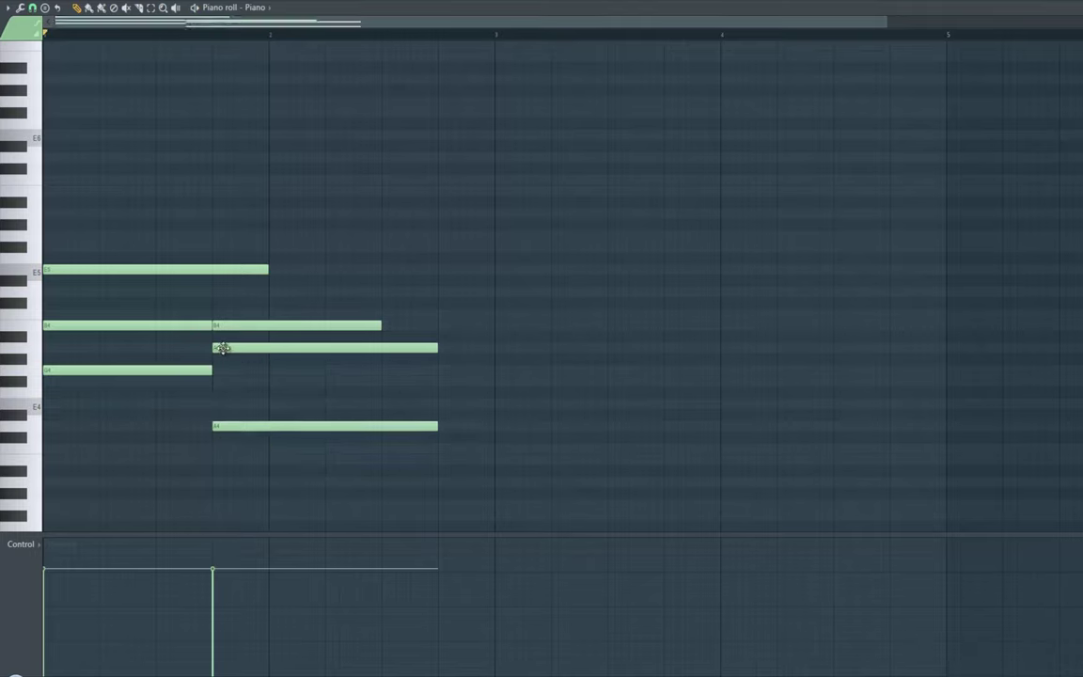
- Voice the second chord as D4, F#4 and B4 by lowering its A4 note and extending B4 to match the chord's length
drag(223, 349, 224, 372)
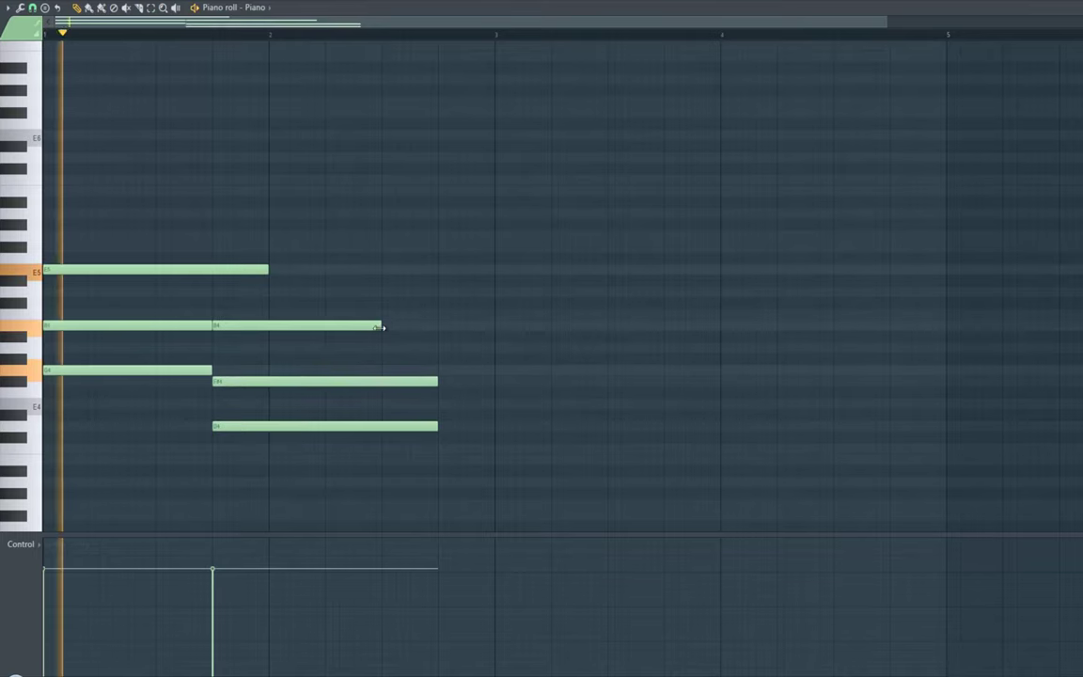
drag(382, 326, 437, 328)
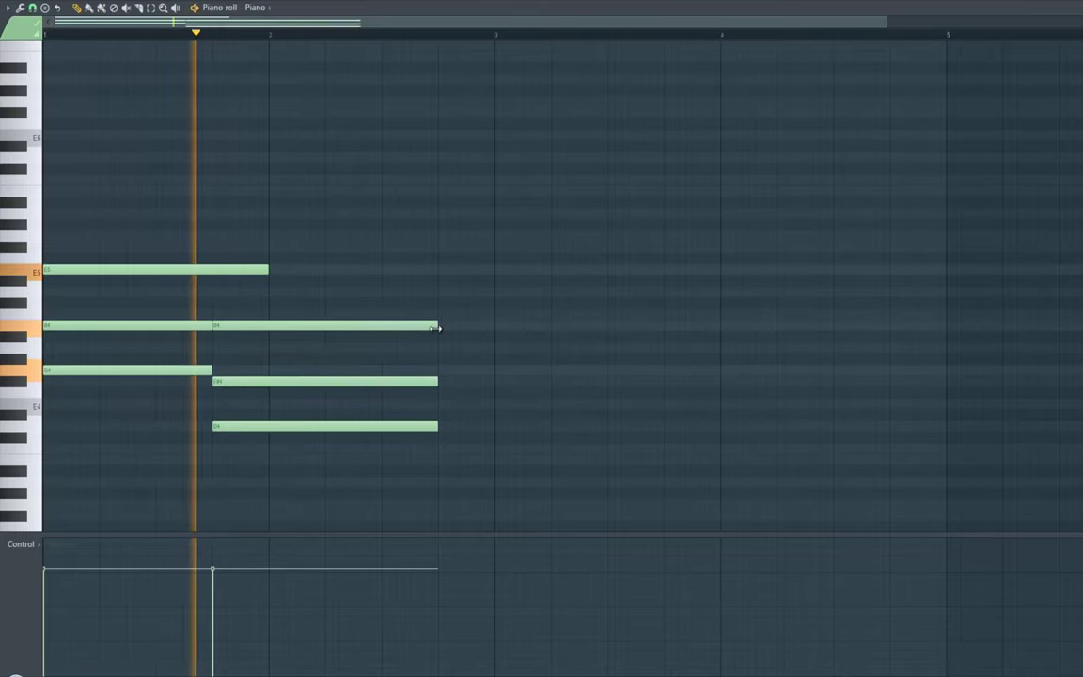
key(space)
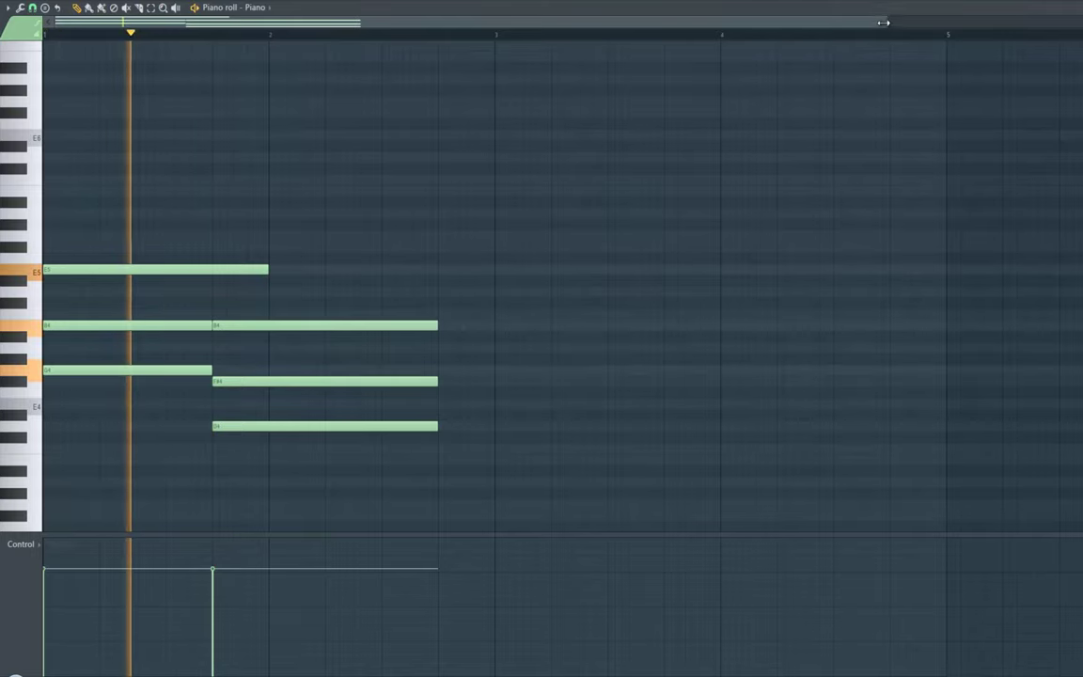
- Add a one-bar chord of B4, G4 and E4 starting at bar 3
drag(884, 22, 635, 23)
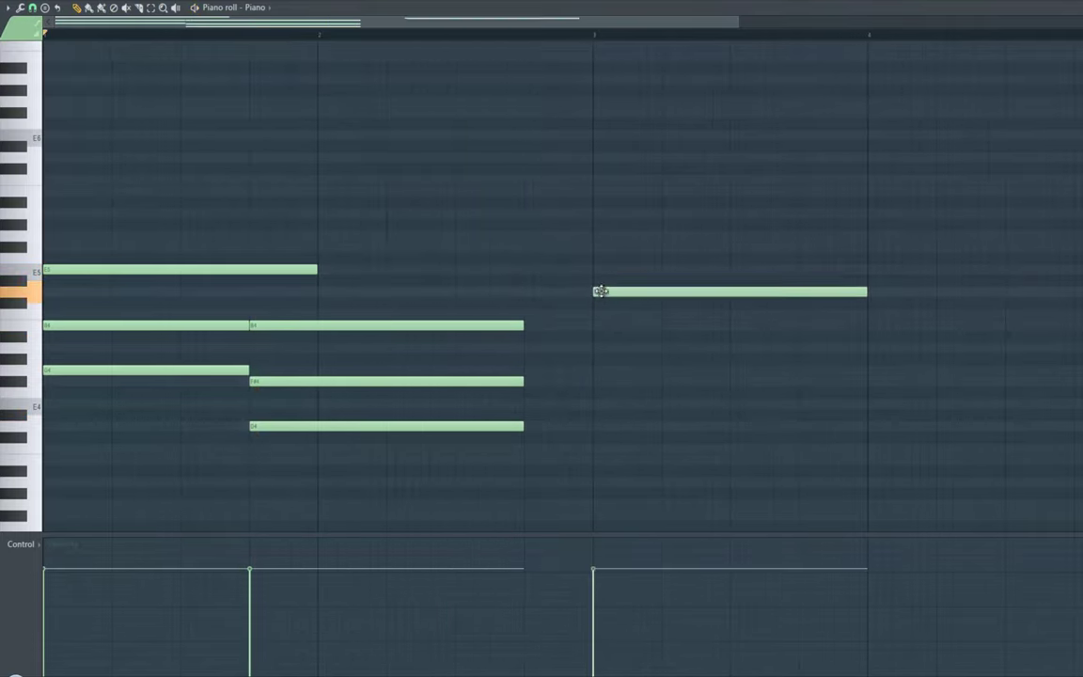
drag(608, 318, 597, 350)
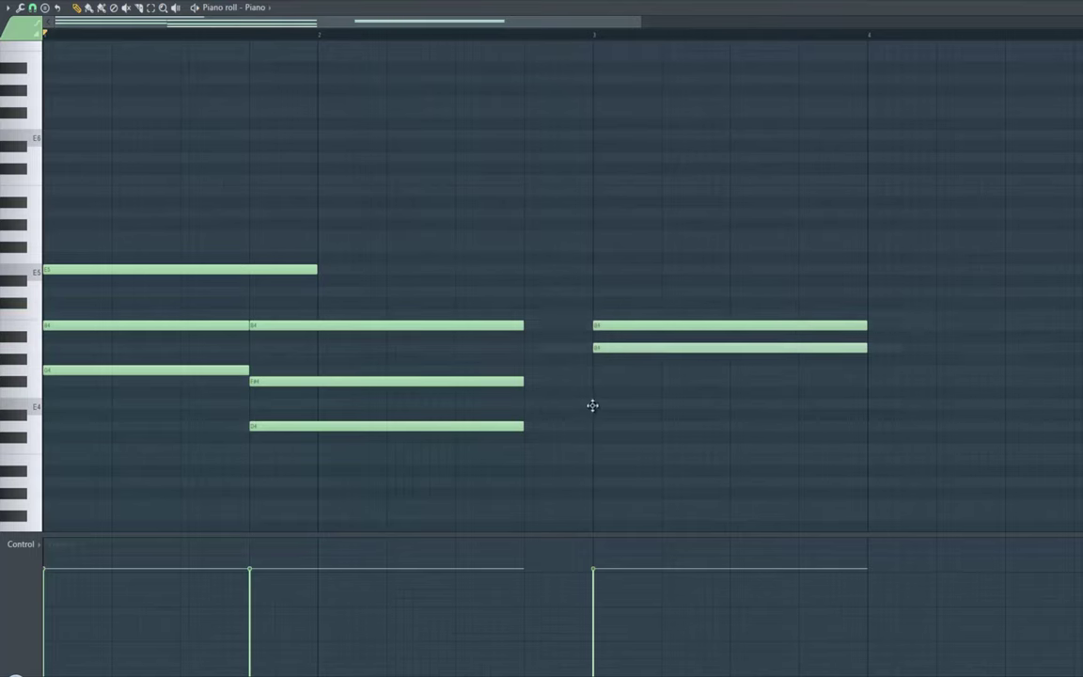
key(space)
drag(605, 346, 609, 371)
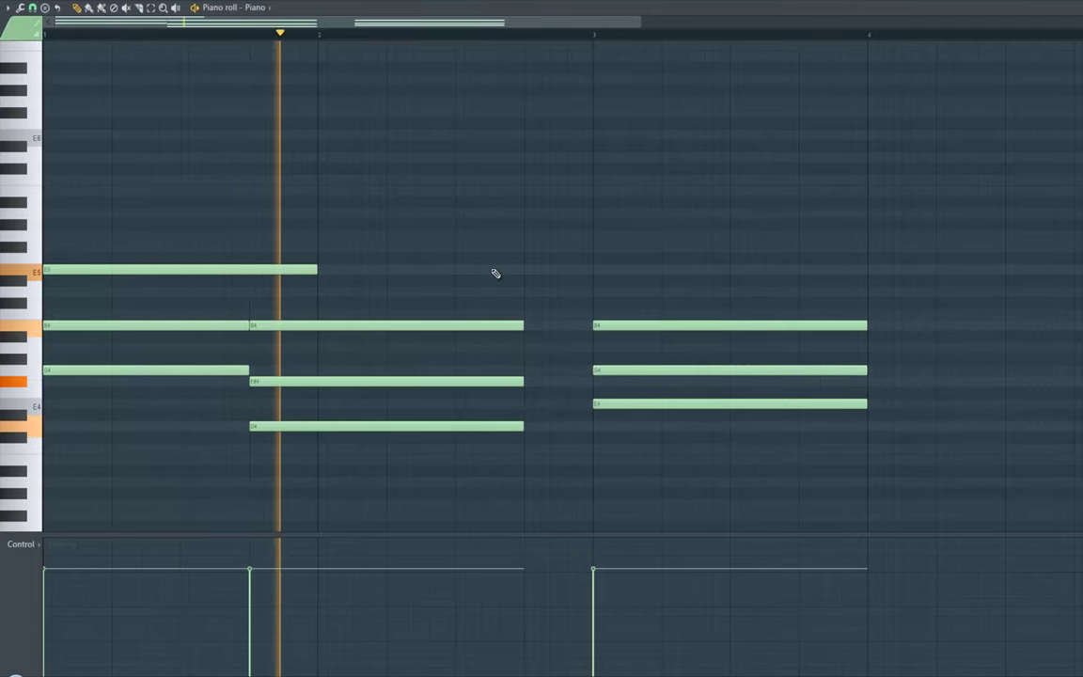
- Add a short E5 note that ends exactly where the bar 3 chord begins, and play the pattern
click(546, 270)
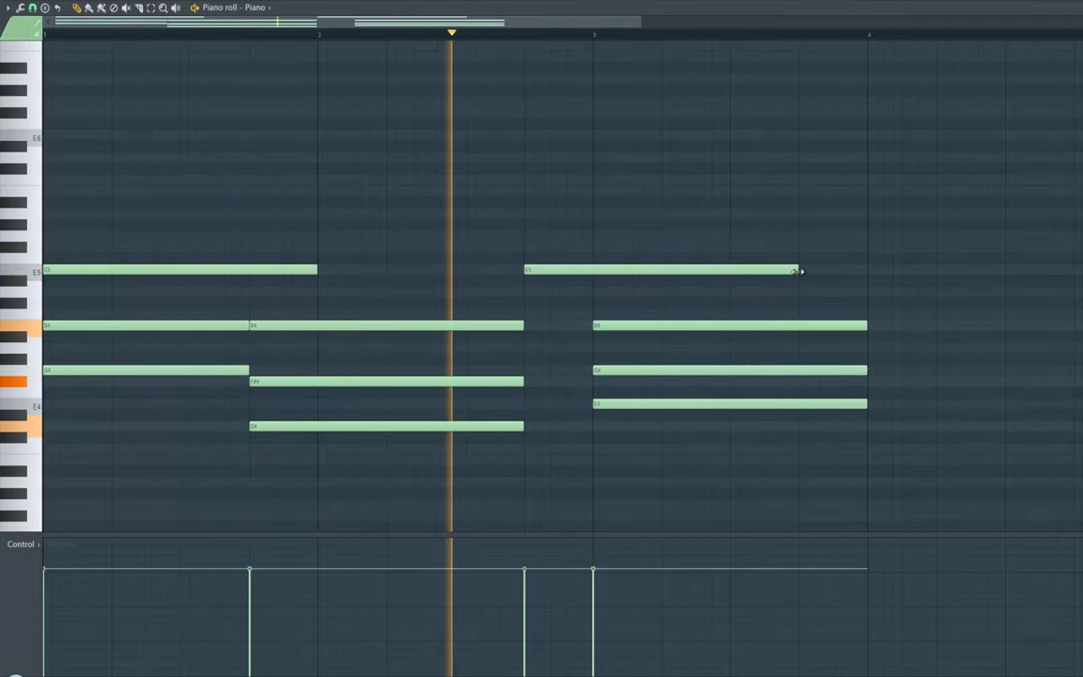
drag(798, 270, 559, 278)
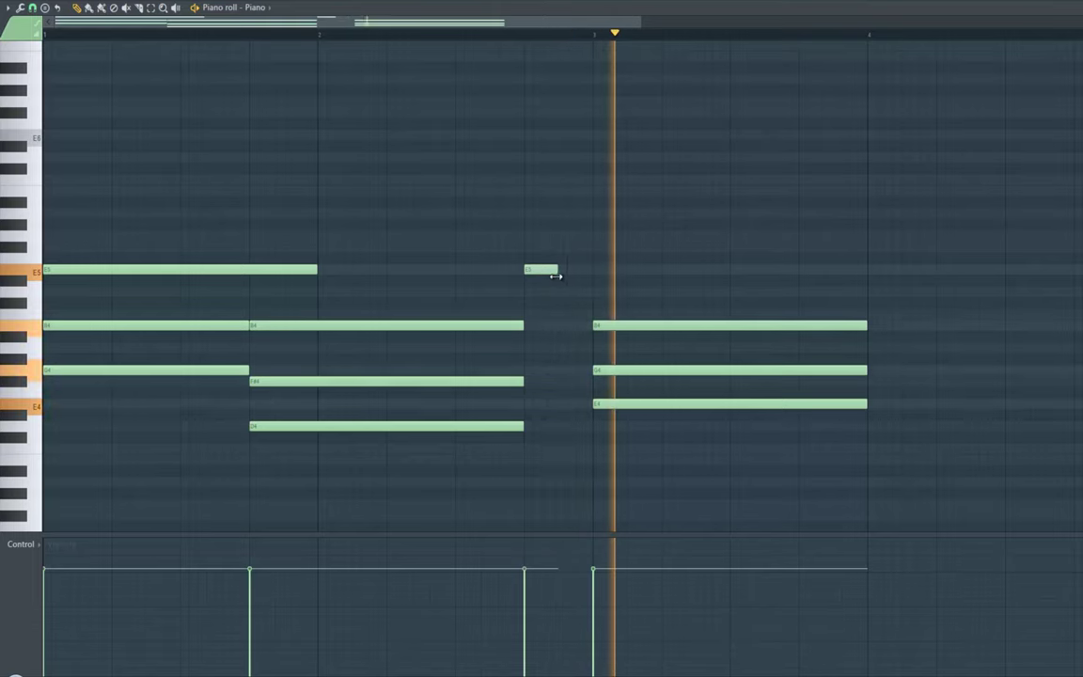
key(space)
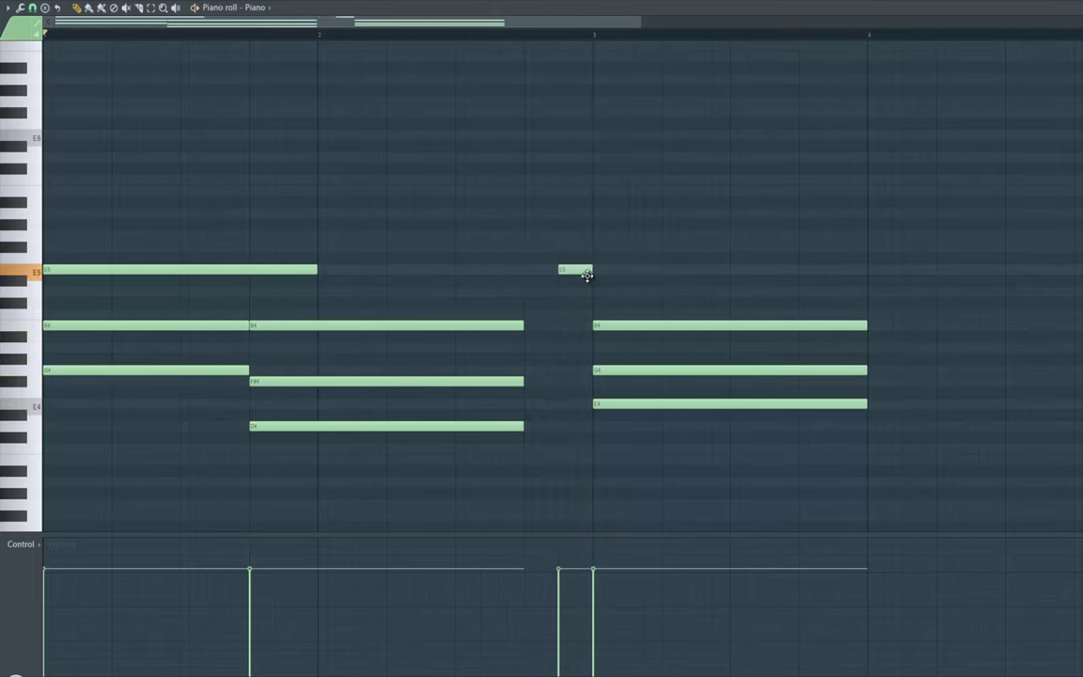
key(space)
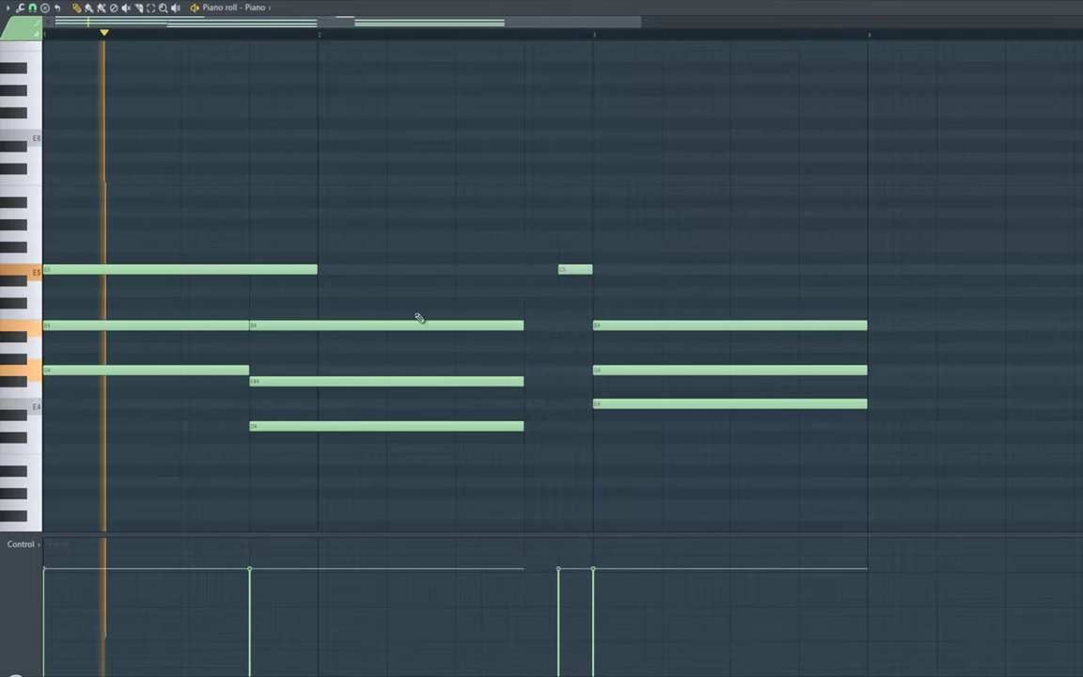
- Add short A4 and D5 passing notes around the change from the first chord to the second, and play the pattern
click(230, 291)
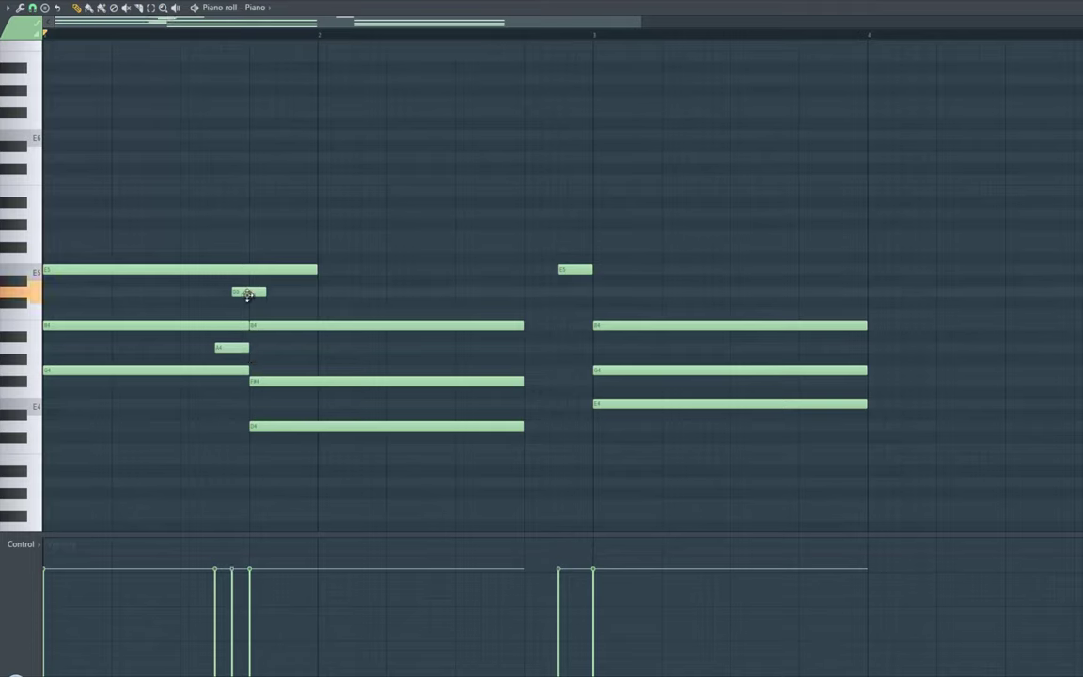
key(space)
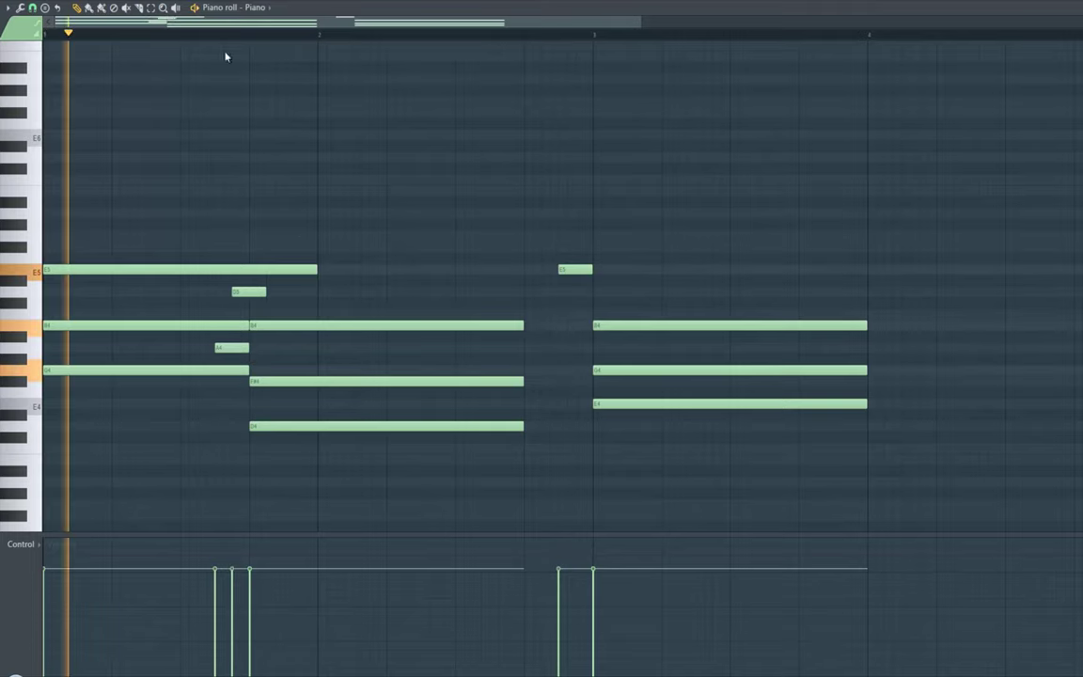
click(13, 1)
click(21, 20)
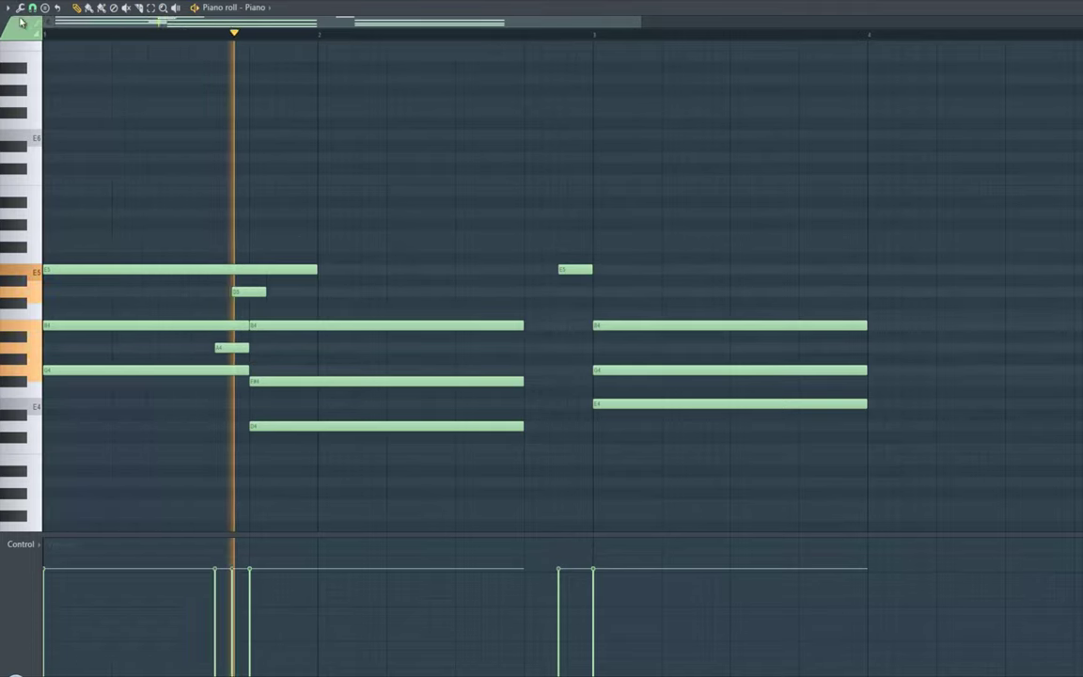
- Add longer D5 melody notes in the second half of bar 2 and the second half of bar 3, and play the pattern
click(461, 291)
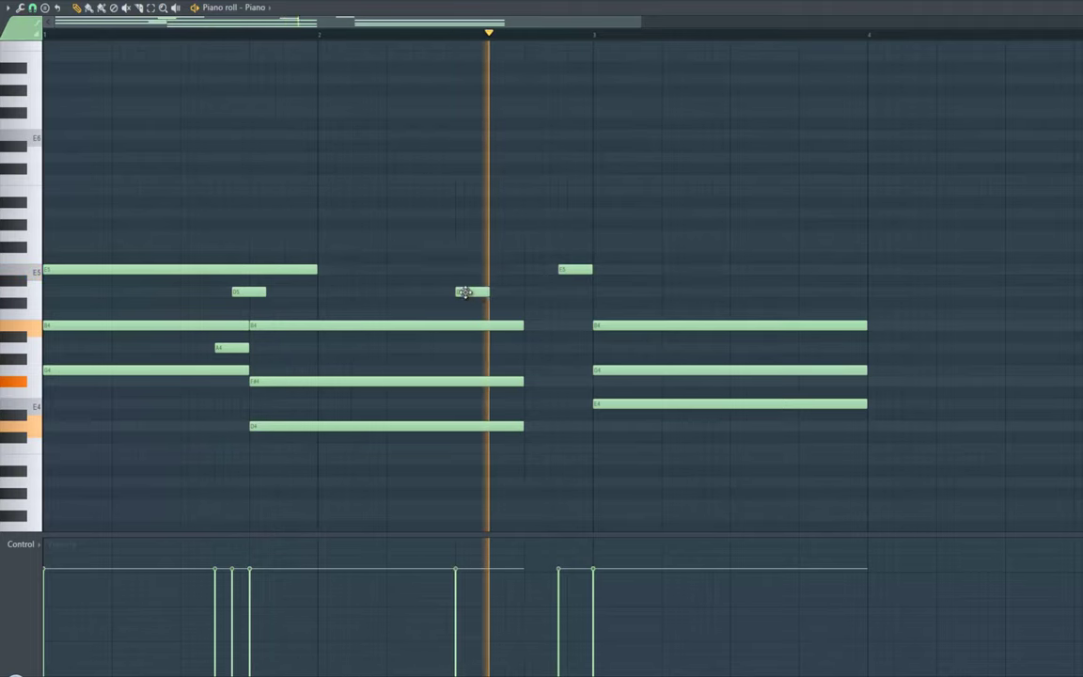
drag(486, 292, 534, 298)
click(801, 292)
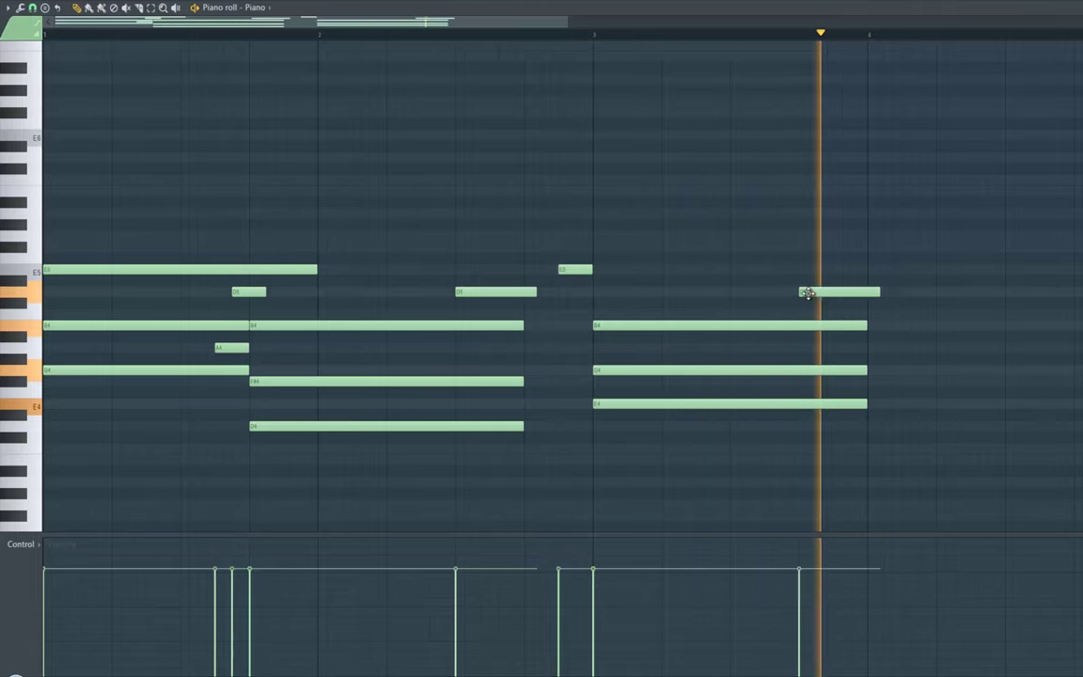
key(space)
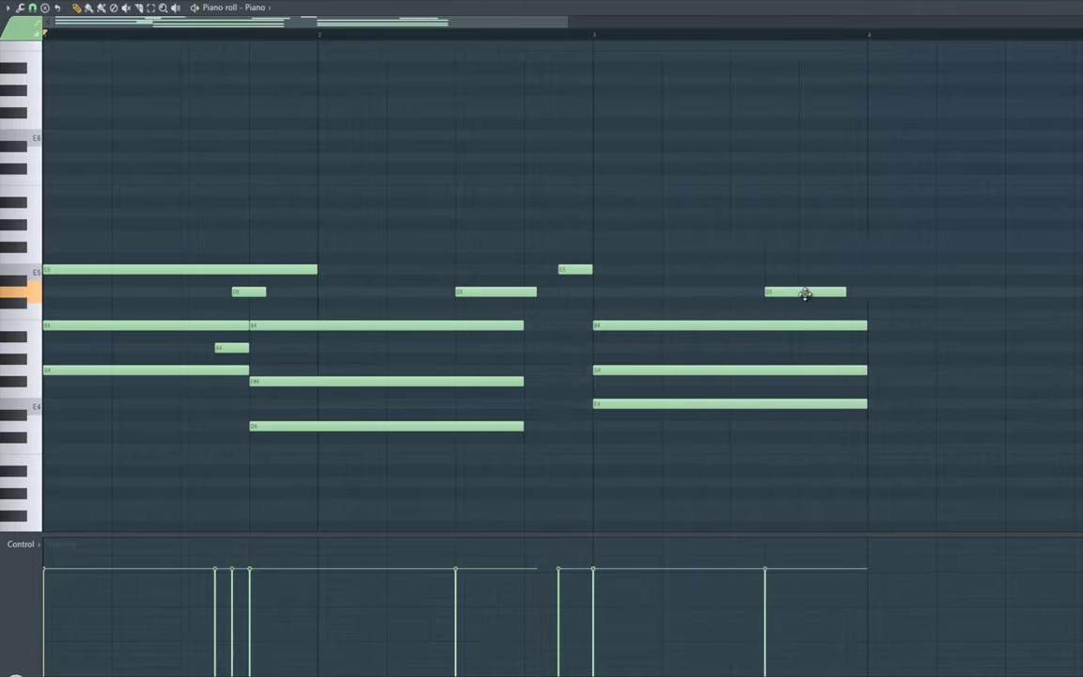
key(space)
- Shorten the D5 note in bar 2 slightly and extend the second chord's B4, F#4 and D4 notes to bar 3
drag(536, 293, 594, 326)
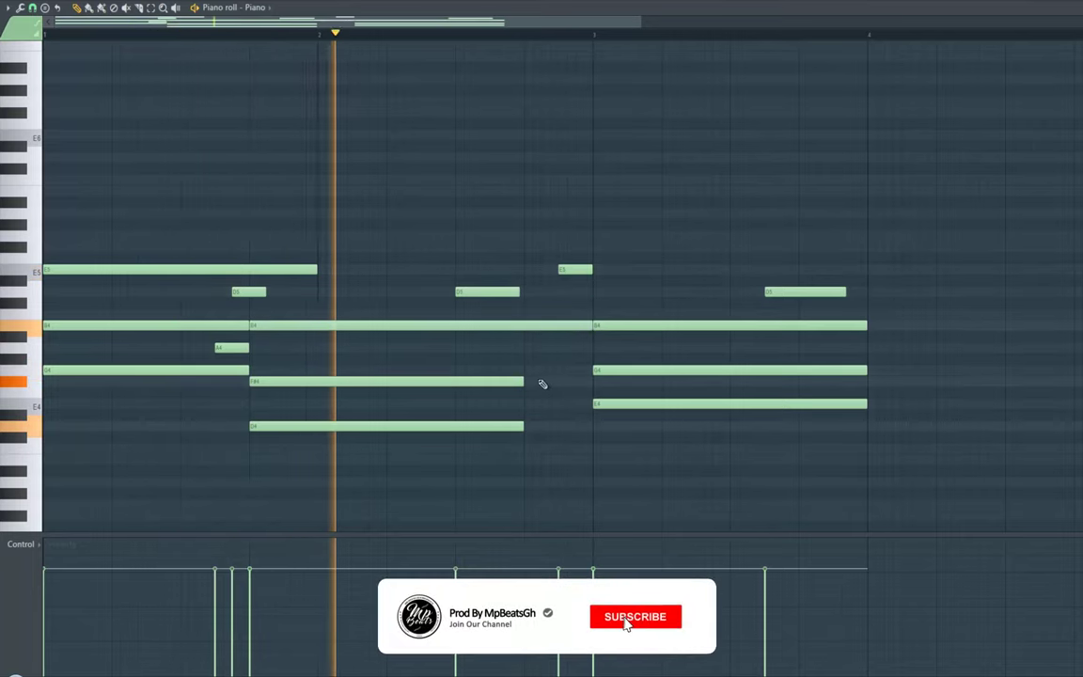
drag(525, 381, 590, 383)
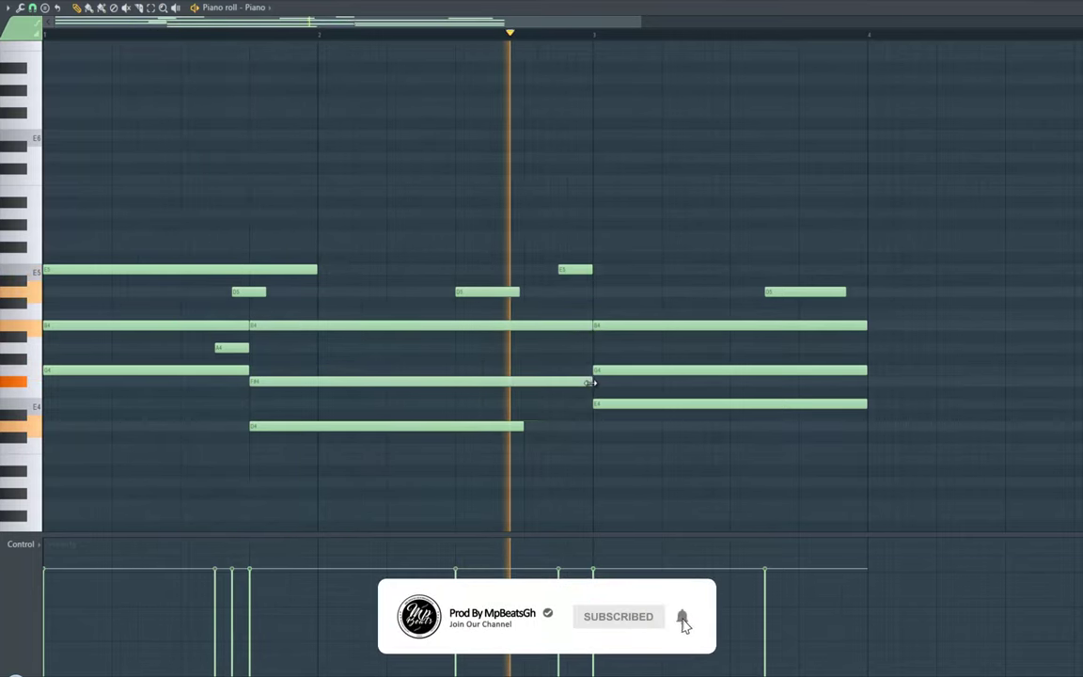
drag(523, 426, 586, 427)
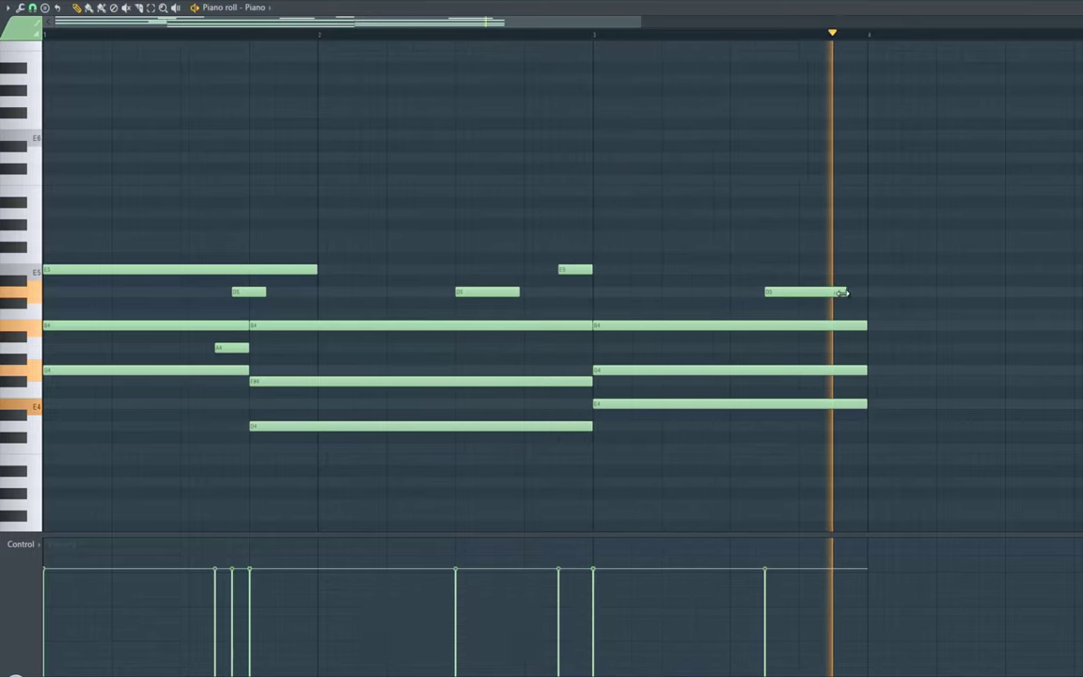
- Add a fourth chord of G4, D4 and B3 at bar 4, and play the pattern
click(870, 458)
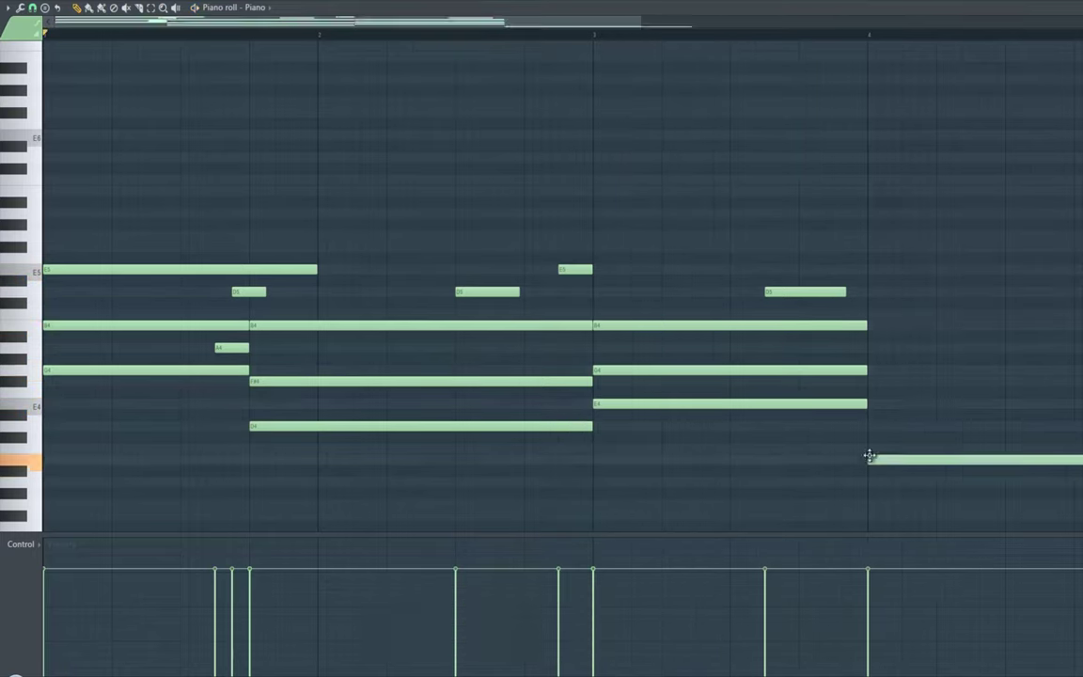
drag(870, 471, 873, 487)
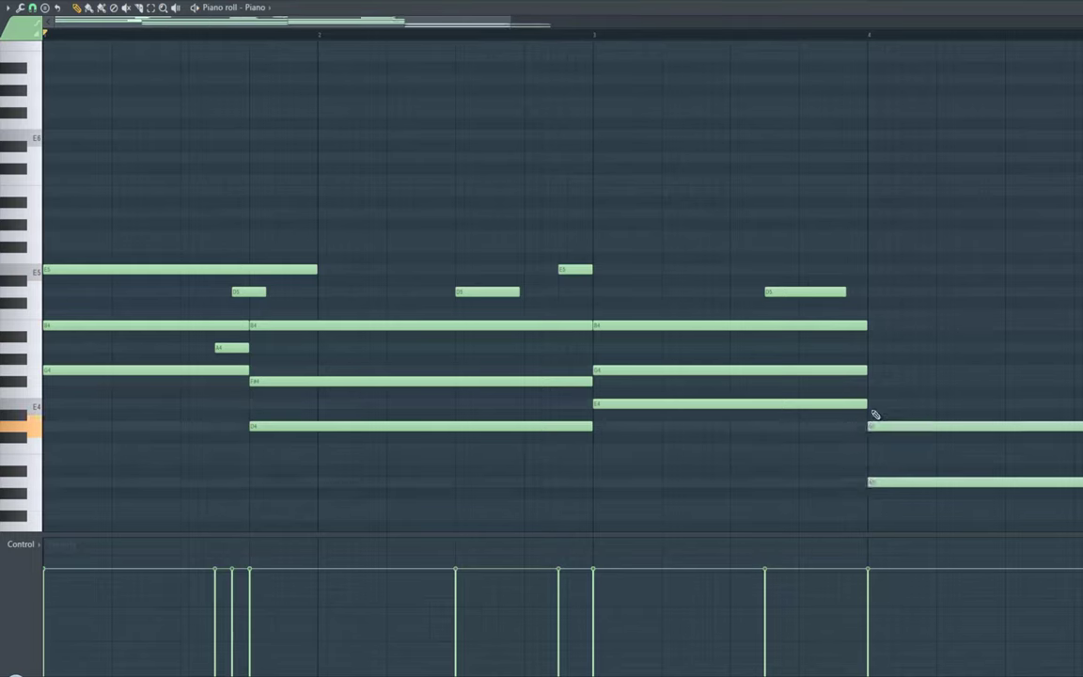
drag(868, 366, 869, 369)
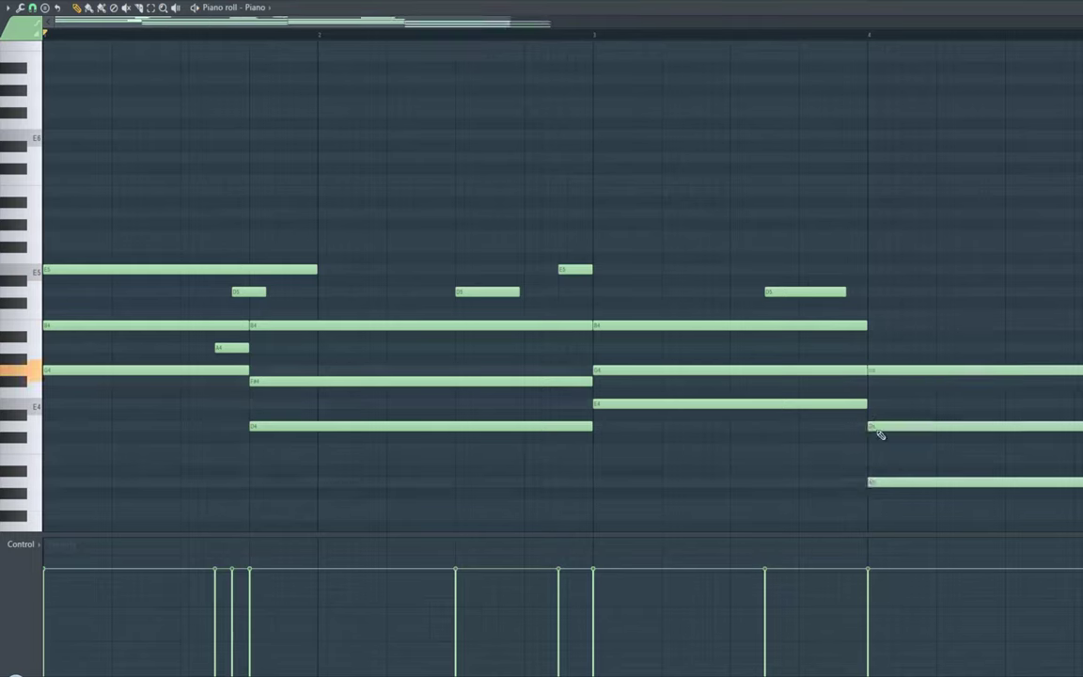
drag(876, 482, 879, 455)
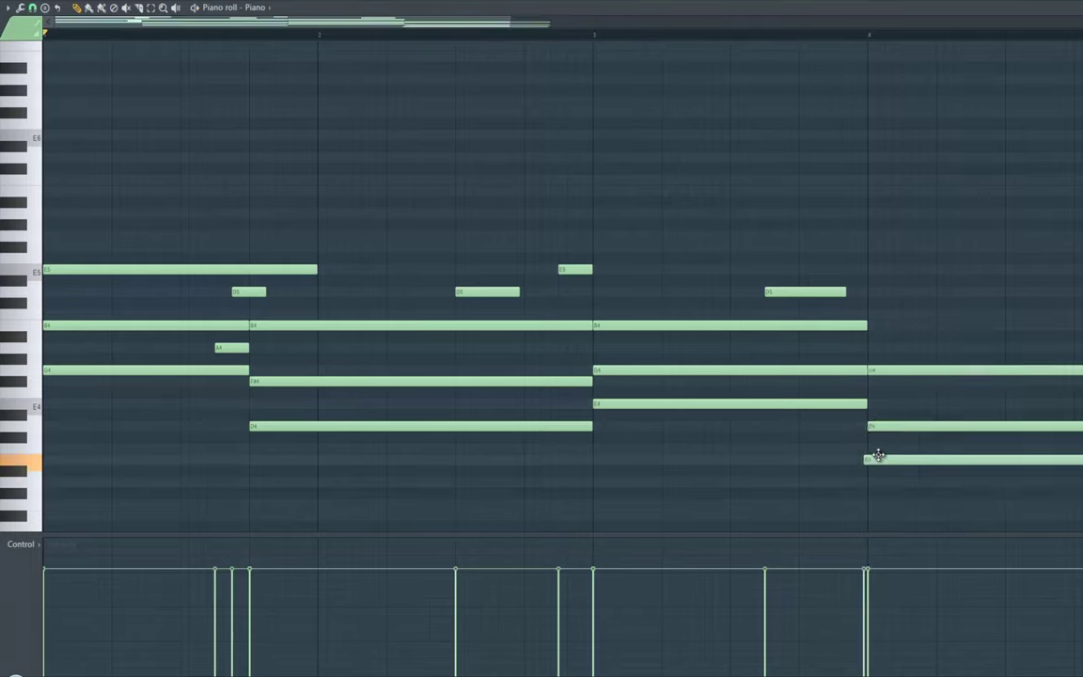
key(space)
- Shorten the third chord's G4 by one beat and move all three fourth-chord notes to start one beat before bar 4
drag(511, 22, 656, 48)
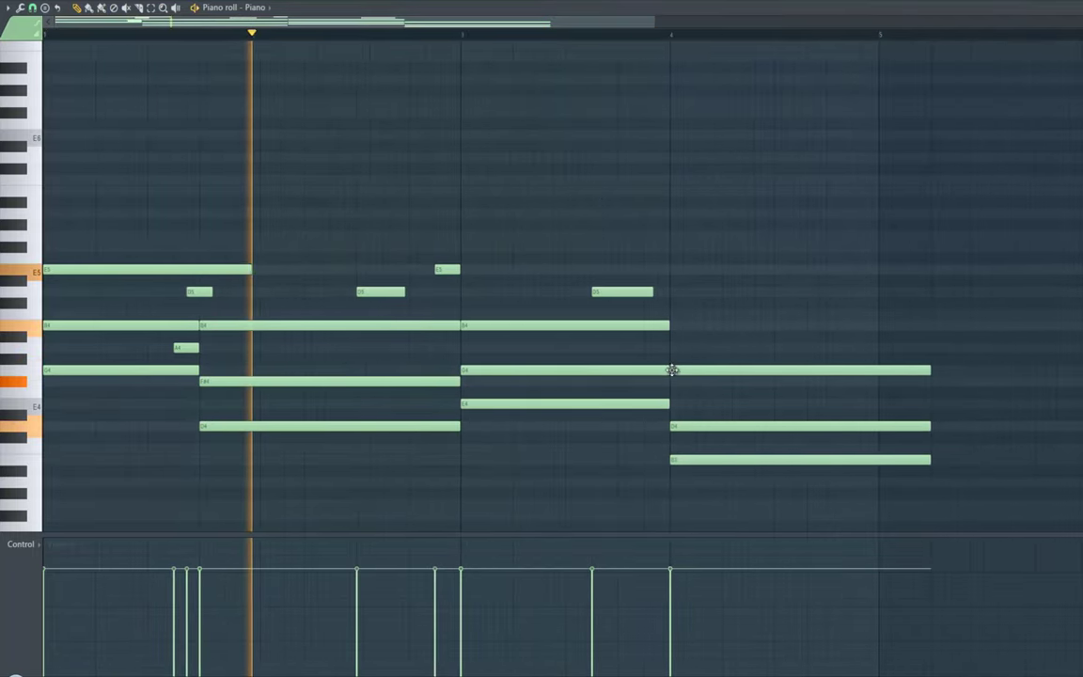
drag(670, 370, 617, 370)
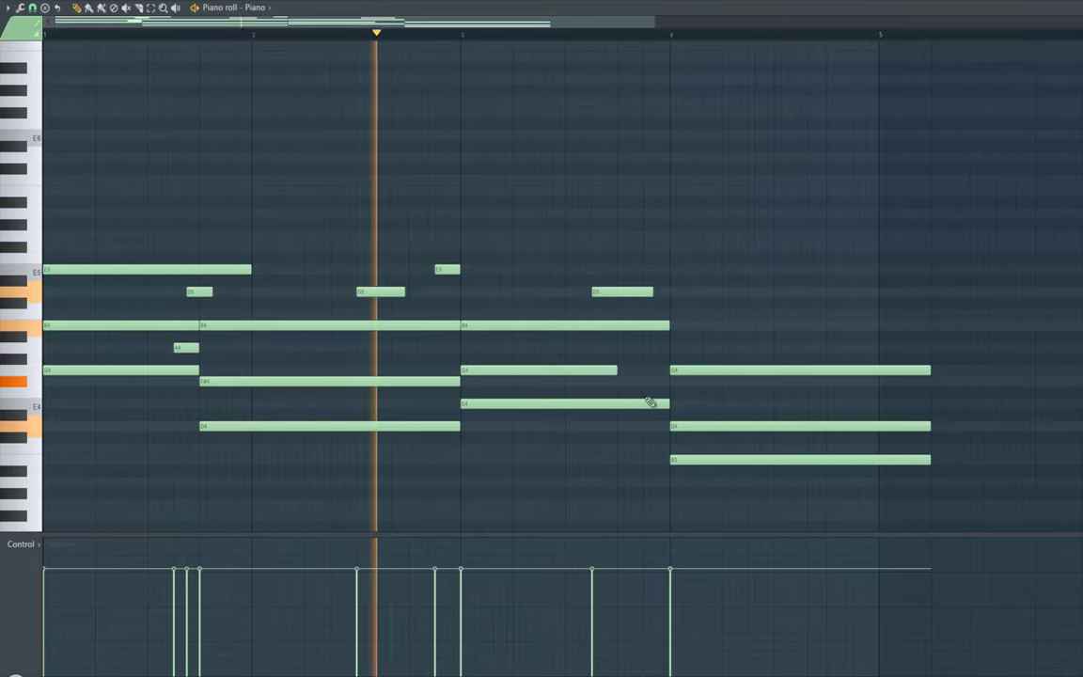
drag(686, 372, 624, 370)
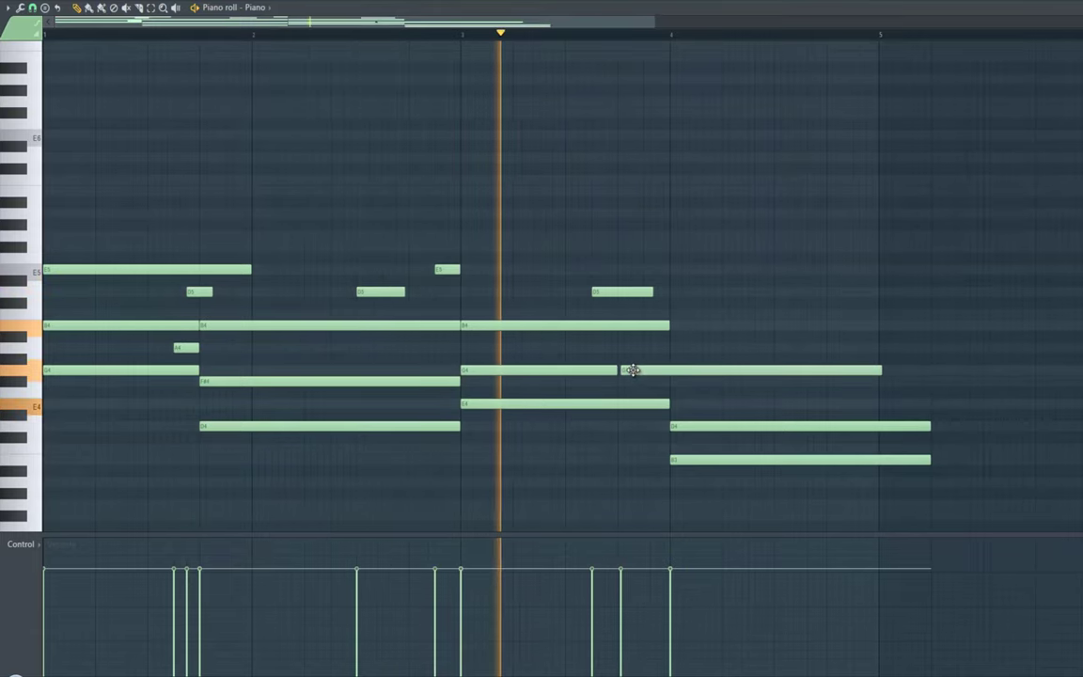
drag(673, 430, 624, 428)
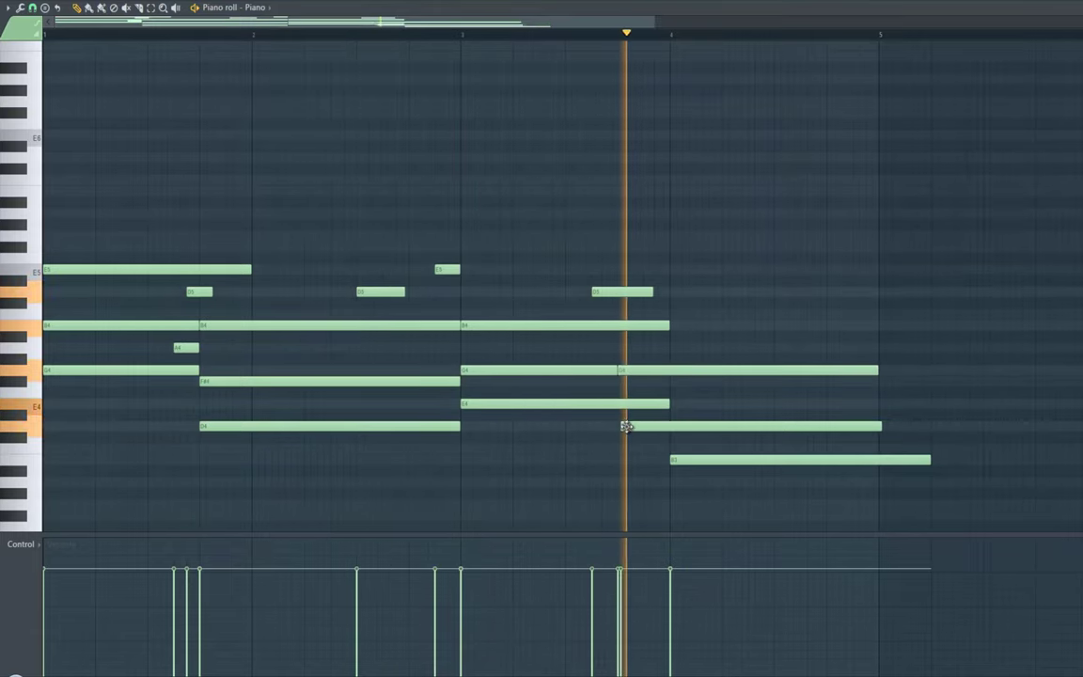
drag(682, 460, 627, 458)
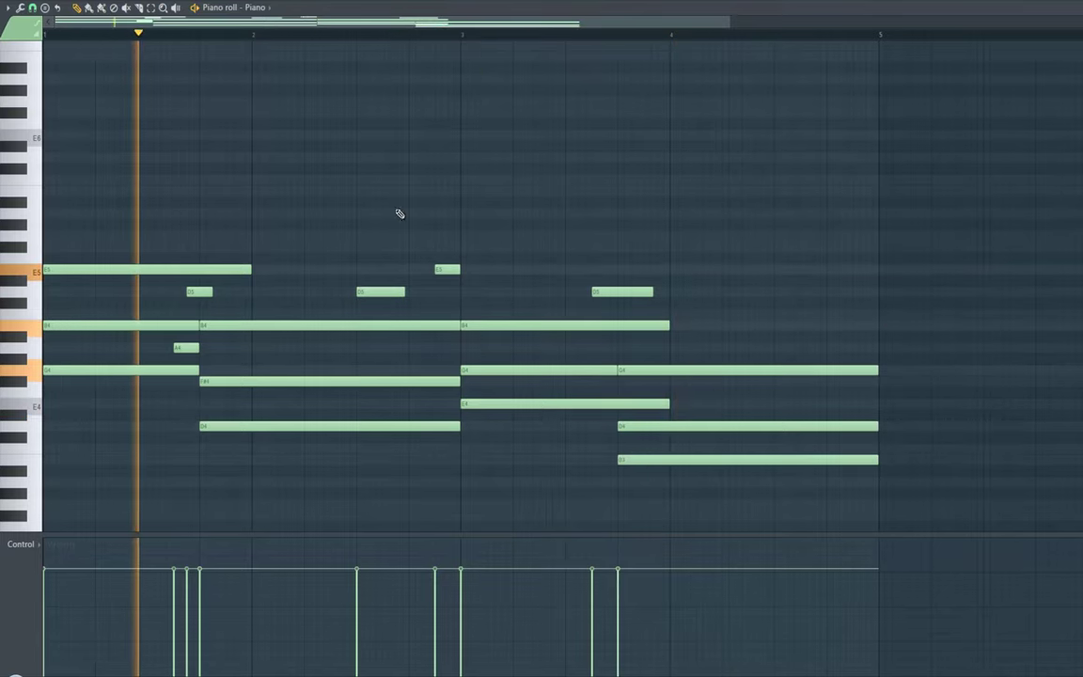
- Add an E5 note from late bar 4 to just past bar 5, and lengthen bar 2's D5 to meet the following E5
click(807, 270)
drag(814, 270, 820, 270)
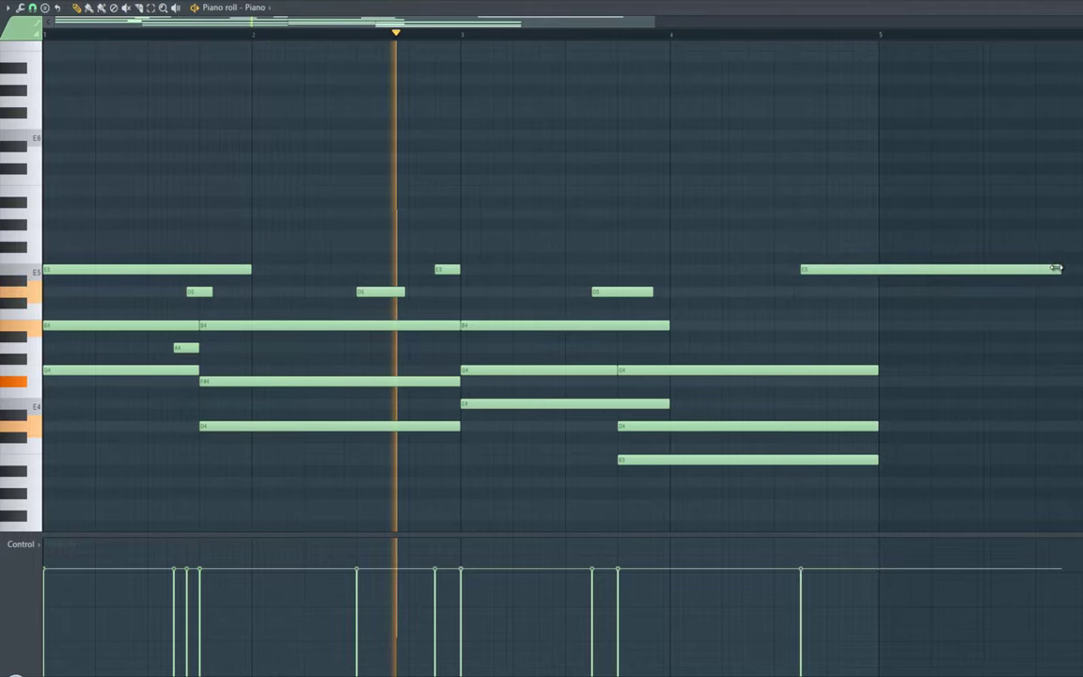
drag(1053, 269, 931, 270)
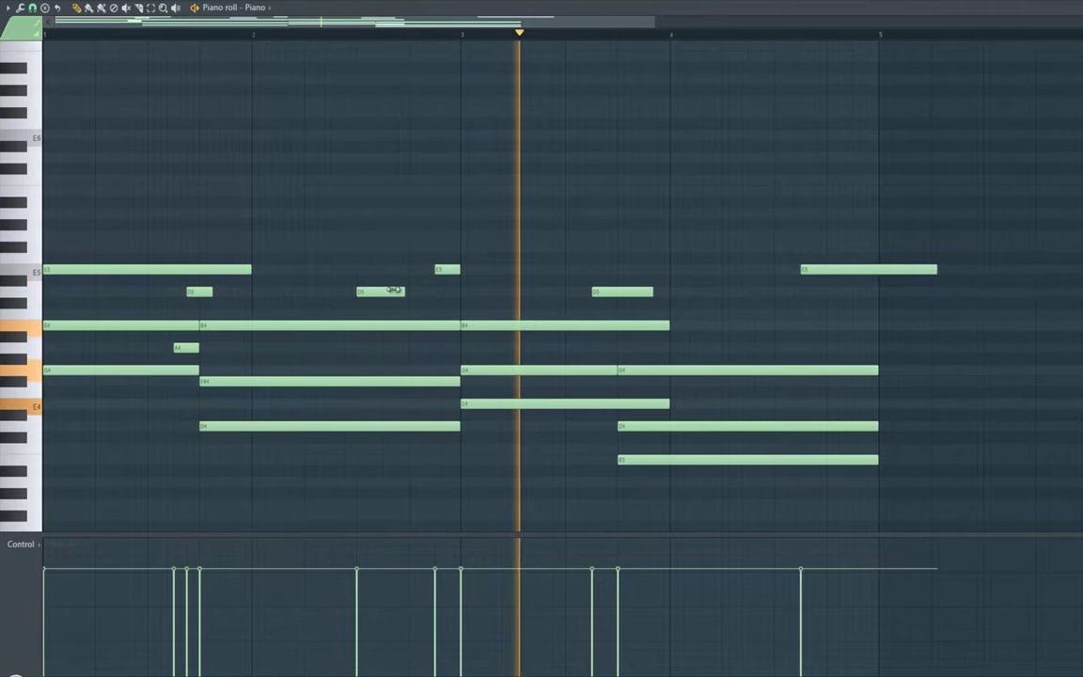
drag(403, 291, 431, 290)
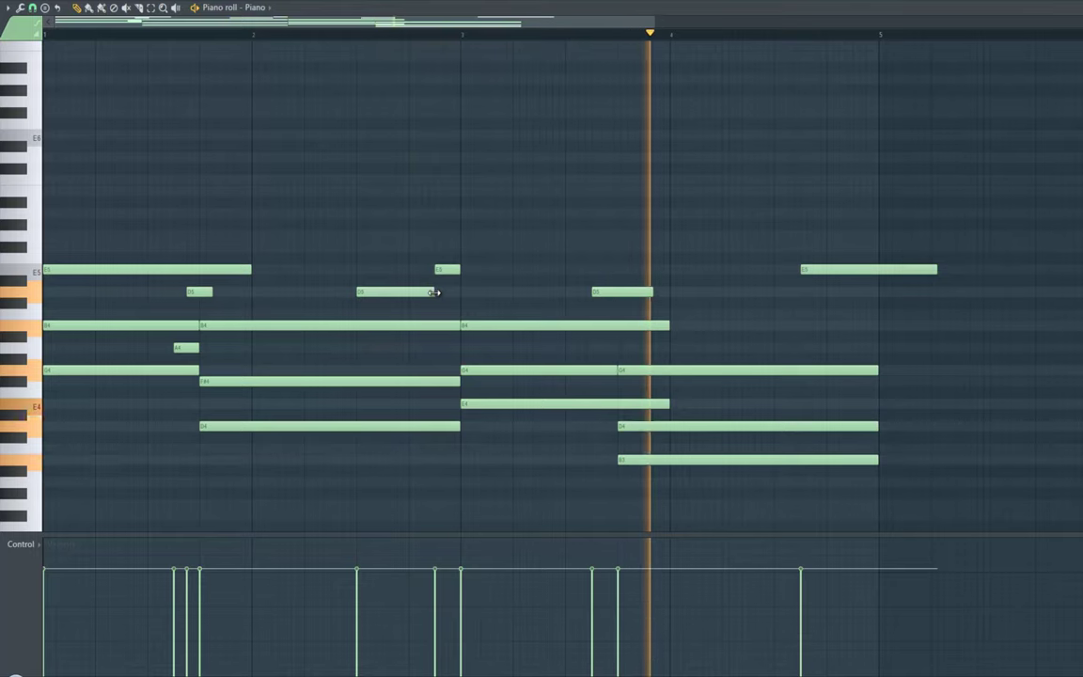
key(space)
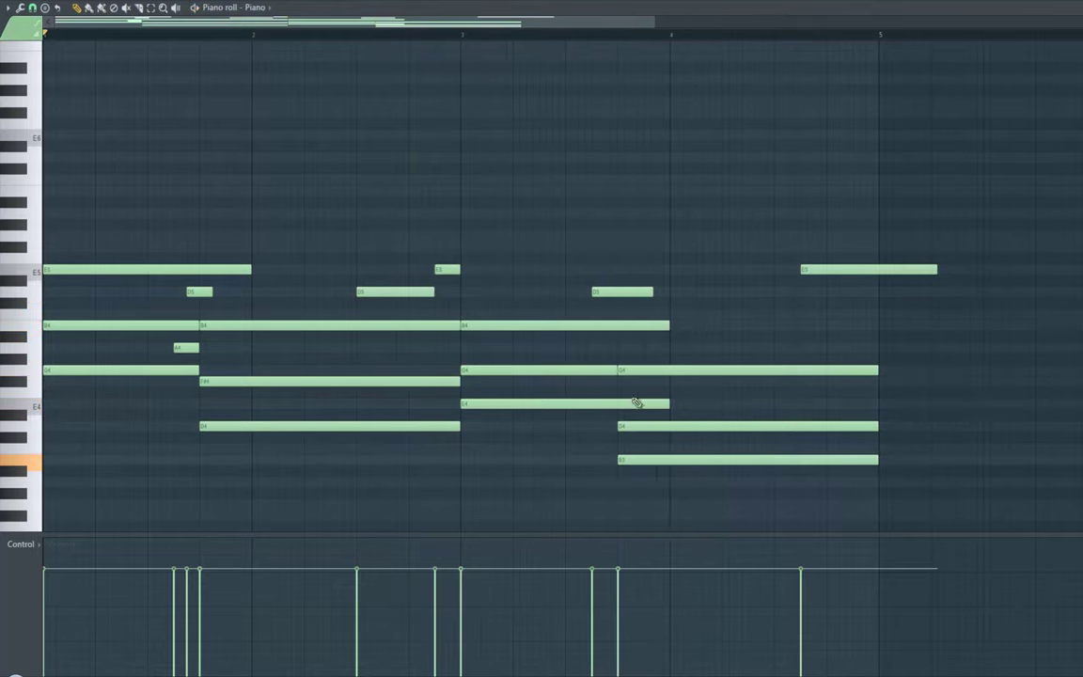
- Revoice the last chord as A4, E4 and B3, shorten the third chord's E4 to meet it, and trim the final E5 to bar 5
drag(632, 370, 632, 348)
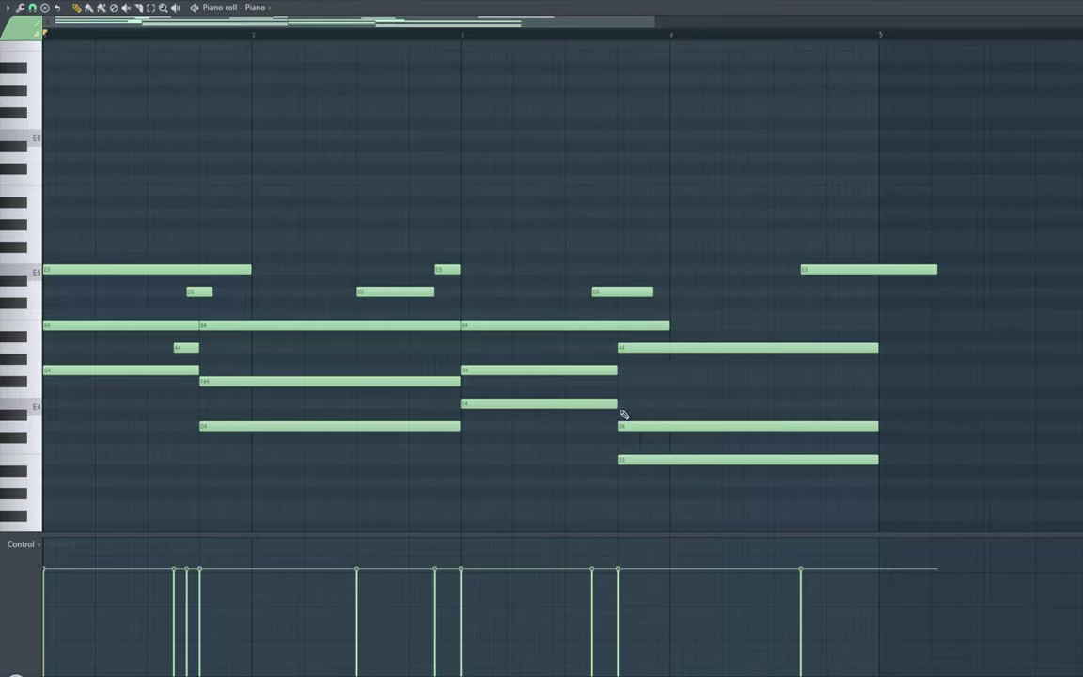
drag(628, 412, 633, 401)
mouse_move(632, 445)
mouse_down()
mouse_move(628, 424)
mouse_move(630, 460)
mouse_up()
key(space)
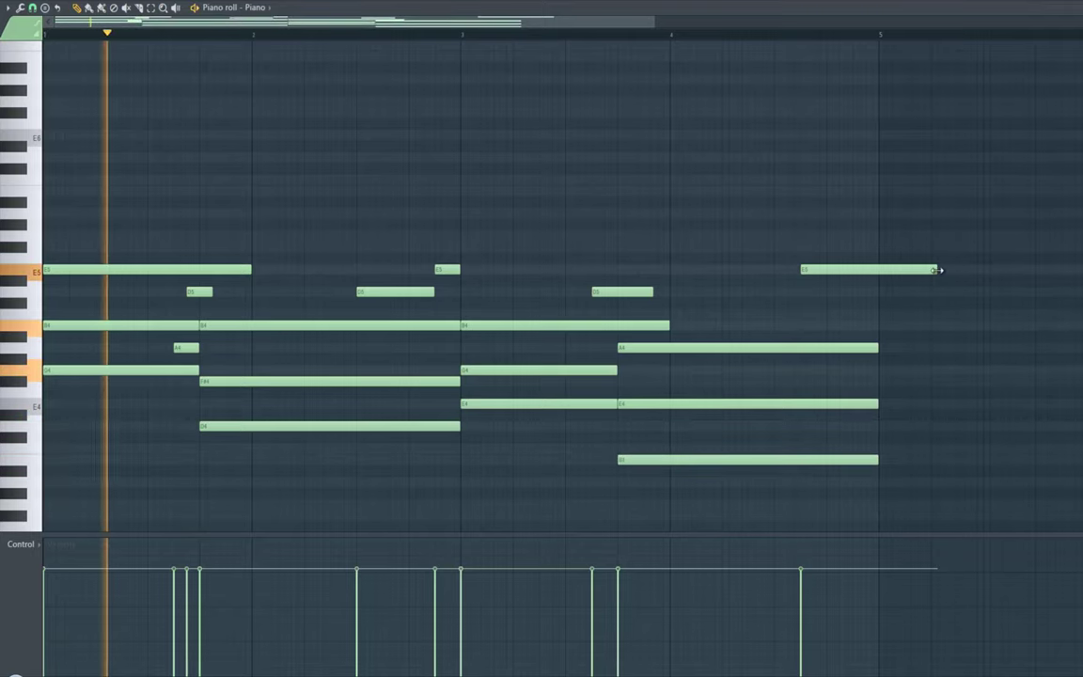
drag(938, 269, 879, 272)
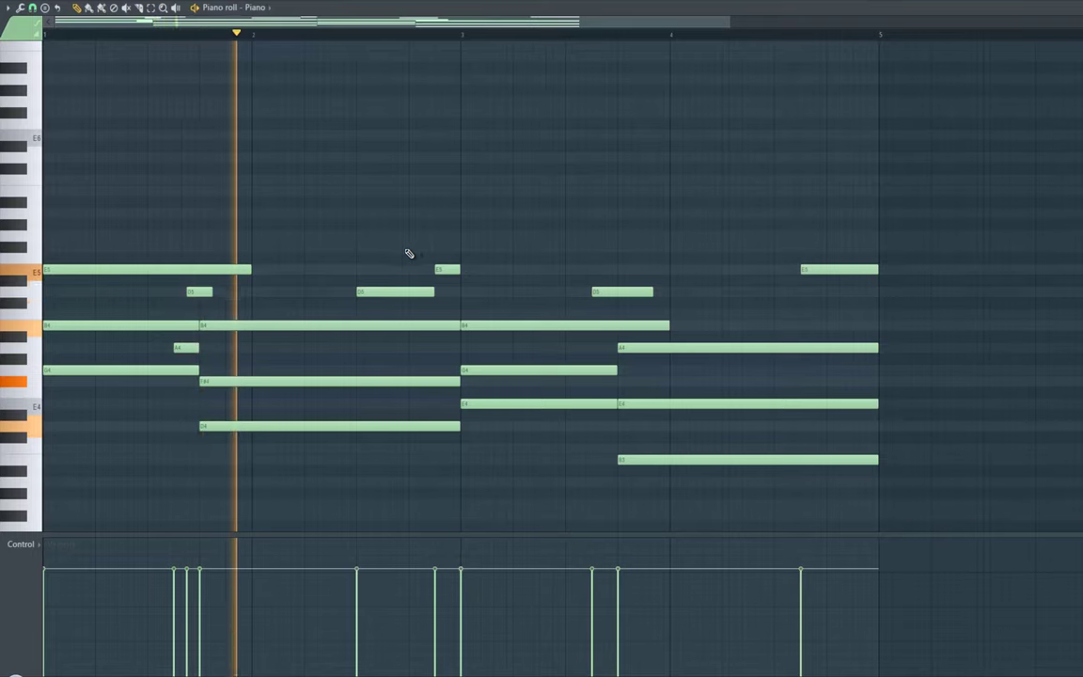
- Add a very short A5 and a D6 just after bar 2, and lengthen the D6 to bar 3
key(space)
click(281, 156)
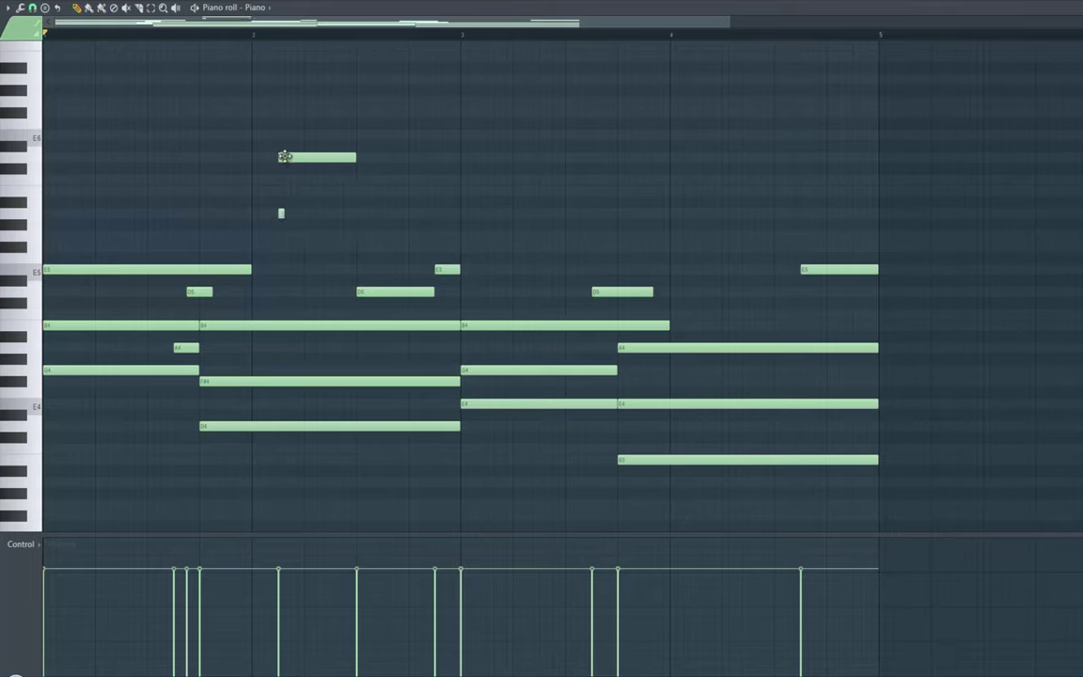
key(space)
drag(358, 158, 459, 159)
- Lower the velocities of bar 2's A5, D6, D5 and E5, bar 3's D5 and bar 4's E5
click(283, 584)
click(358, 588)
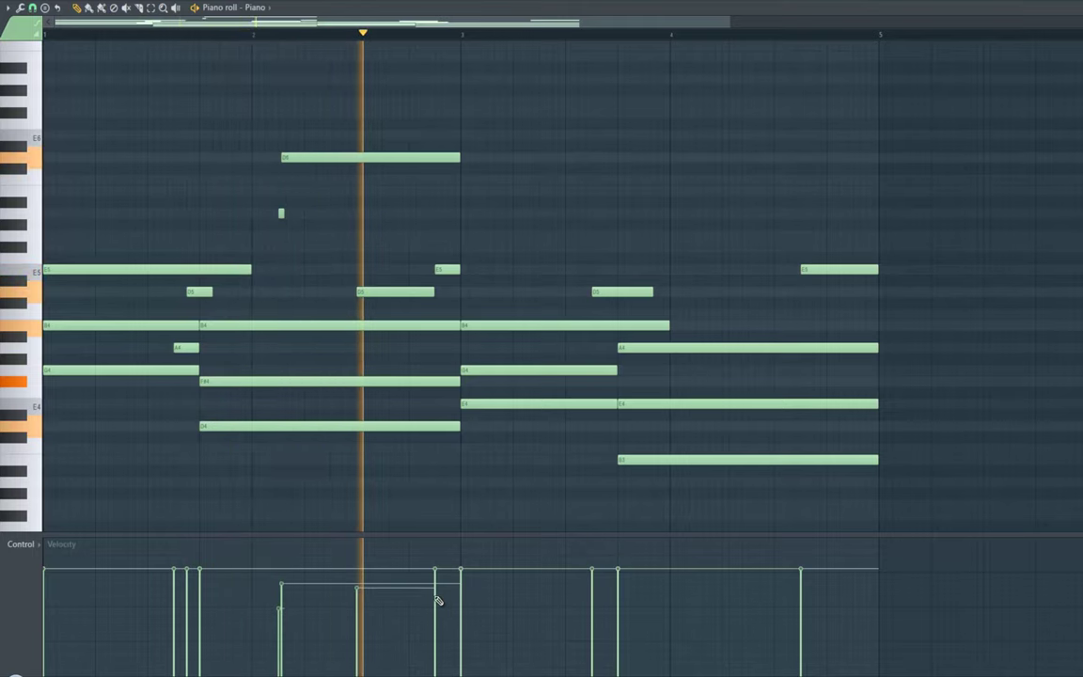
click(436, 595)
click(593, 584)
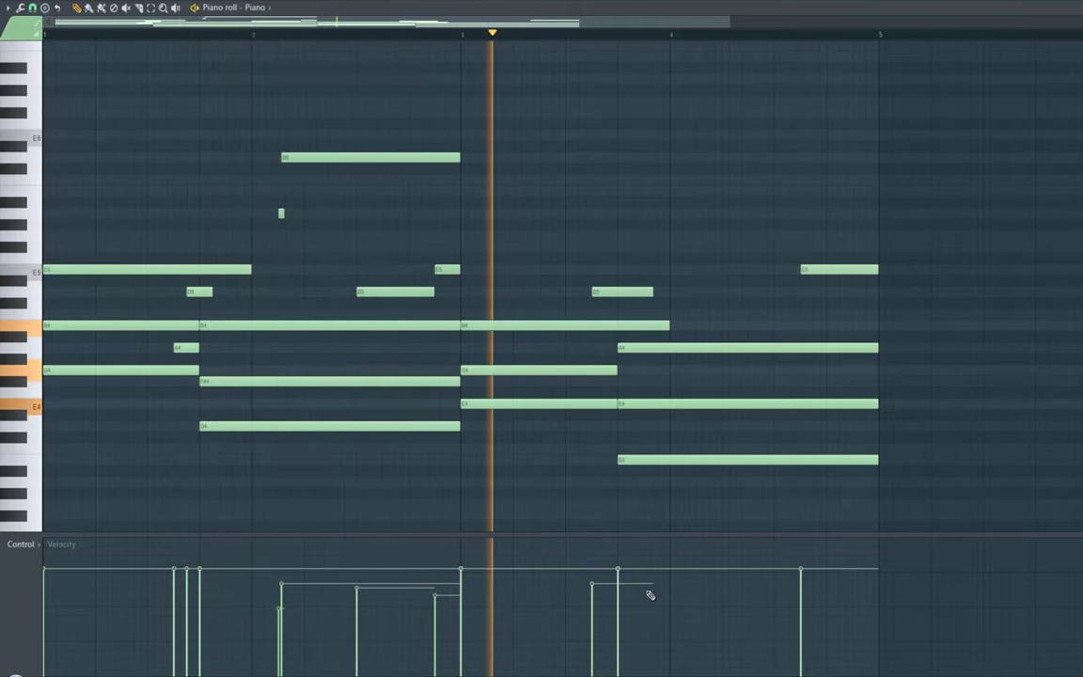
click(802, 585)
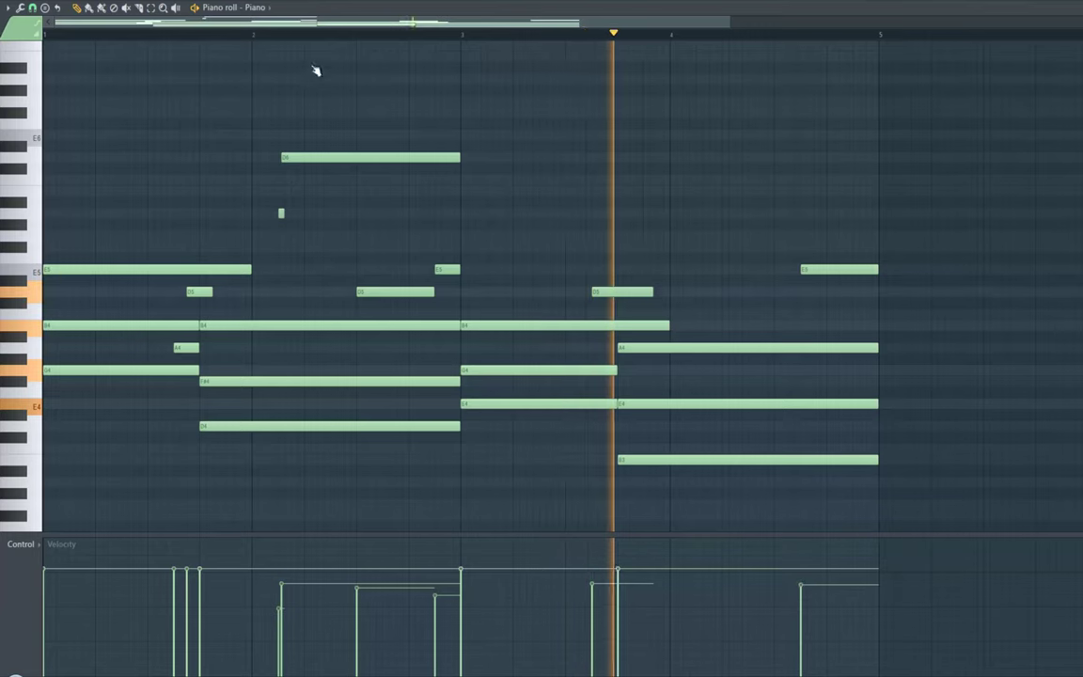
- Add staggered B4, D5, F#5 and E6 notes as a rising run just before bar 5, and shorten bar 4's E5
click(15, 1)
click(23, 21)
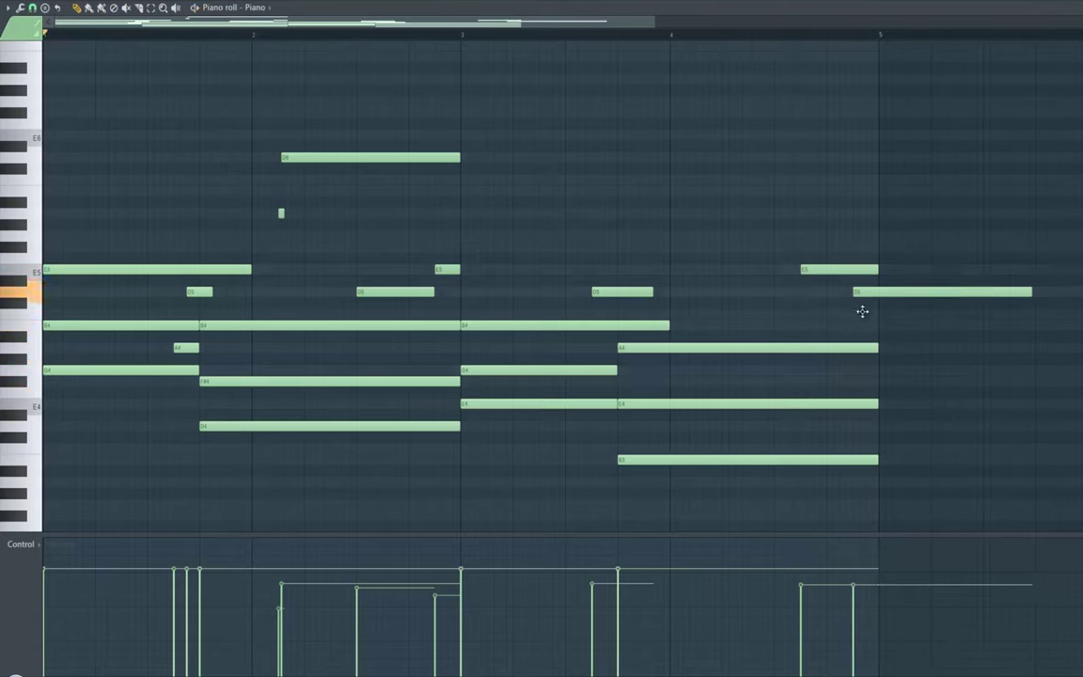
drag(866, 306, 854, 325)
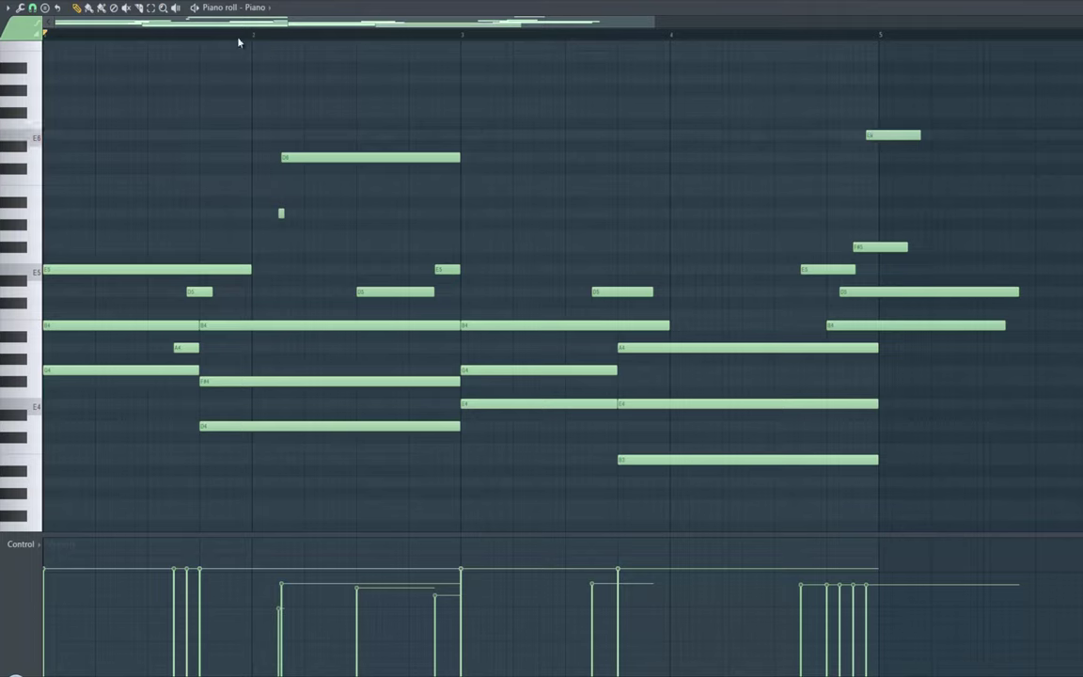
- Trim the run's E6, F#5, D5 and B4 notes to end at bar 5 while the pattern plays
key(space)
drag(920, 134, 878, 145)
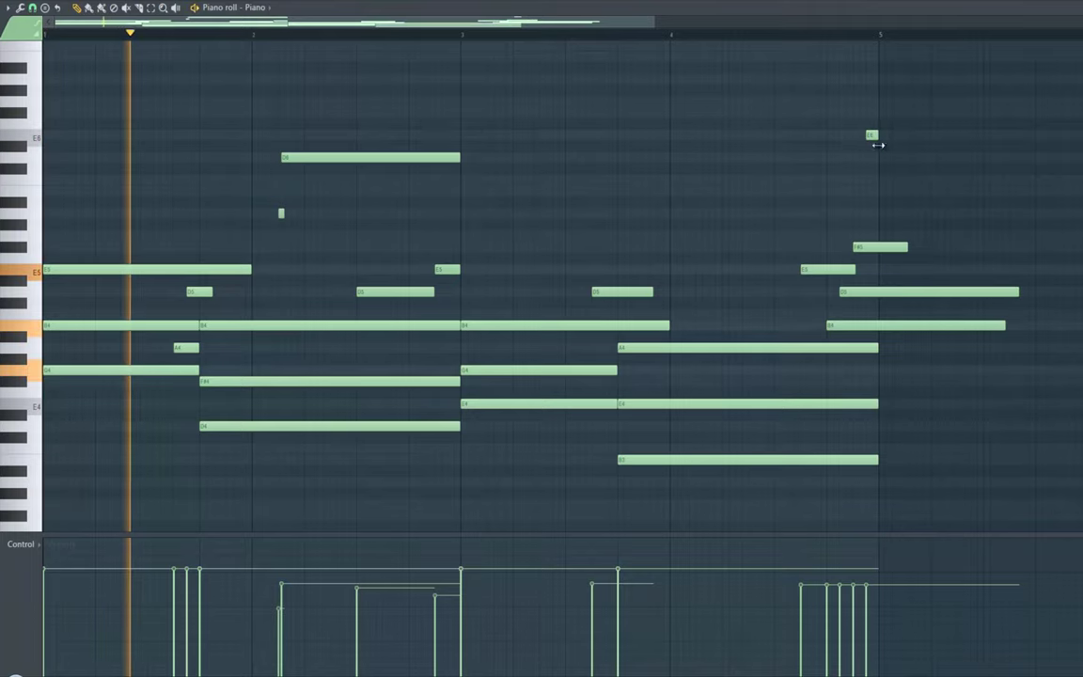
drag(907, 246, 878, 246)
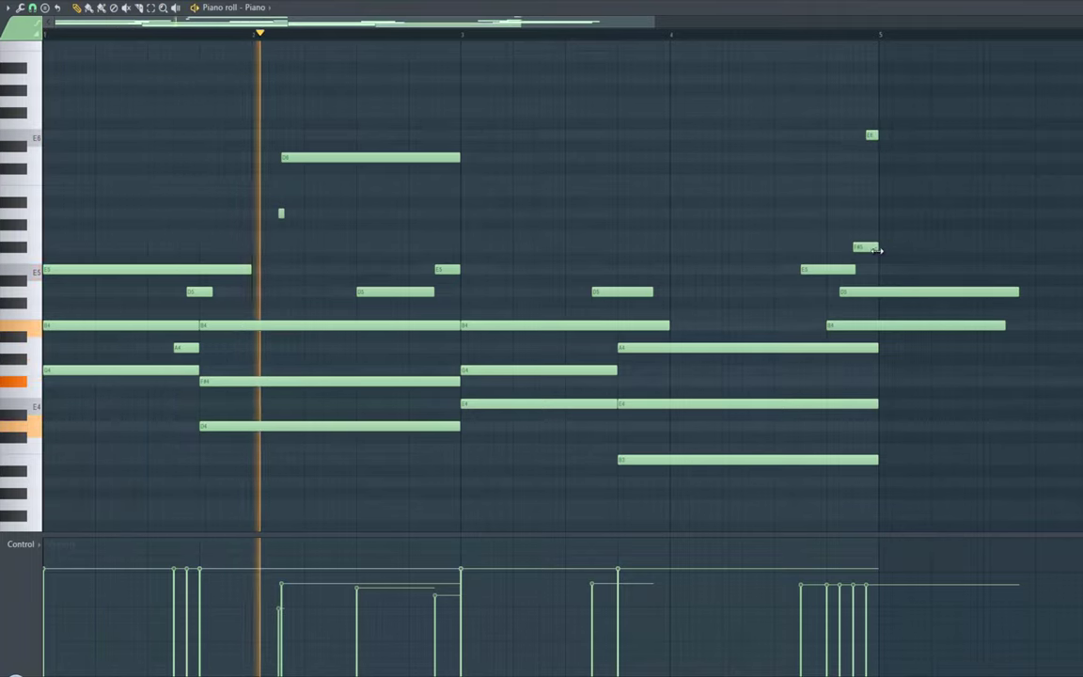
drag(1015, 291, 877, 296)
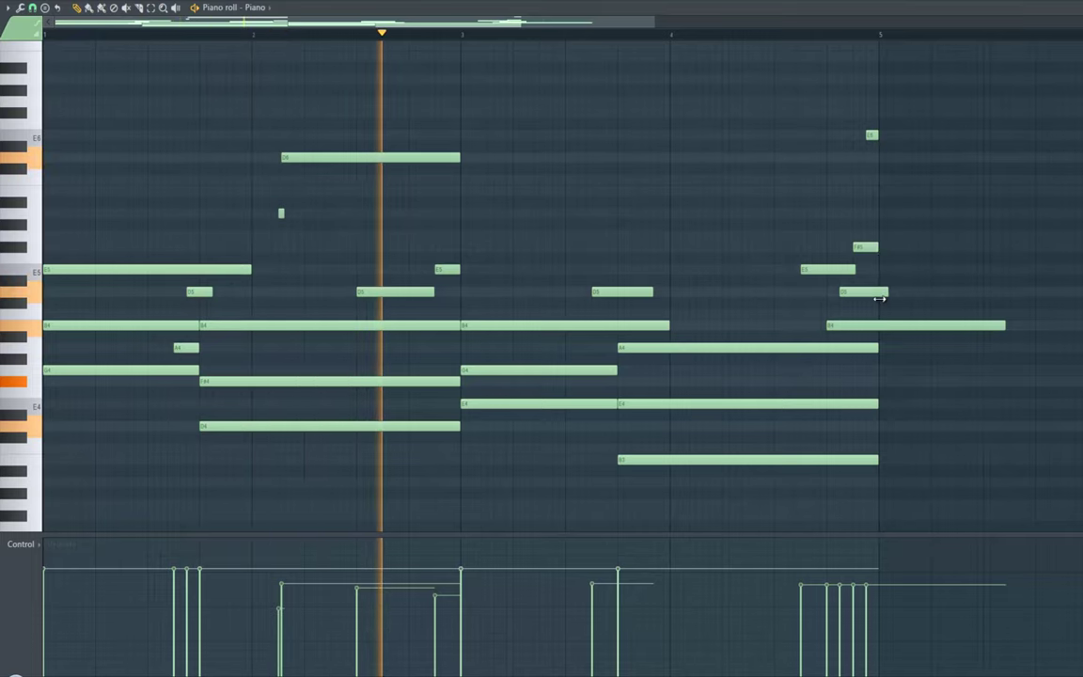
drag(1003, 325, 877, 334)
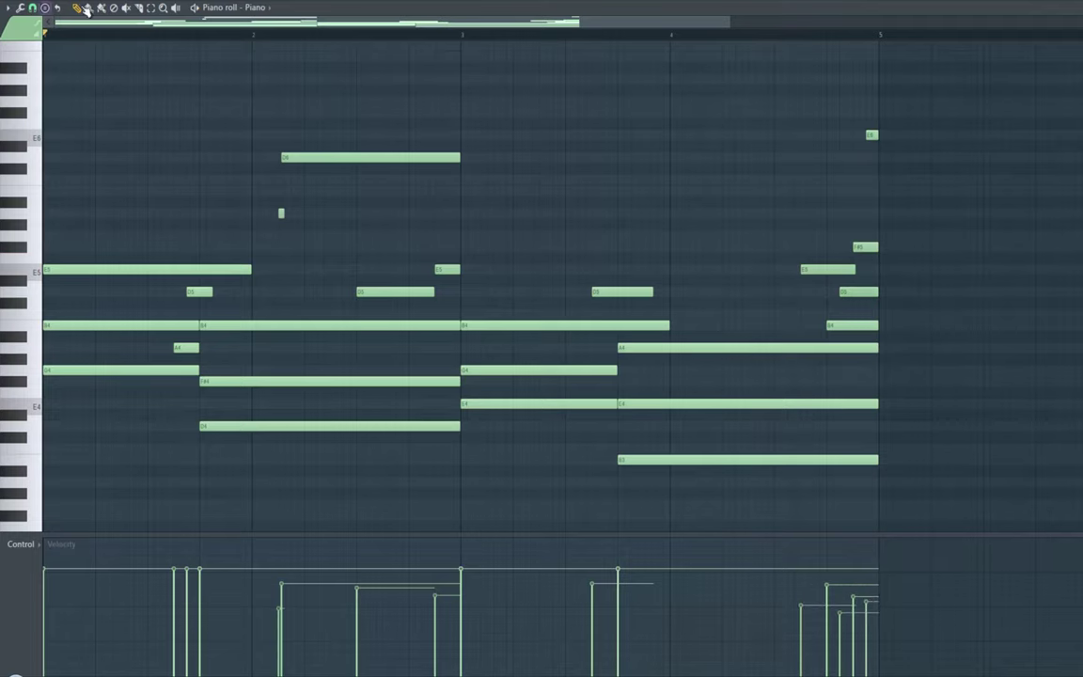
- Select all the piano notes and duplicate them from bar 5 onward
drag(12, 113, 26, 499)
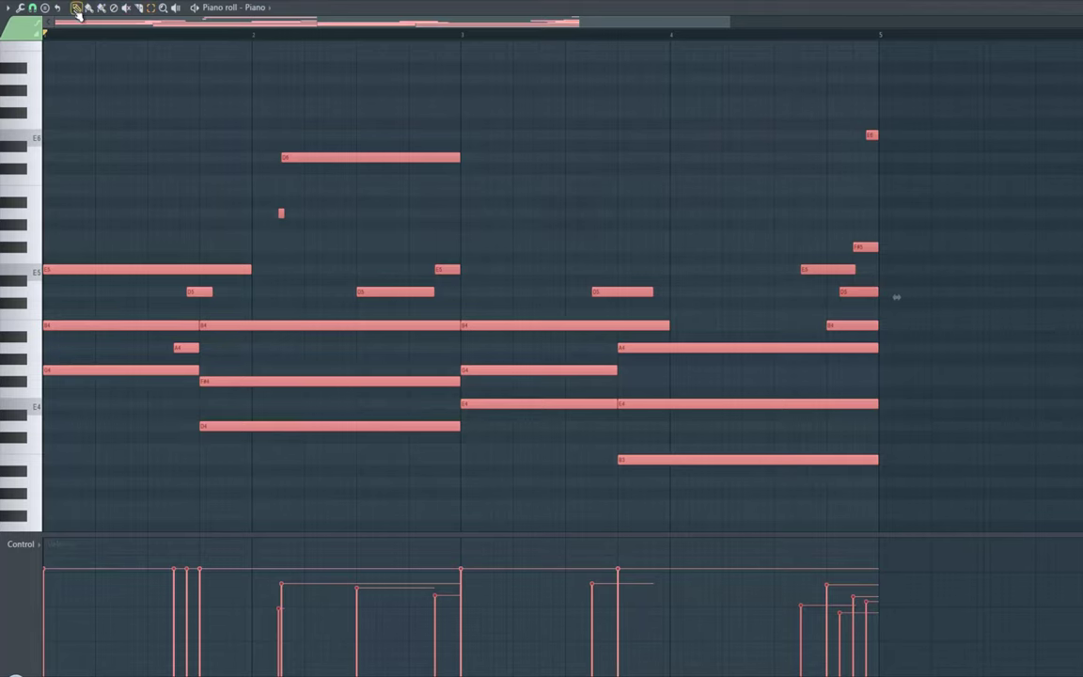
key(ctrl+b)
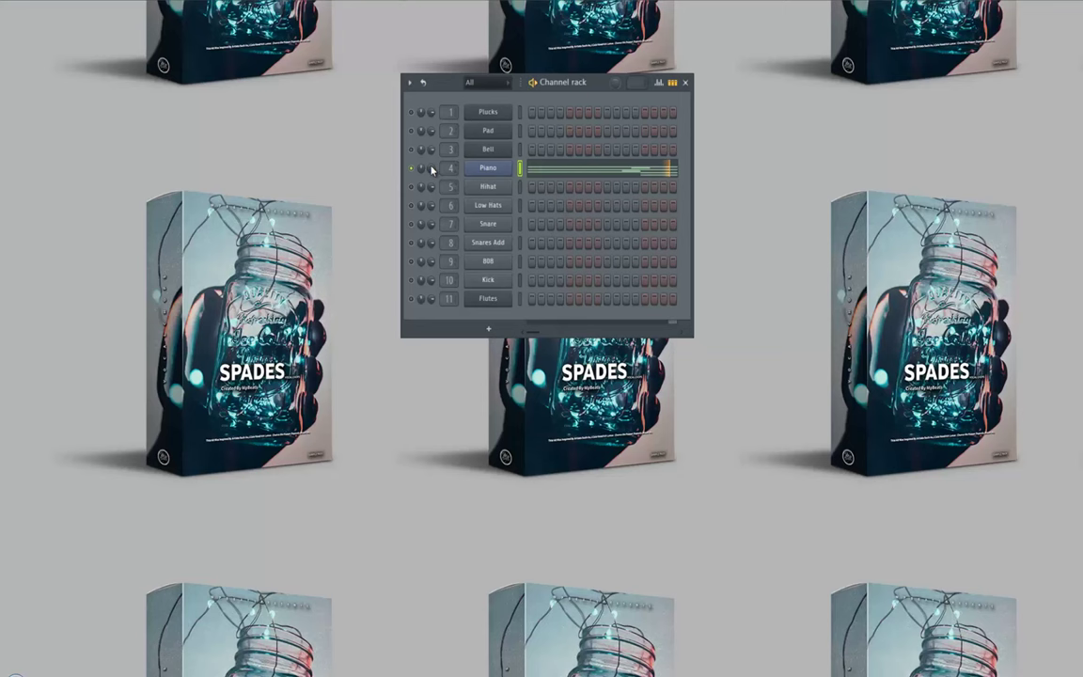
- Add Fruity Parametric EQ 2 to the Piano mixer track's first effect slot and cut its low frequencies
right_click(513, 167)
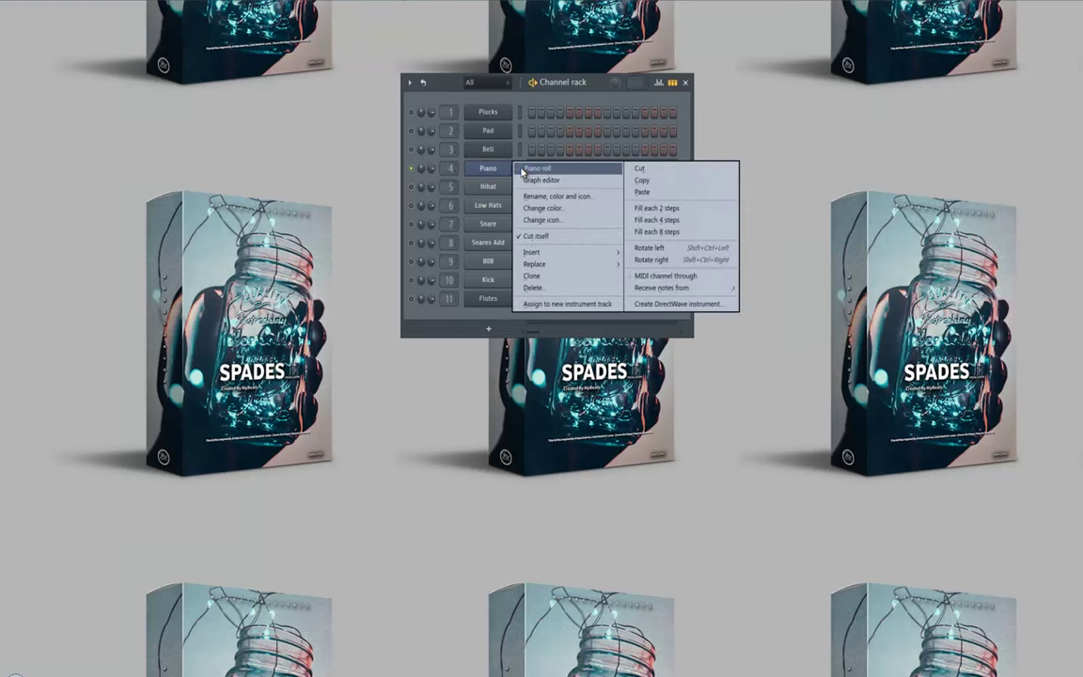
click(588, 87)
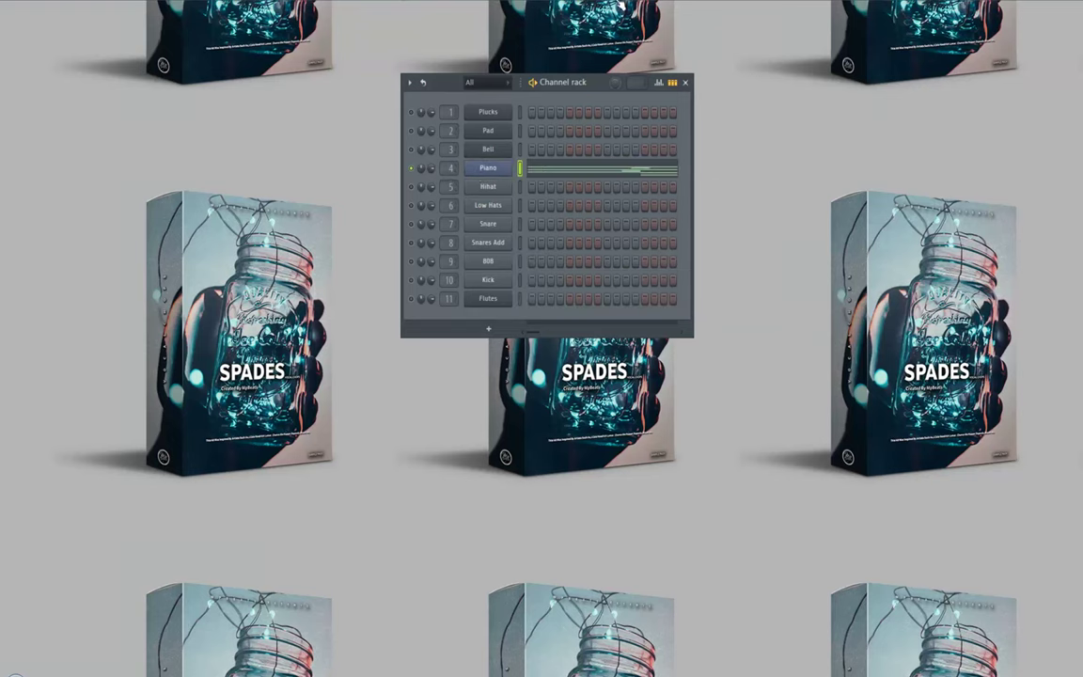
key(F9)
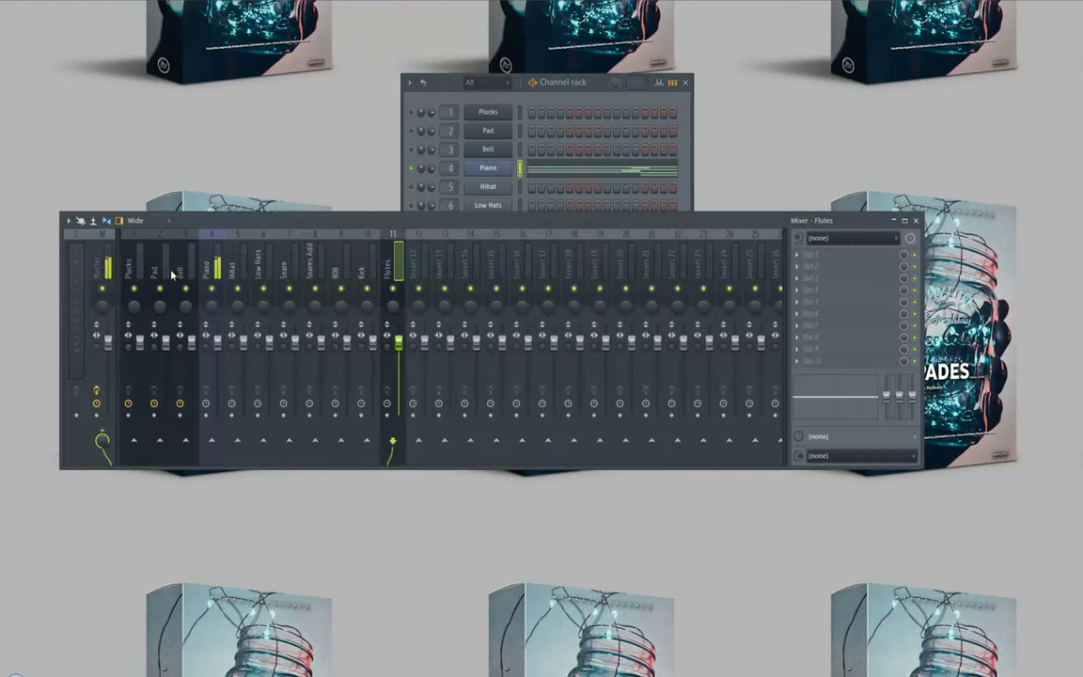
click(796, 257)
click(644, 341)
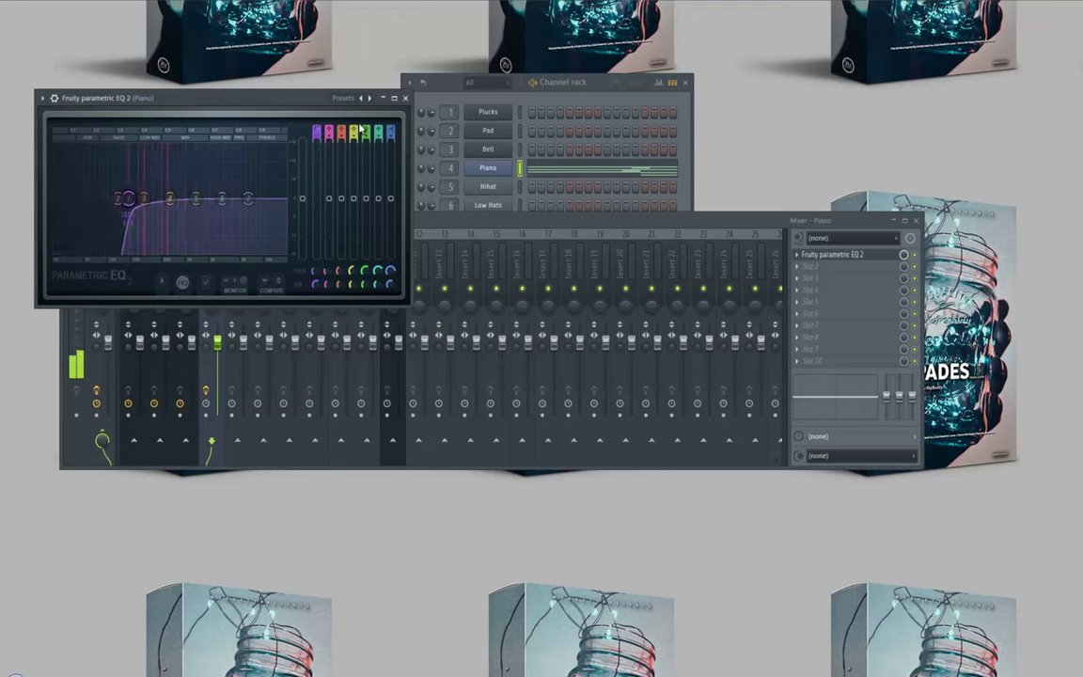
click(406, 99)
- Load Patcher in the Piano track's second effect slot and apply the Humanizer preset
click(798, 267)
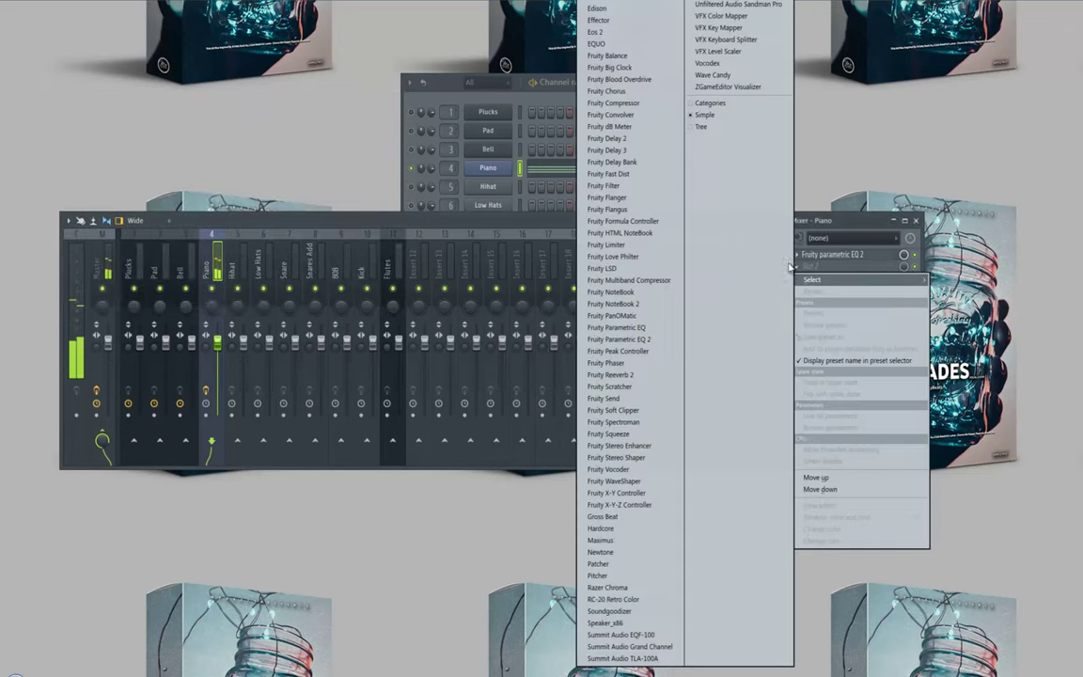
click(725, 28)
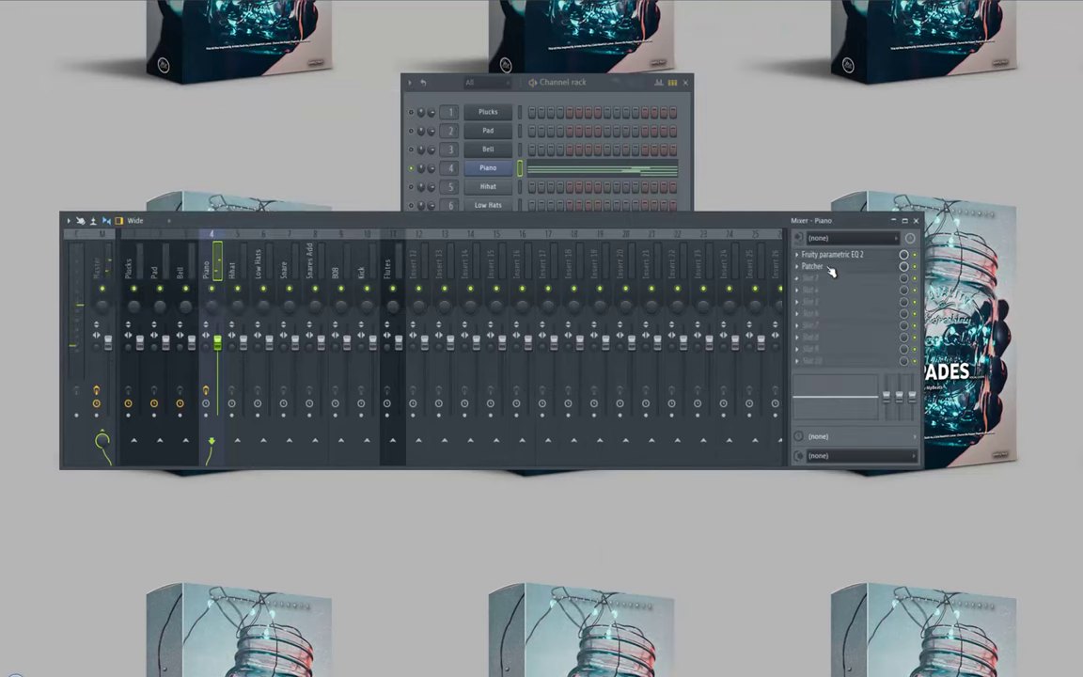
click(825, 268)
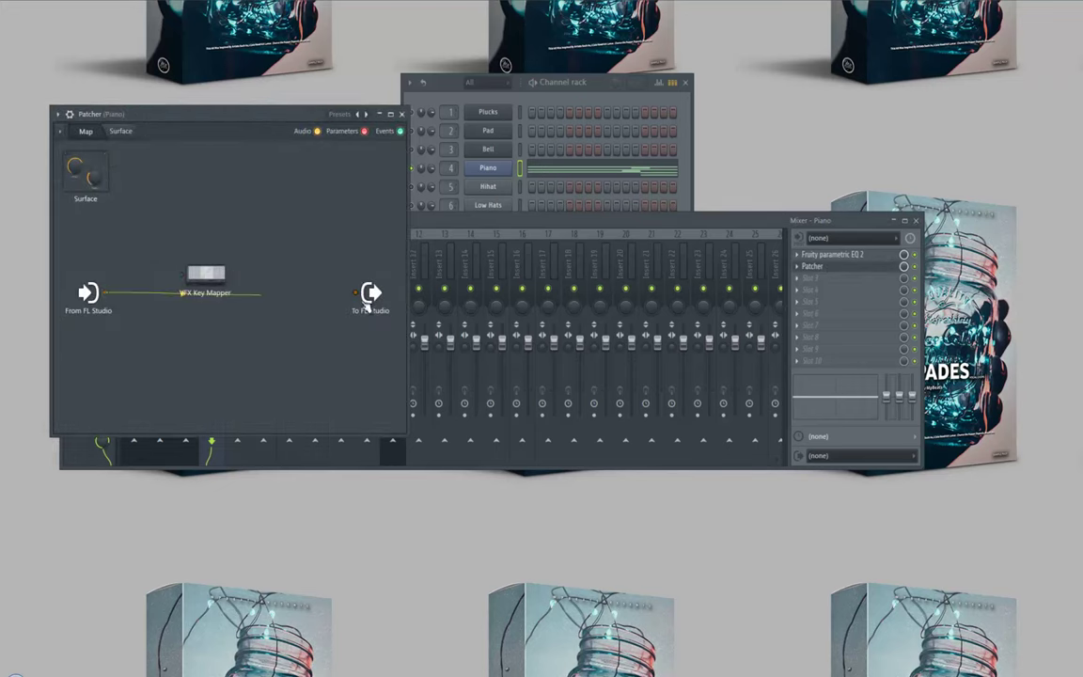
click(367, 115)
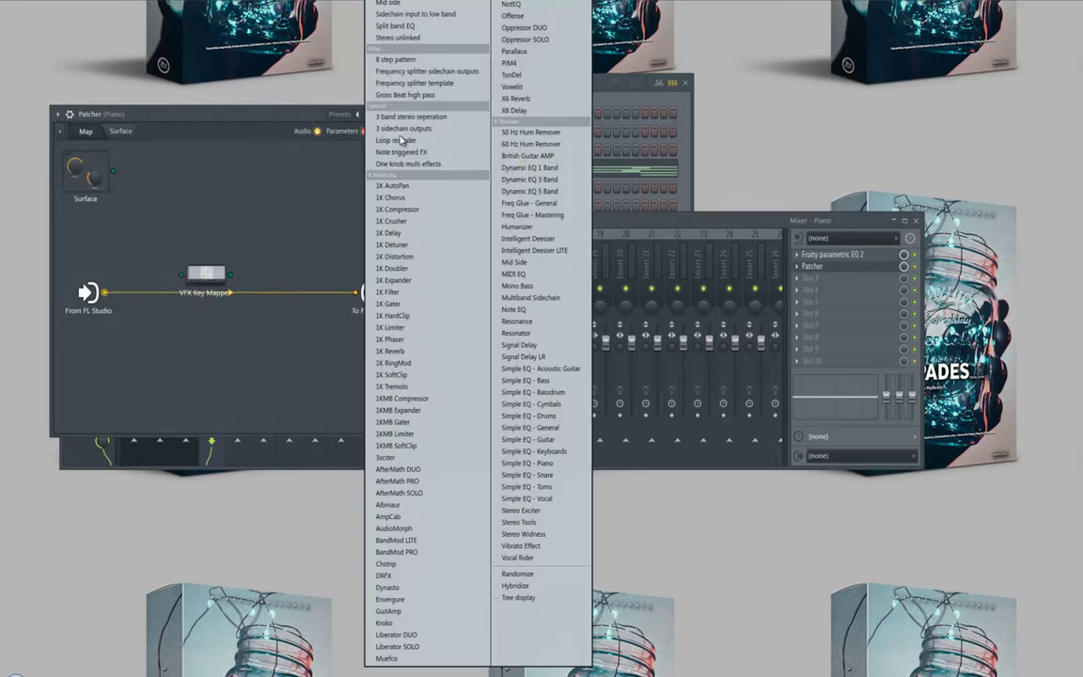
click(517, 227)
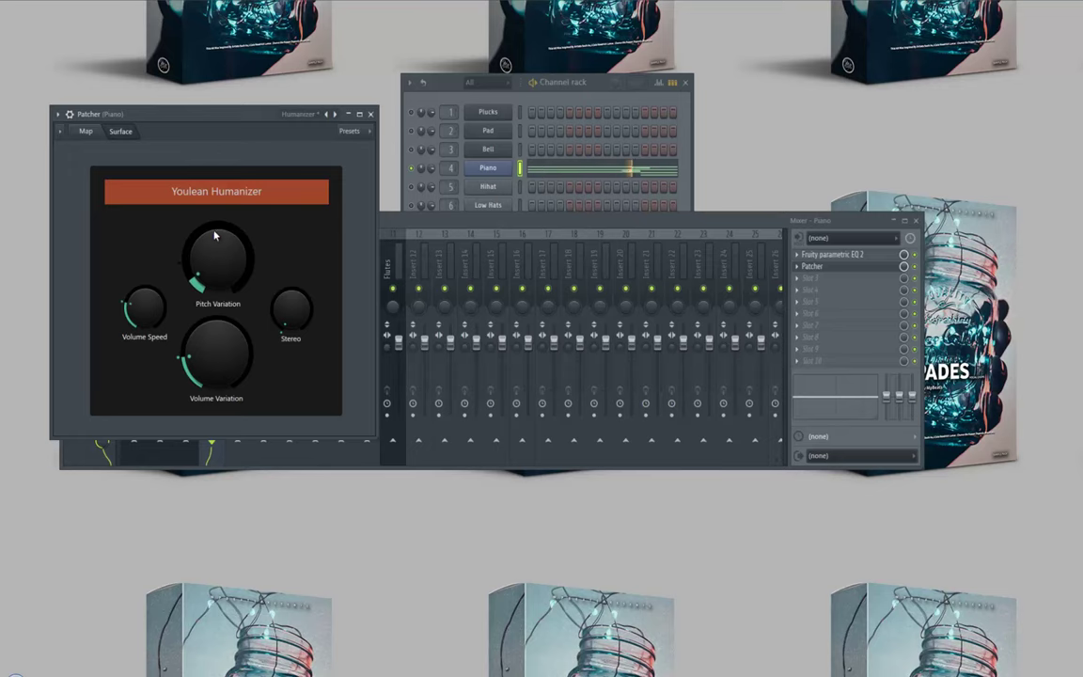
click(430, 169)
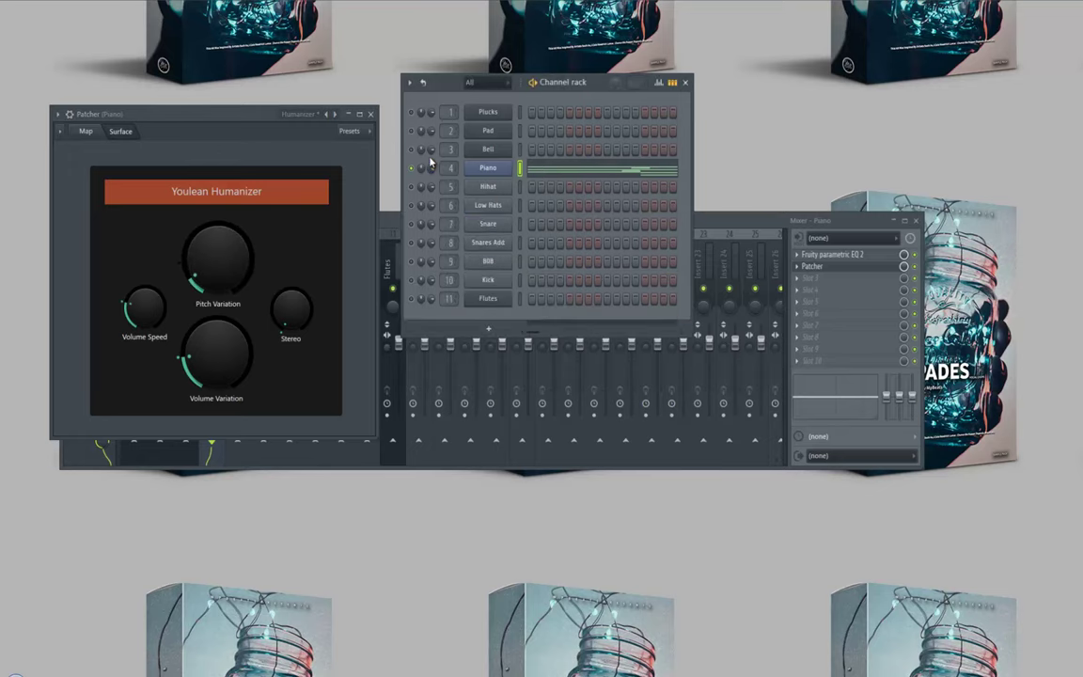
click(373, 114)
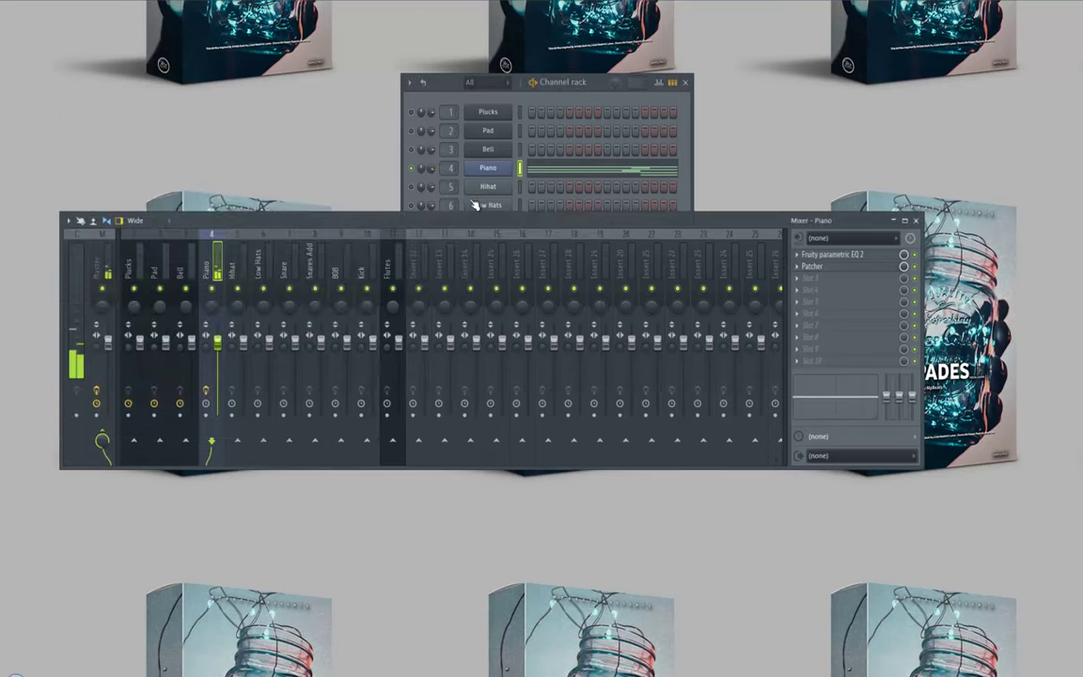
click(433, 170)
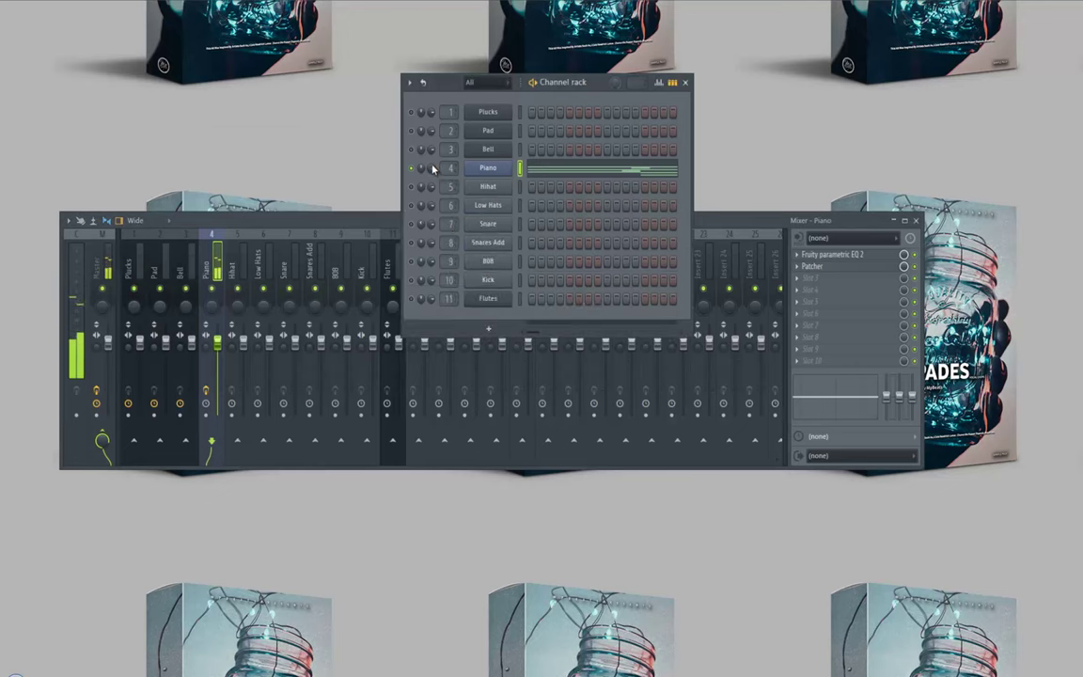
- Add Fruity Limiter to the Piano track's third effect slot and lower its ceiling
click(798, 283)
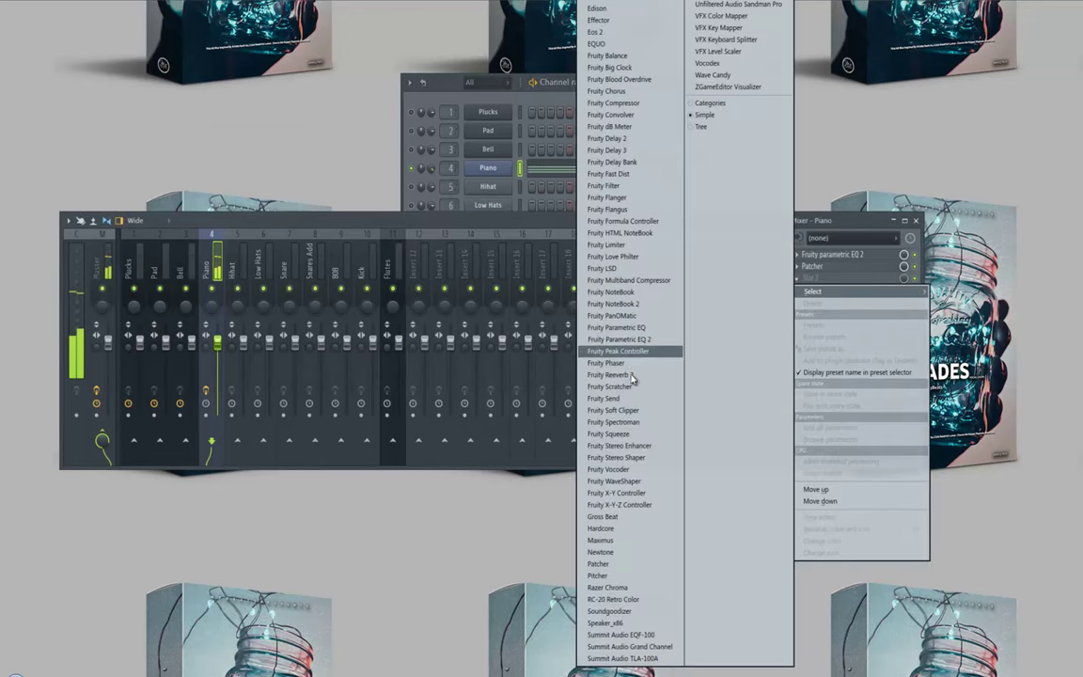
click(616, 244)
drag(148, 268, 148, 318)
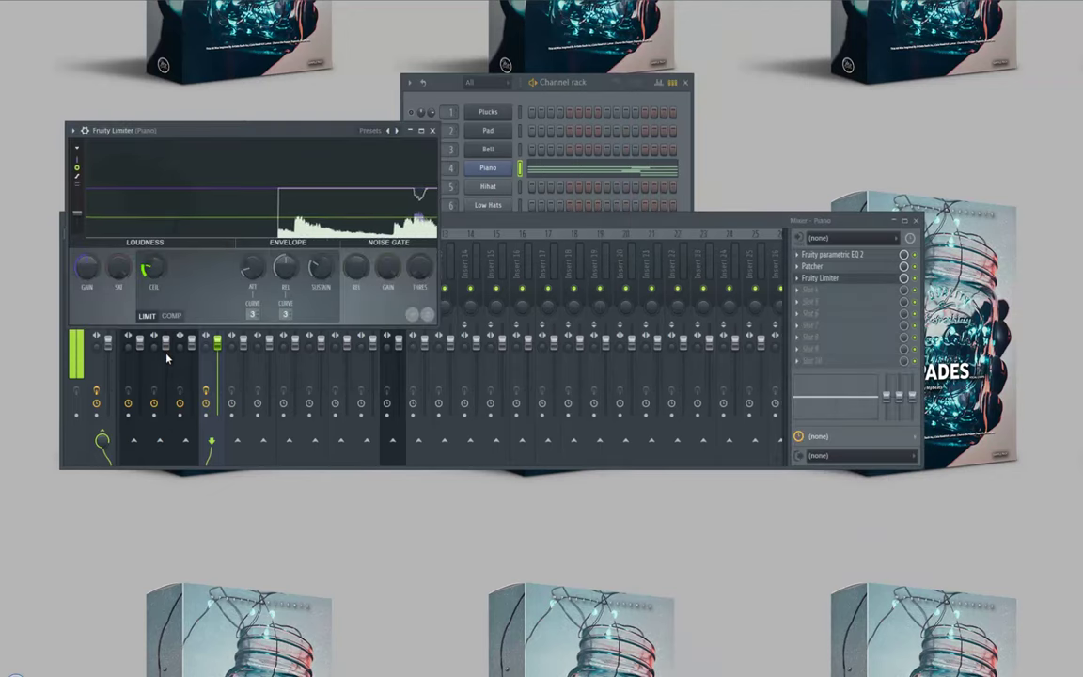
click(432, 134)
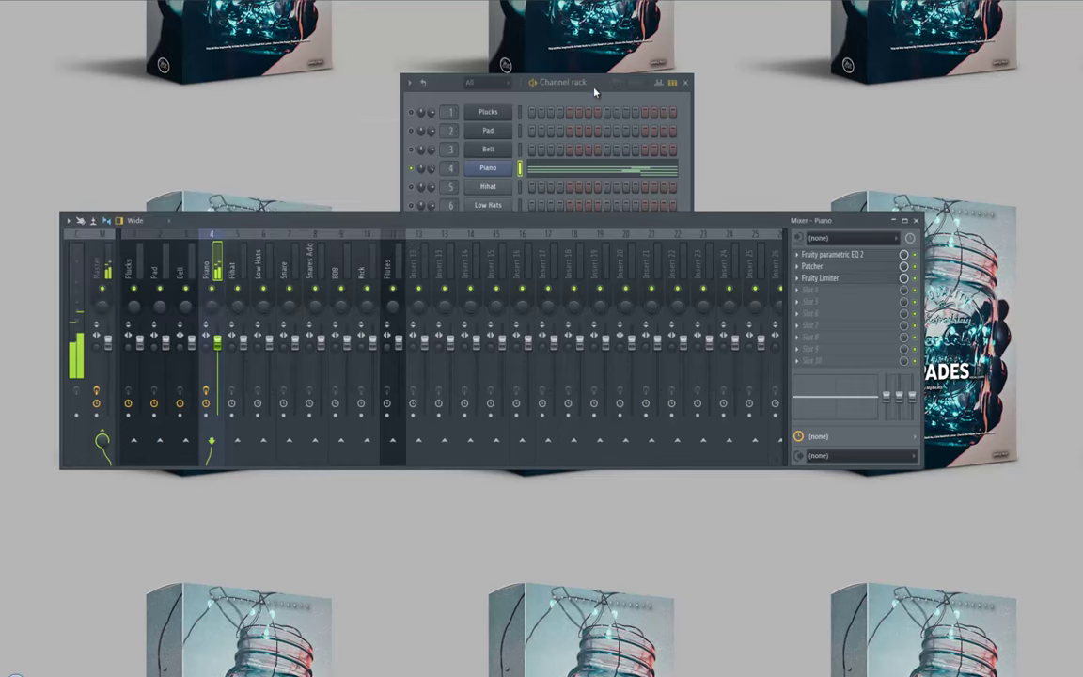
- Add Fruity Delay 2 to the Piano track's fourth slot with ping-pong feedback, a changed delay time and a lower input volume
click(639, 176)
click(793, 293)
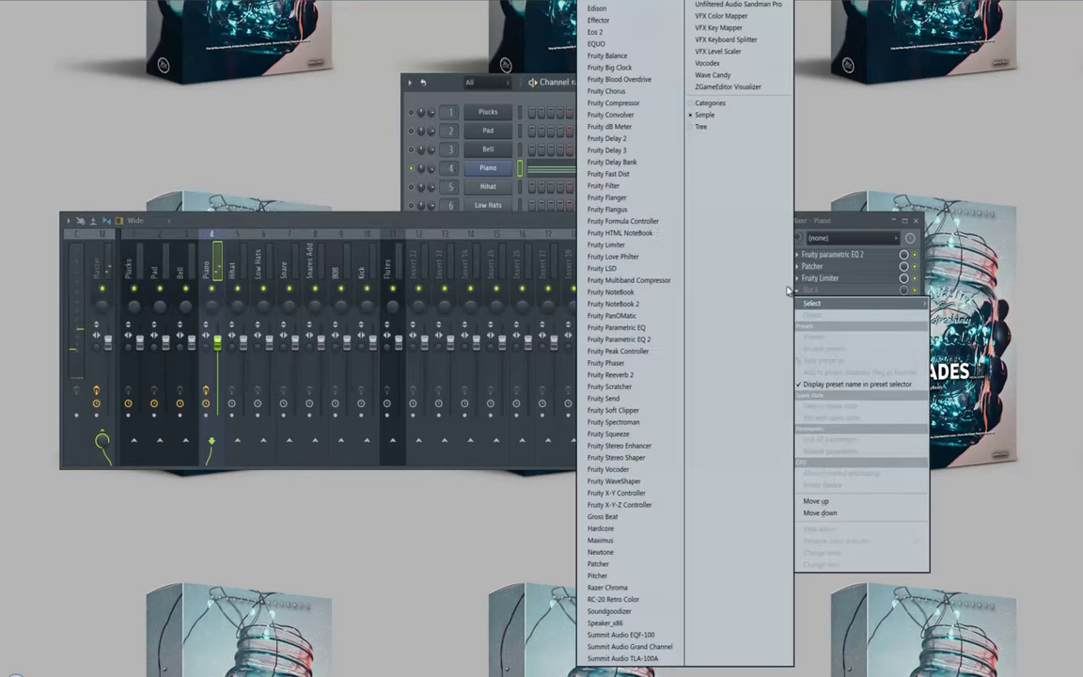
click(613, 138)
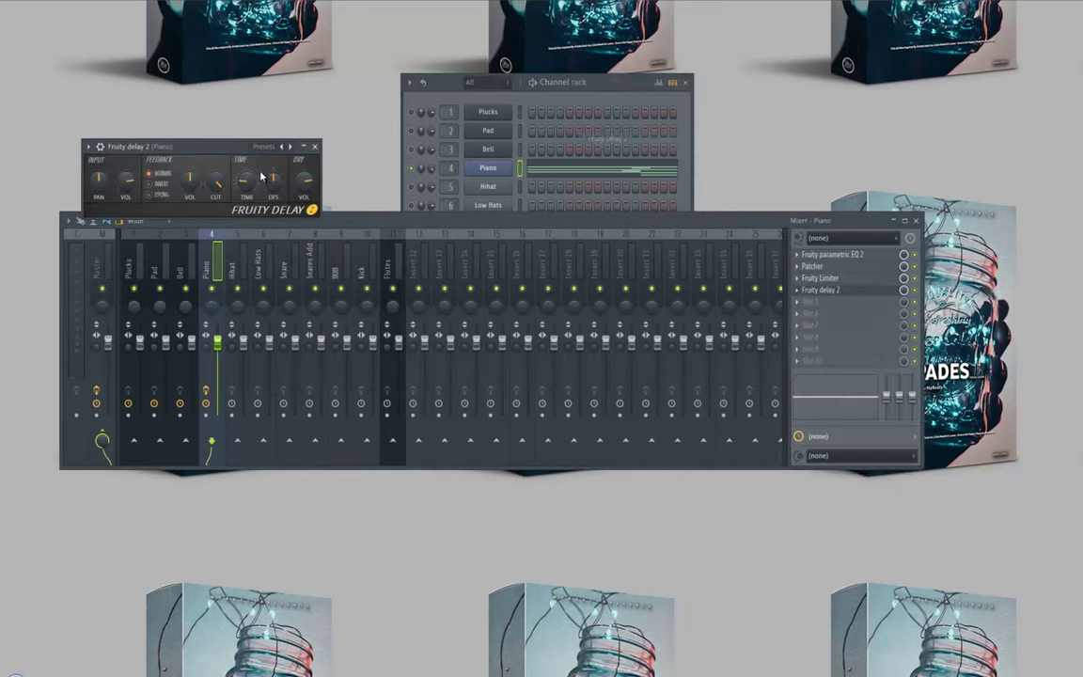
right_click(222, 187)
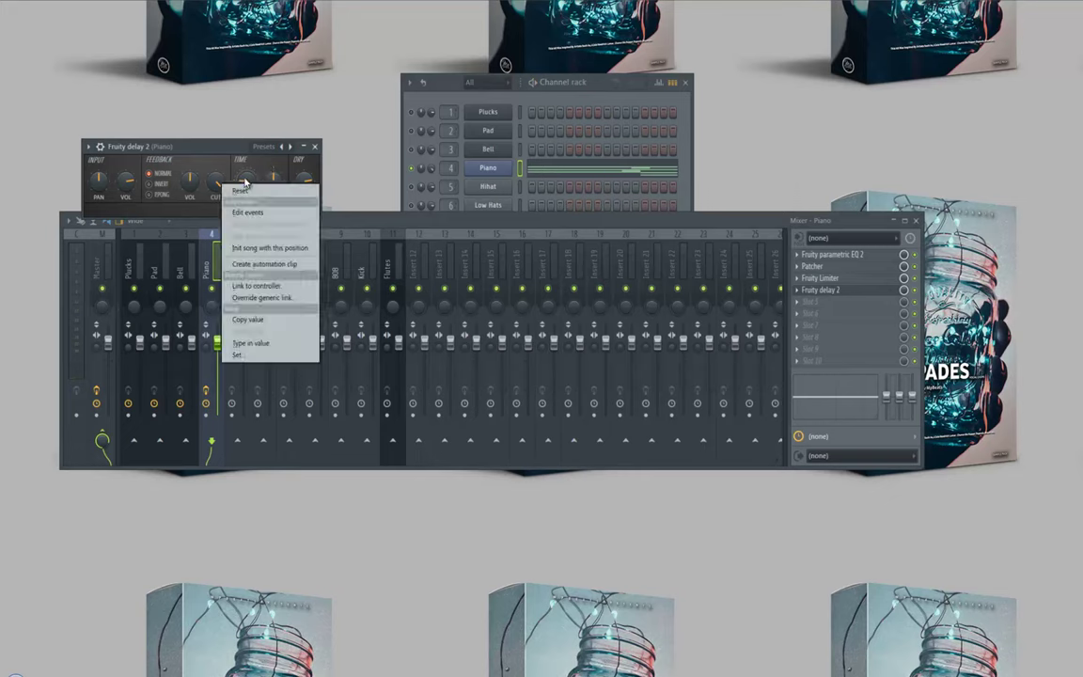
right_click(246, 180)
mouse_move(311, 197)
click(364, 233)
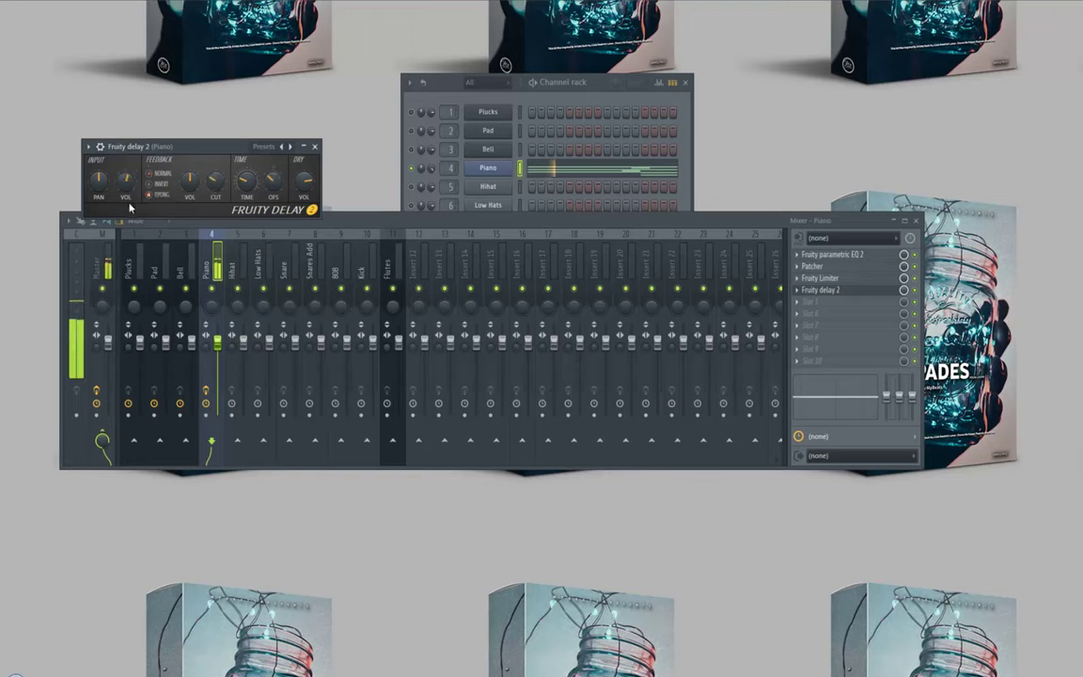
click(316, 147)
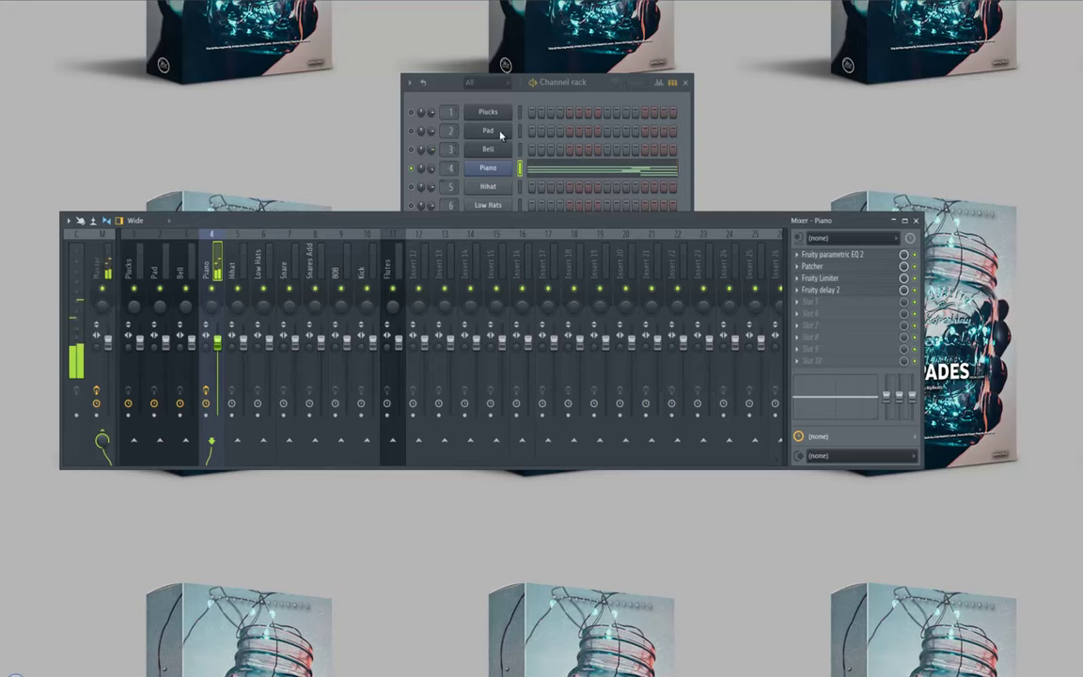
- Open the 808 channel's piano roll, place a half-bar A5 note at bar 1, and bring up the channel rack
drag(592, 83, 592, 65)
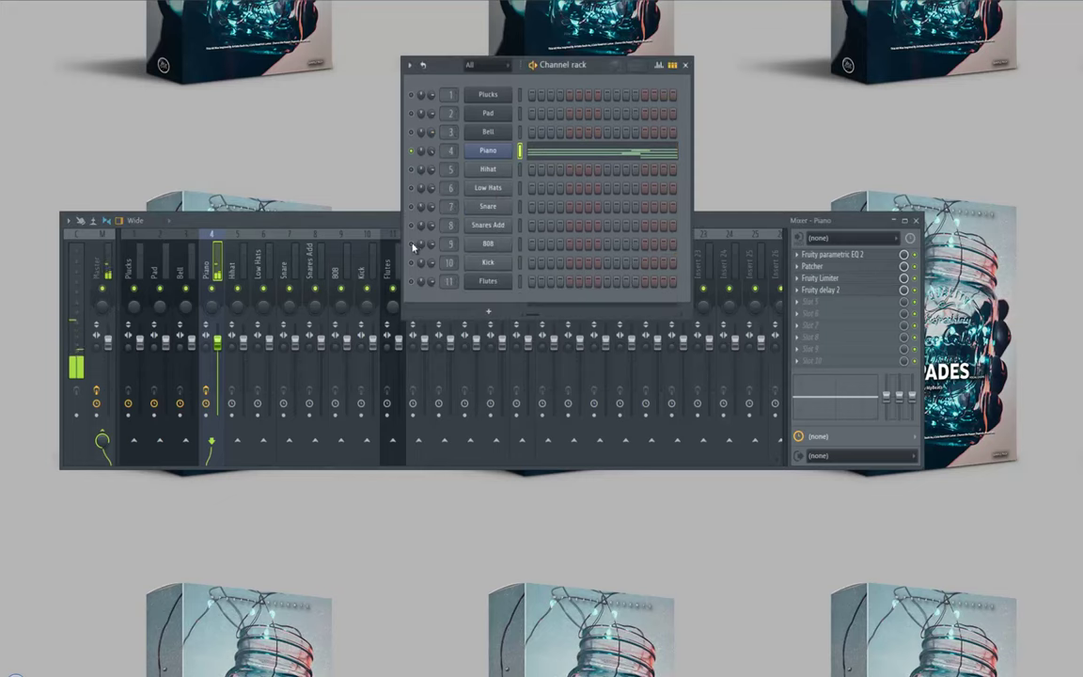
right_click(488, 245)
click(496, 245)
right_click(499, 245)
click(520, 244)
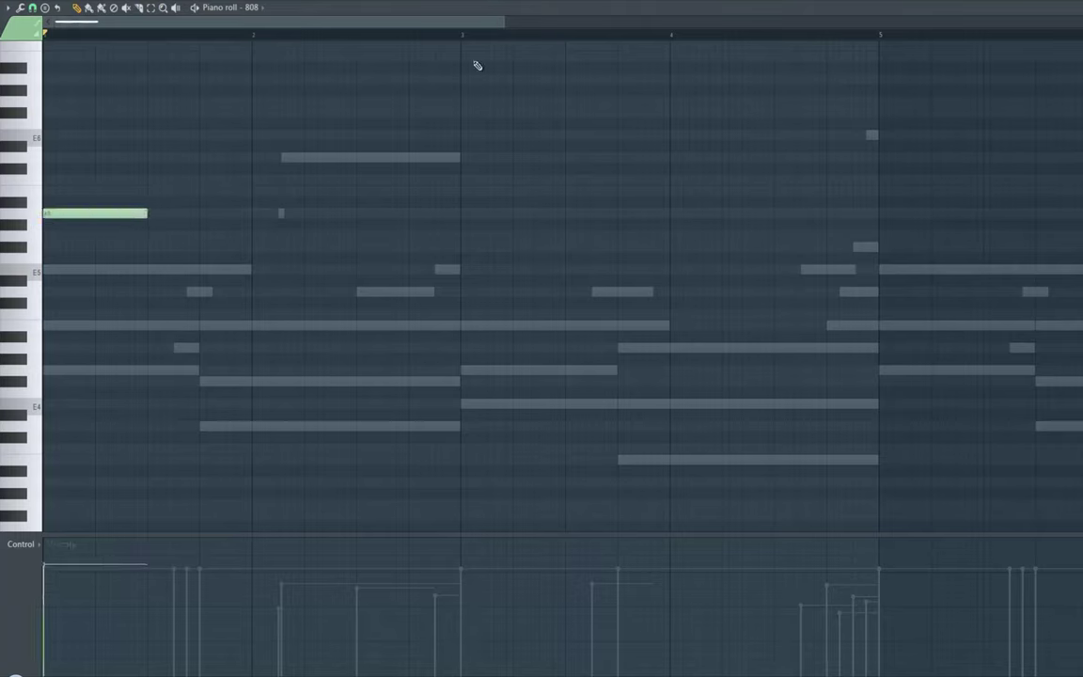
key(F6)
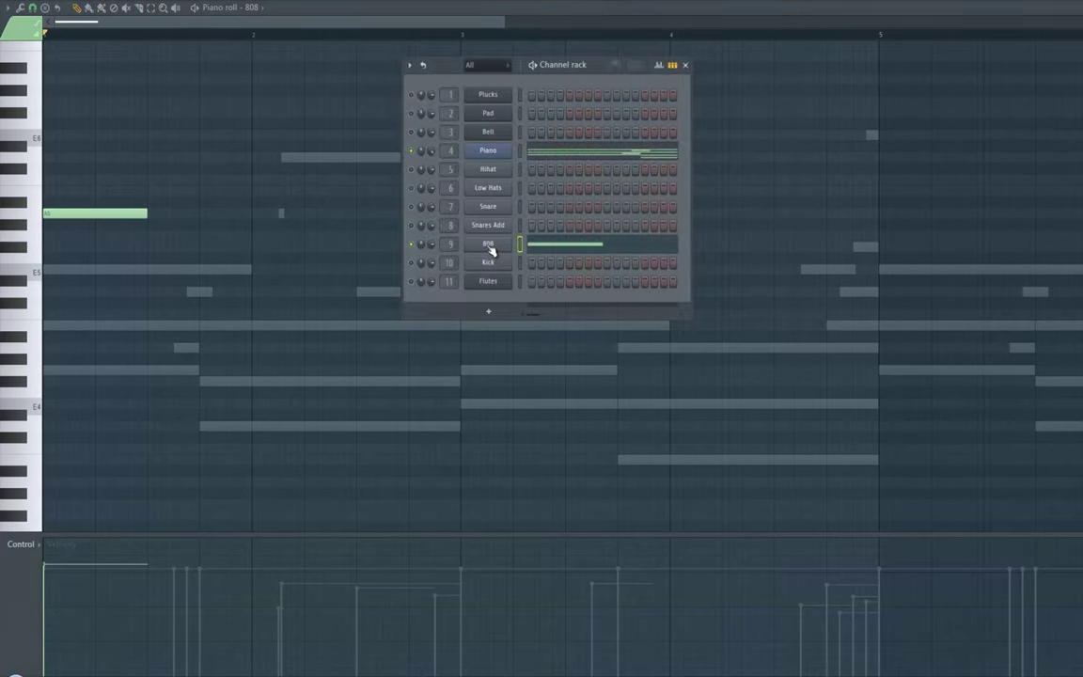
- Review the 808 channel's volume envelope settings, then return to its piano roll
click(489, 246)
click(47, 89)
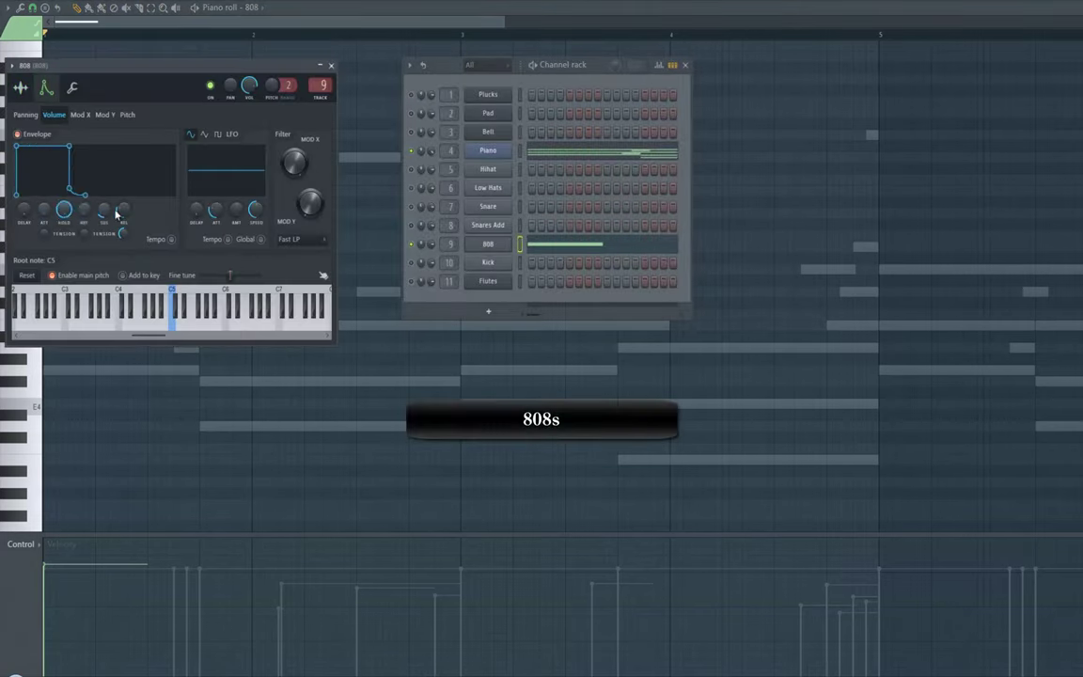
click(332, 65)
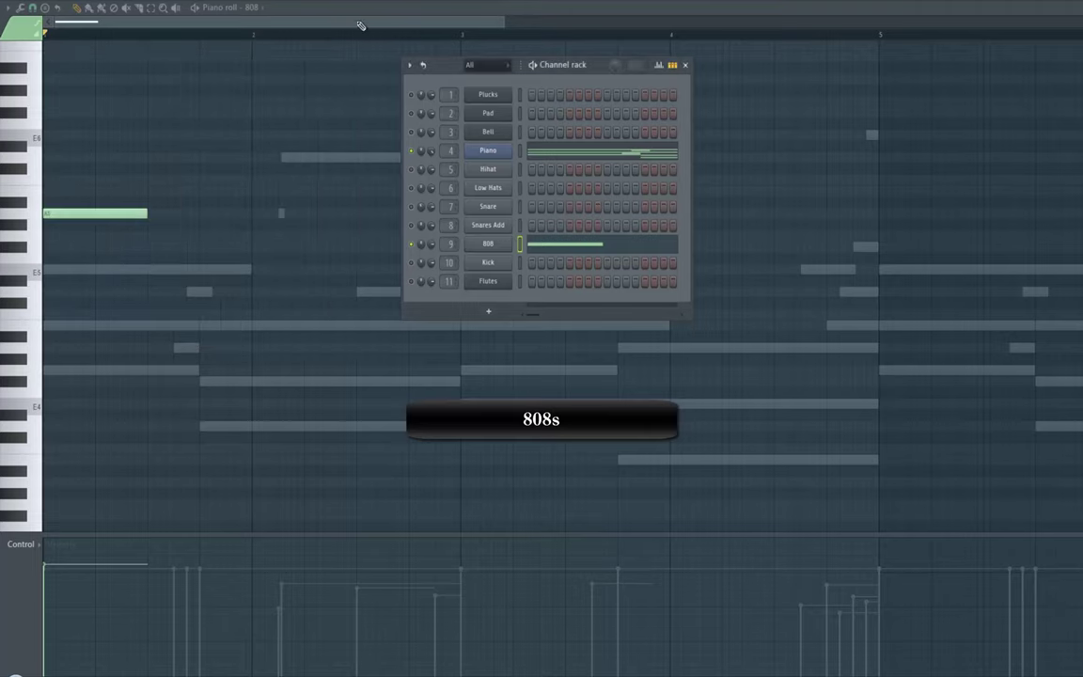
key(F6)
- Add a half-beat B4 slide note half a beat into bar 1 of the 808 pattern and audition it
click(98, 324)
double_click(101, 326)
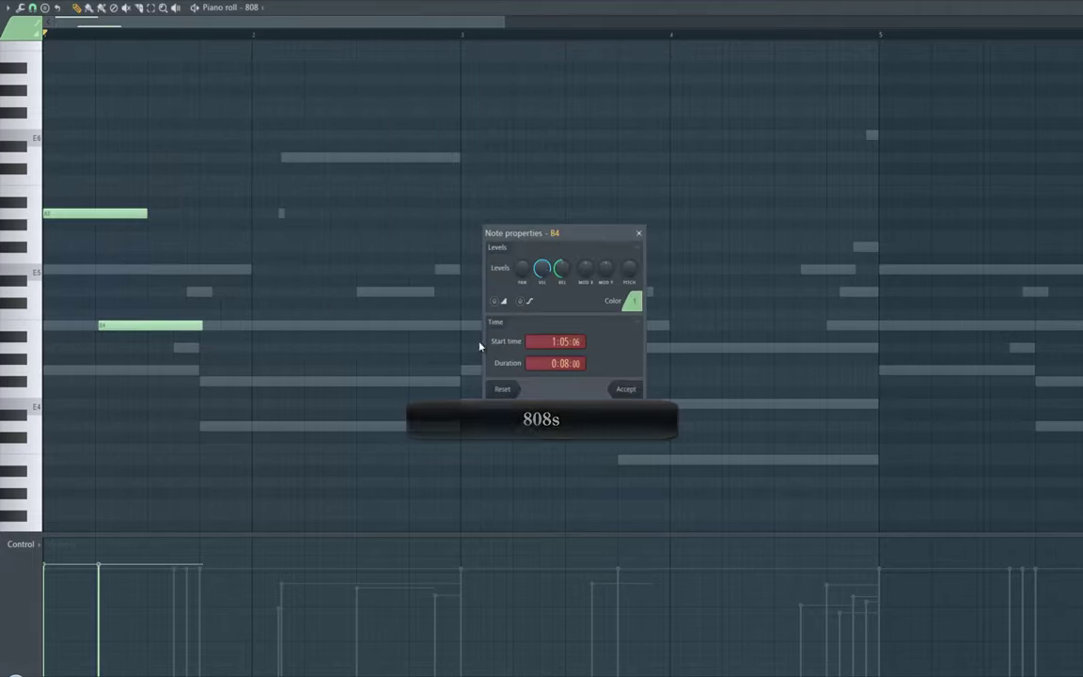
click(626, 390)
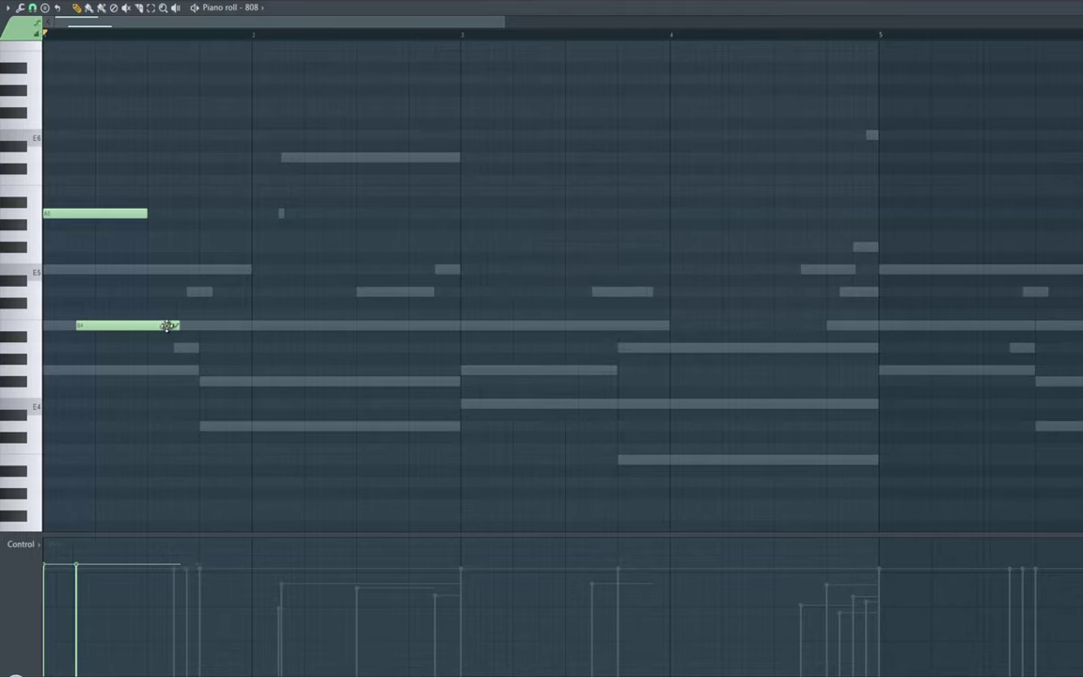
key(space)
drag(169, 325, 88, 326)
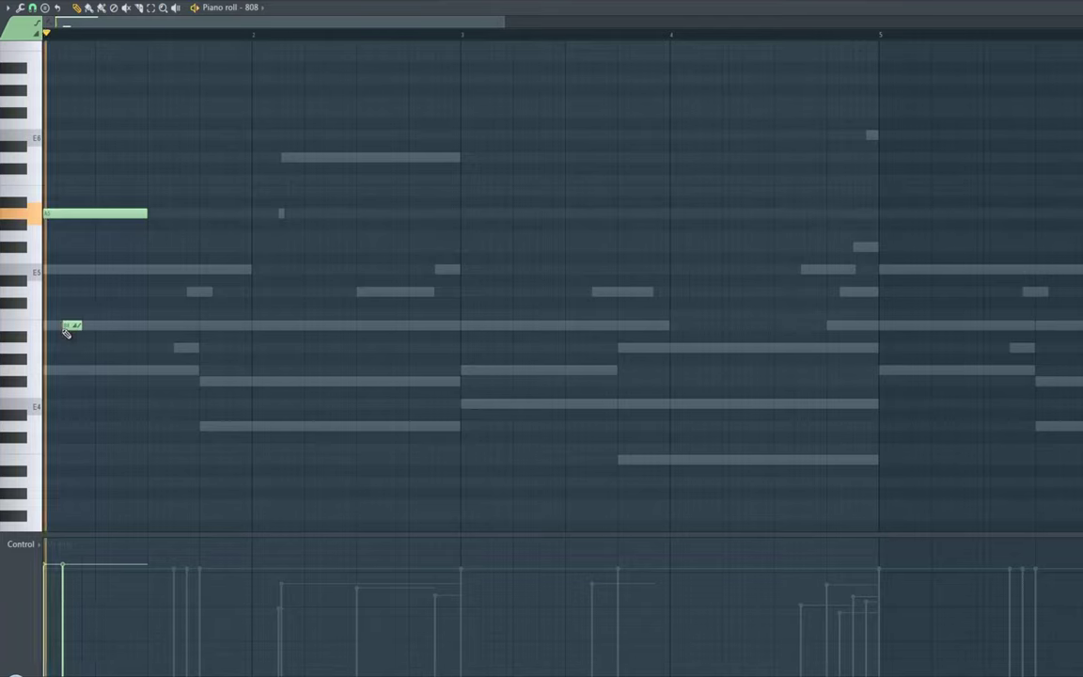
drag(71, 329, 96, 326)
key(space)
key(space)
key(space)
- Add a second A5 note in bar 1 extending to bar 2, with a matching B4 slide note at beat 3
drag(287, 39, 273, 41)
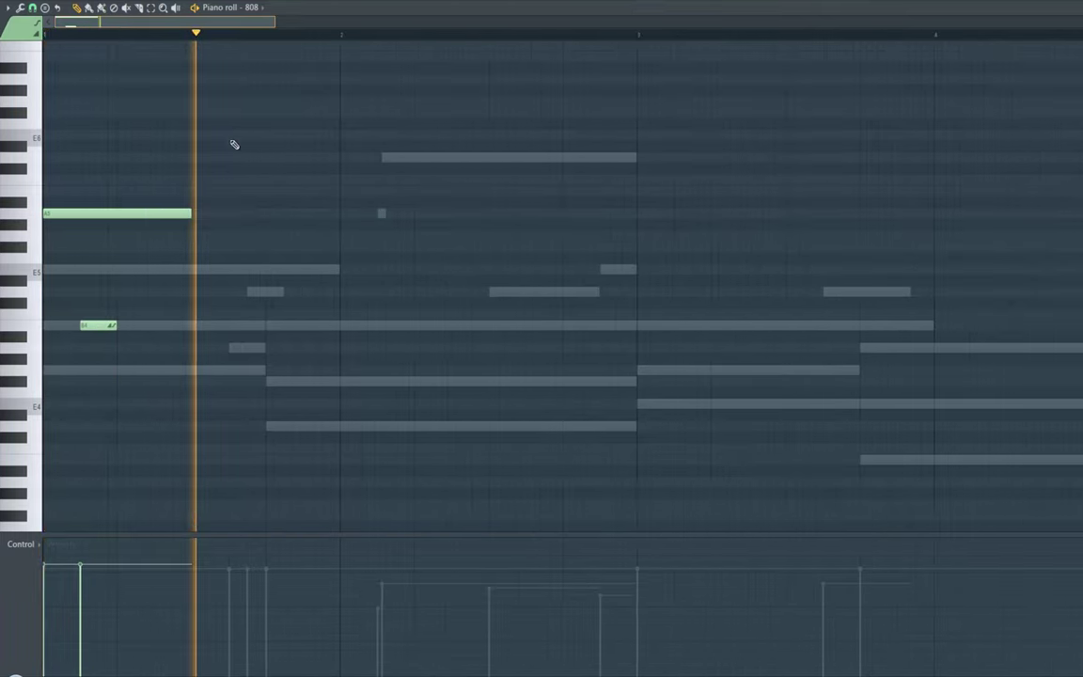
key(space)
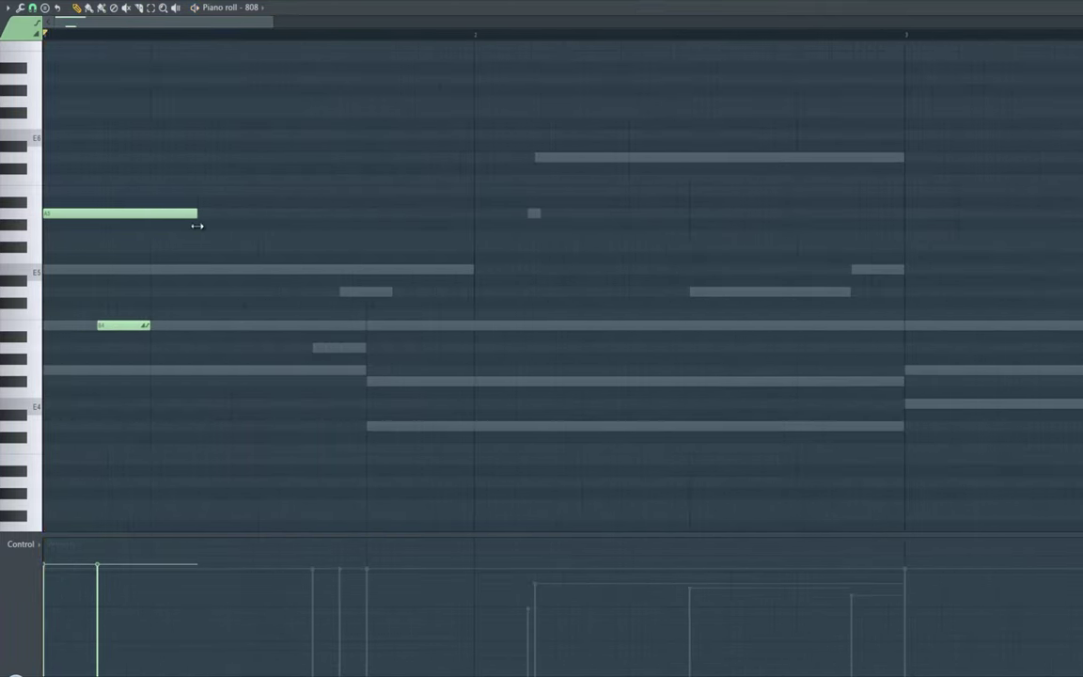
click(207, 217)
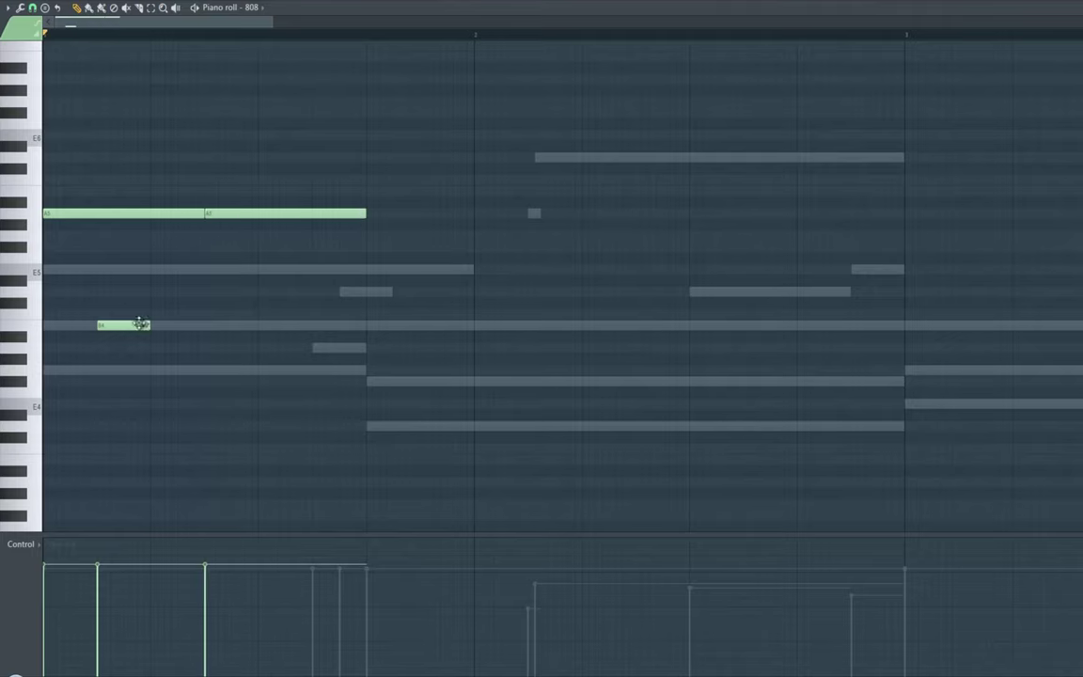
key(space)
click(263, 325)
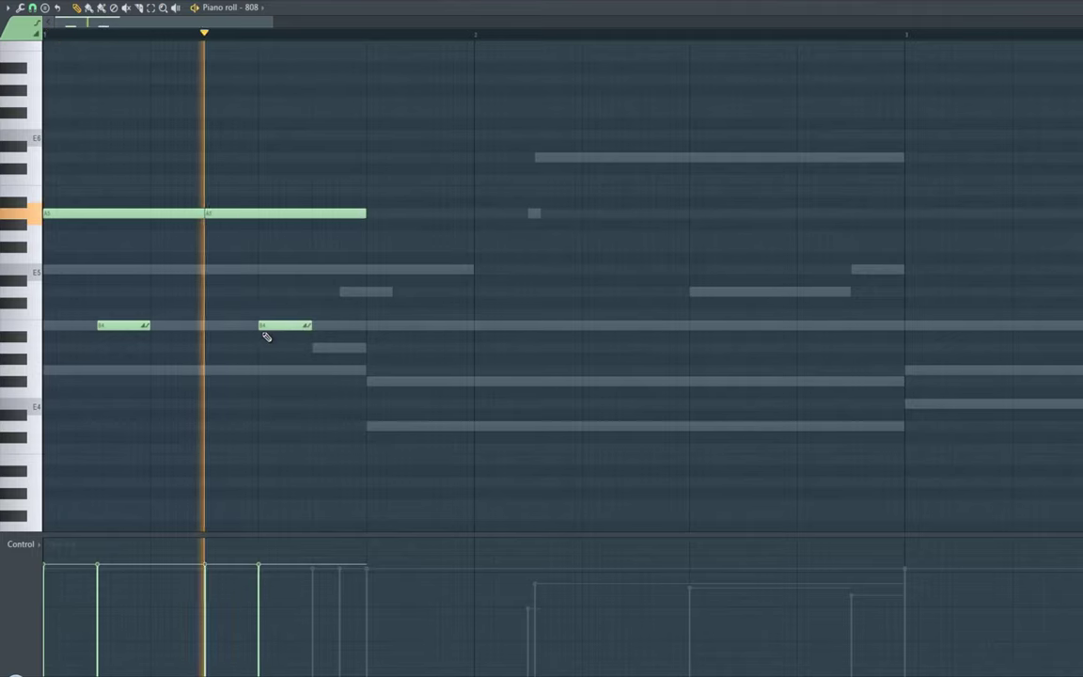
mouse_move(353, 215)
mouse_down()
mouse_move(394, 220)
mouse_move(351, 218)
mouse_up()
key(space)
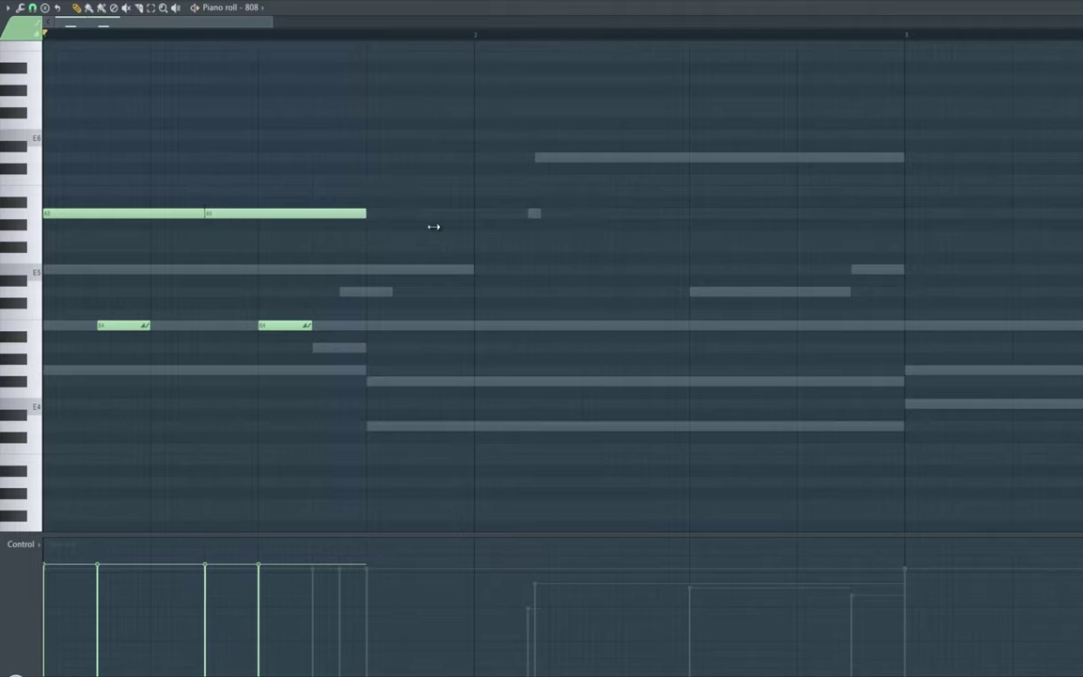
- Place an E5 note at the start of bar 2, start playback and save the project
click(474, 270)
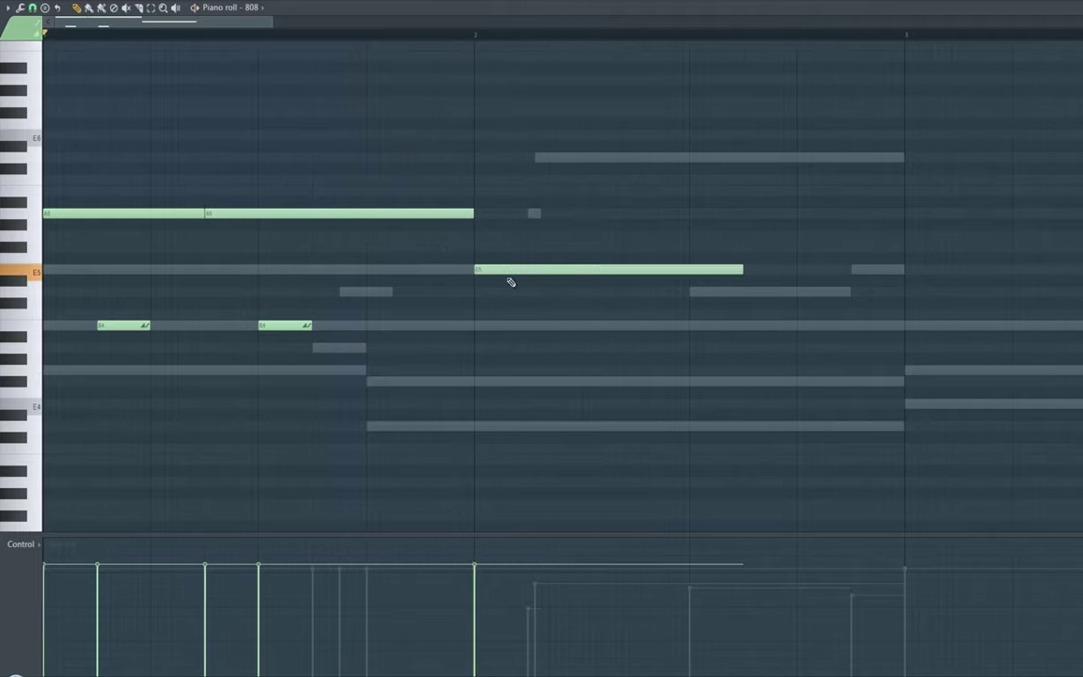
key(space)
click(14, 1)
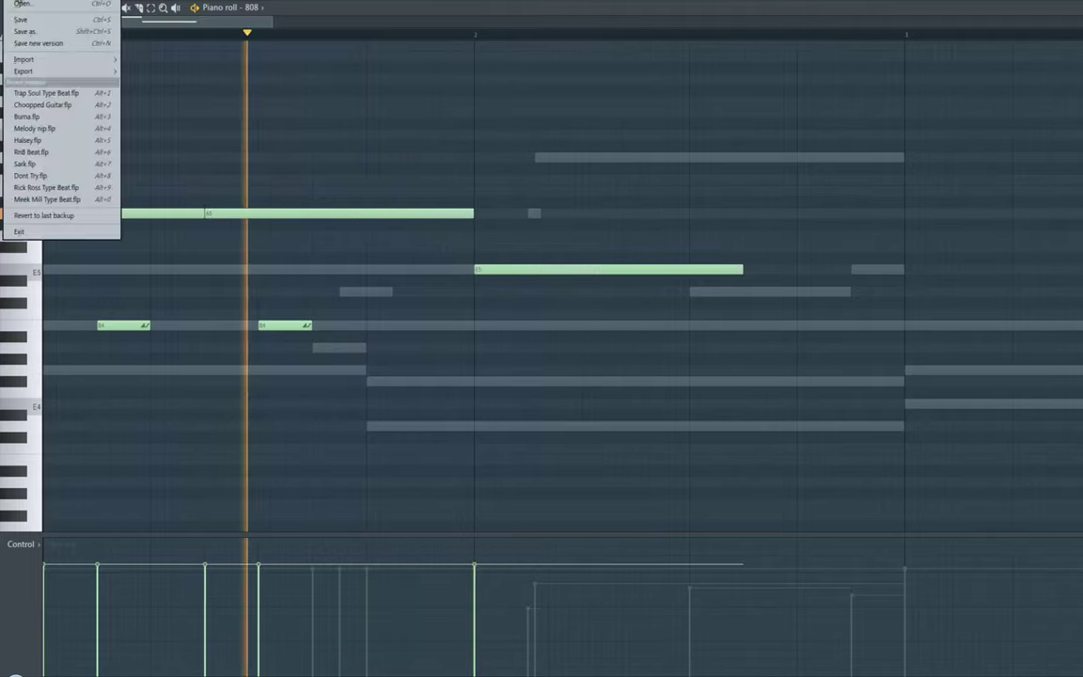
click(18, 21)
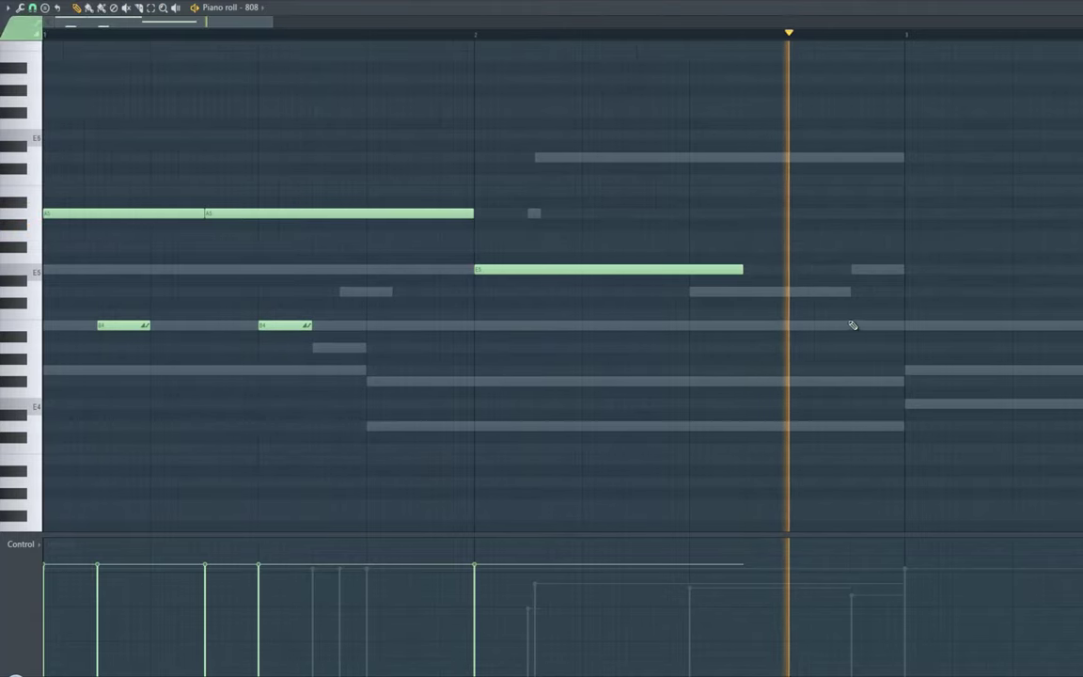
- Add an E5 note at bar 3 with the bar 2 note lowered to D5, and save the project
key(space)
drag(906, 328, 908, 269)
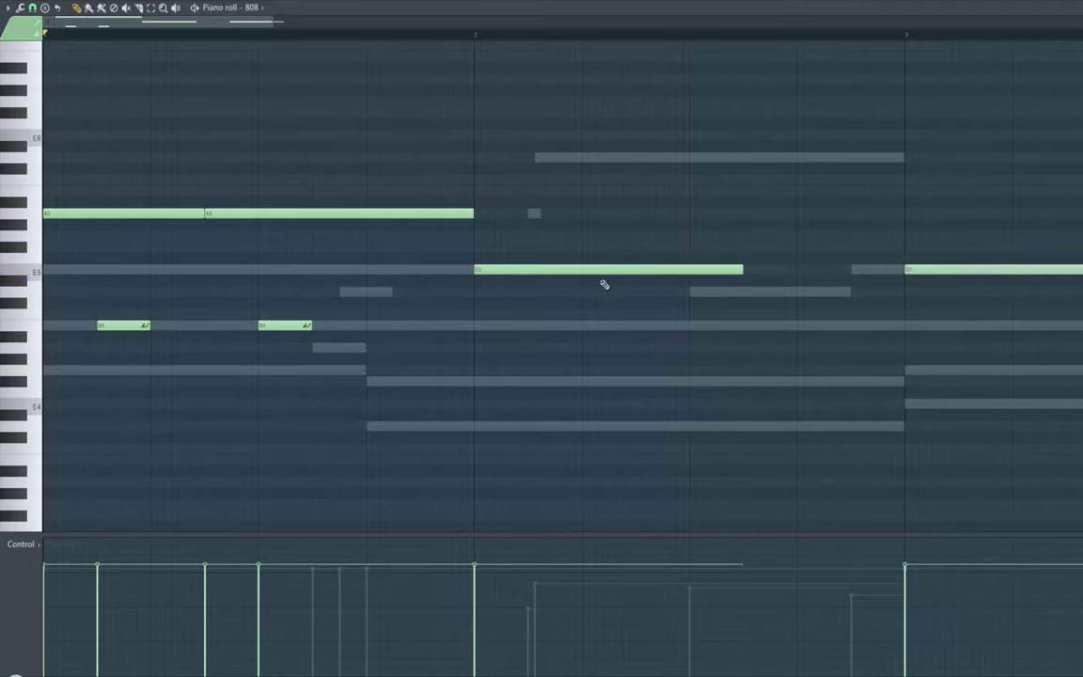
drag(495, 294, 494, 292)
key(space)
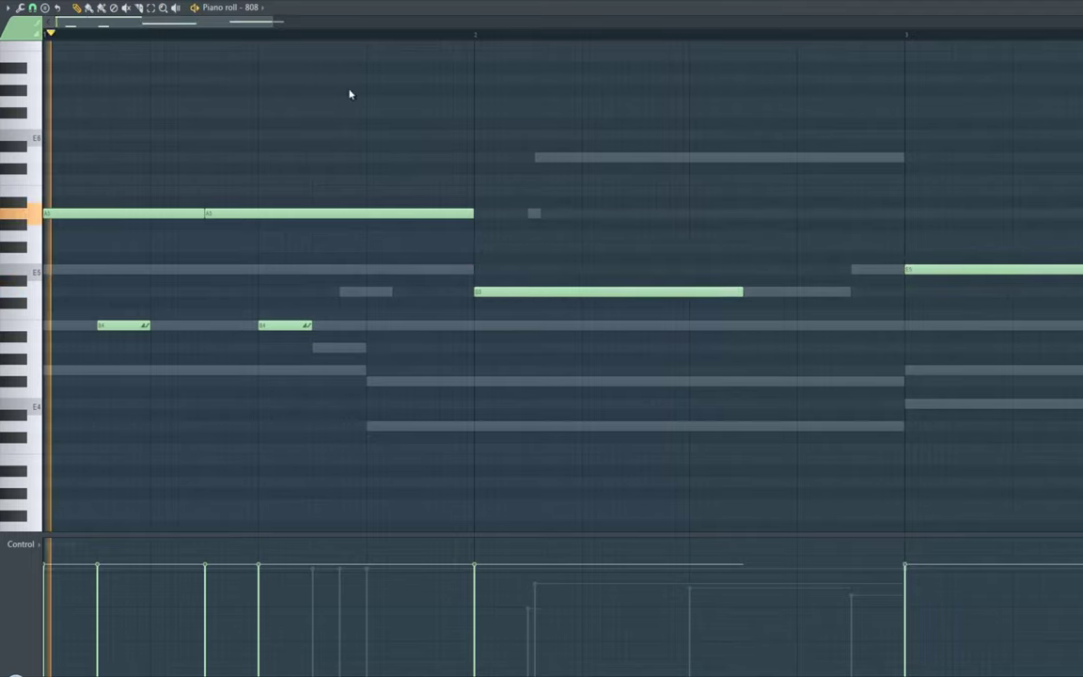
click(14, 1)
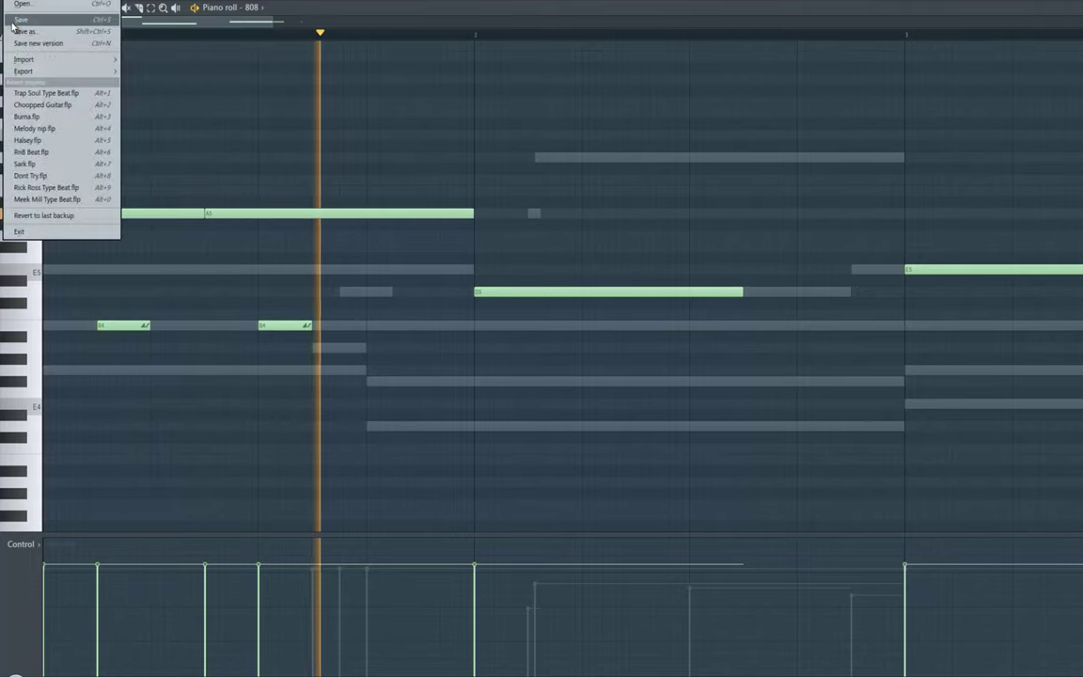
click(15, 23)
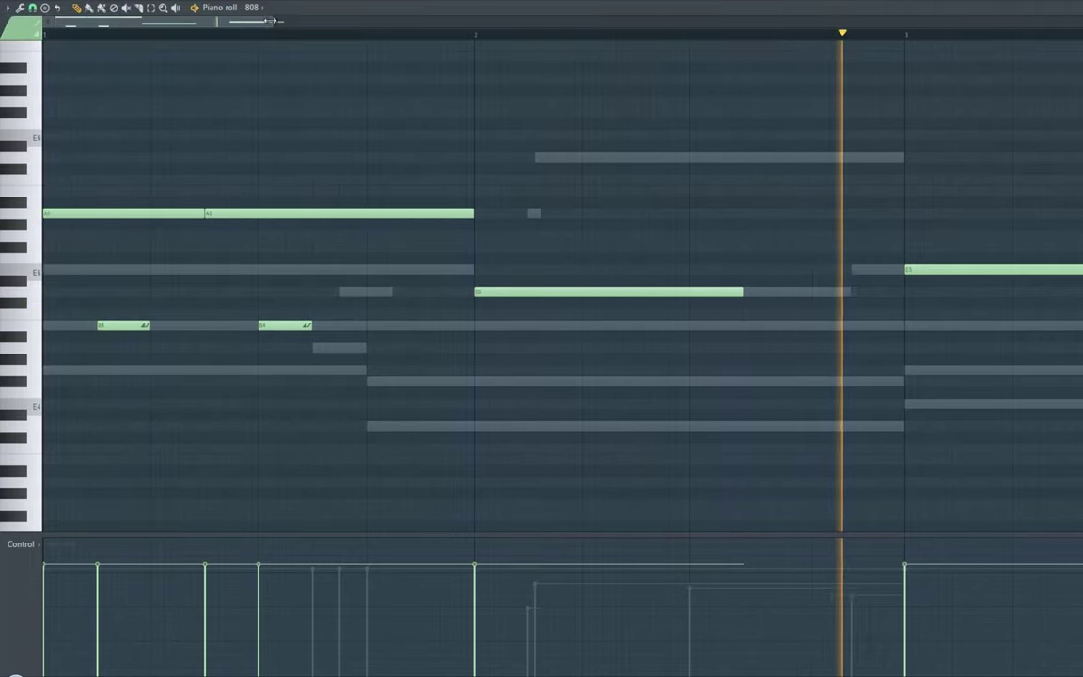
- Place a B4 note on beat 4 of bar 3 and play the pattern
drag(275, 22, 462, 31)
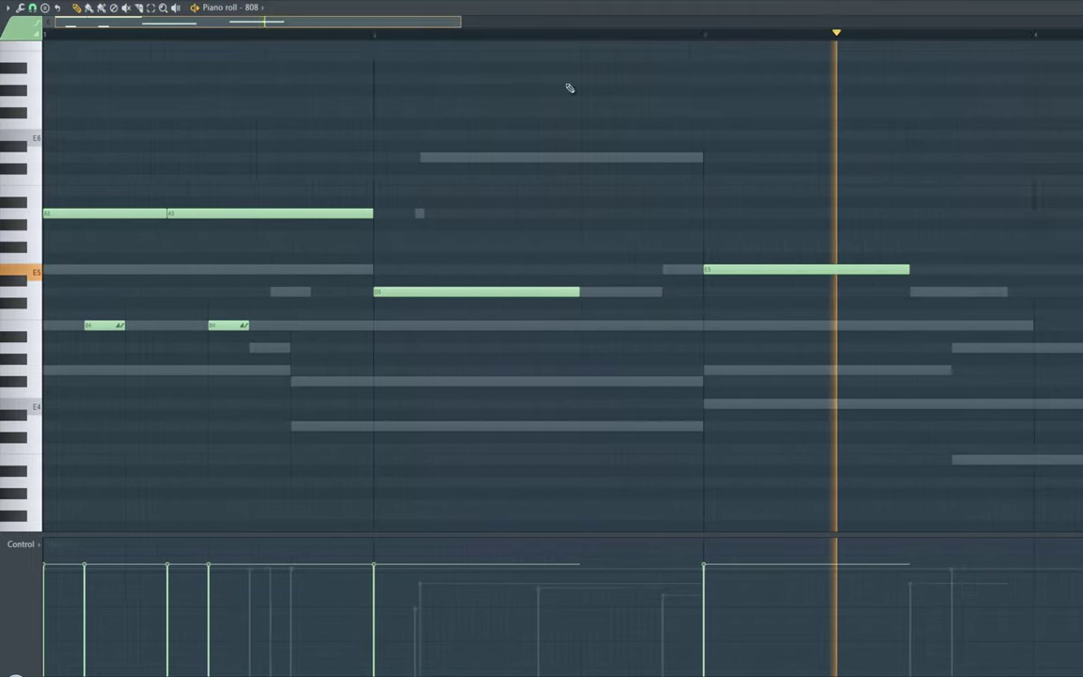
key(space)
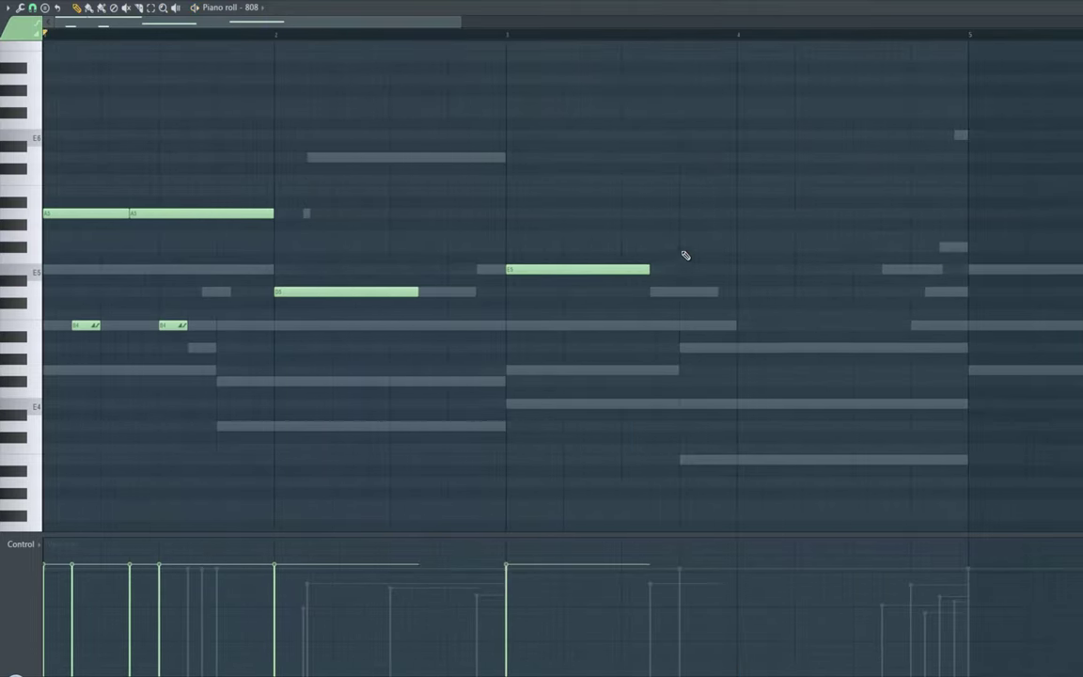
drag(683, 217, 686, 322)
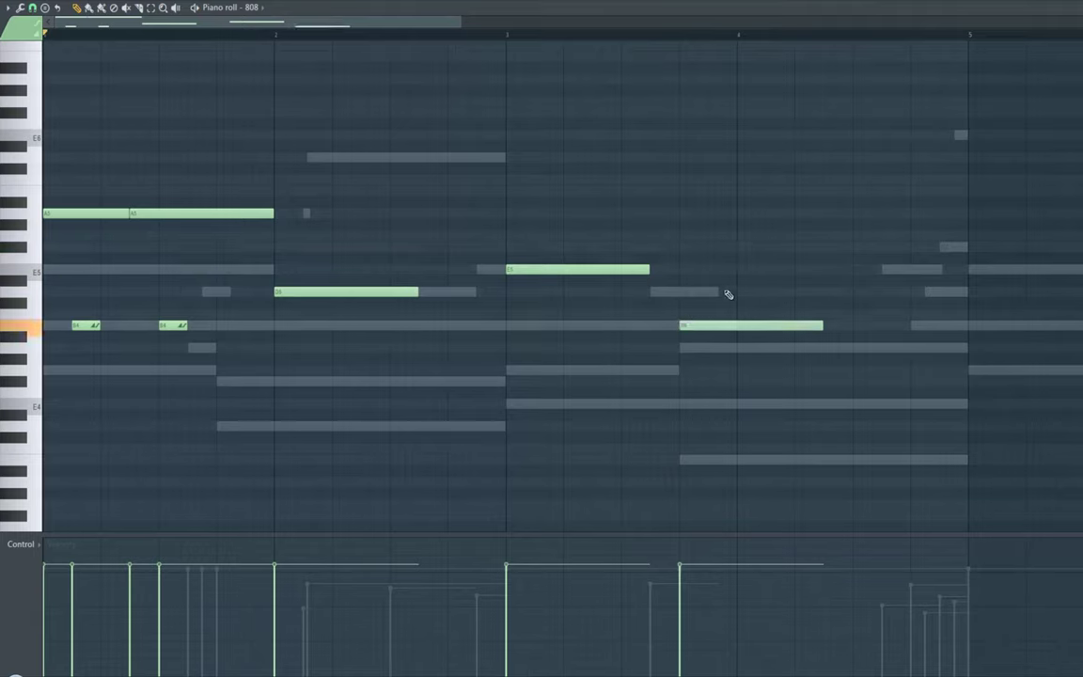
key(space)
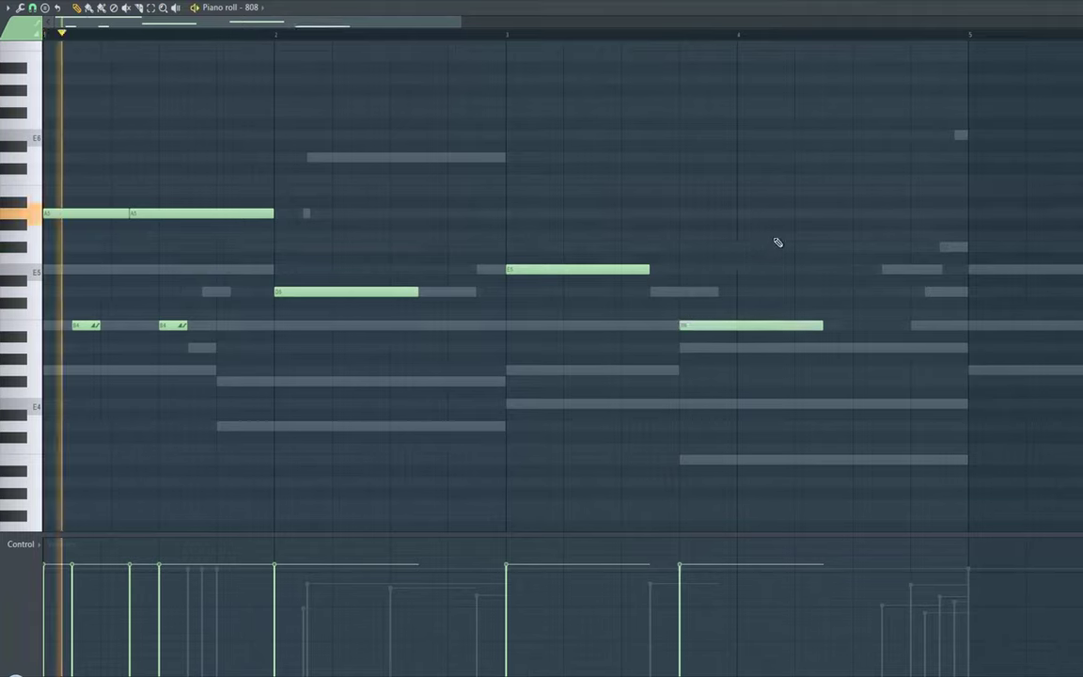
- Add a one-beat E6 slide note at the start of bar 4 and listen to it
click(776, 136)
double_click(781, 135)
click(496, 301)
click(520, 301)
click(626, 389)
drag(806, 135, 779, 139)
drag(876, 136, 788, 145)
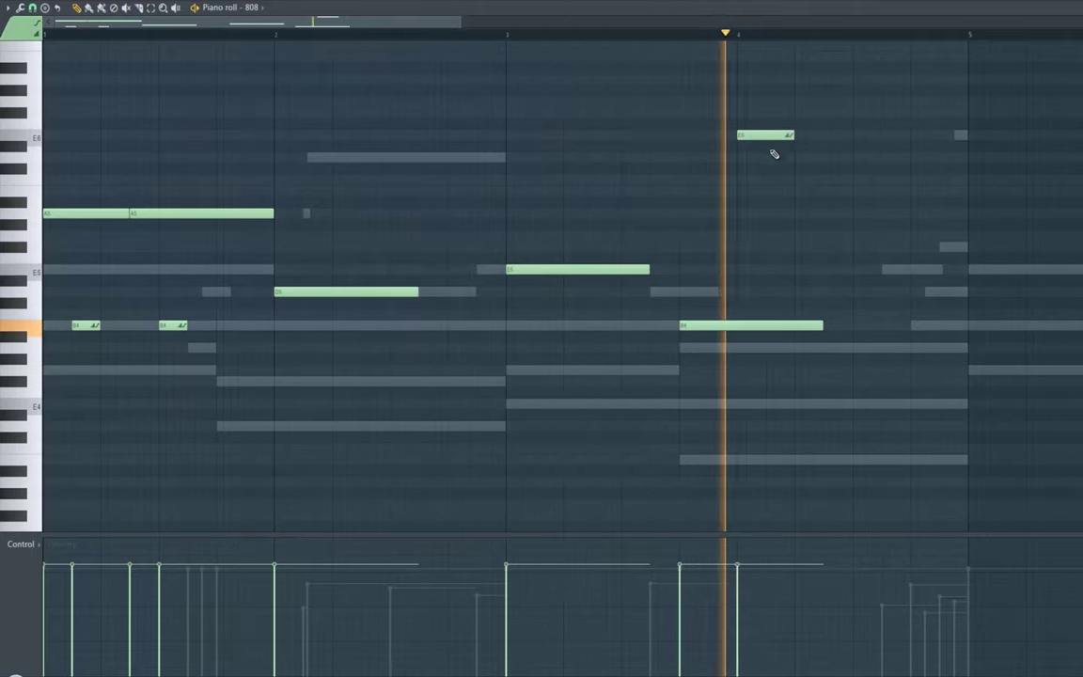
key(space)
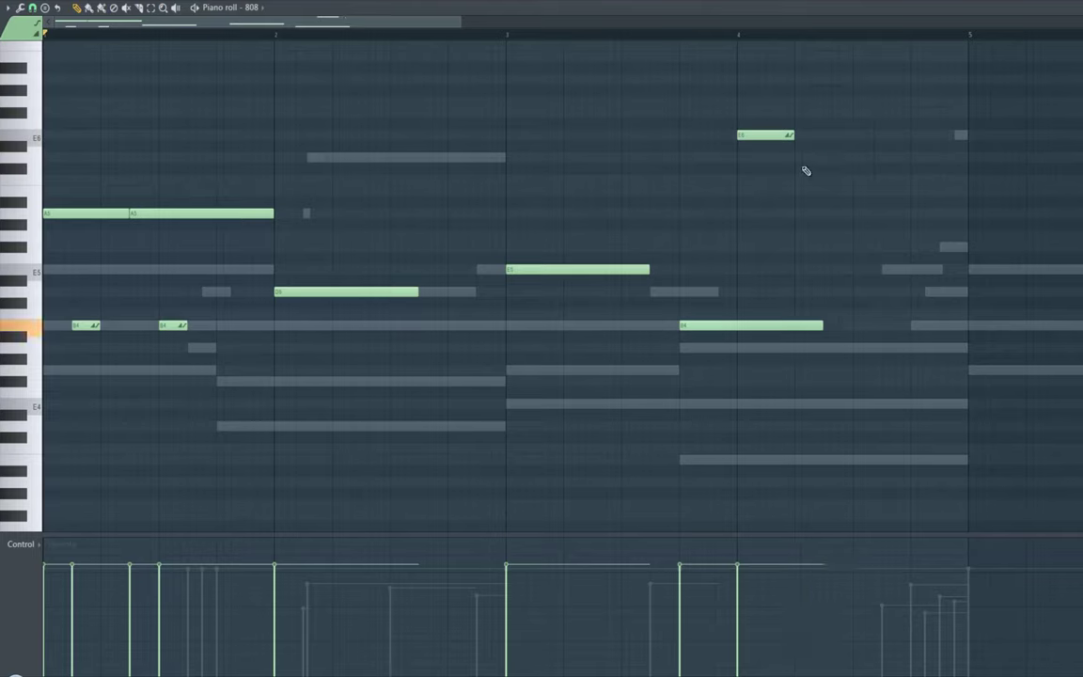
- Place a D6 note on beat 2 of bar 4, and resize the preceding B4 and E5 notes to close up with their following notes
click(796, 158)
key(space)
drag(822, 325, 796, 324)
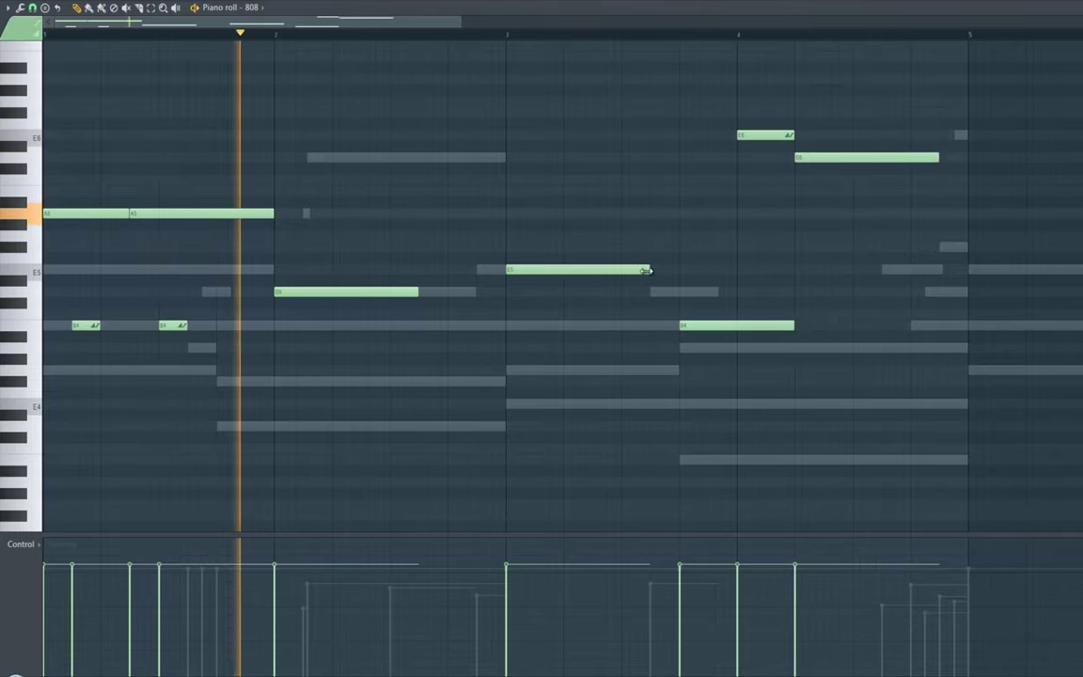
drag(666, 273, 678, 273)
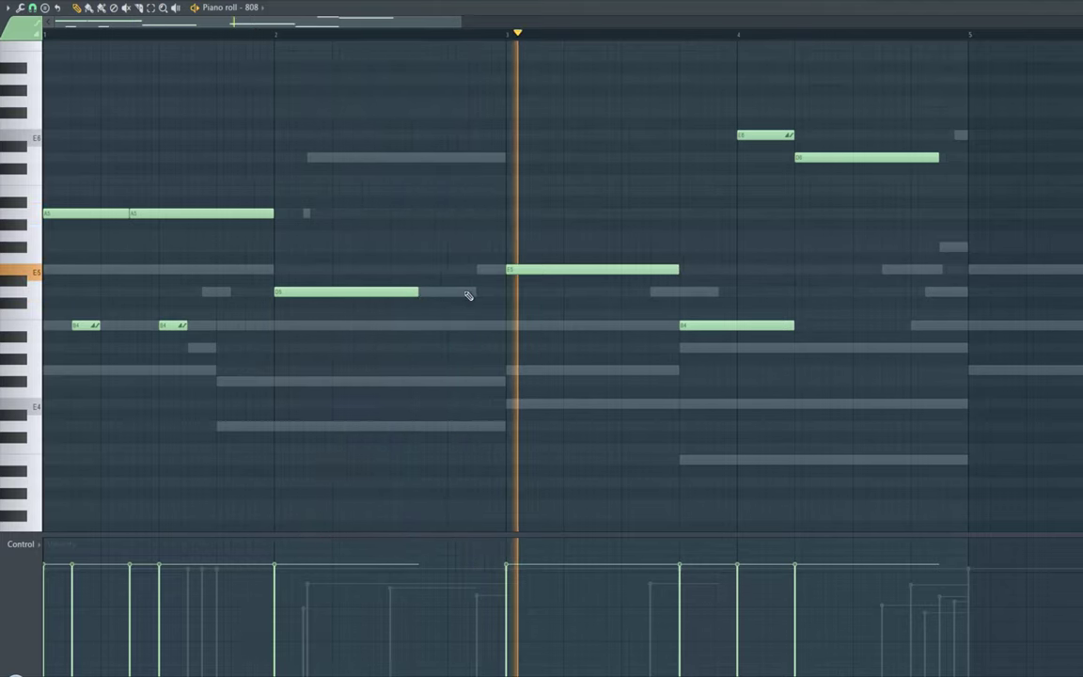
- Save the project and stop playback
click(15, 1)
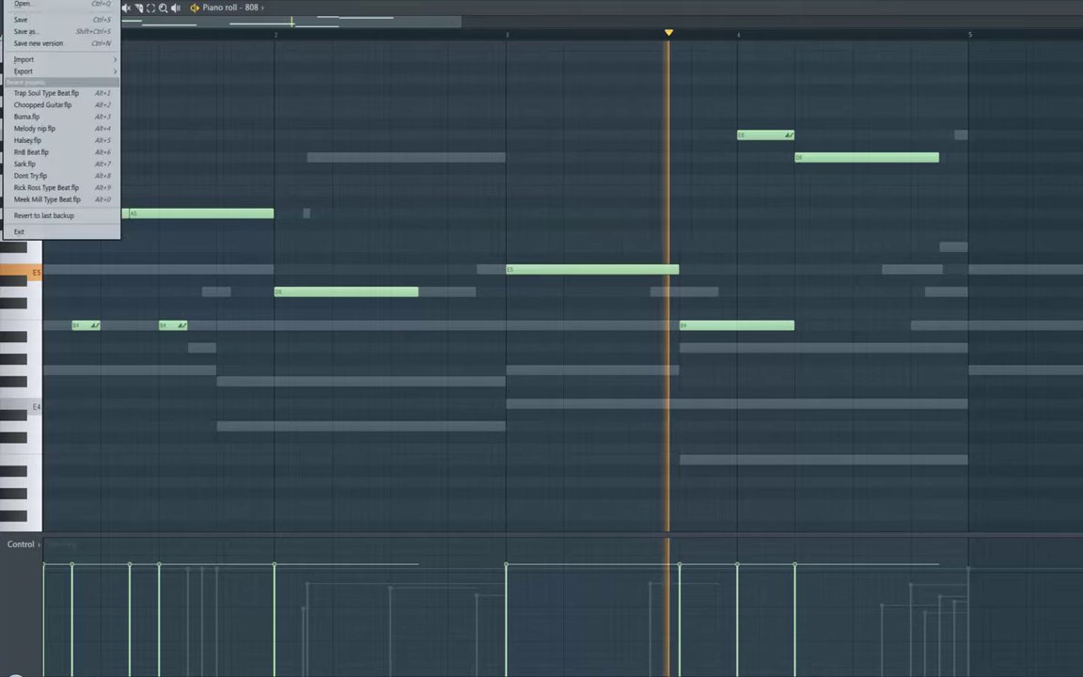
click(20, 20)
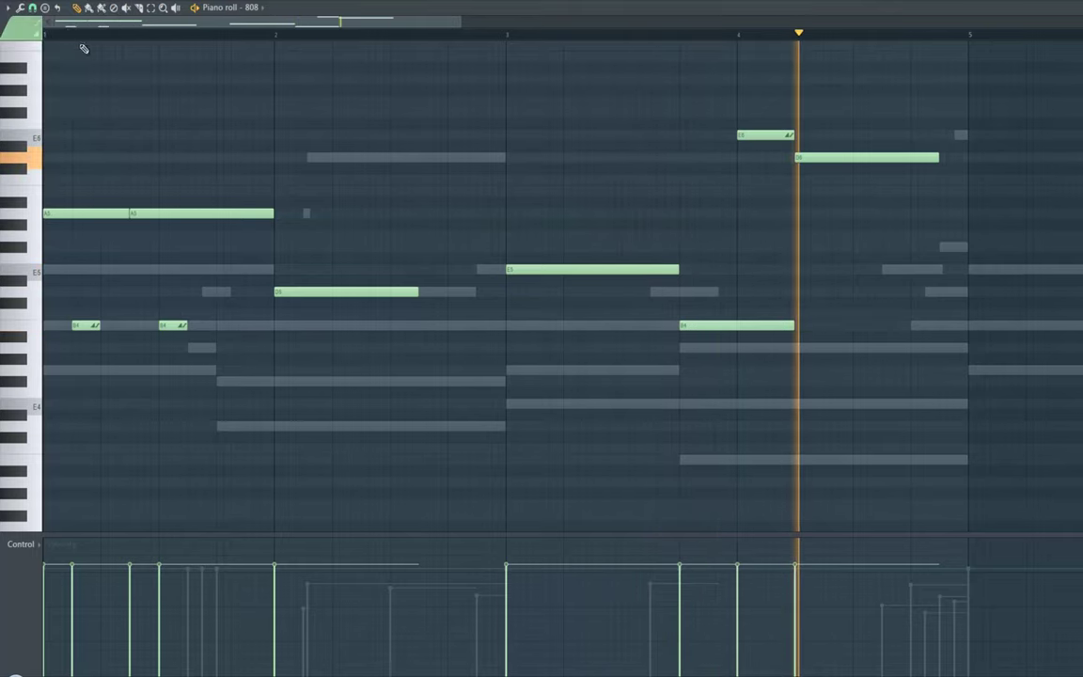
key(space)
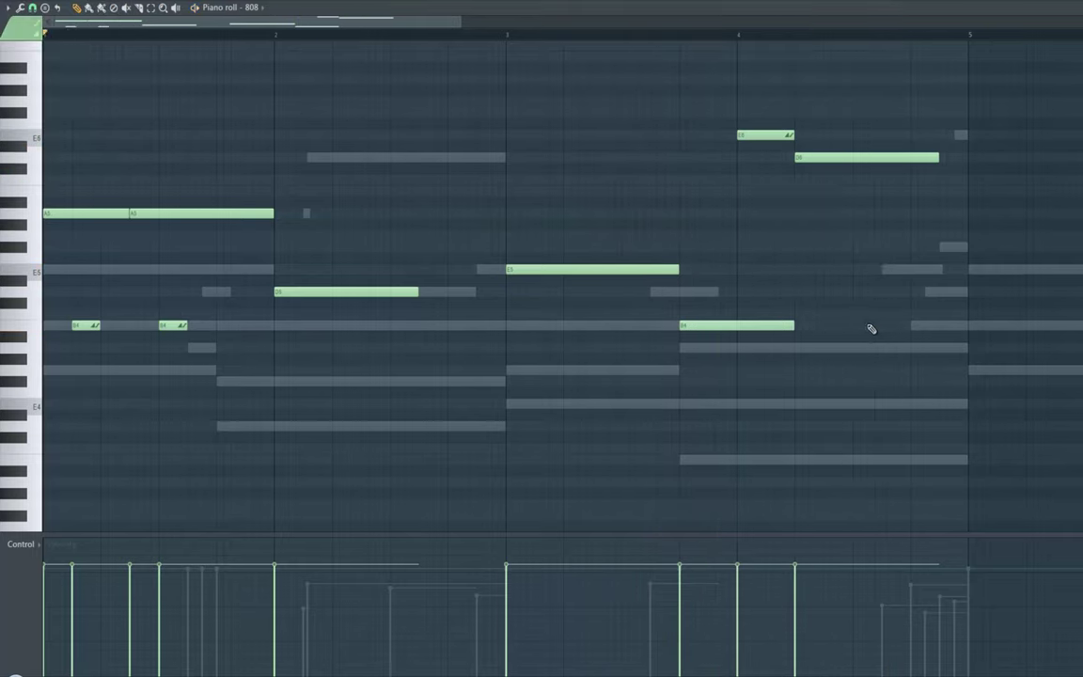
- Add a B4 slide note on beat 3 of bar 4 and shorten it to half a beat
click(861, 327)
double_click(861, 325)
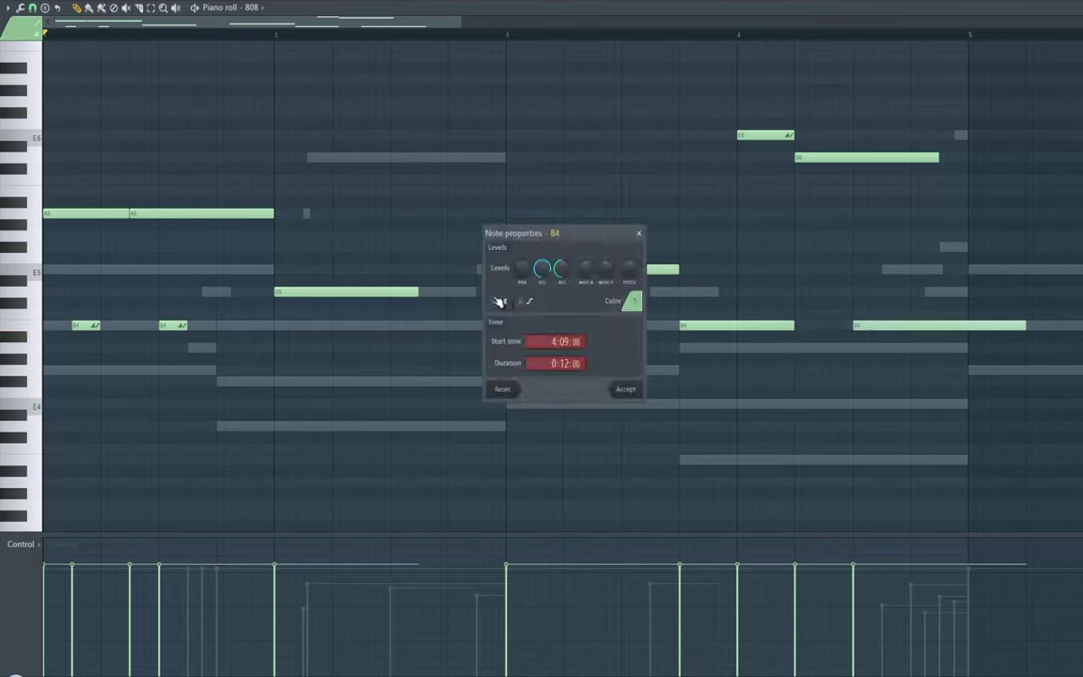
key(space)
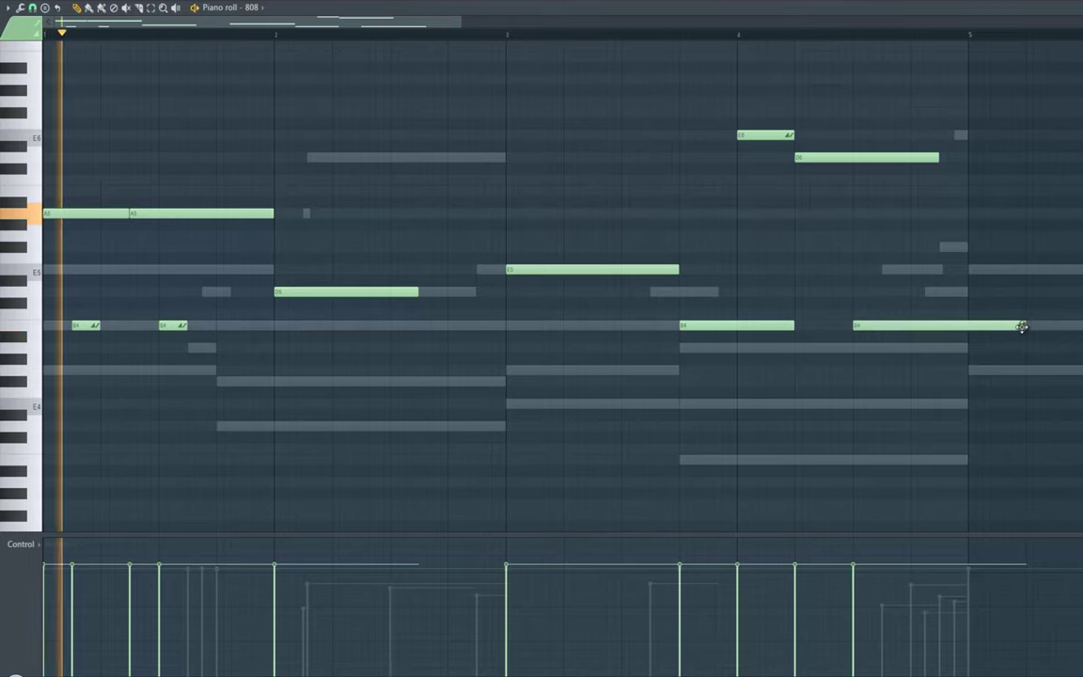
drag(980, 325, 941, 324)
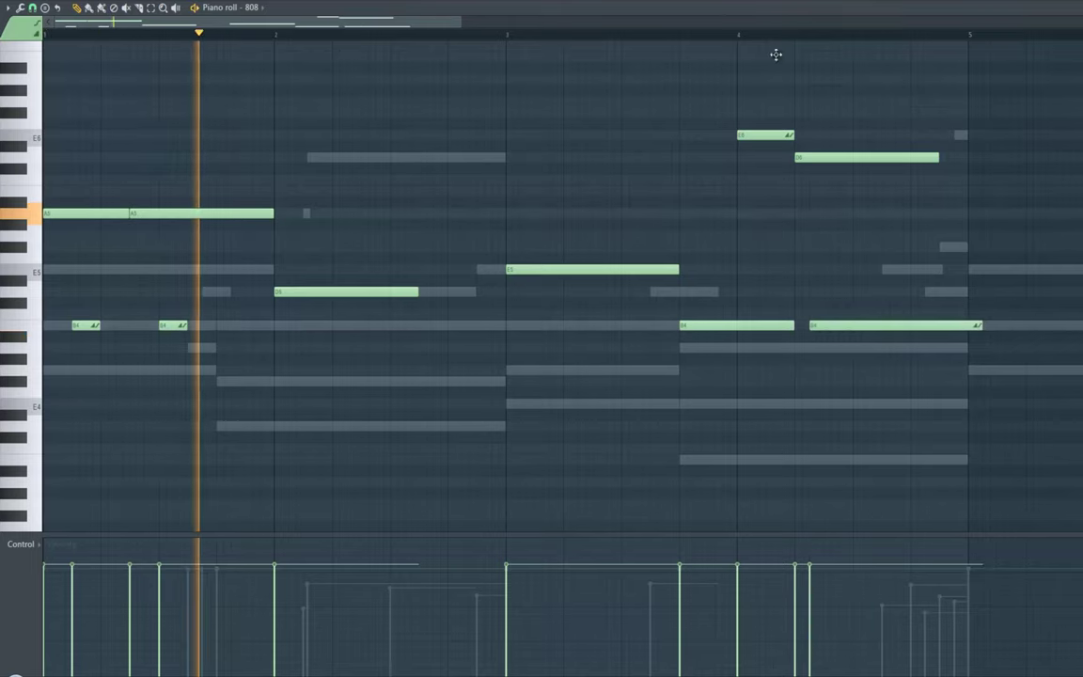
key(ctrl+z)
drag(1023, 325, 885, 338)
- Shorten the D6 note to beat 4 of bar 4 and add a D5 note from there to the end of the bar
drag(939, 160, 906, 159)
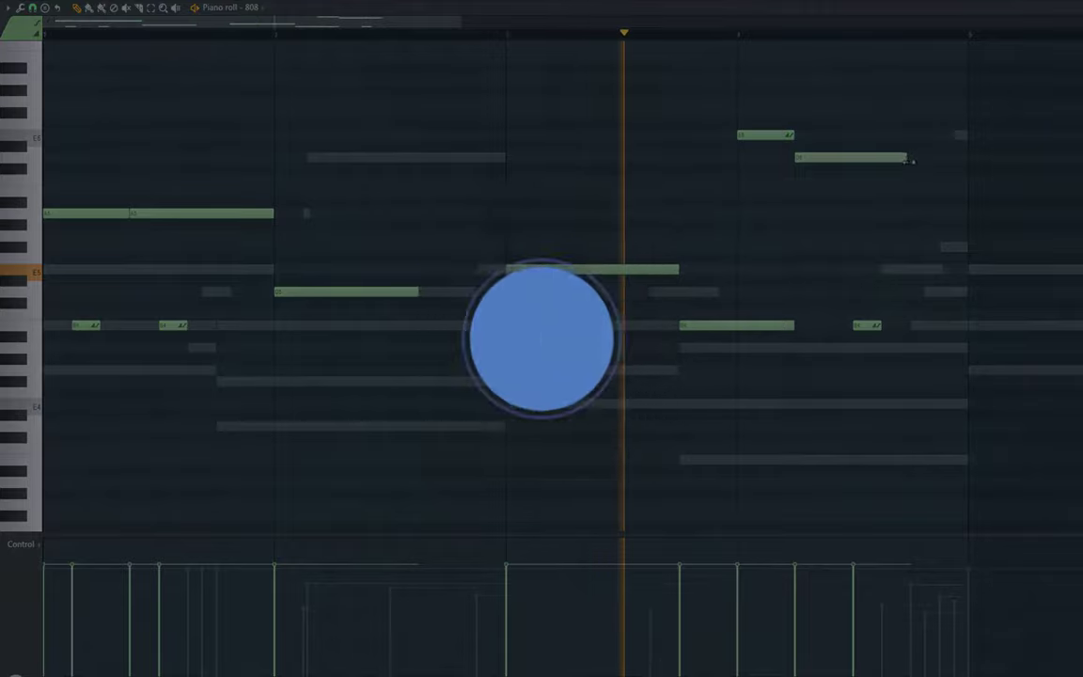
click(926, 290)
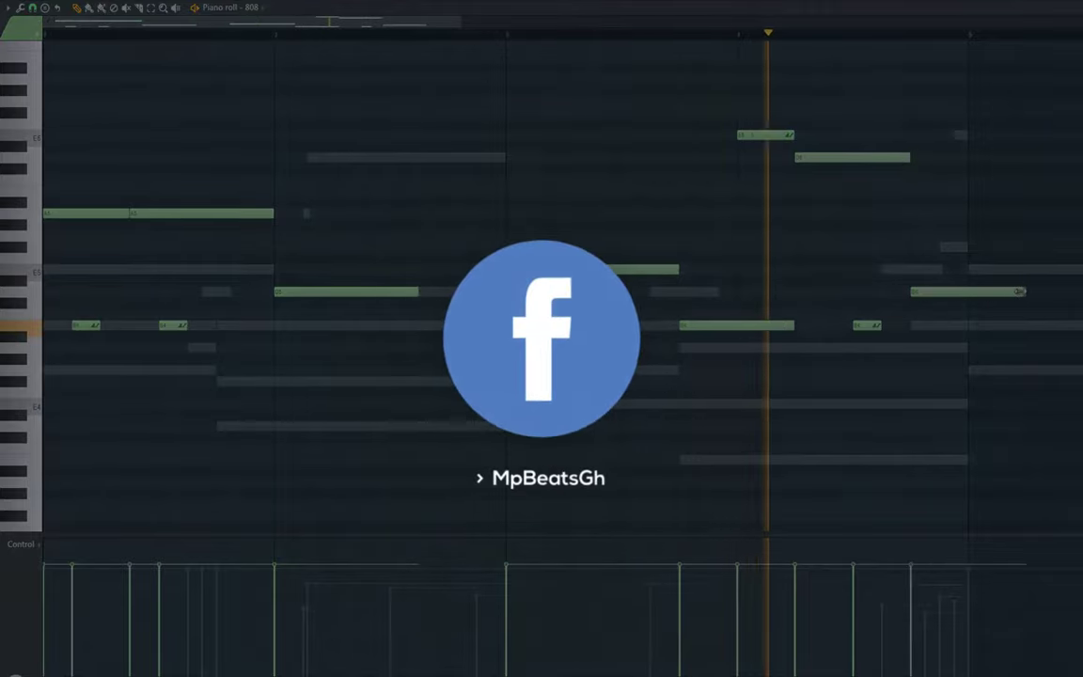
drag(976, 296, 969, 293)
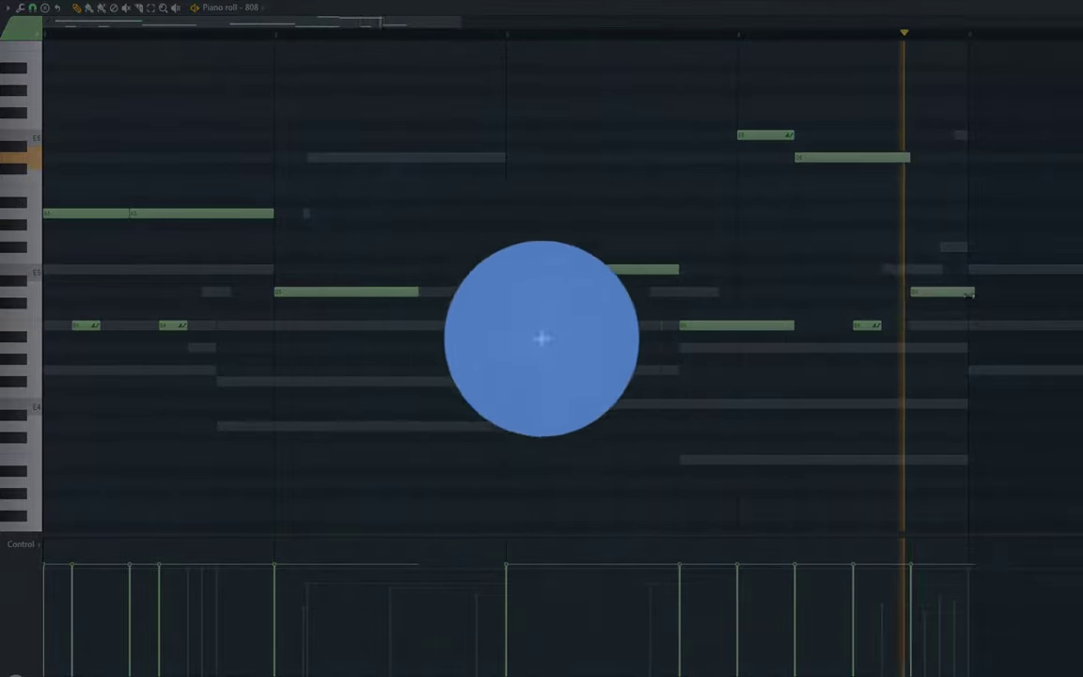
key(space)
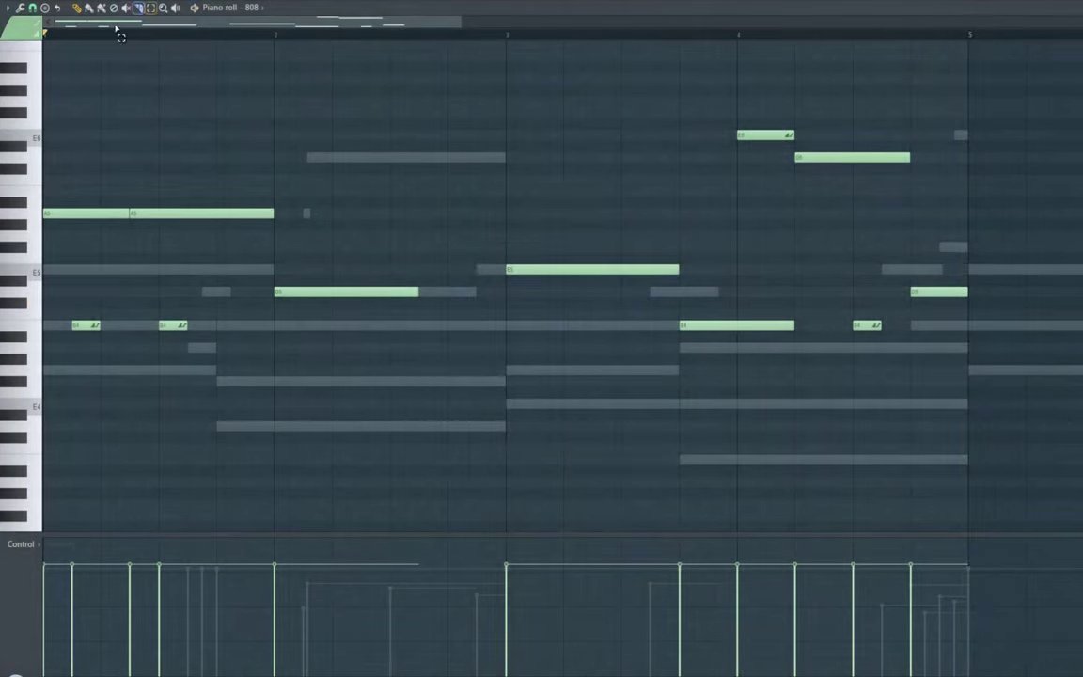
- Duplicate the whole four-bar 808 pattern so the copy fills bars 5 to 8
drag(14, 99, 14, 338)
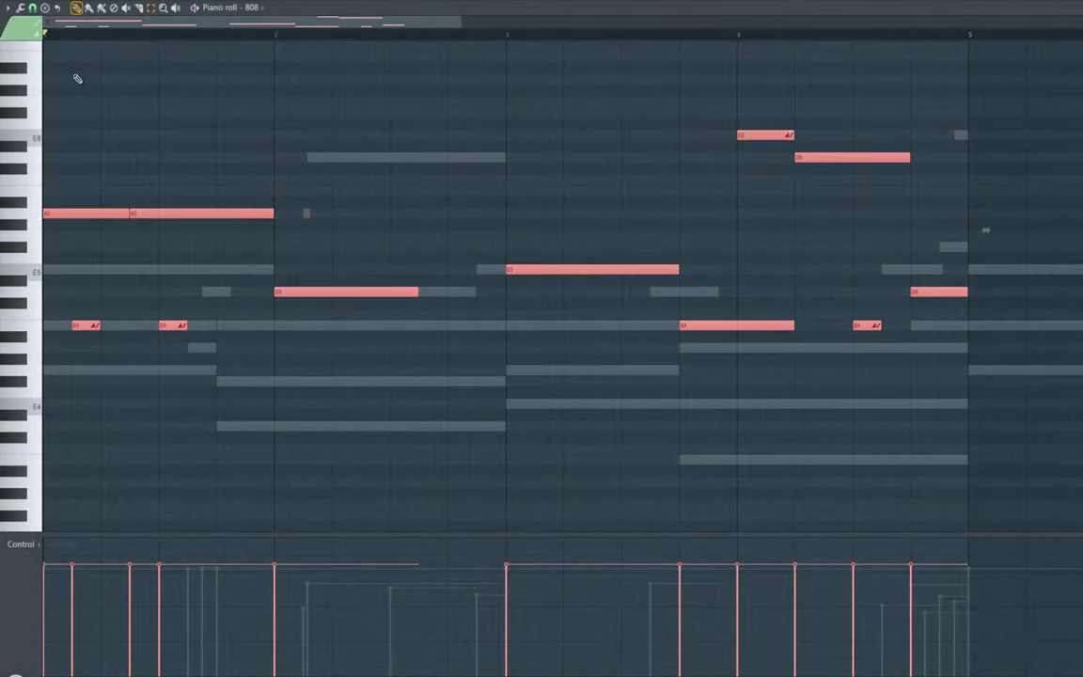
drag(52, 209, 979, 272)
key(space)
drag(402, 22, 578, 26)
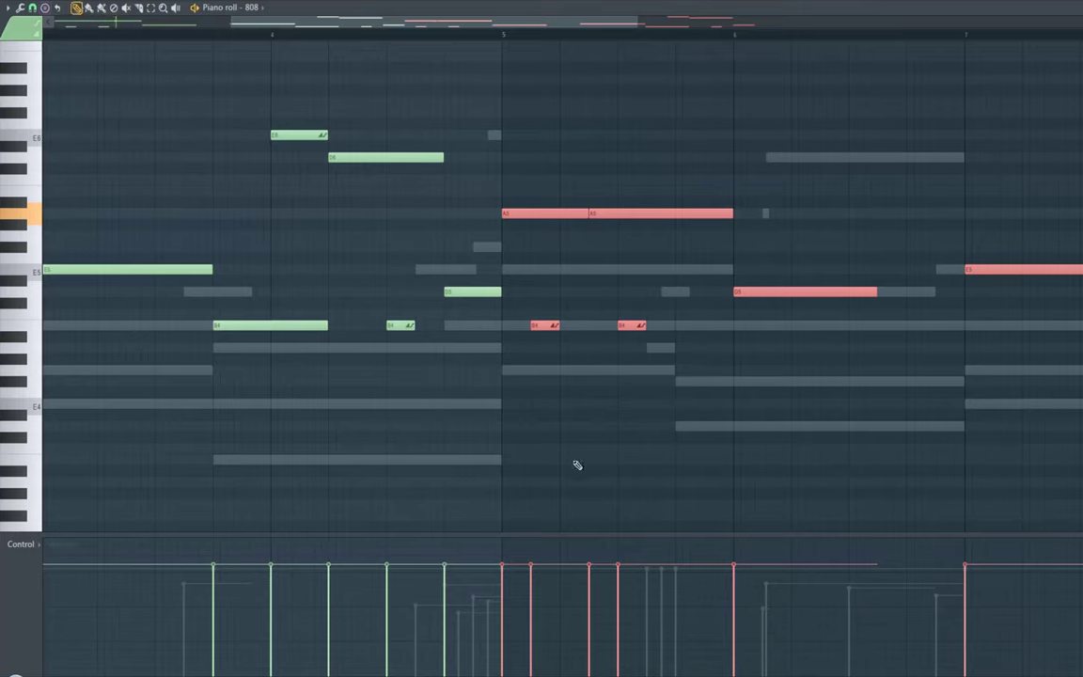
key(ctrl+d)
- Lower bar 5's second A5 note to B4 and move its second slide note to F#5 halfway through beat 3
drag(608, 215, 626, 328)
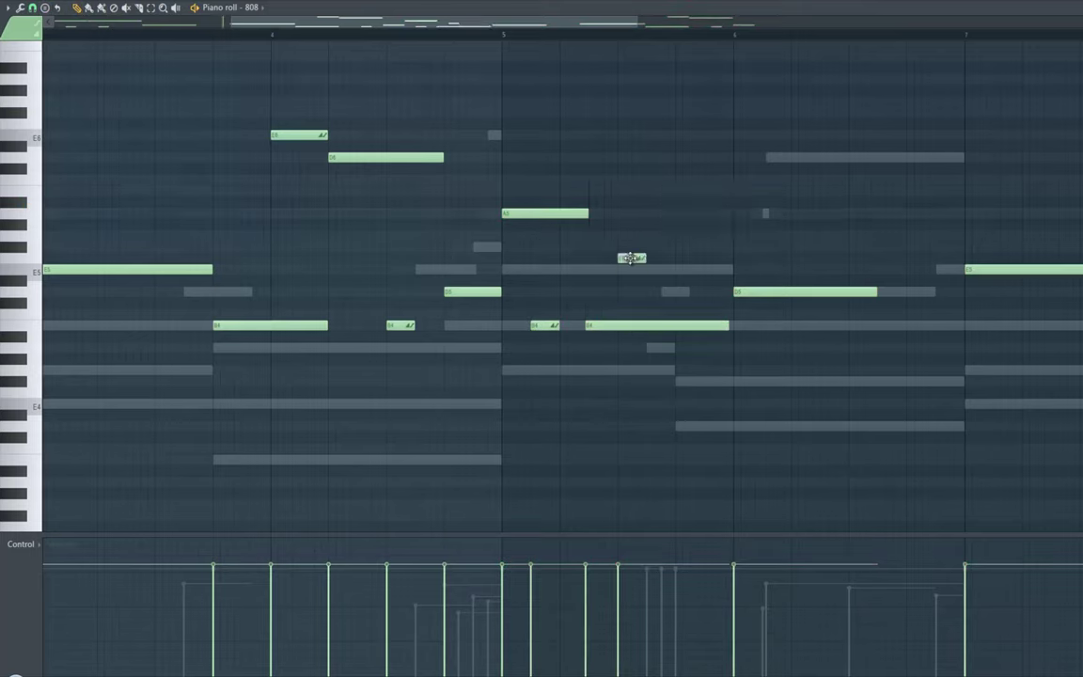
key(space)
drag(631, 258, 660, 244)
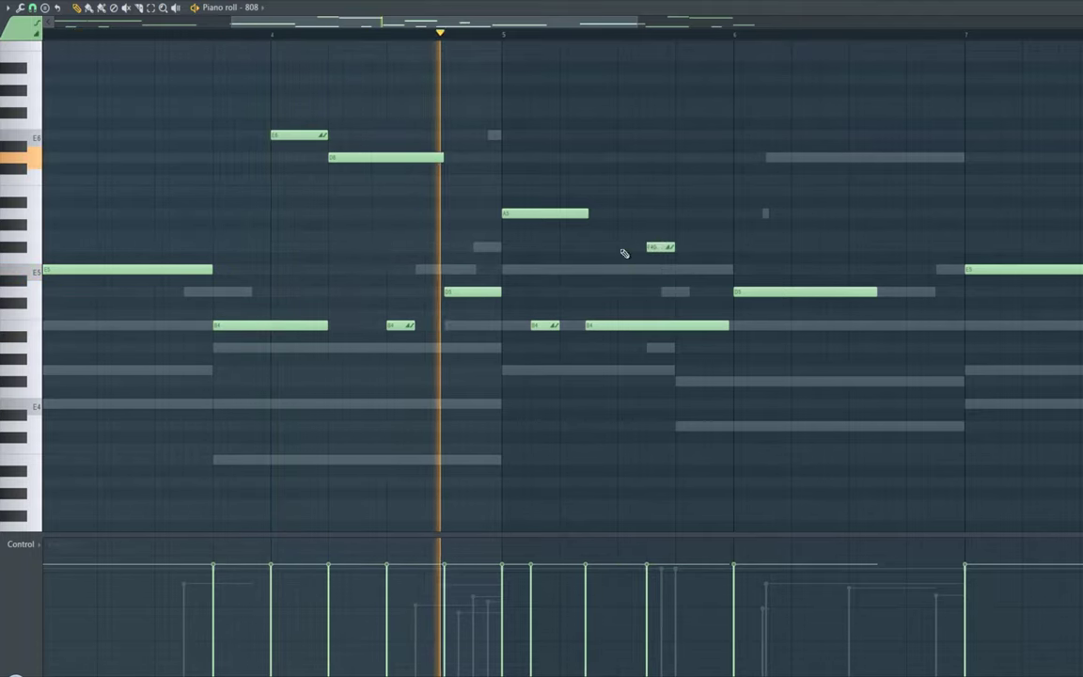
- Shift bar 4's B4 slide note half a beat earlier and add an A6 note from halfway through beat 3 to the end of bar 6
drag(389, 328, 373, 327)
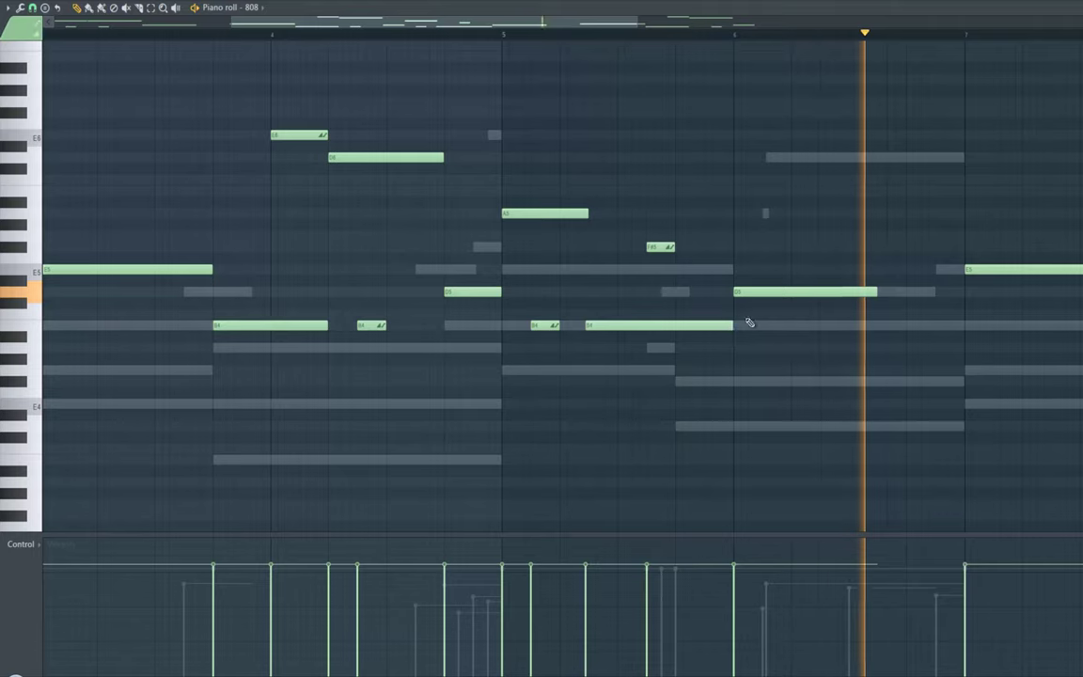
key(space)
click(877, 156)
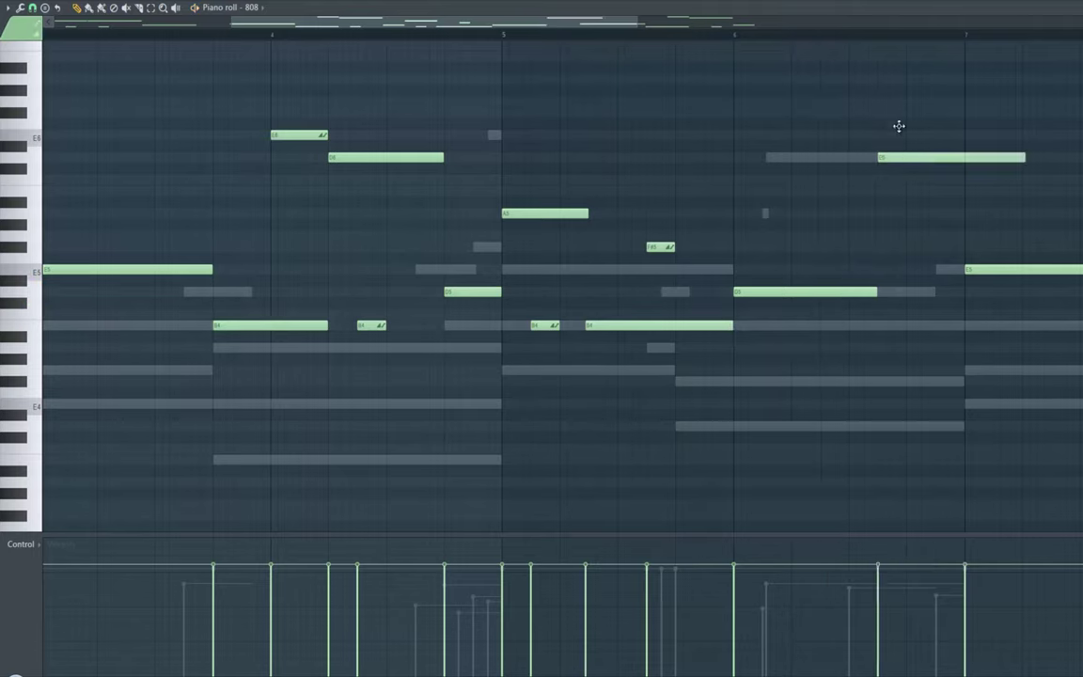
drag(899, 126, 894, 67)
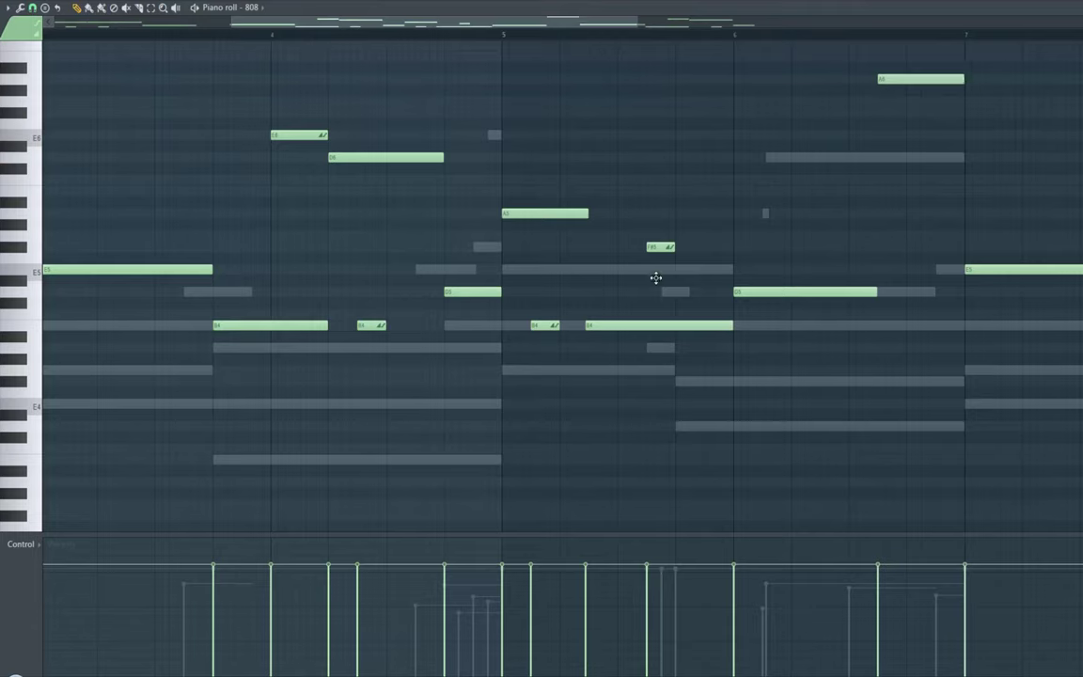
- Add a half-beat B4 slide note on beat 4 of bar 6 and a short E6 slide note at the end of bar 8
click(910, 290)
drag(920, 291, 914, 329)
drag(616, 22, 905, 48)
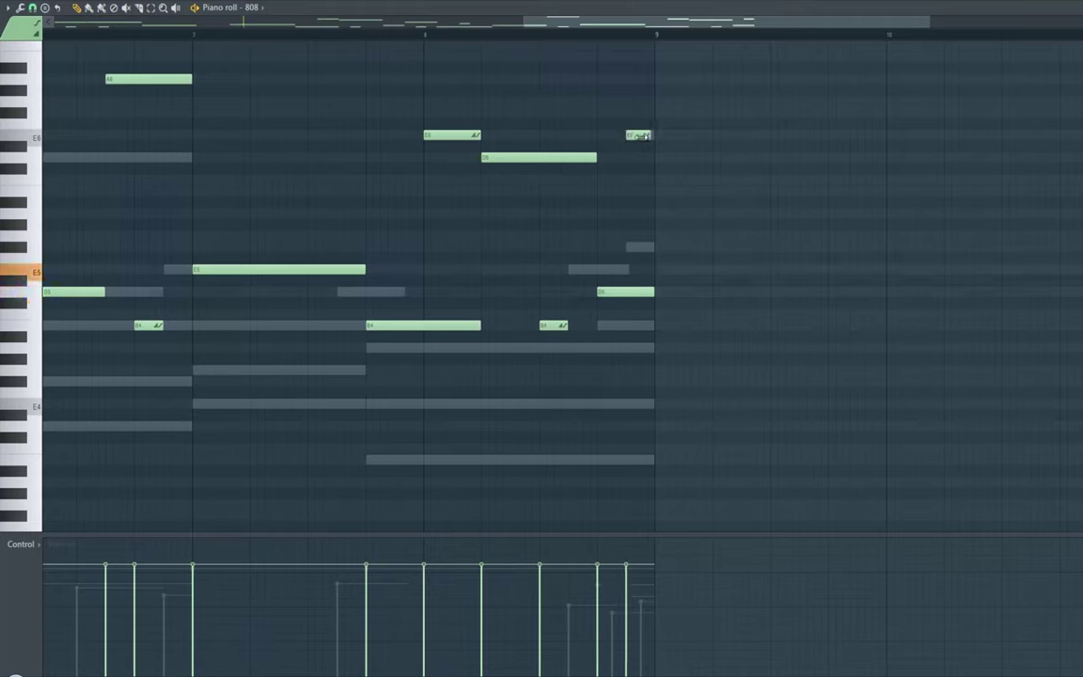
drag(635, 134, 647, 135)
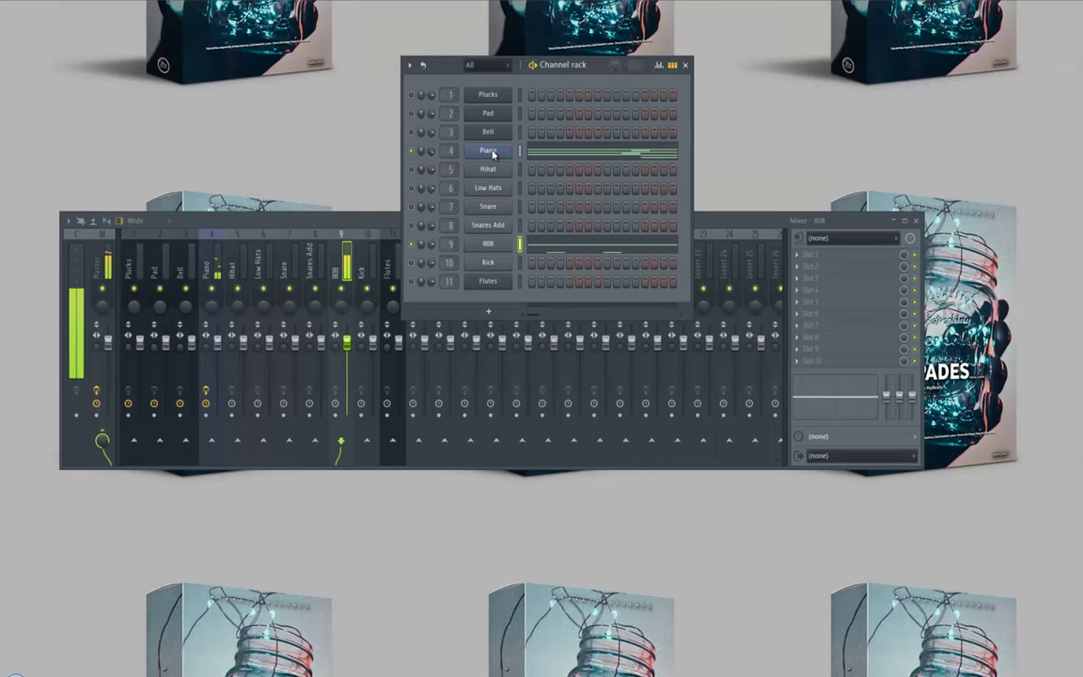
- Copy the Piano channel's notes and paste them into the Bell channel
right_click(493, 154)
click(641, 165)
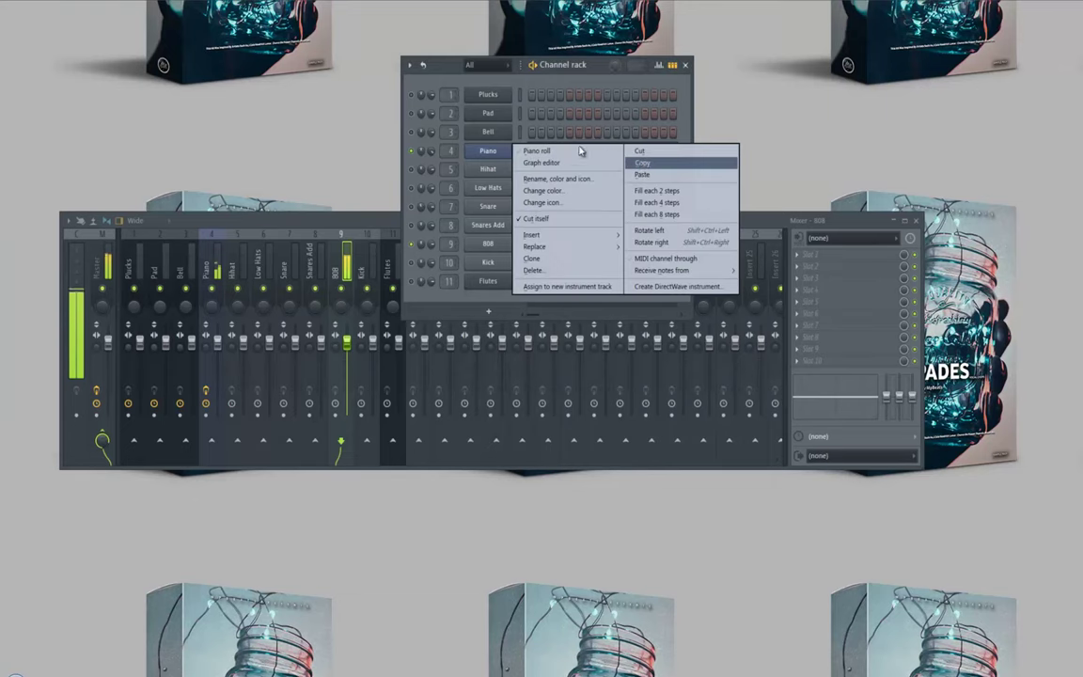
right_click(494, 133)
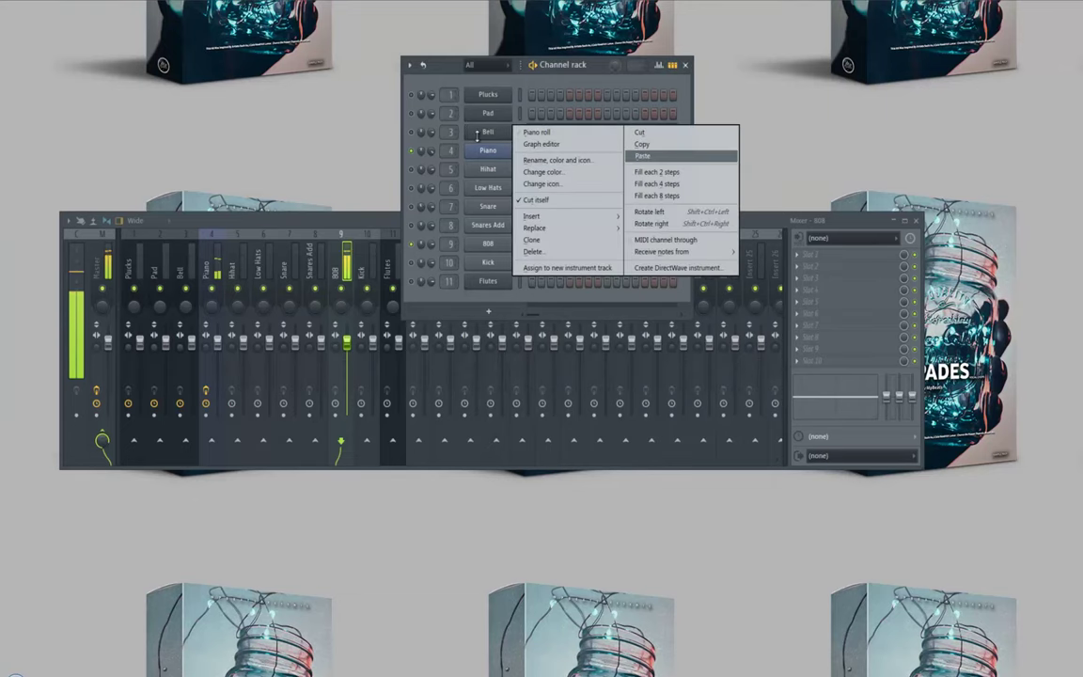
click(640, 153)
- Select all notes in the Bell channel's piano roll and transpose them up one octave
right_click(486, 133)
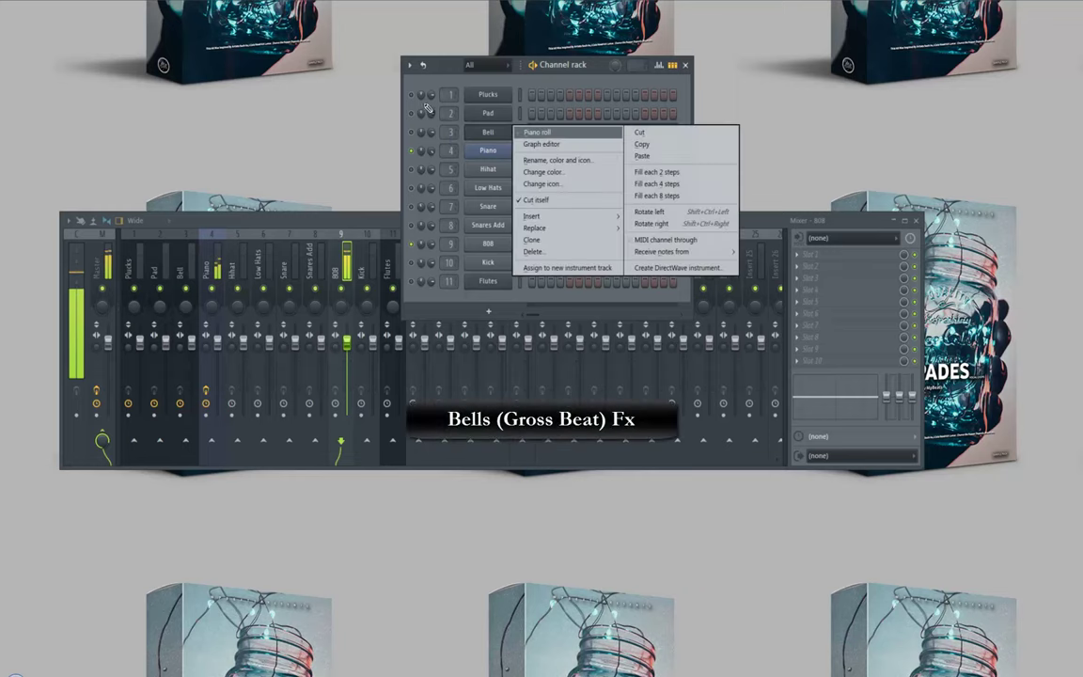
click(498, 123)
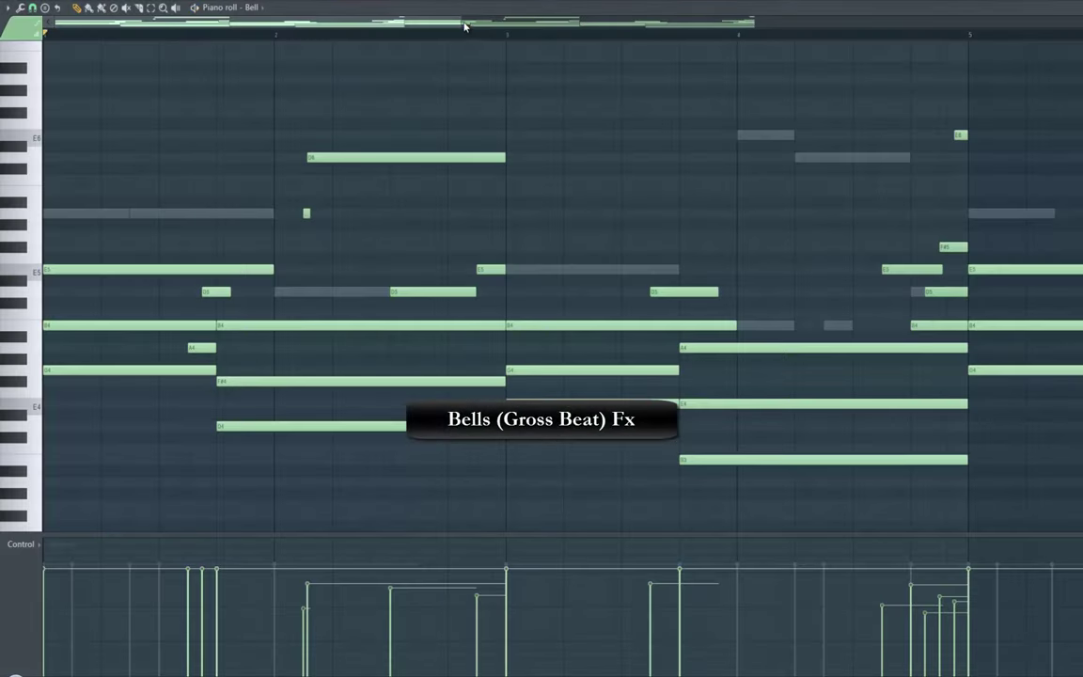
click(151, 8)
drag(34, 118, 9, 472)
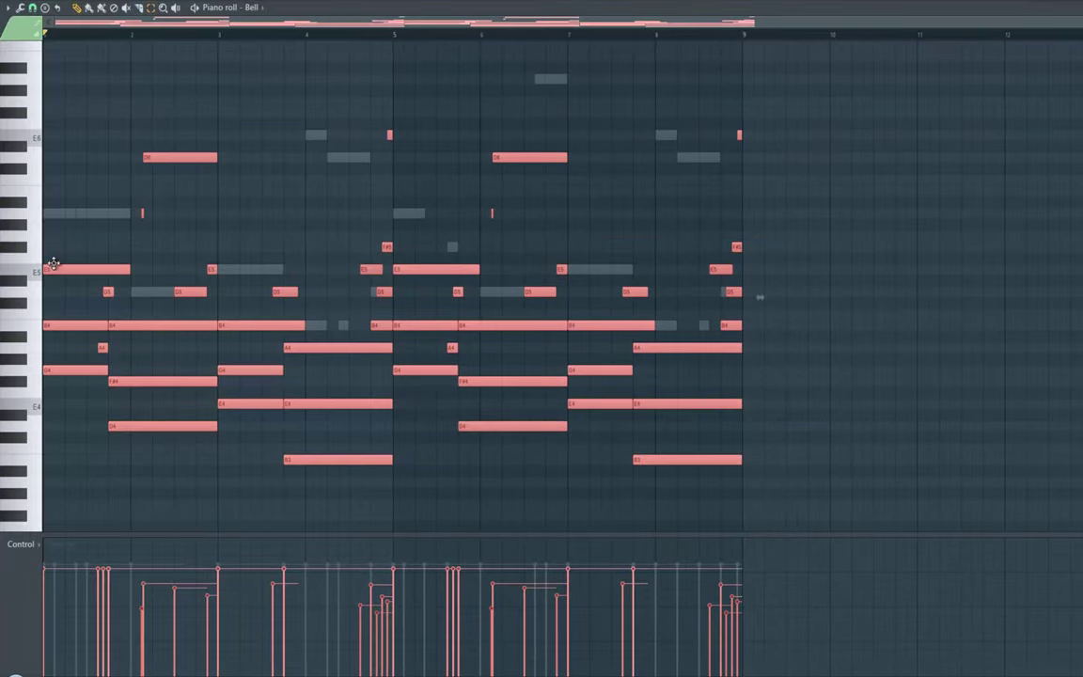
drag(54, 265, 35, 138)
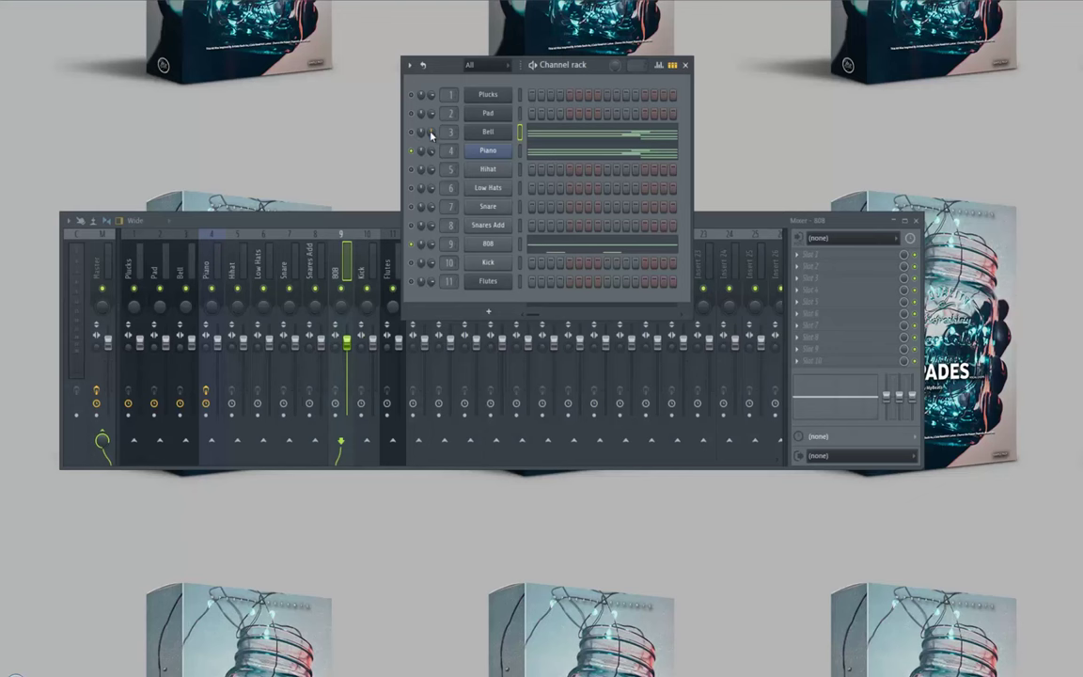
- Solo the Bell mixer track during playback and load Gross Beat into its first effect slot
key(space)
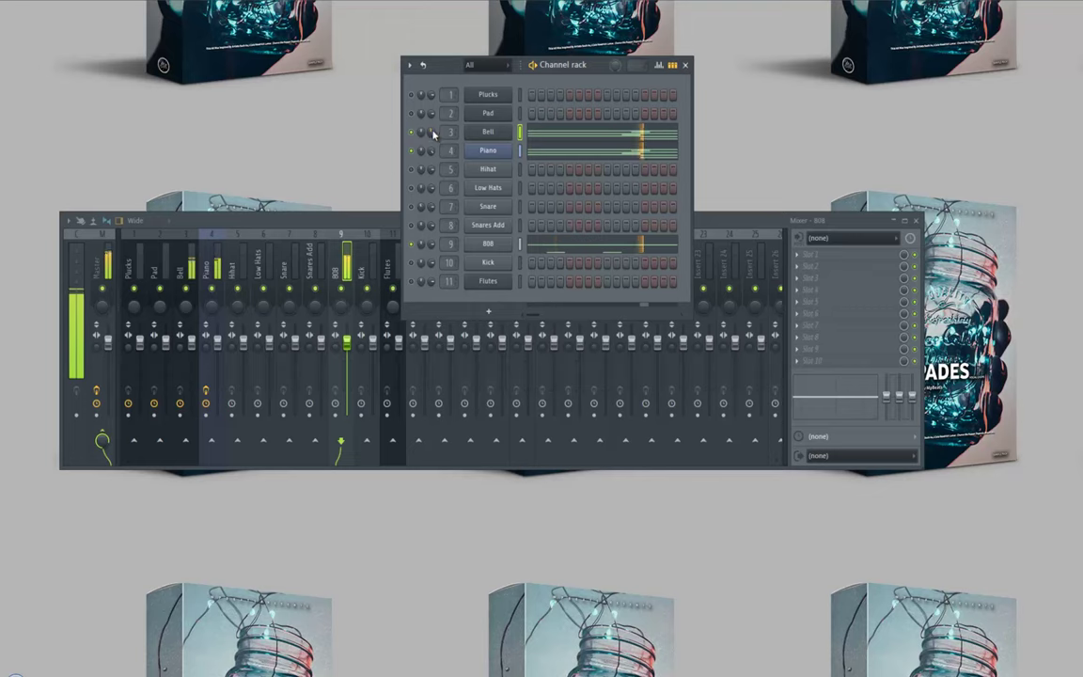
click(186, 294)
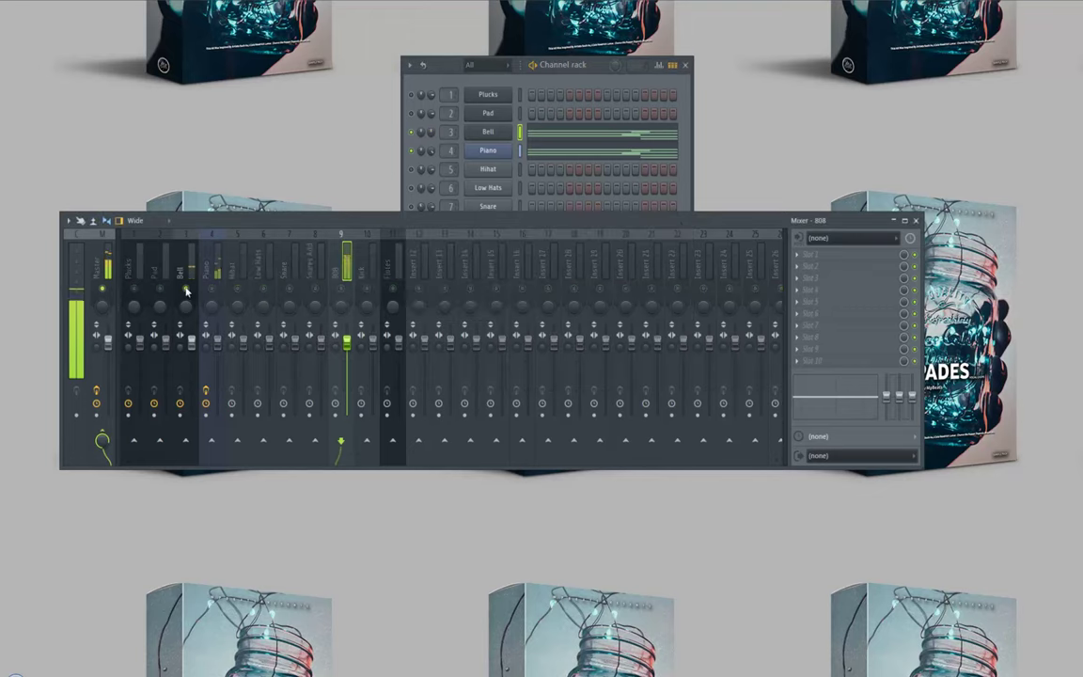
click(186, 275)
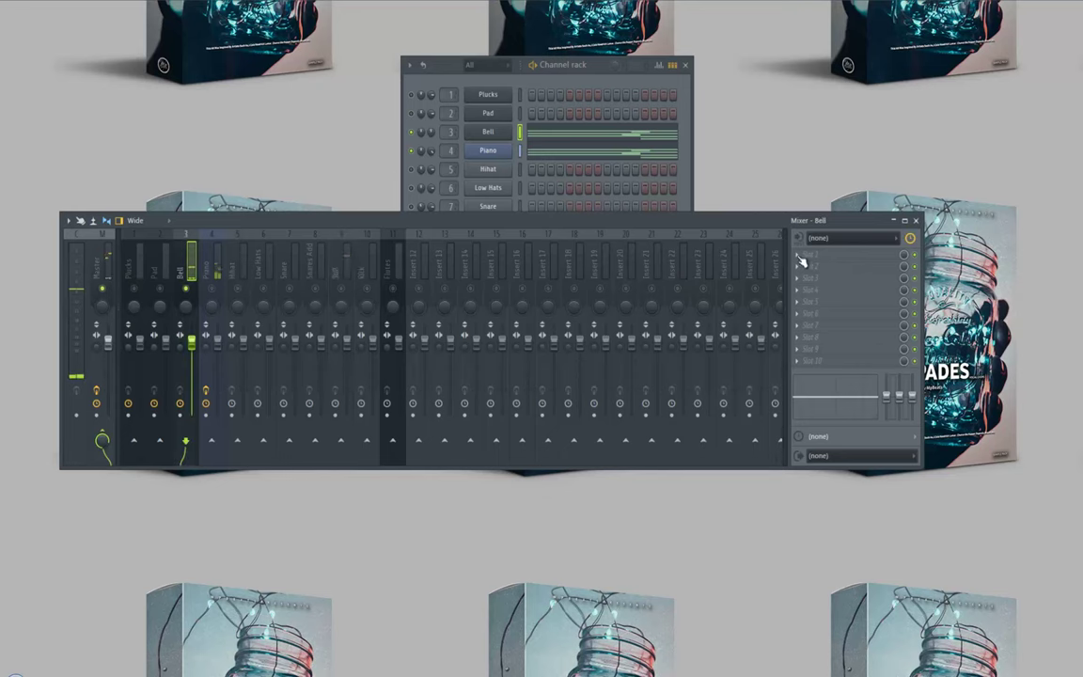
click(798, 260)
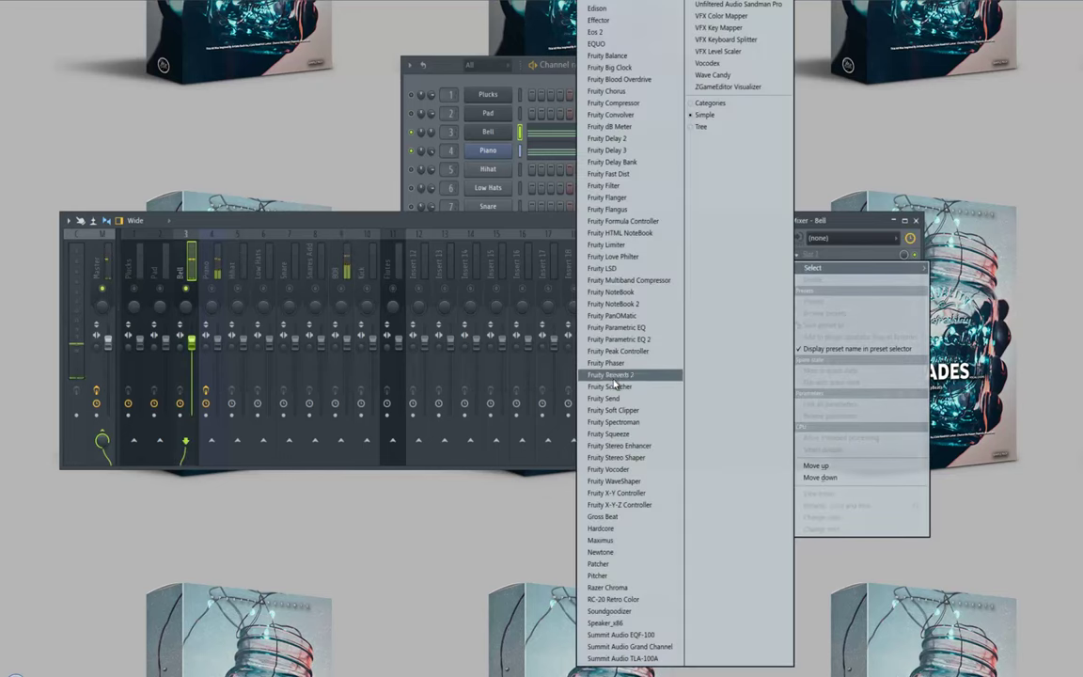
click(607, 516)
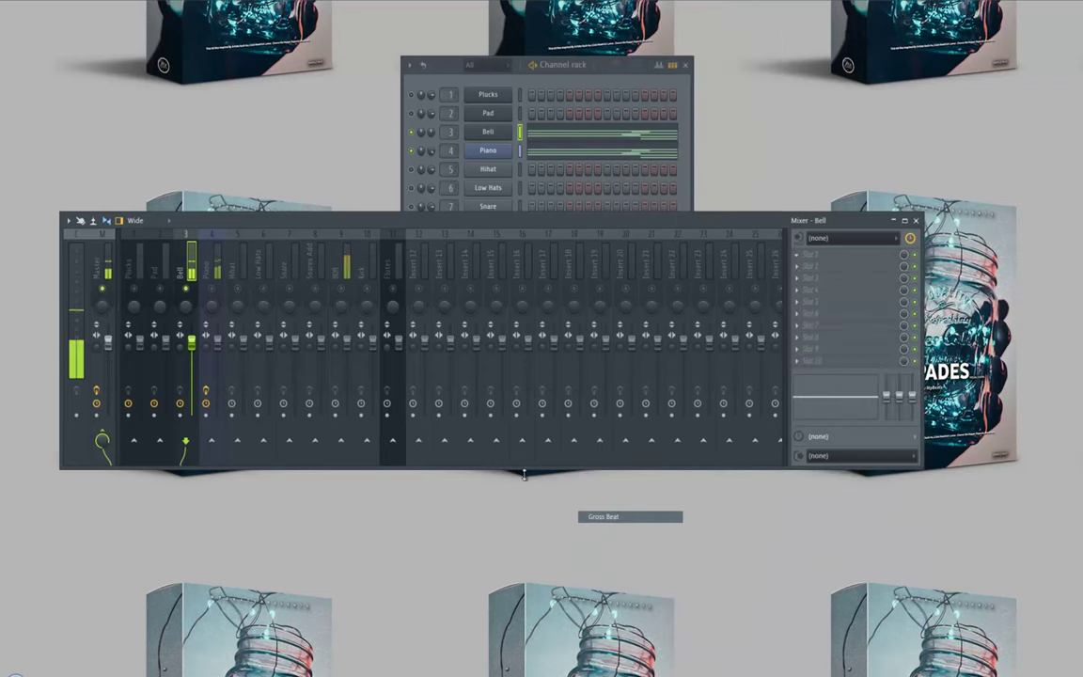
- Load the Momentary preset in Gross Beat, choose the Reverse time pattern, and close the plugin
click(455, 64)
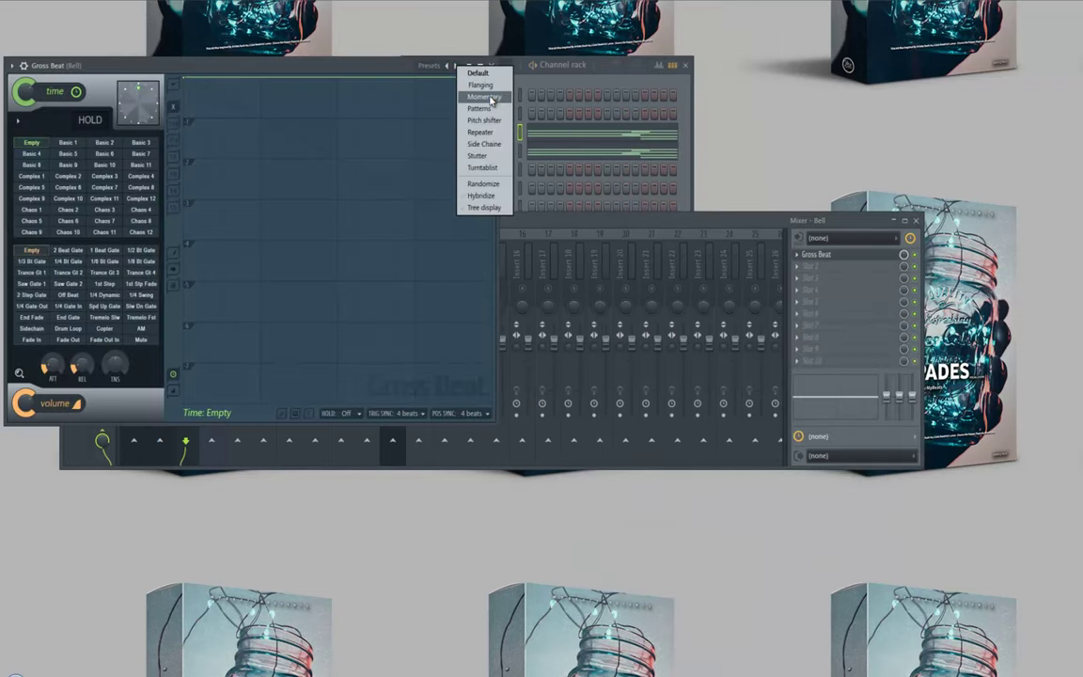
click(485, 97)
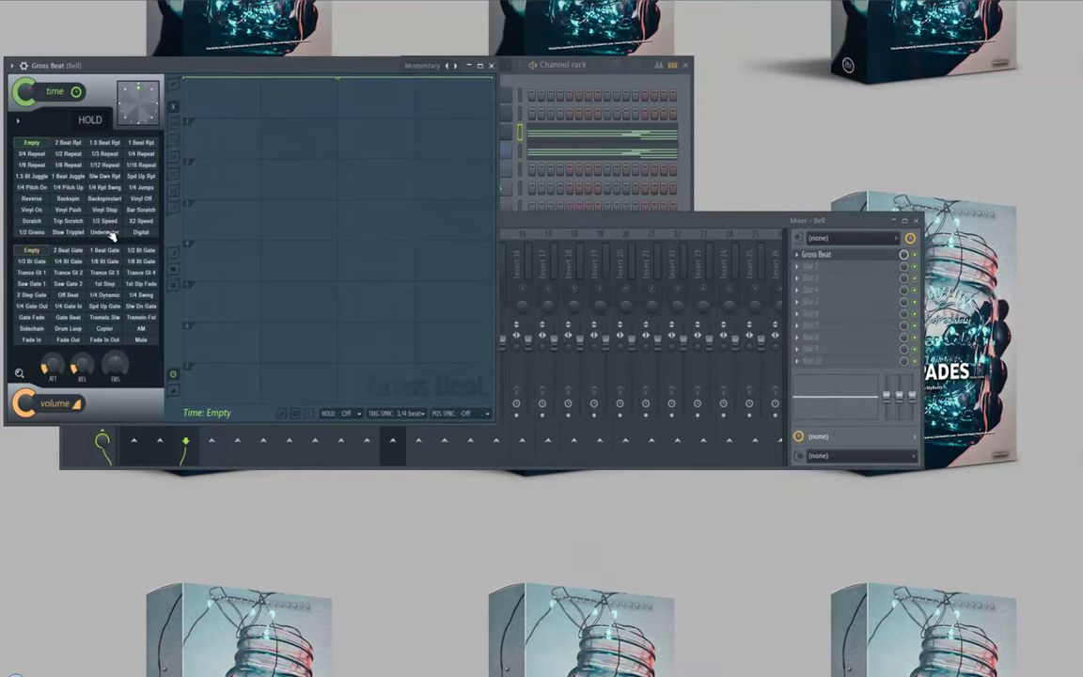
click(31, 198)
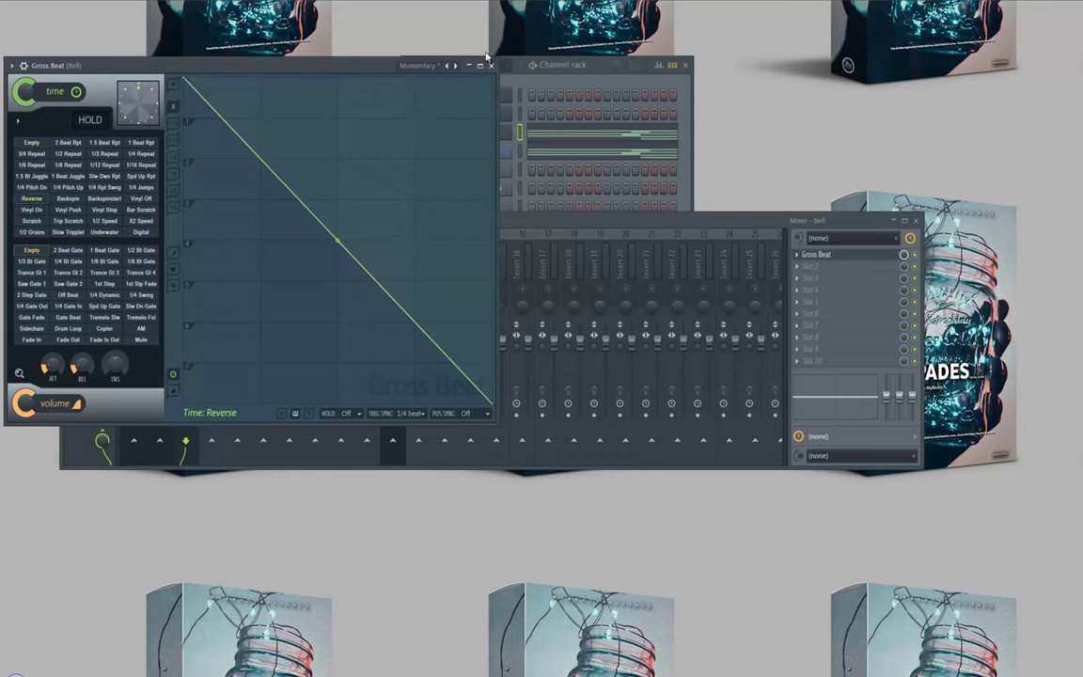
click(491, 65)
- Add Fruity parametric EQ 2 to the Bell track's second slot and roll off its highs with band 7 and lows with band 1
click(800, 272)
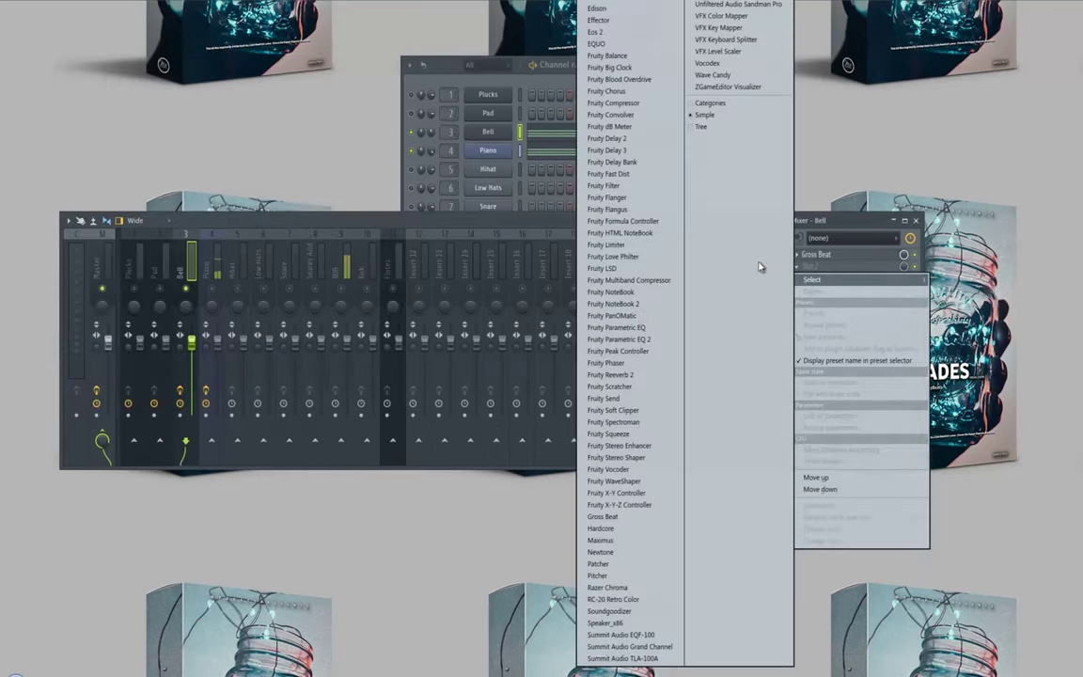
click(569, 310)
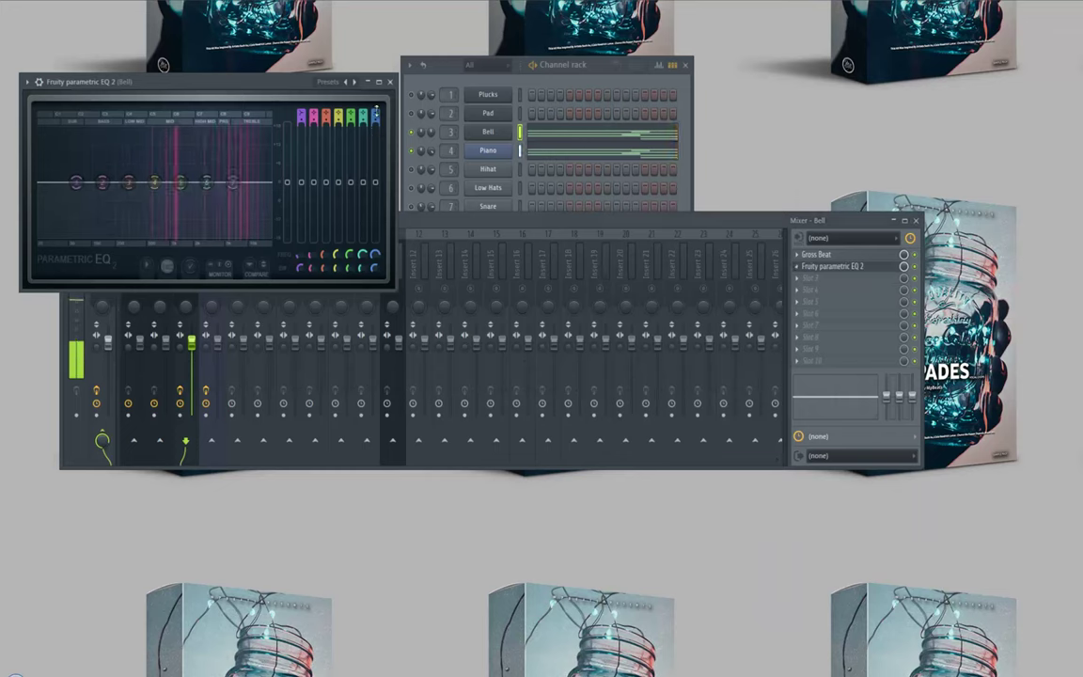
drag(375, 115, 377, 178)
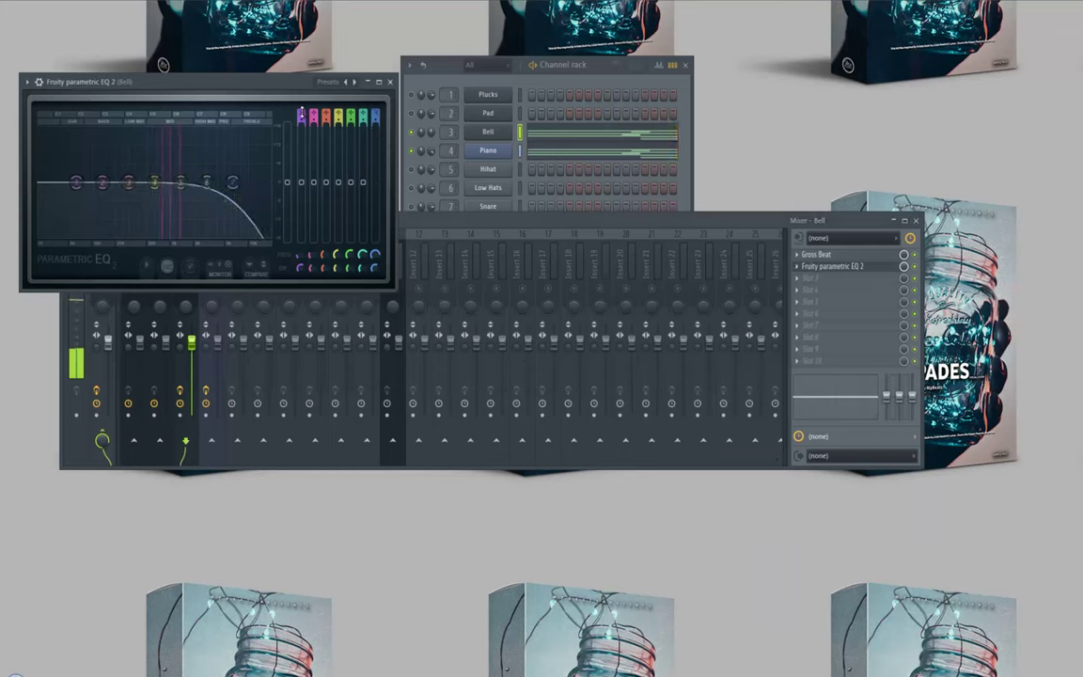
drag(302, 114, 312, 129)
drag(77, 182, 200, 205)
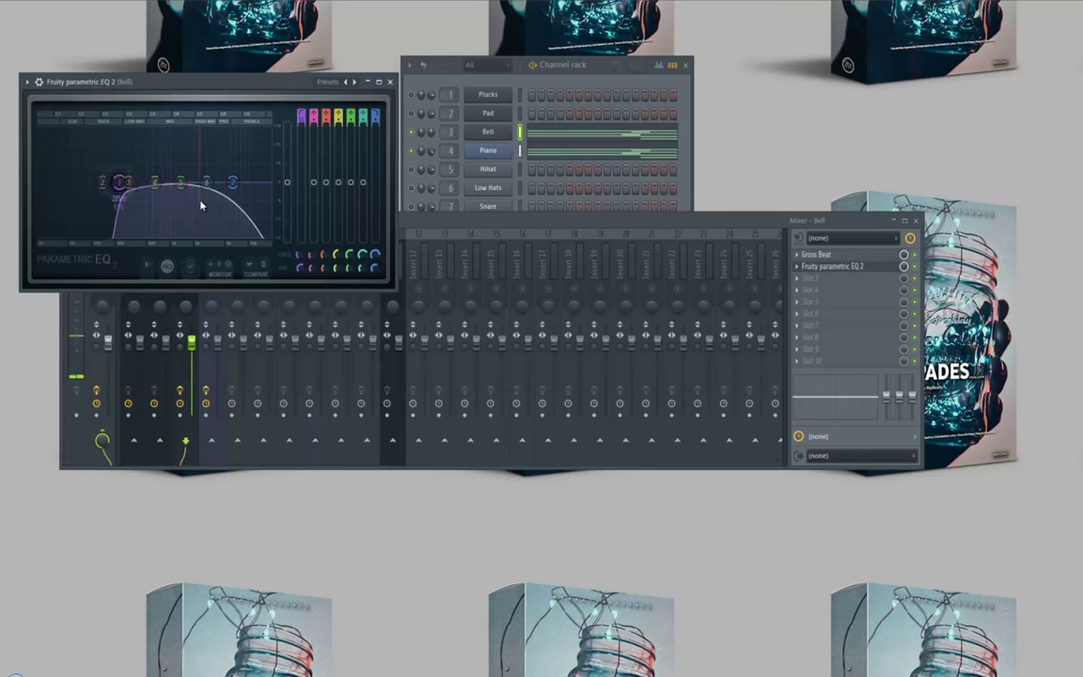
- Restore all muted mixer tracks and enable the Bell through Kick channels for playback
click(416, 160)
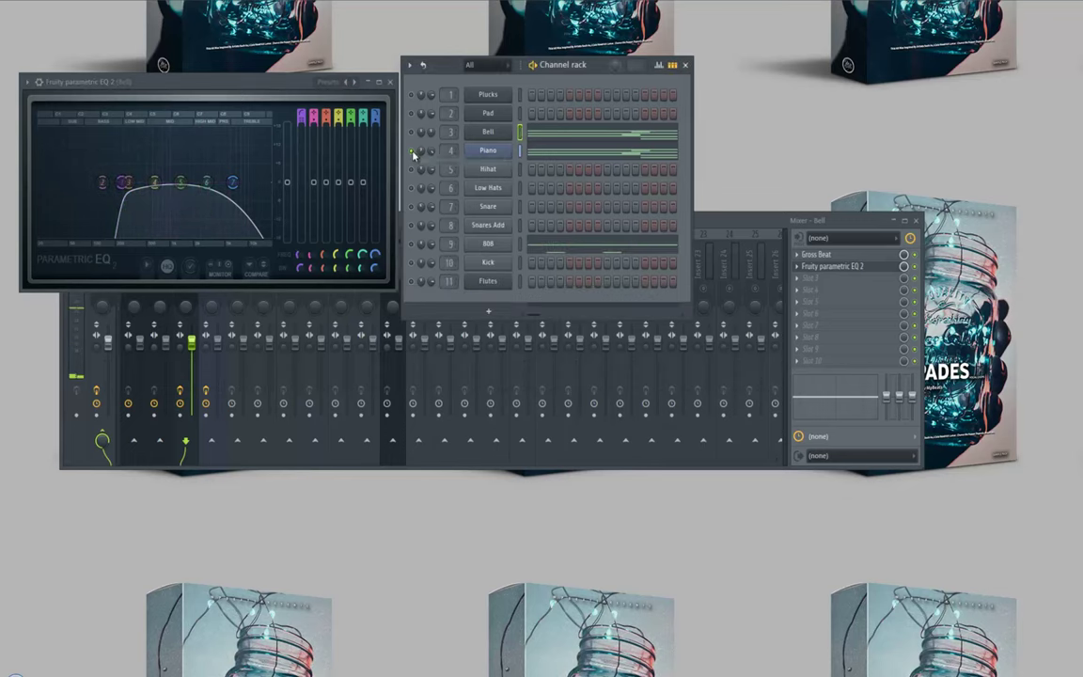
right_click(412, 153)
click(418, 160)
click(726, 228)
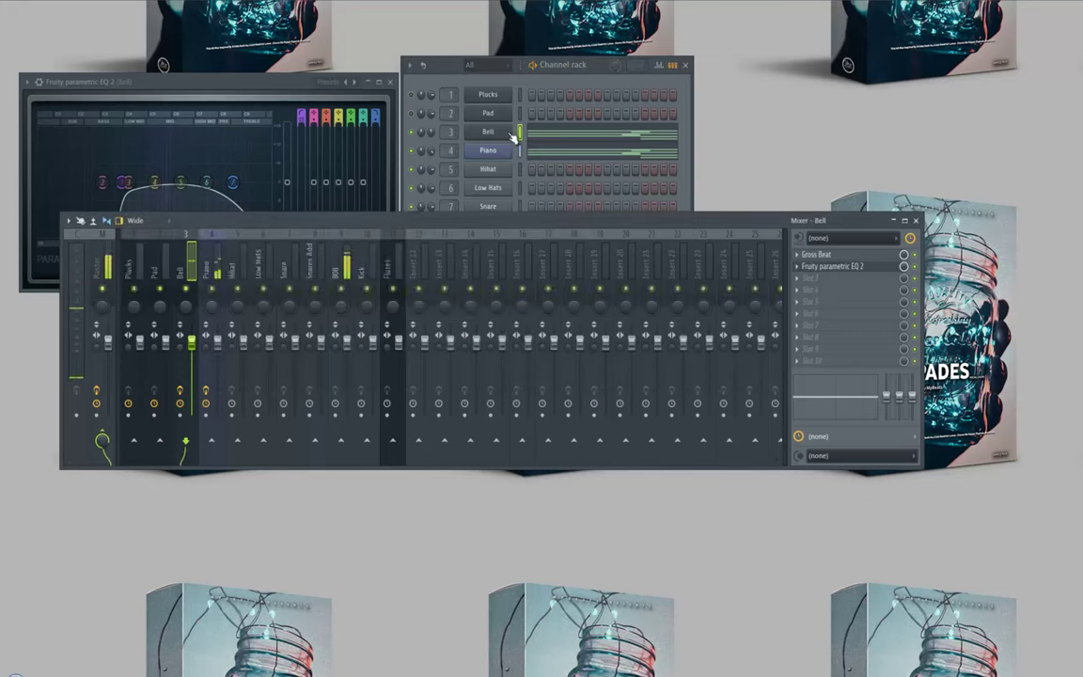
drag(595, 68, 617, 53)
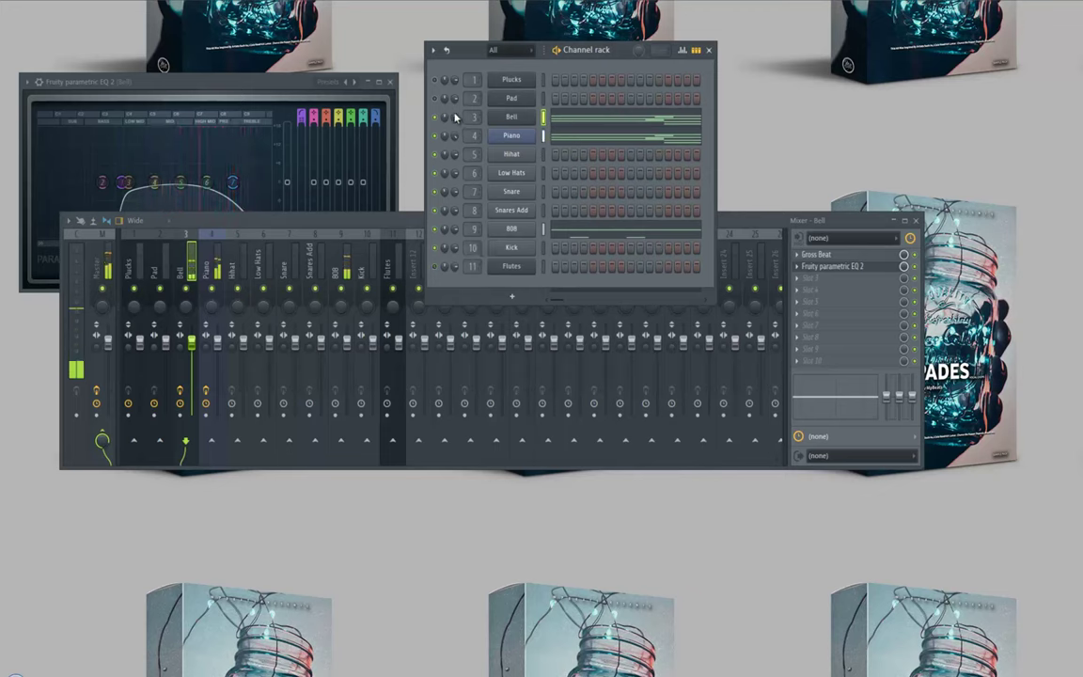
click(187, 270)
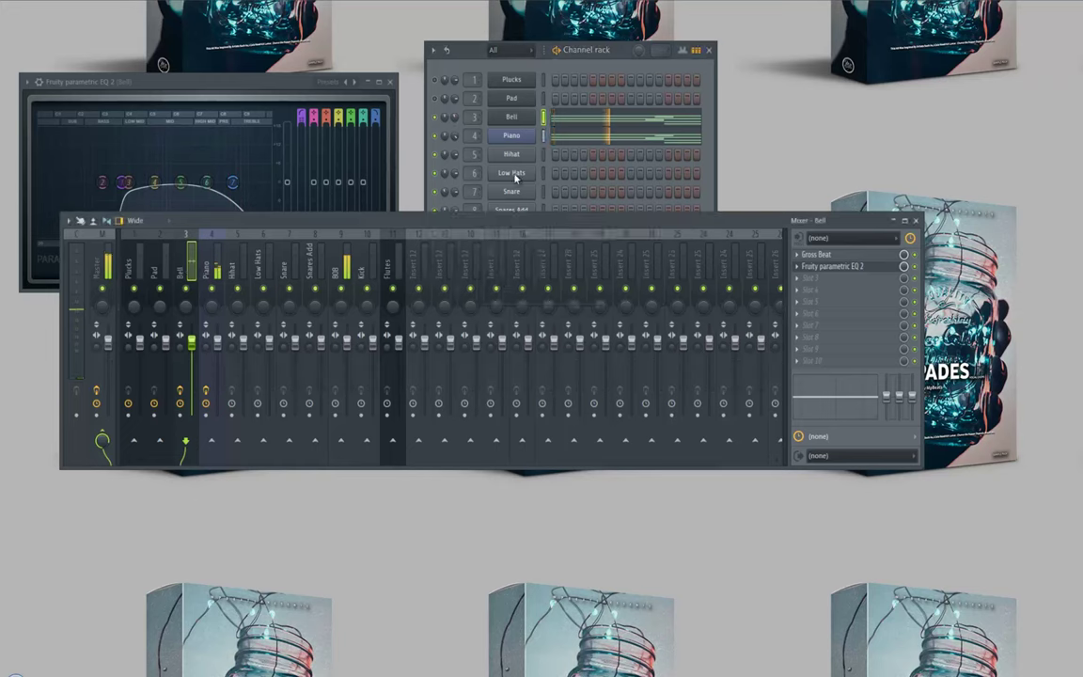
- Fill the Low Hats channel on each 2 steps and lower the velocity of every second hit
right_click(514, 177)
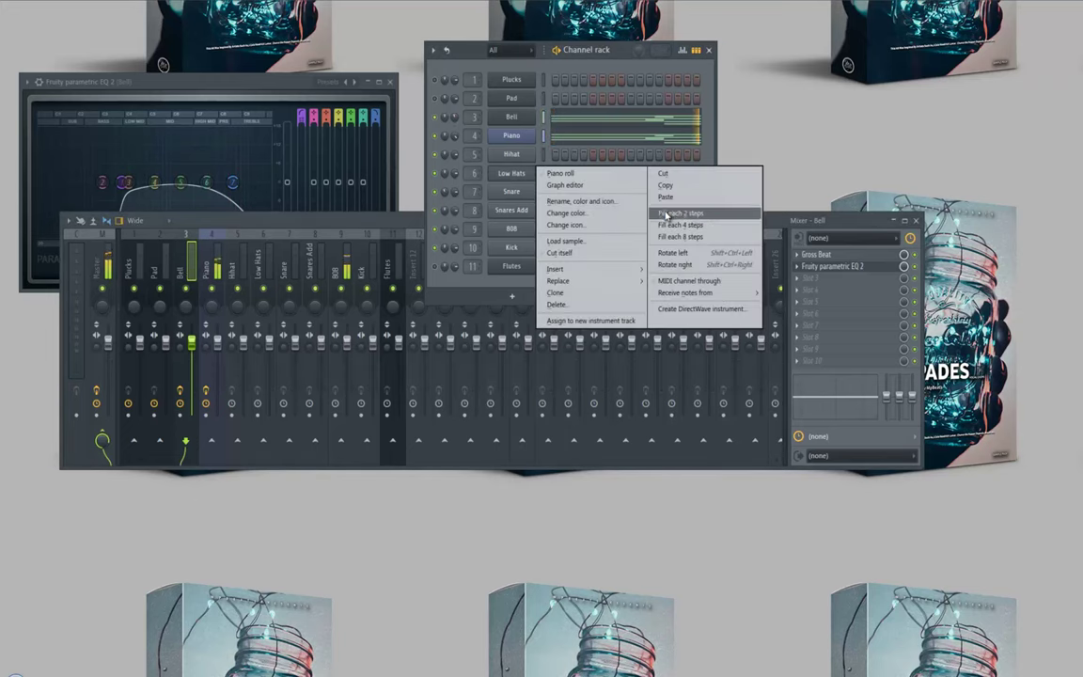
click(667, 214)
click(683, 51)
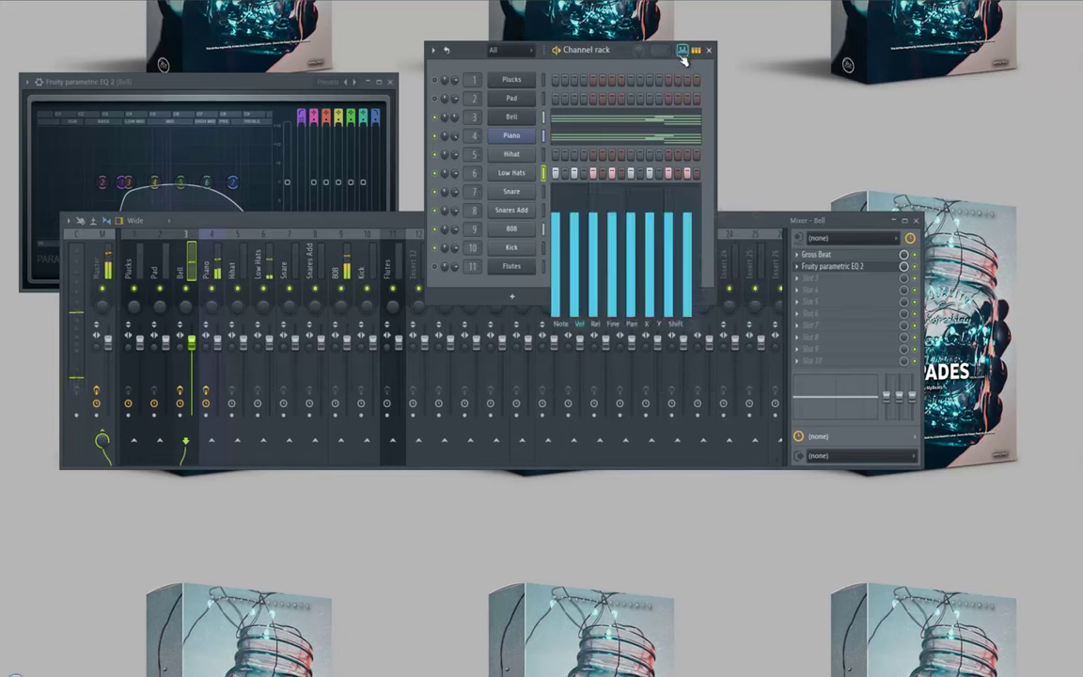
click(574, 294)
click(612, 285)
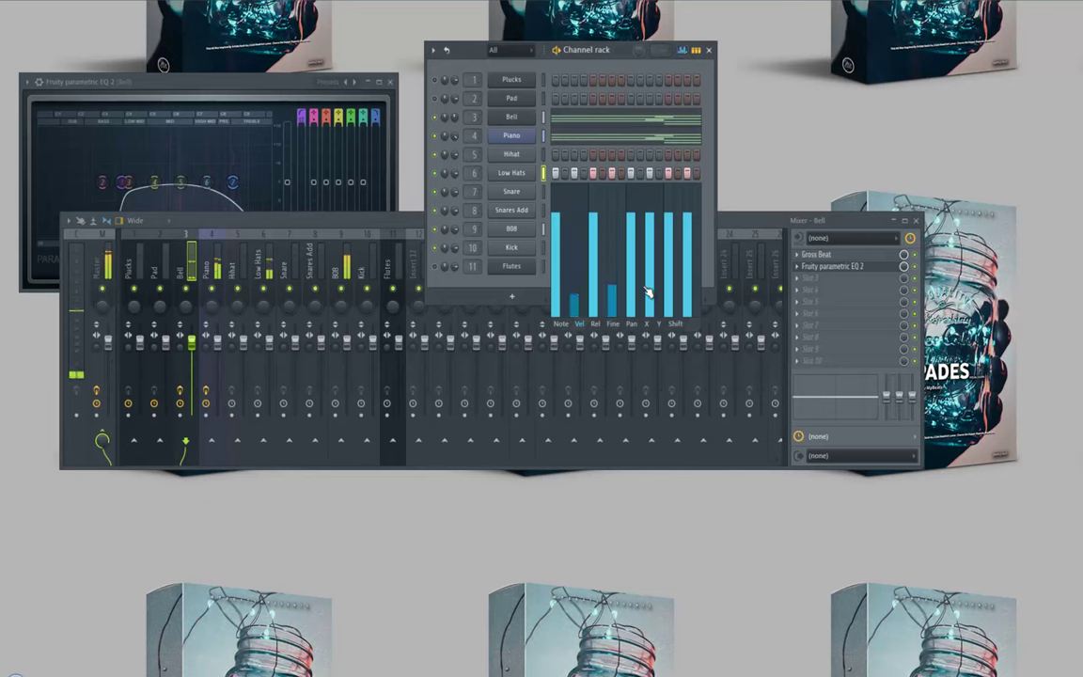
click(650, 294)
click(688, 294)
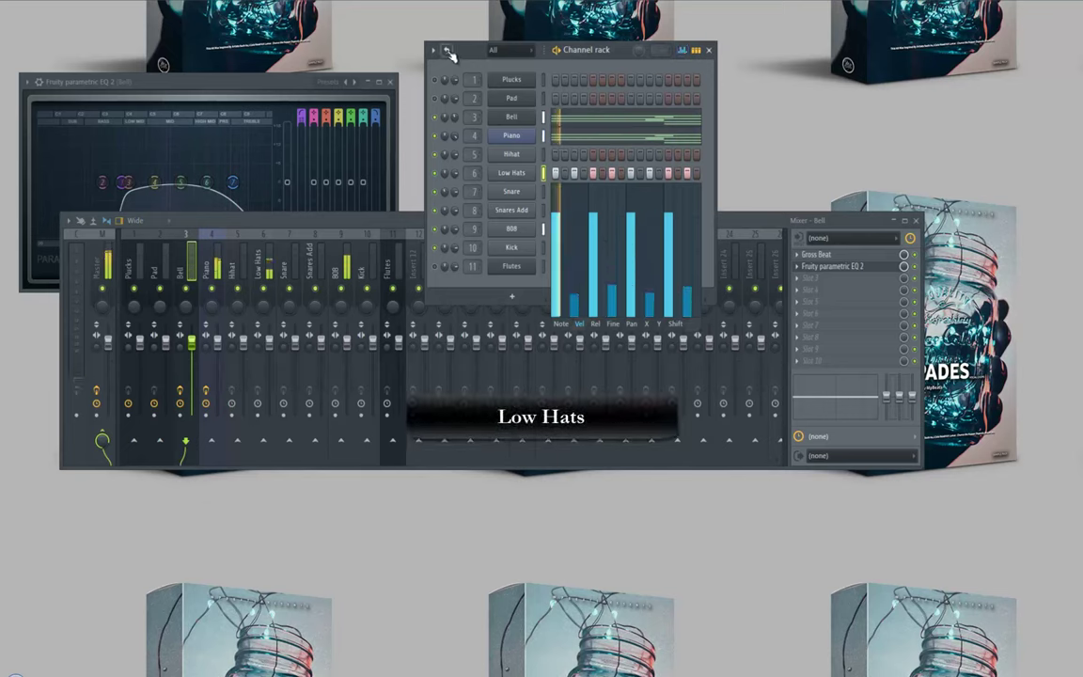
- Open the Low Hats notes in the piano roll, turn off their loop, and remove every hit after bar 1
right_click(536, 173)
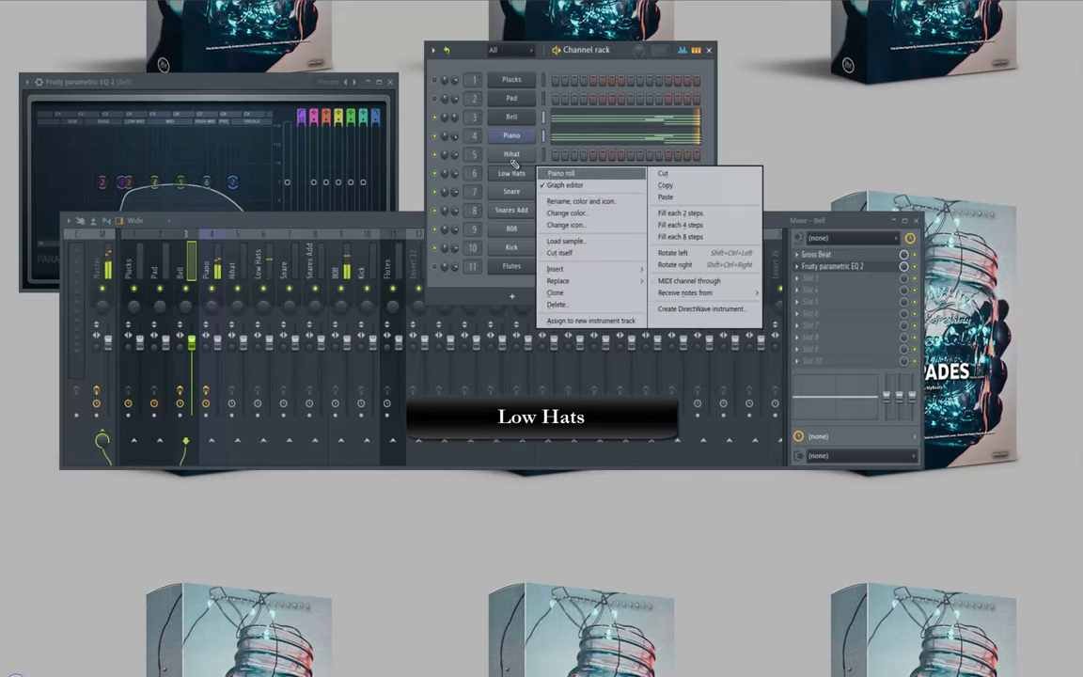
click(562, 173)
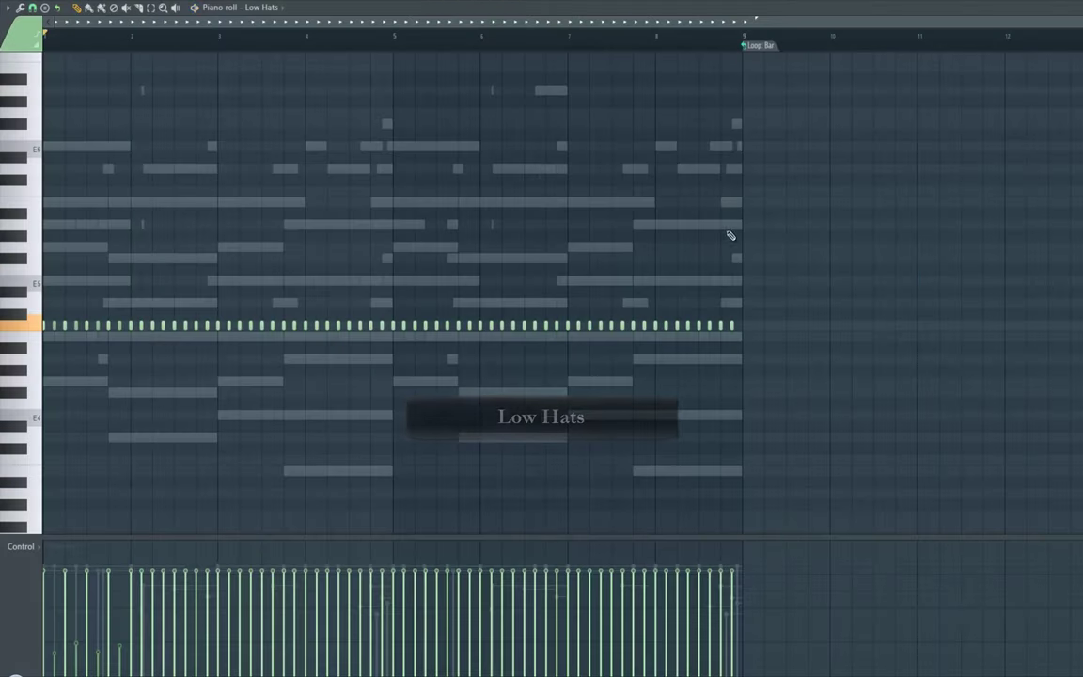
click(756, 55)
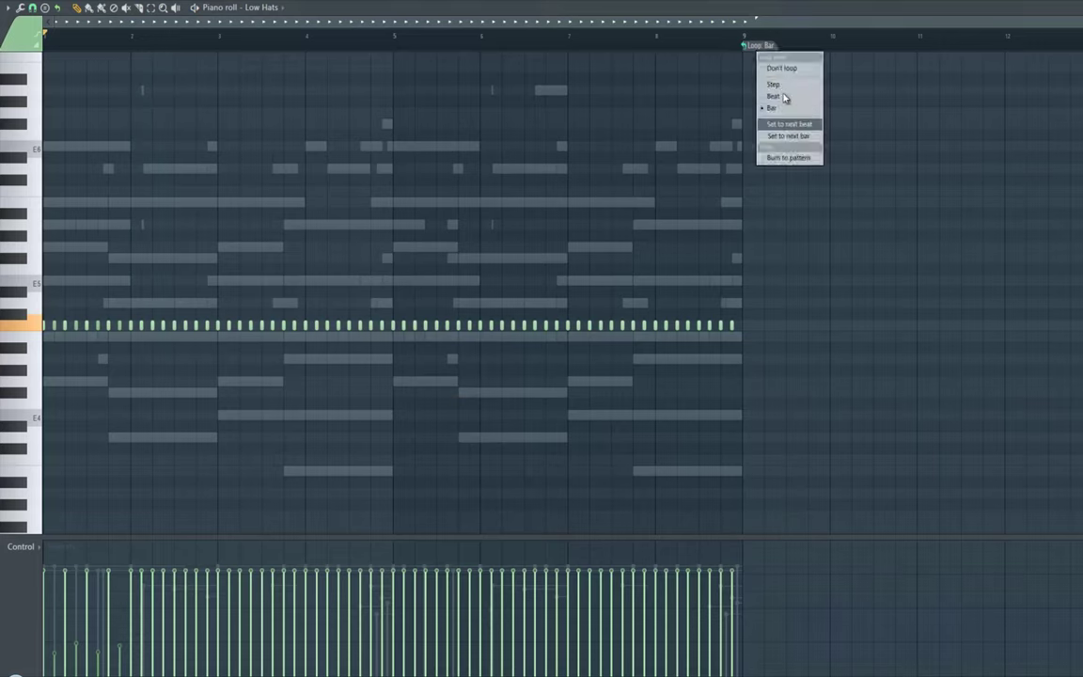
click(776, 68)
drag(736, 335, 142, 337)
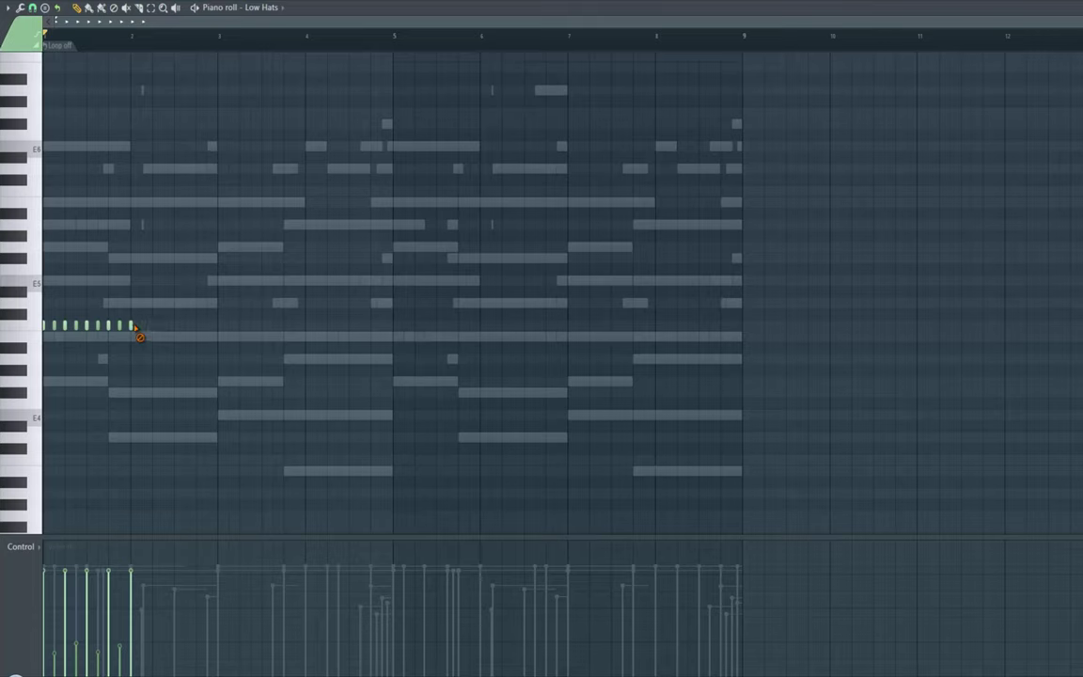
- Select all Low Hats notes in bar 1 and lengthen each to two steps so they join end to end
click(151, 8)
click(153, 8)
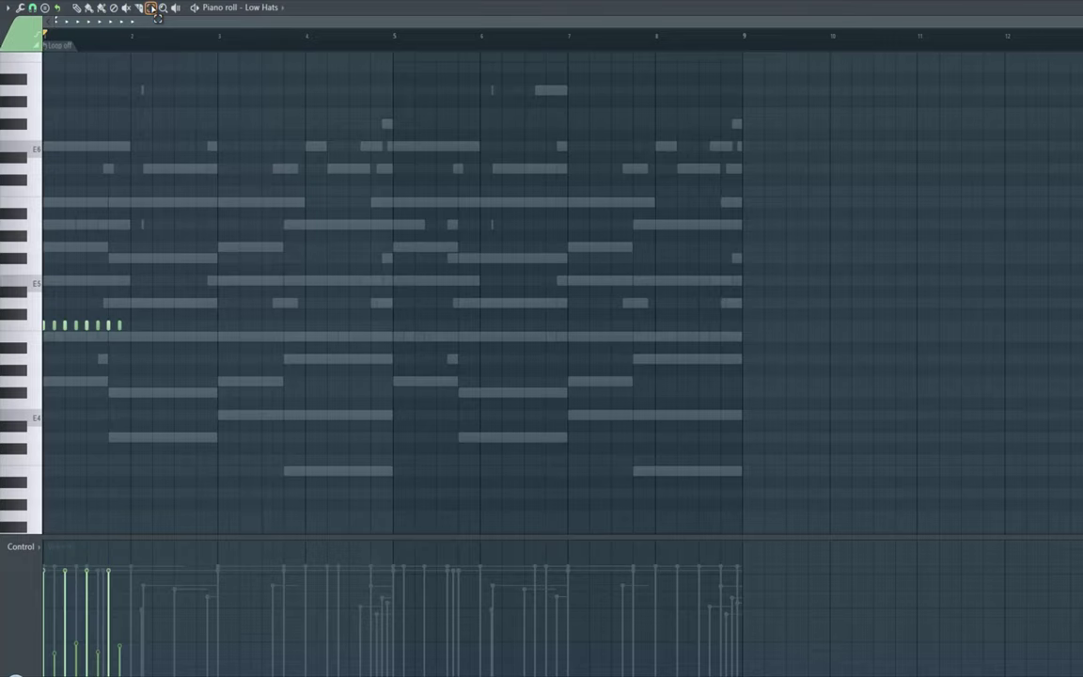
click(34, 330)
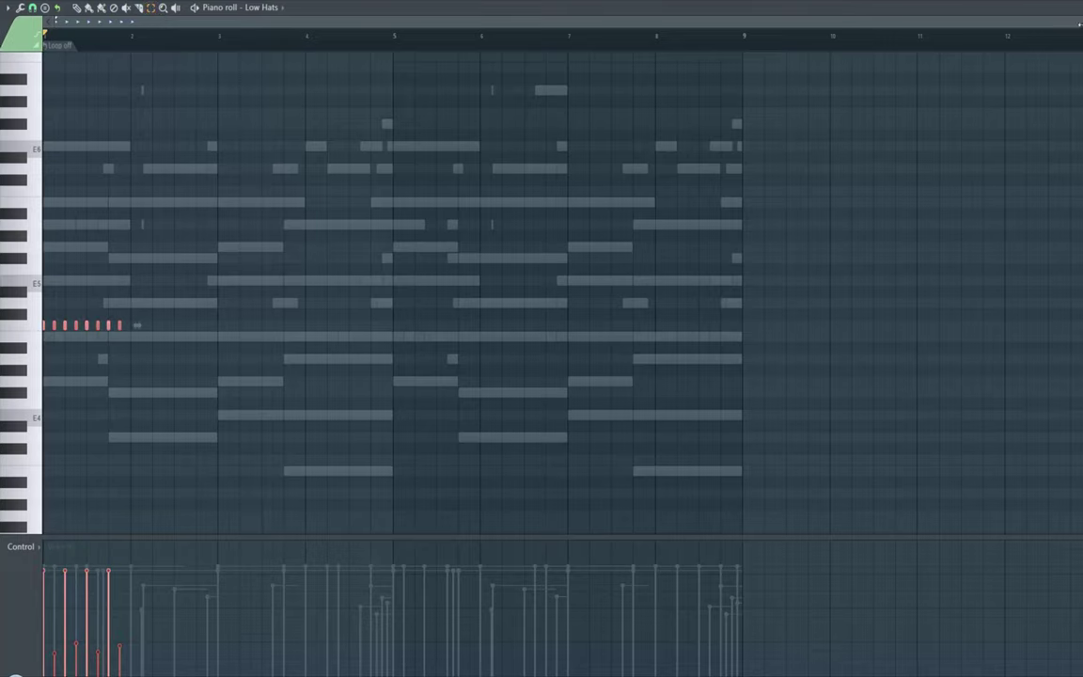
scroll(489, 28, up, 3)
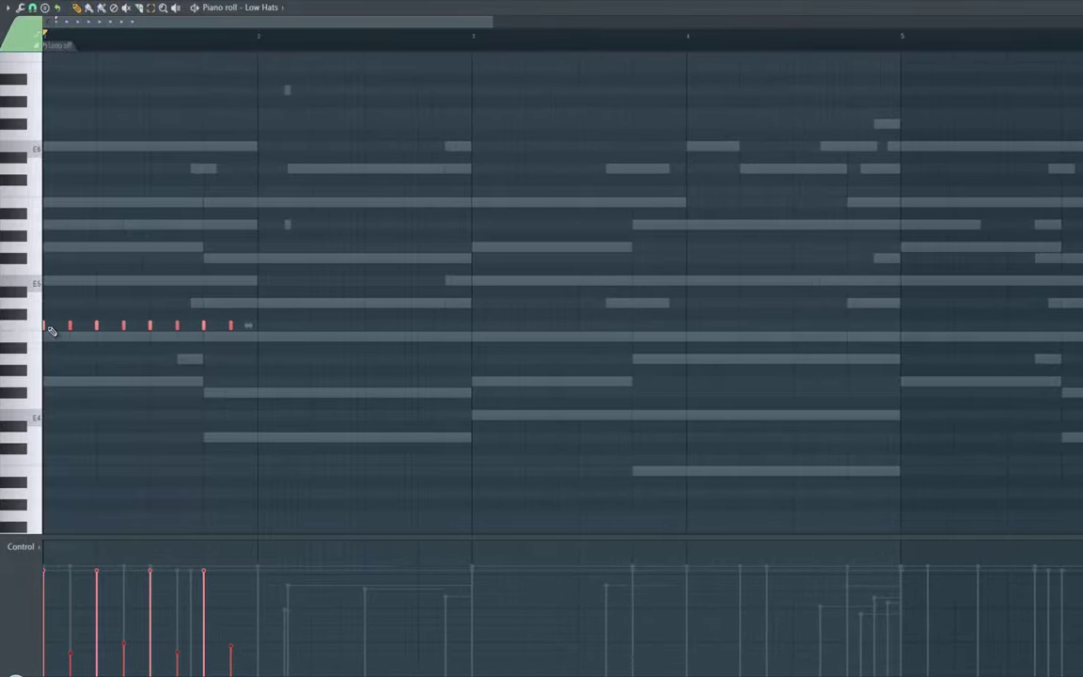
drag(59, 328, 71, 329)
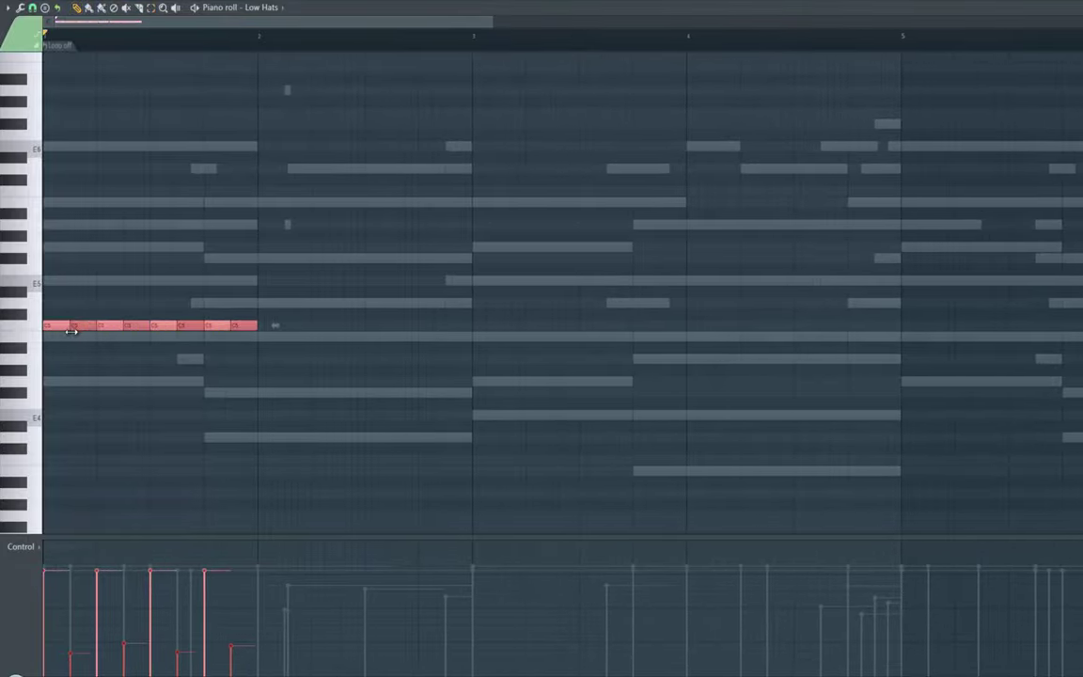
- Duplicate the Low Hats bar repeatedly, doubling the selection each time until eight bars are filled, and play the pattern
key(ctrl+b)
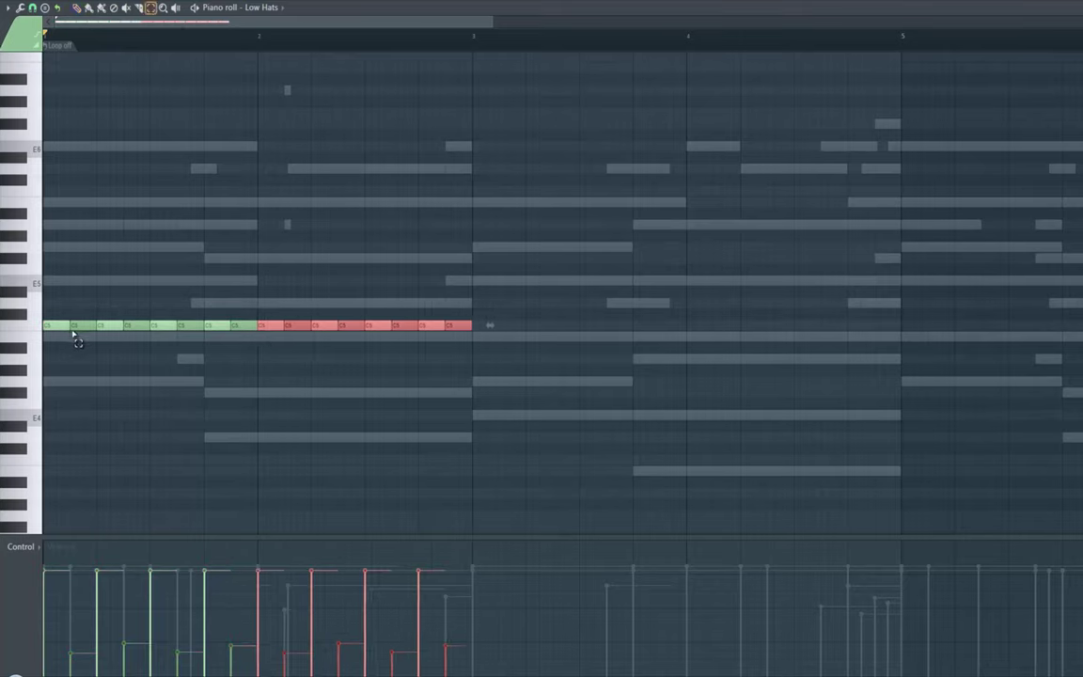
key(ctrl+a)
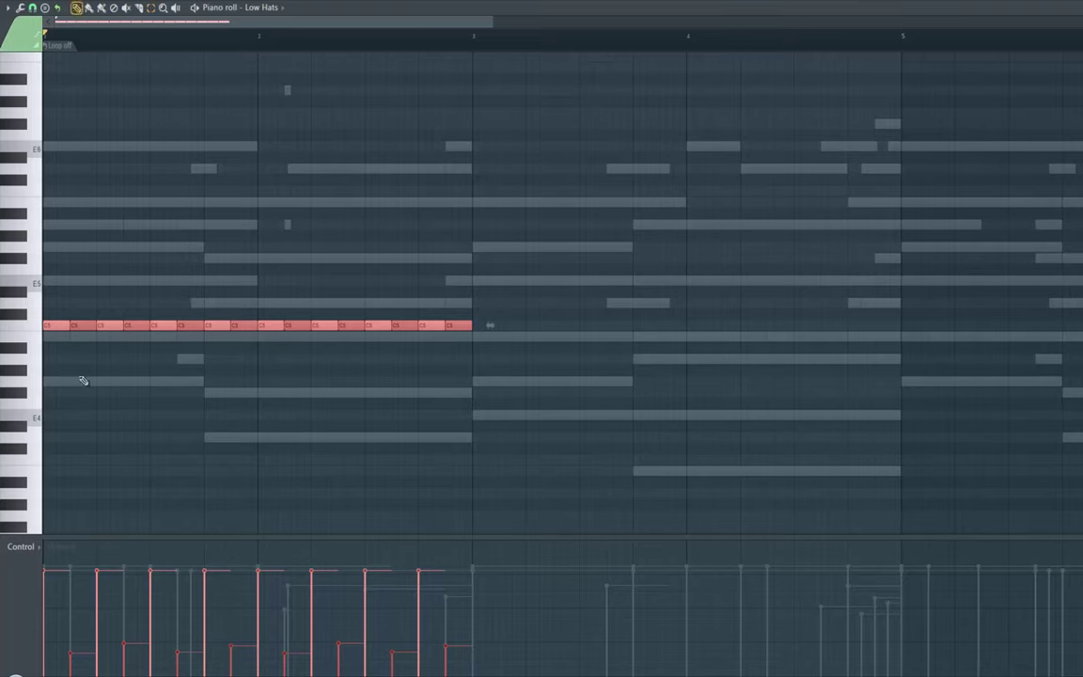
key(ctrl+b)
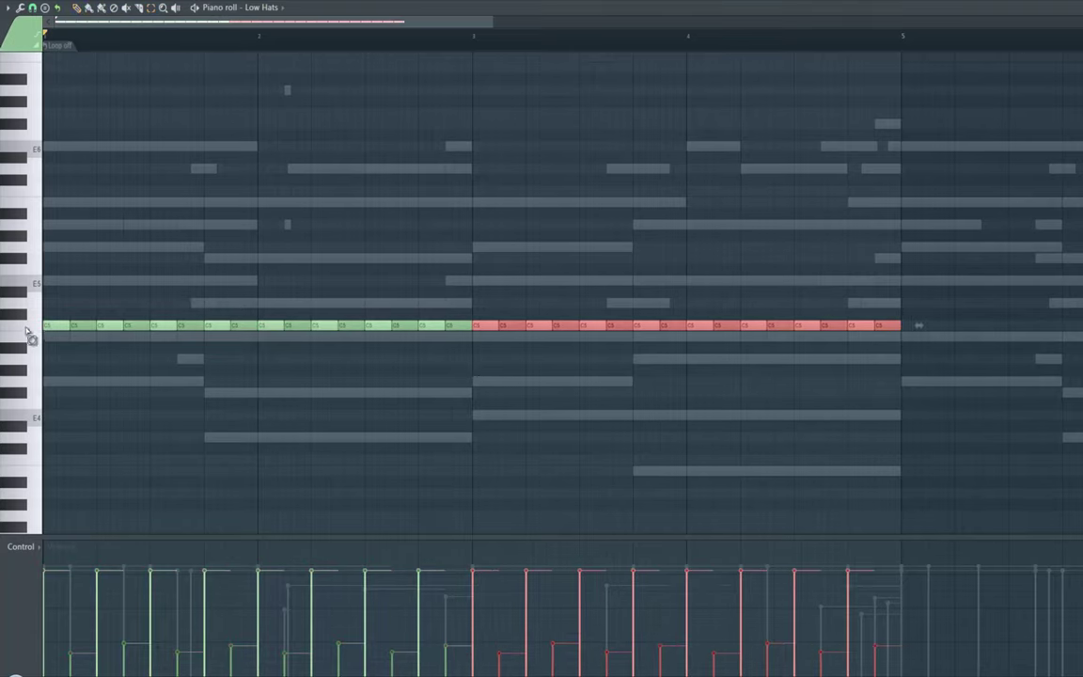
key(ctrl+a)
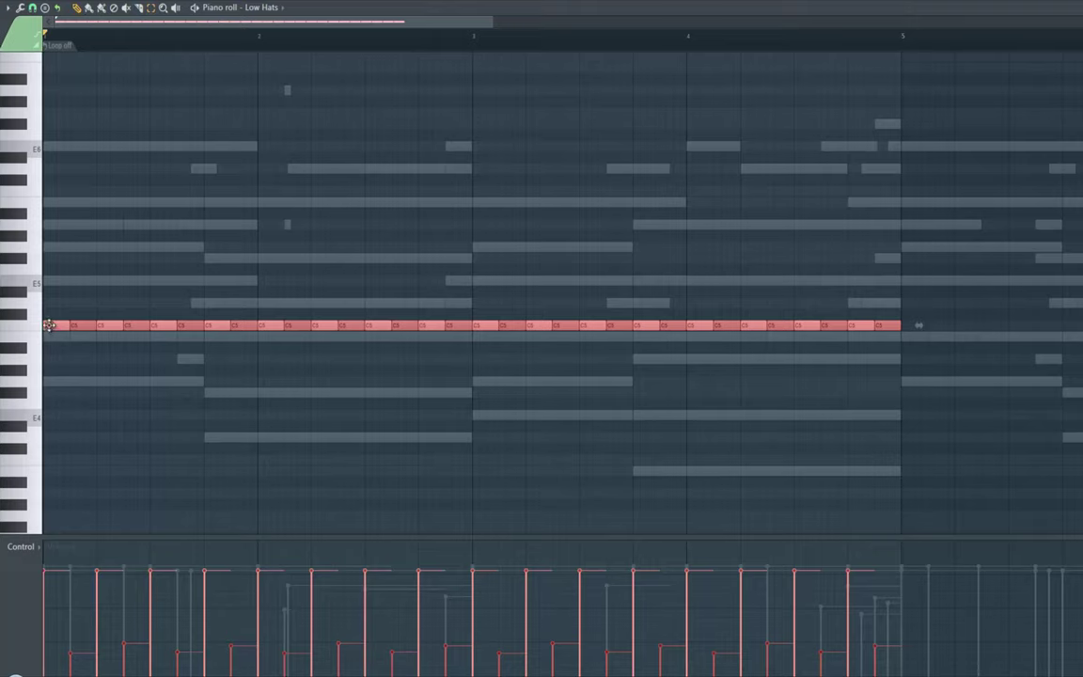
key(ctrl+b)
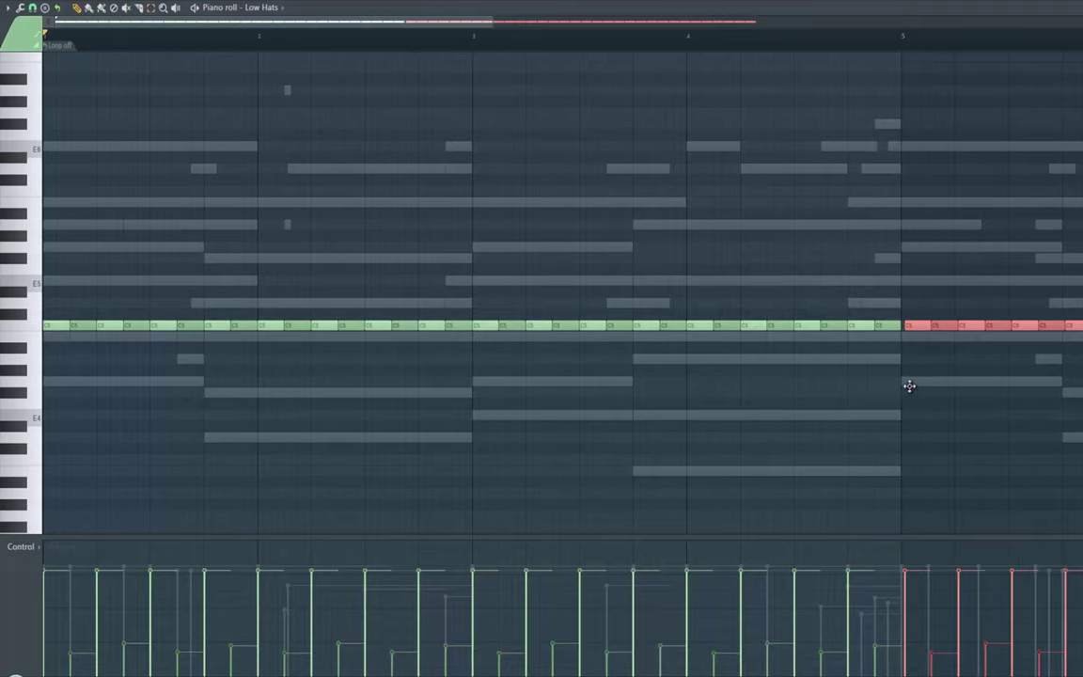
key(space)
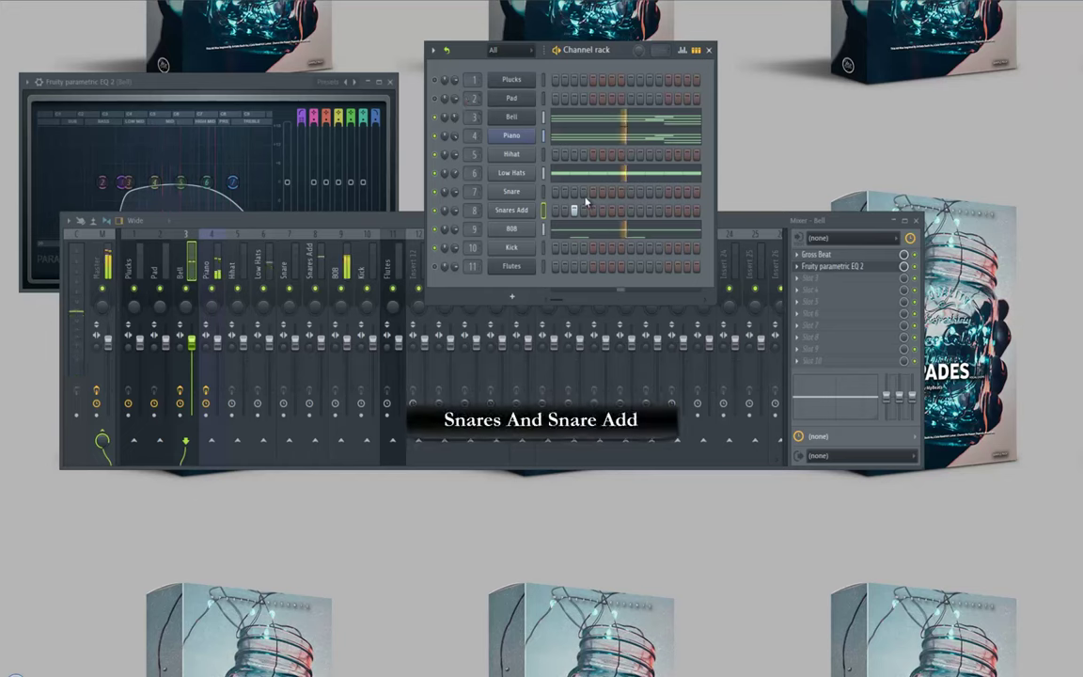
- Place a Snare hit on step 9 and open the miscellaneous settings of the Snares Add channel
click(621, 192)
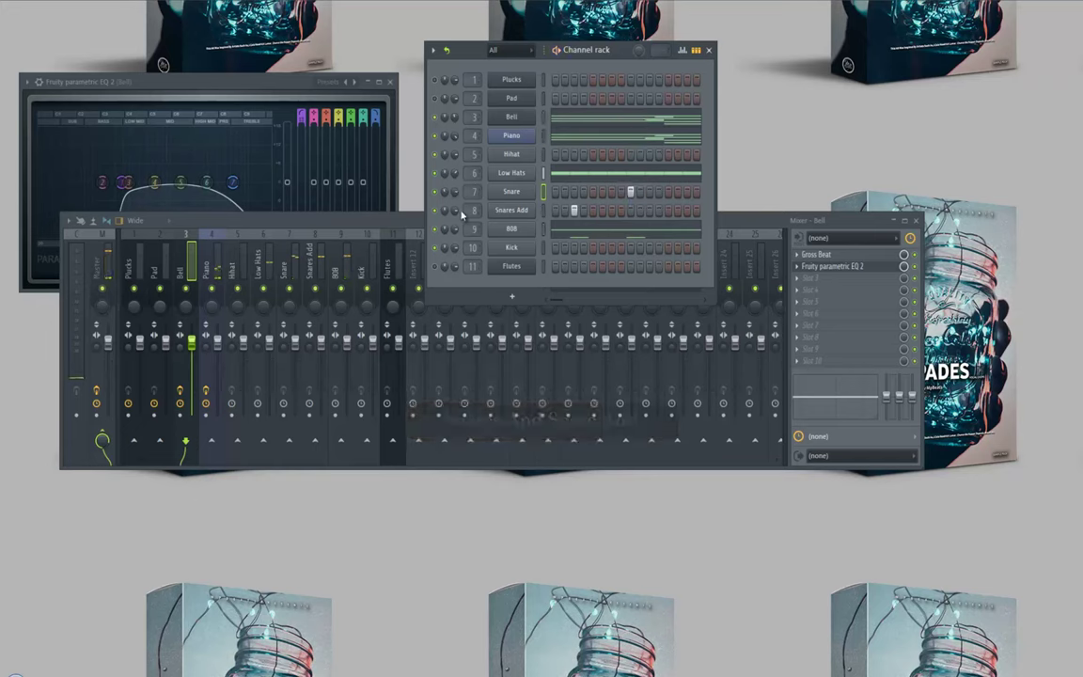
click(511, 211)
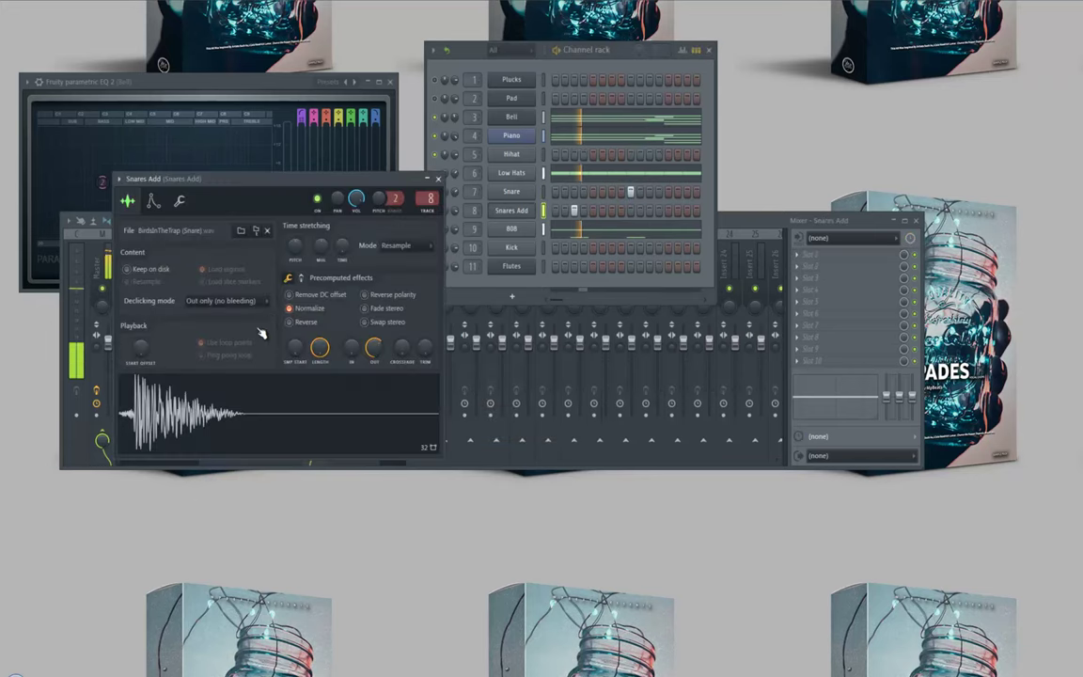
click(179, 200)
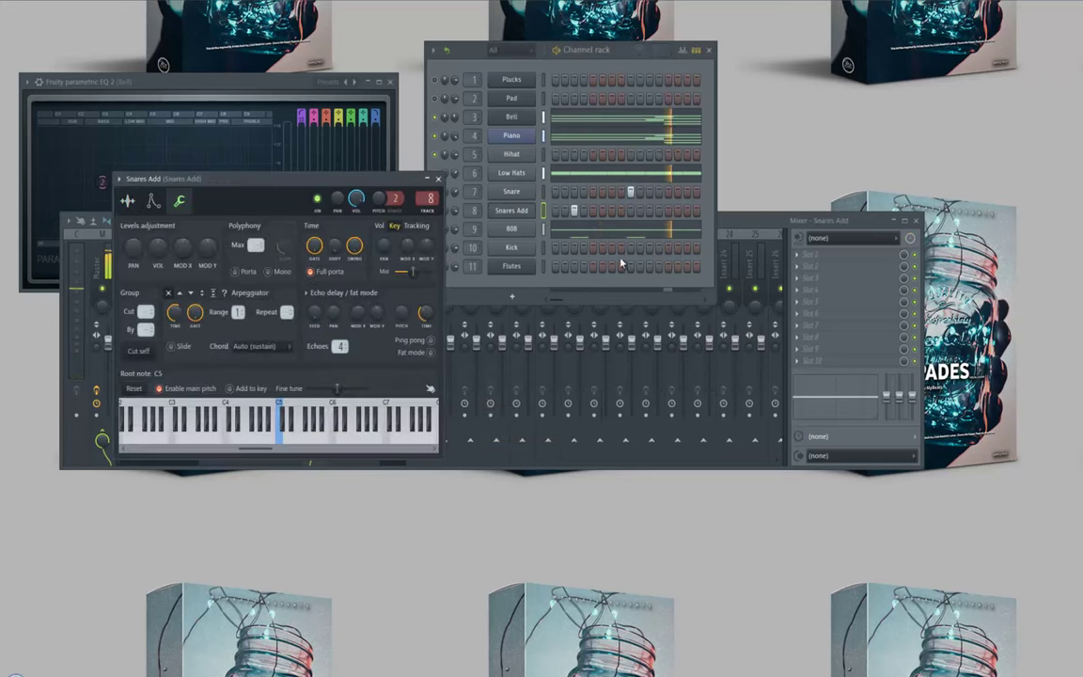
click(486, 210)
- Burn the looped Snare hit to the pattern in its piano roll and lengthen all the resulting notes together
right_click(511, 198)
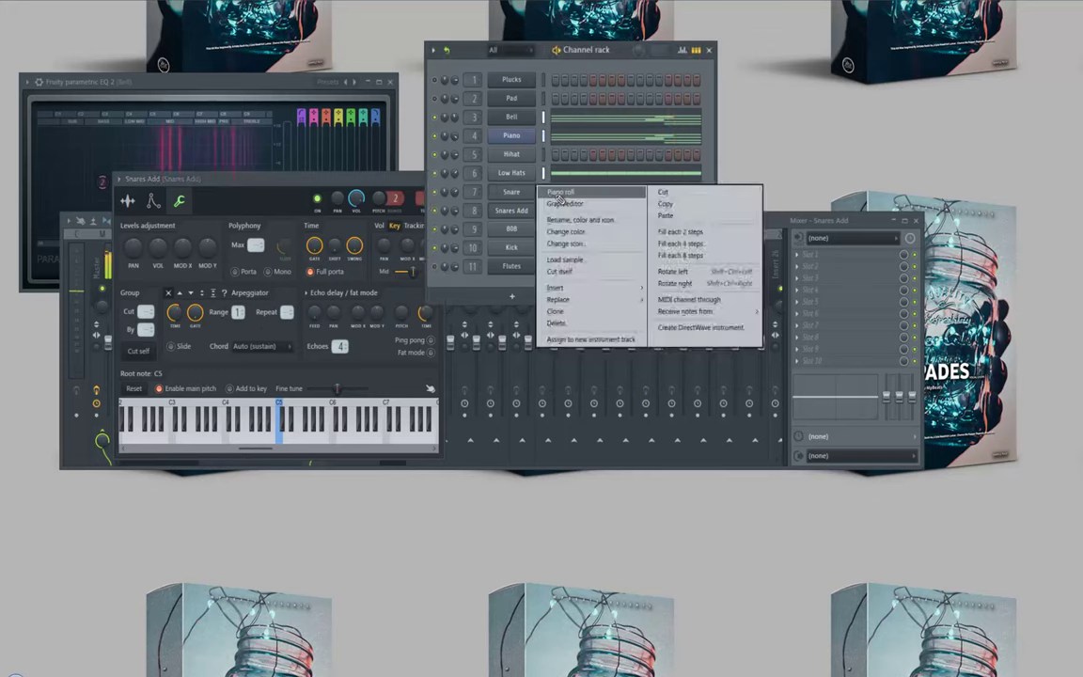
click(564, 194)
right_click(267, 48)
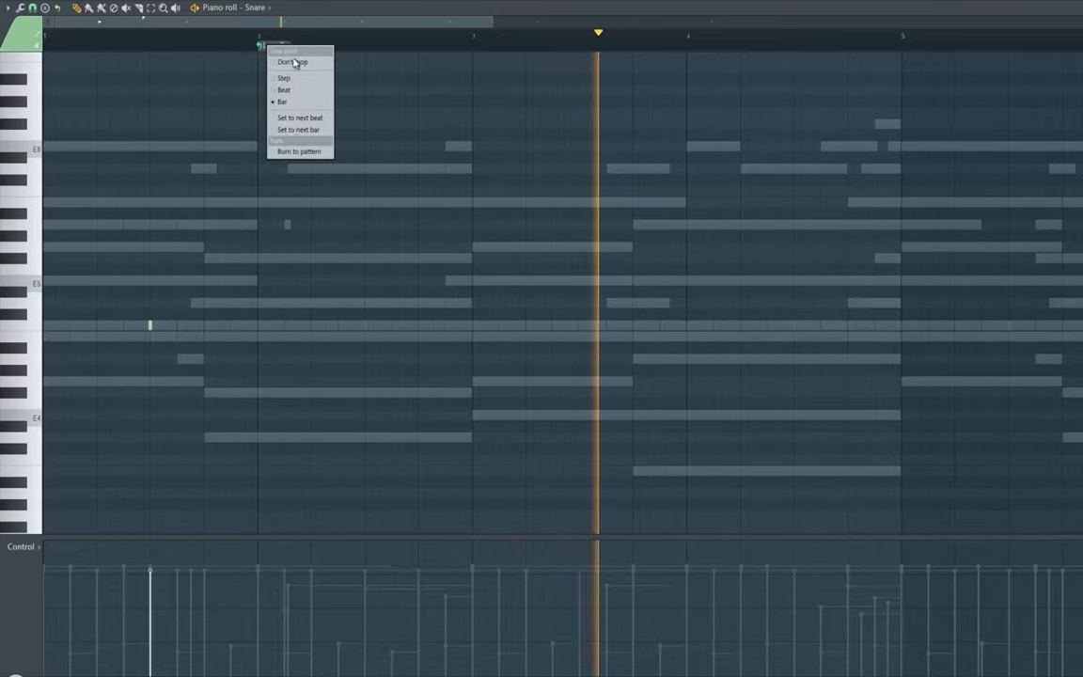
click(283, 151)
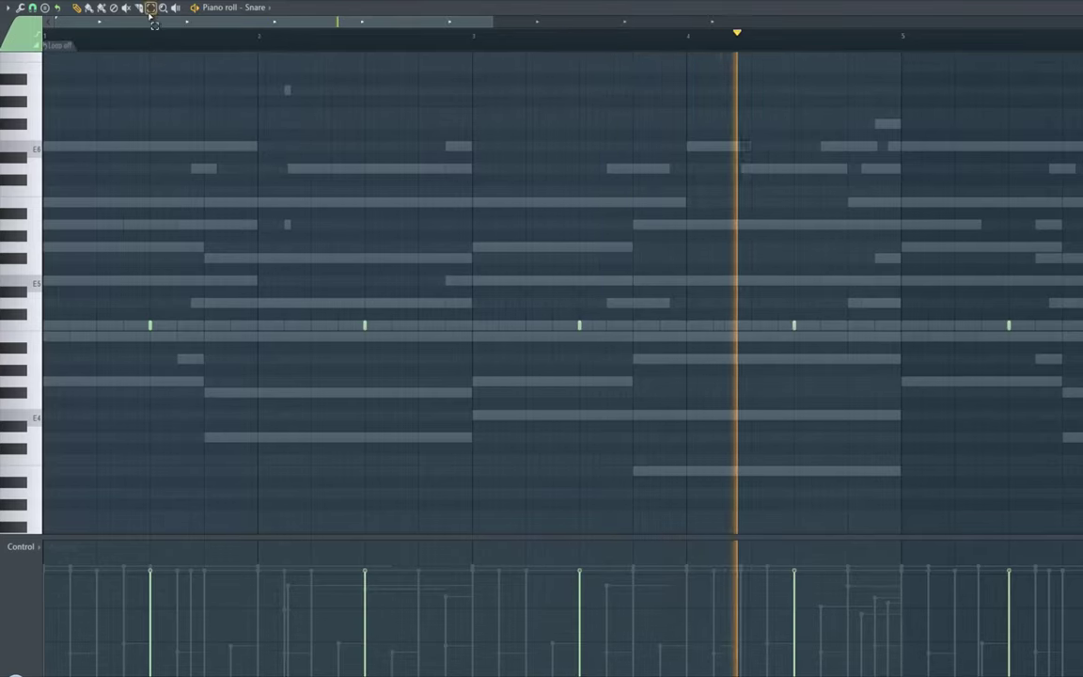
key(ctrl+a)
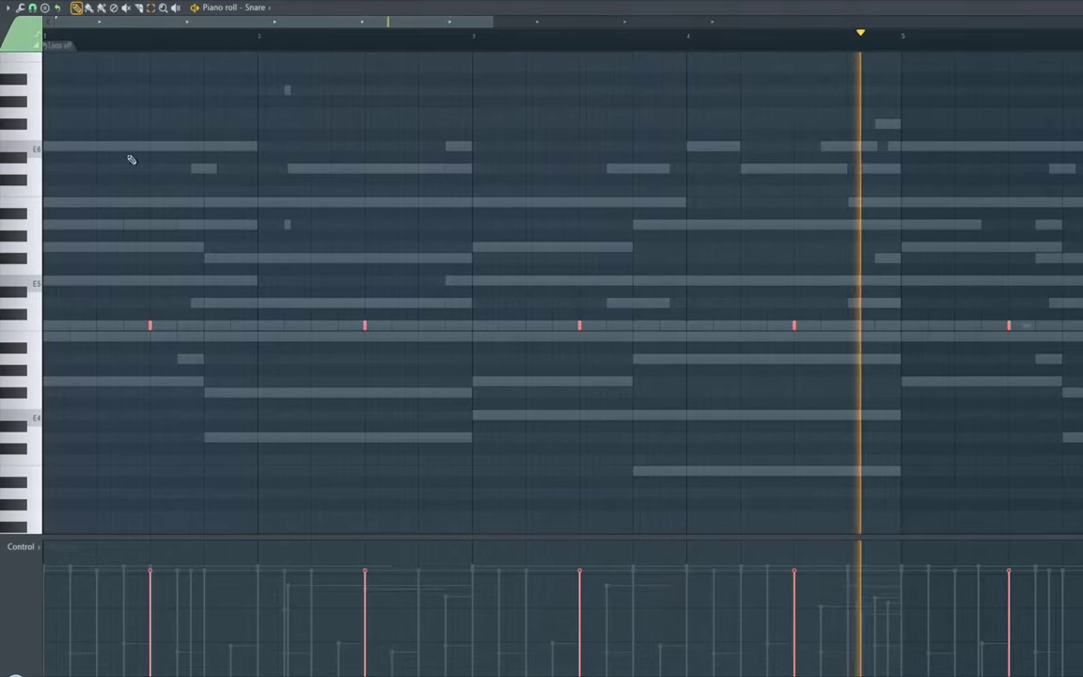
drag(167, 330, 208, 334)
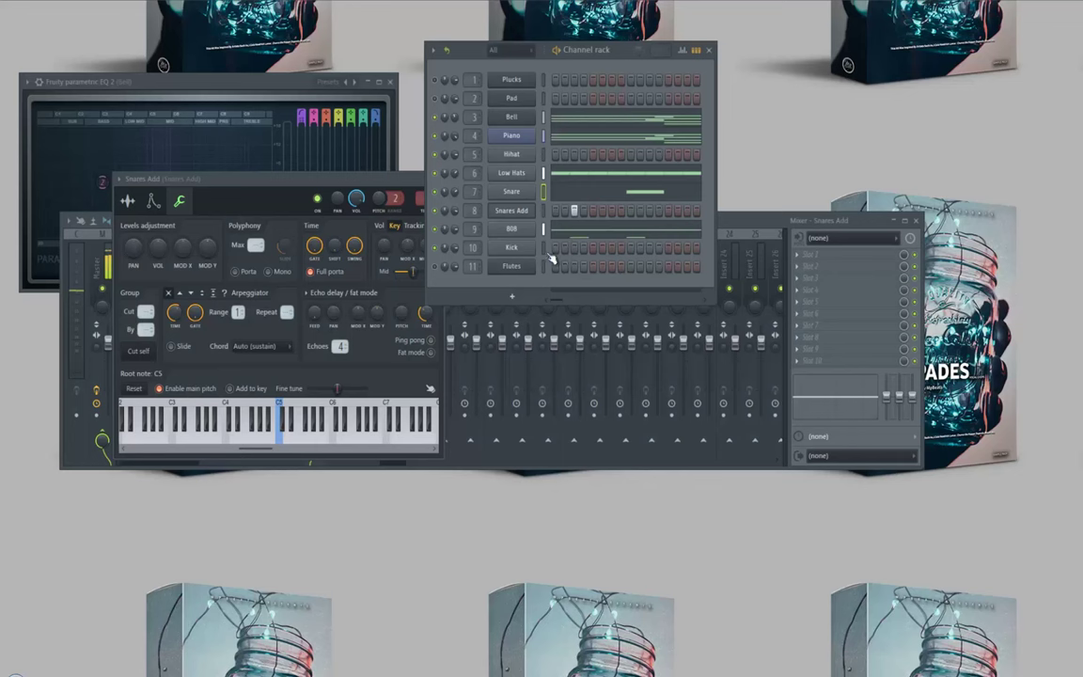
- Burn the looped Snares Add hit to the pattern in its piano roll and lengthen all its notes to two steps
right_click(545, 212)
click(555, 212)
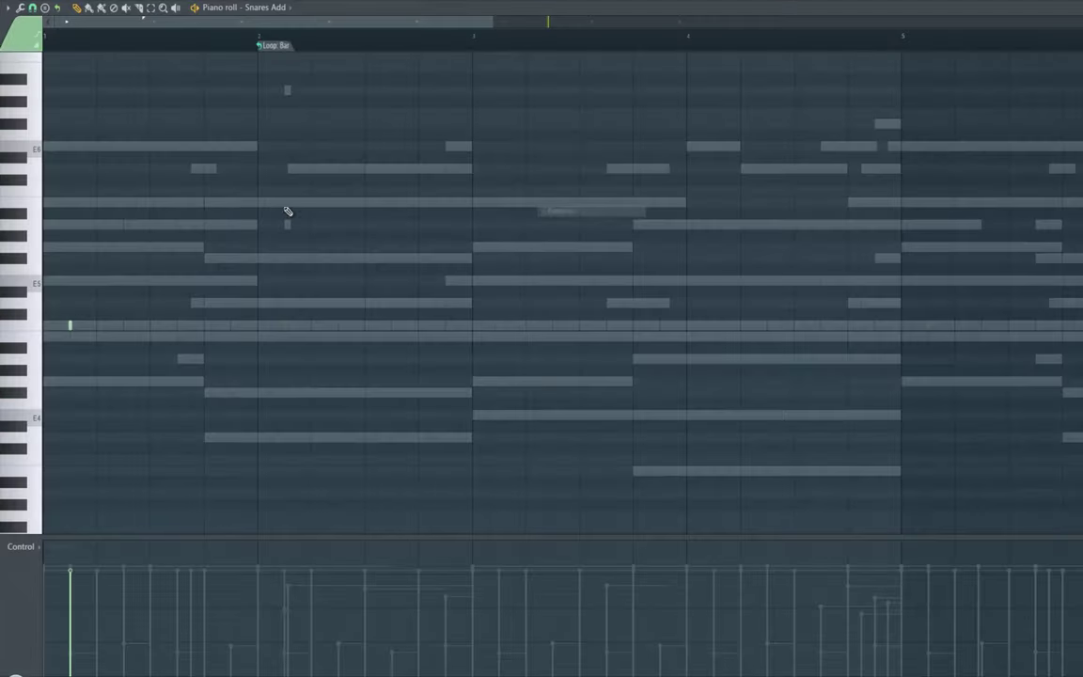
click(270, 46)
click(289, 153)
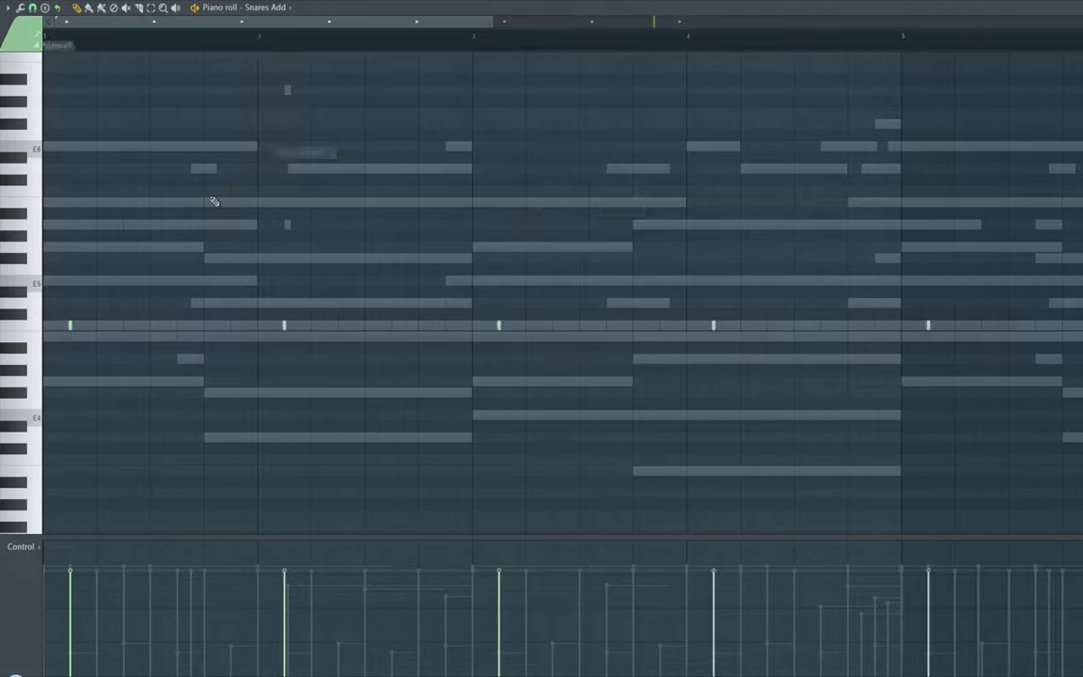
click(25, 333)
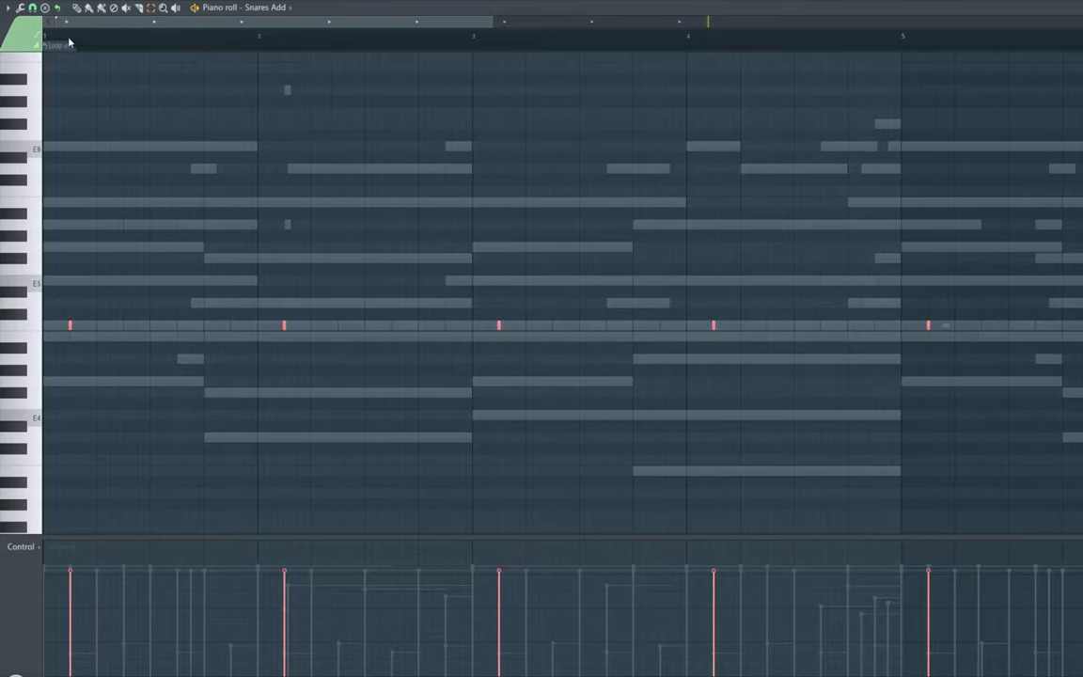
drag(73, 326, 98, 332)
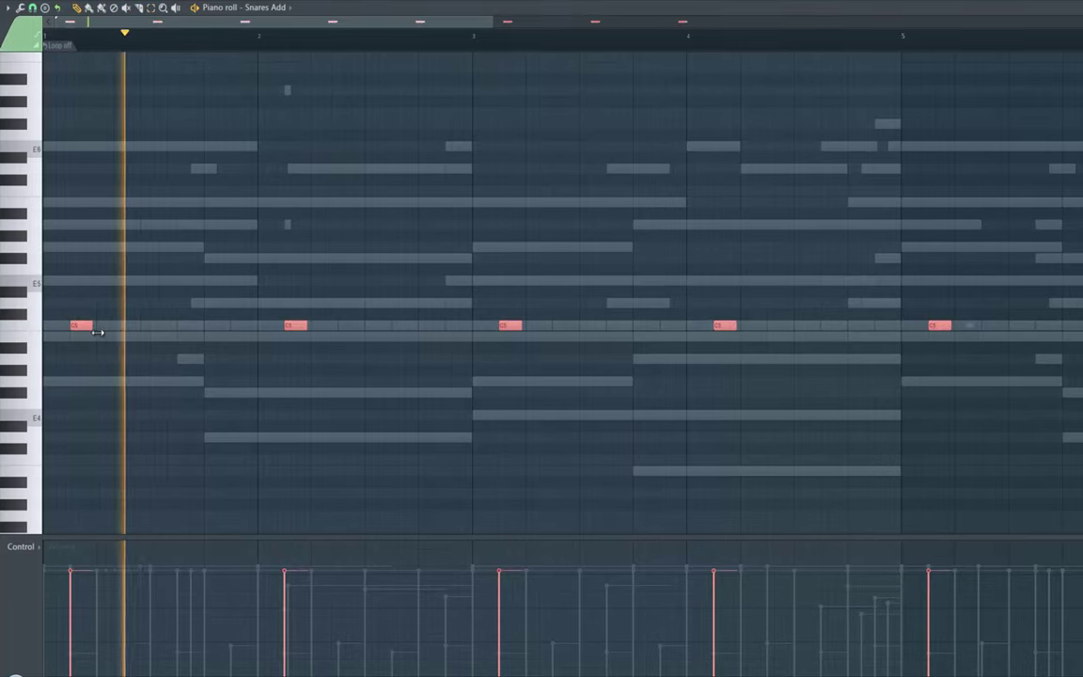
- Move the Snares Add hits from the starts of bars 2 and 4 back to the ends of bars 1 and 3
ctrl+click(256, 367)
key(space)
drag(290, 328, 238, 328)
key(space)
drag(730, 326, 672, 325)
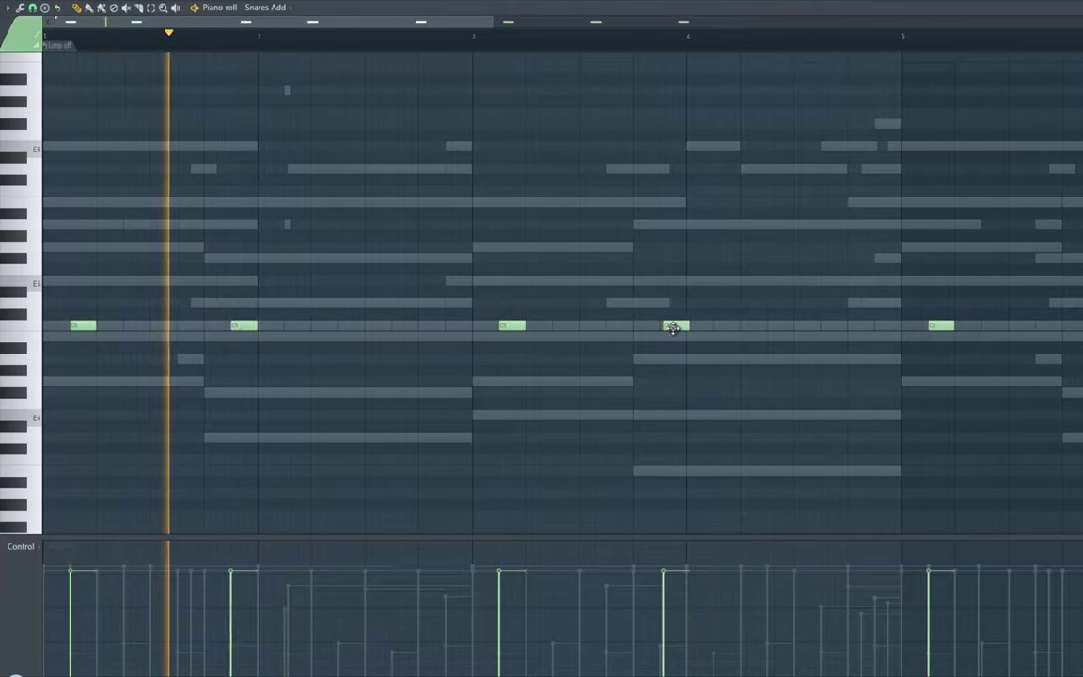
- Add a Snares Add hit just past the middle of bar 2 and another just past the middle of bar 4
click(395, 326)
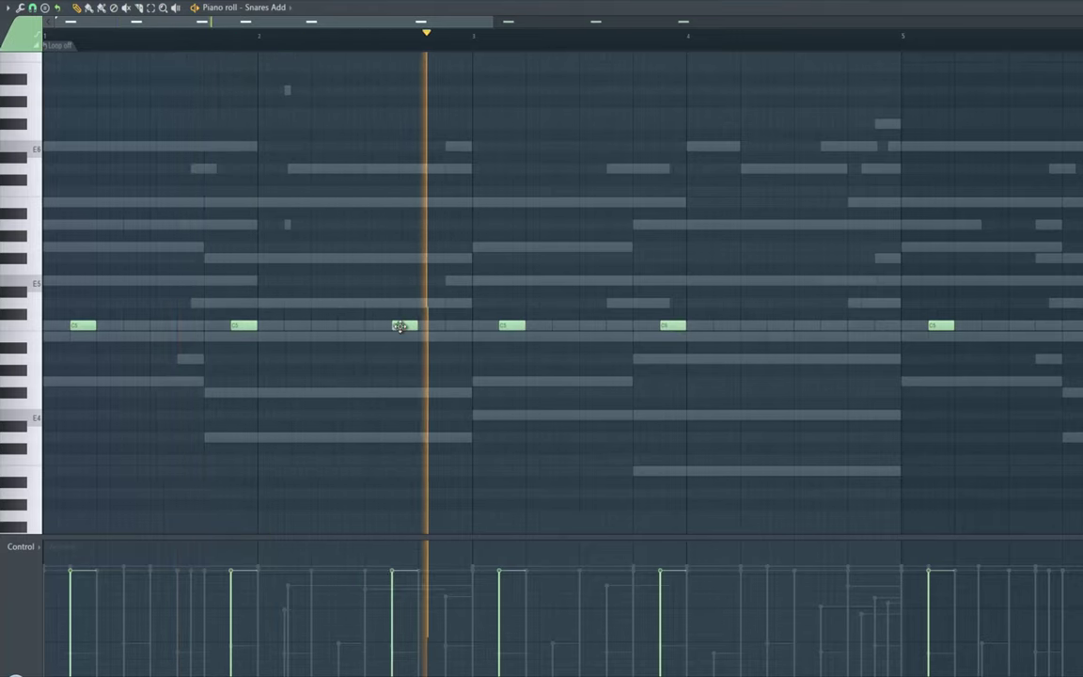
drag(395, 326, 381, 326)
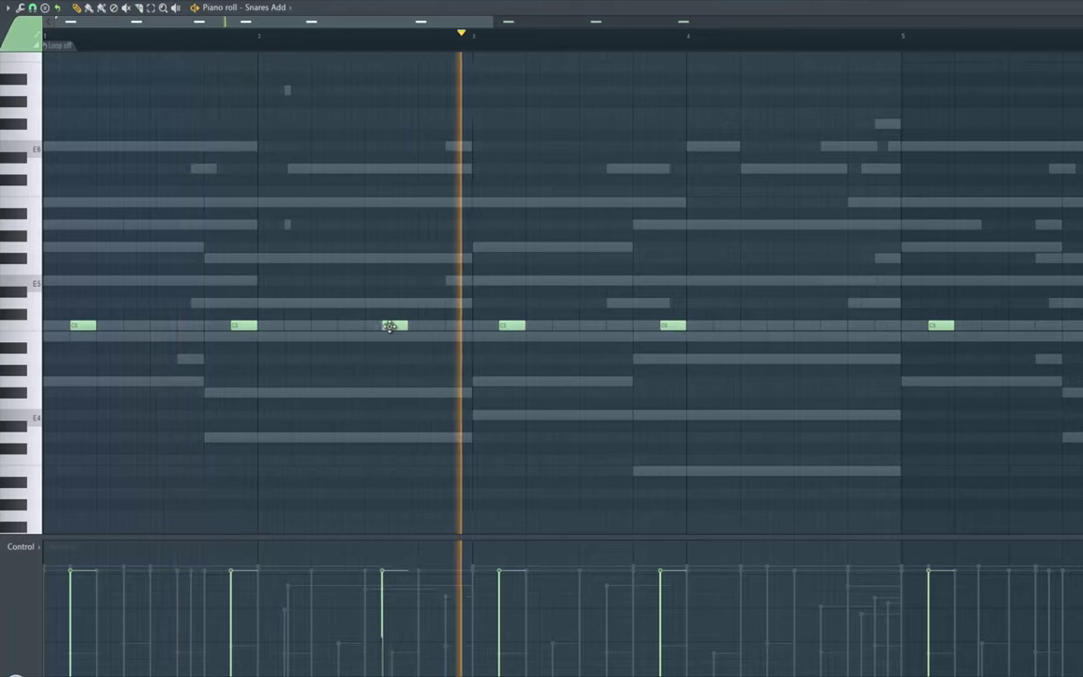
click(810, 327)
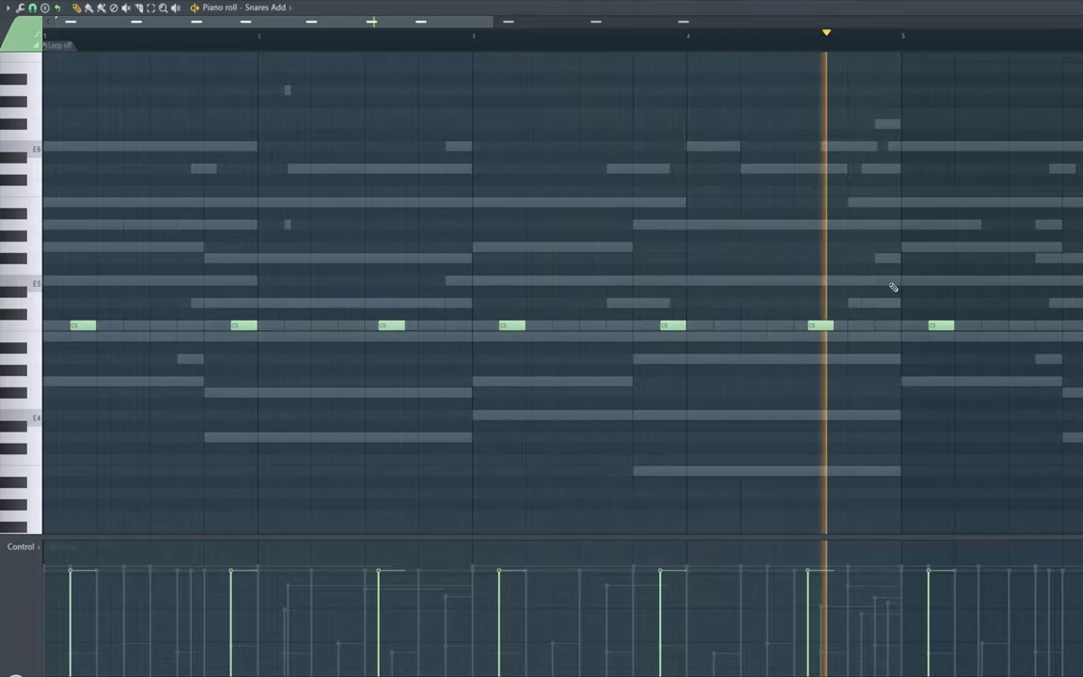
- Delete the remaining Snares Add hits from bar 5 onward
scroll(216, 17, down, 3)
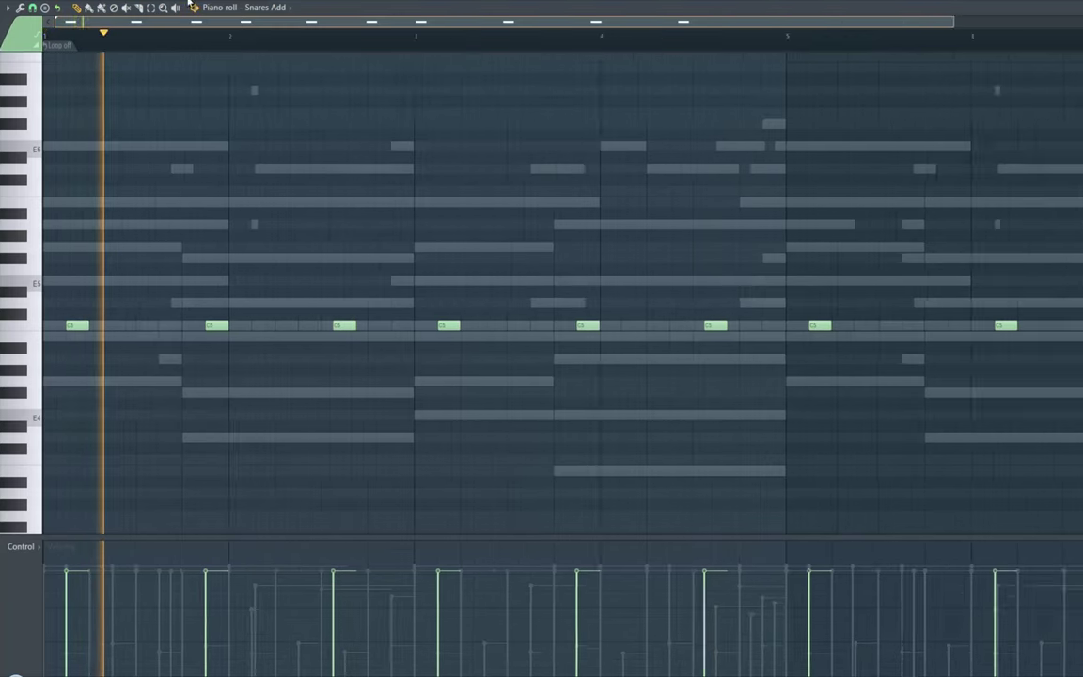
drag(467, 273, 822, 385)
key(Delete)
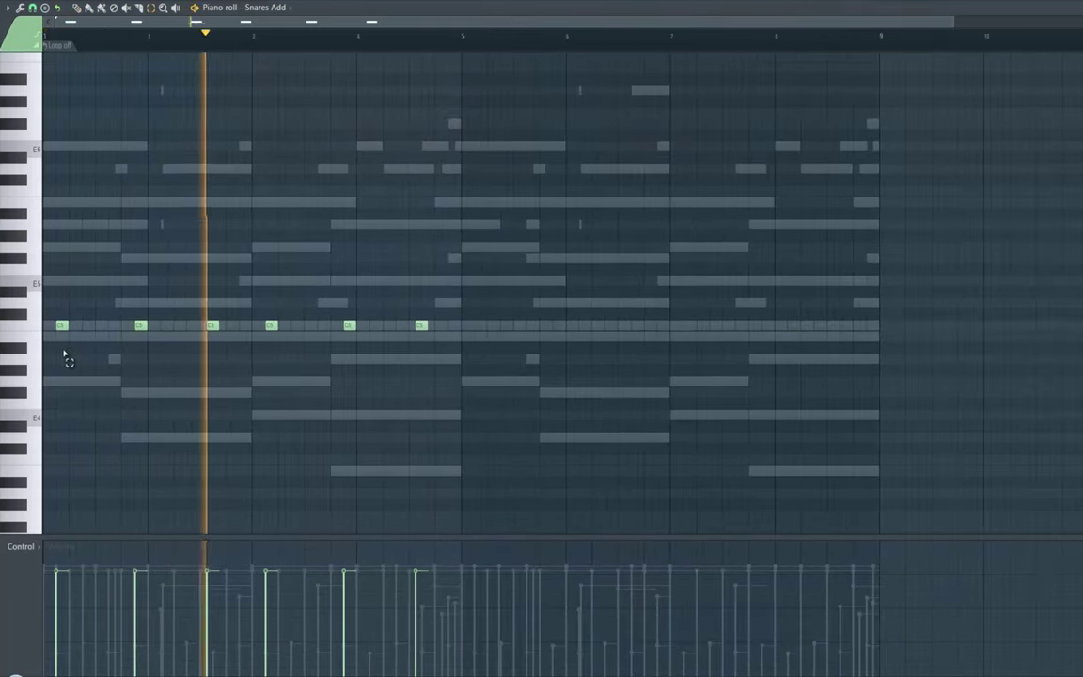
- Duplicate the four-bar Snares Add pattern into bars 5 to 8, shift the copies earlier, and stop playback
key(ctrl+a)
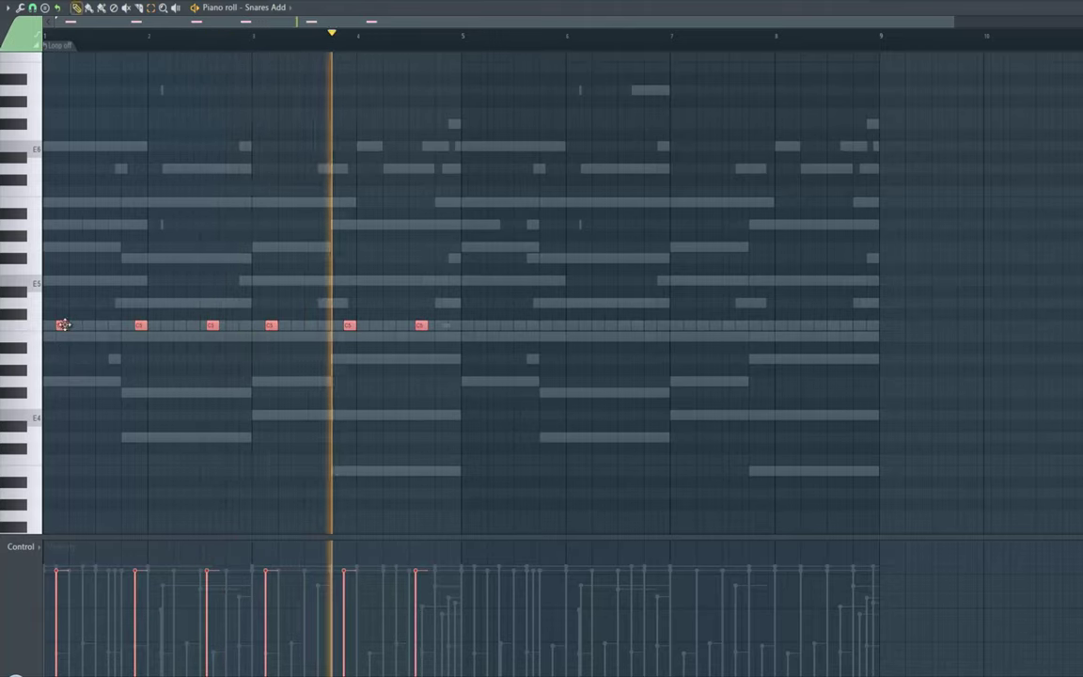
key(ctrl+b)
key(shift+Left)
key(shift+Left)
key(shift+Left)
key(shift+Left)
key(shift+Left)
key(shift+Left)
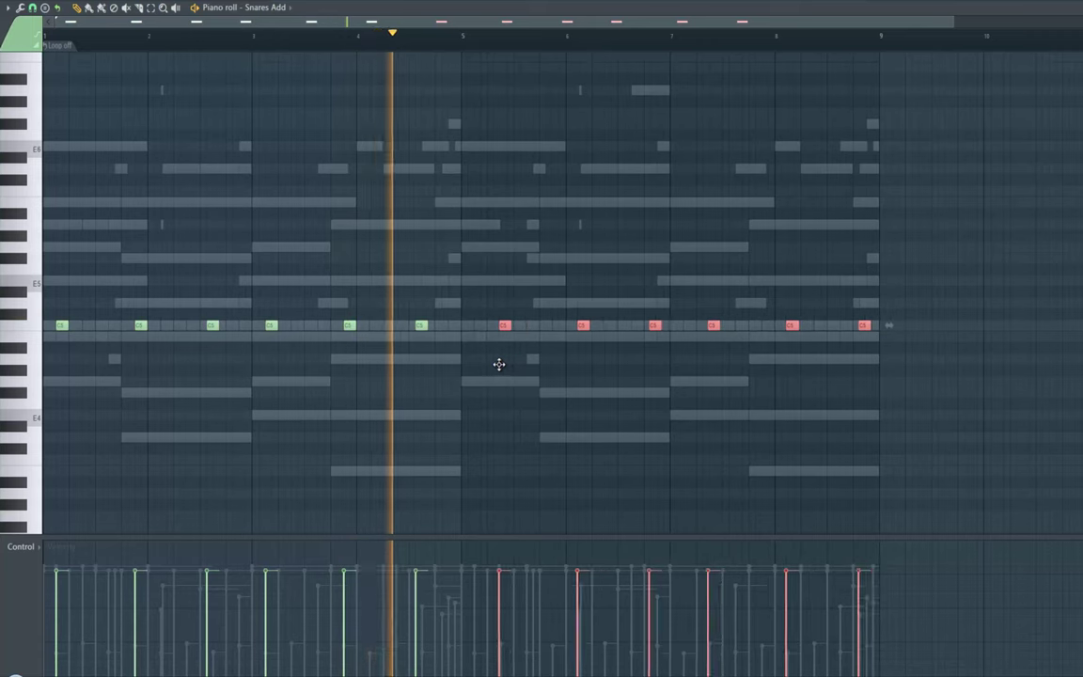
key(space)
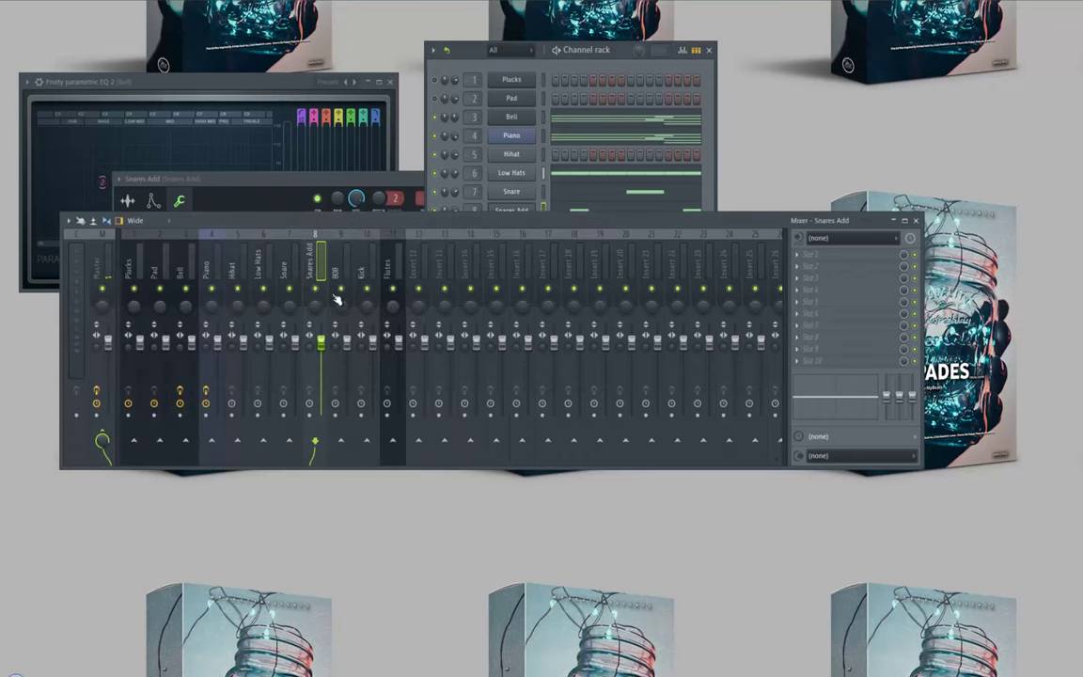
- Solo the 808 mixer track and load Fruity parametric EQ 2 on it, rolling off the lowest frequencies with a high-pass band
click(342, 285)
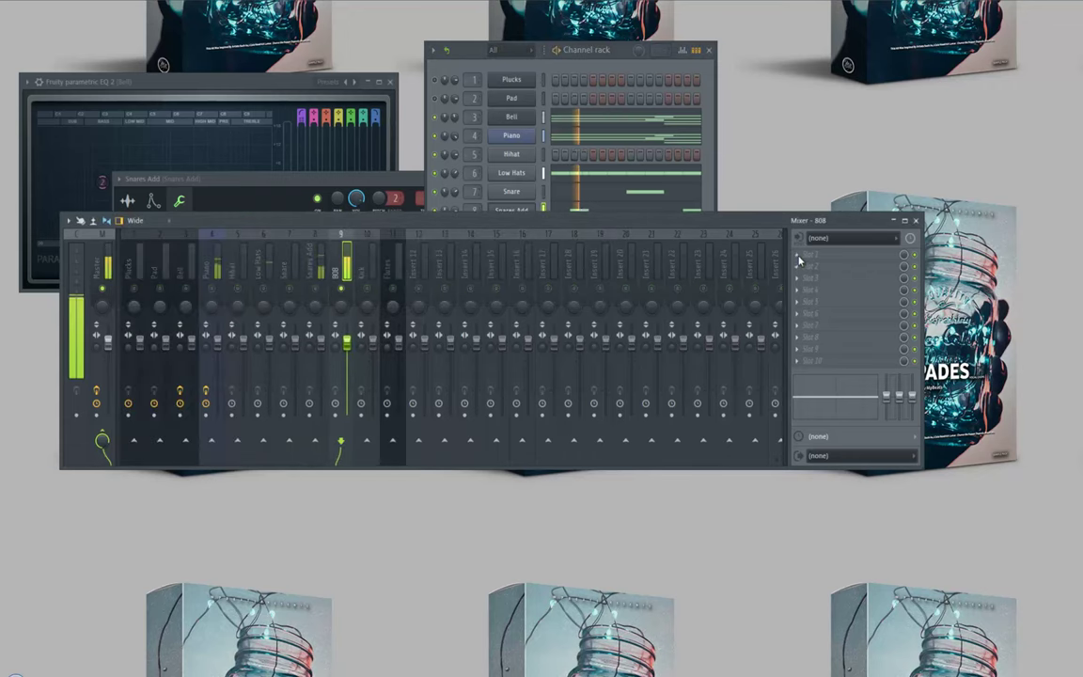
click(799, 260)
click(645, 341)
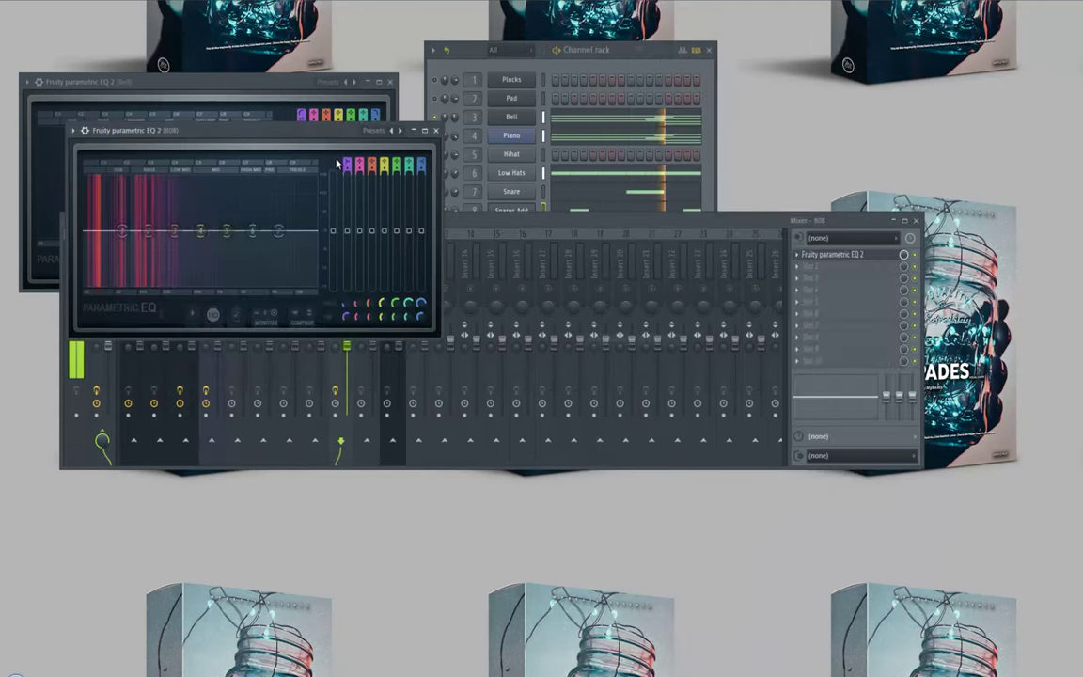
drag(346, 167, 346, 158)
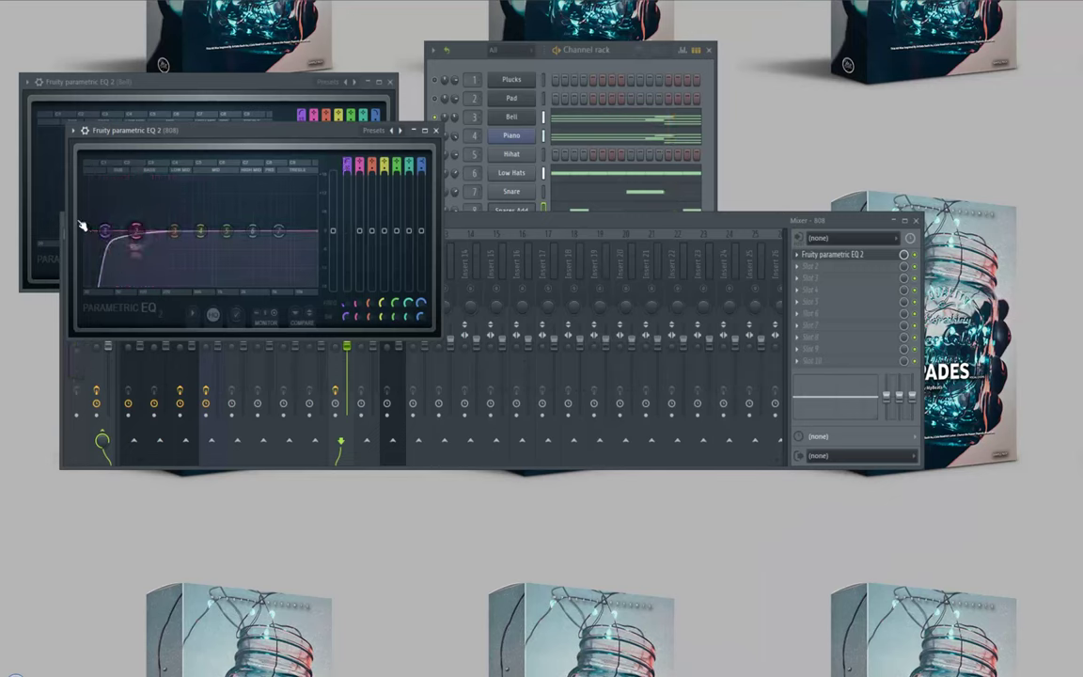
key(space)
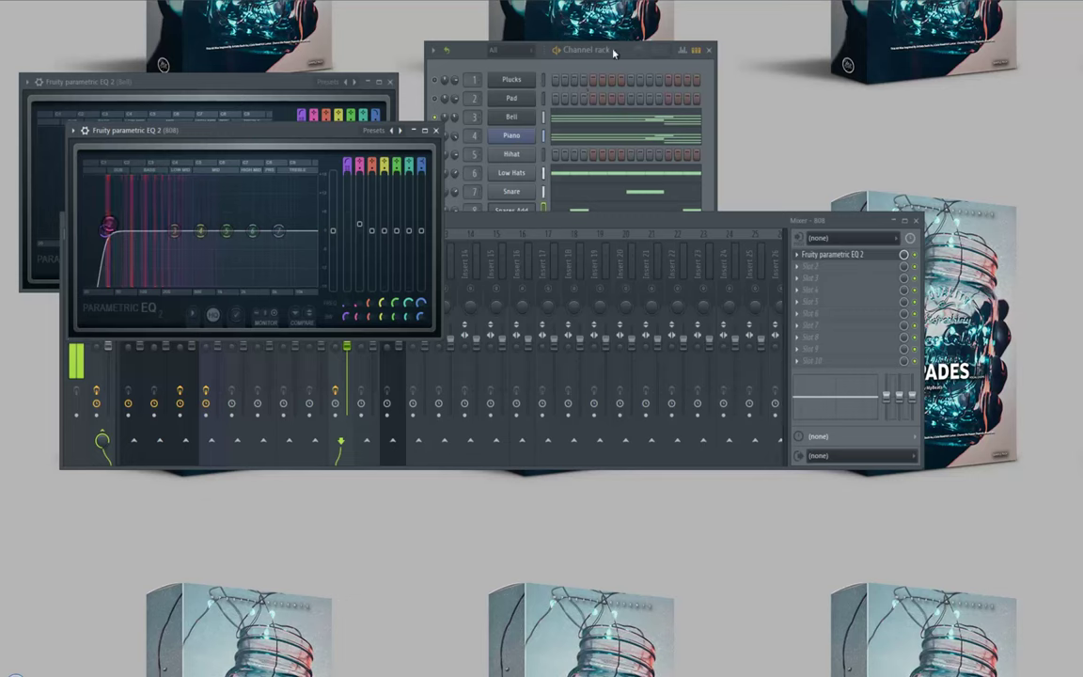
- Take the 808 mixer track out of solo so that all tracks play again
click(614, 53)
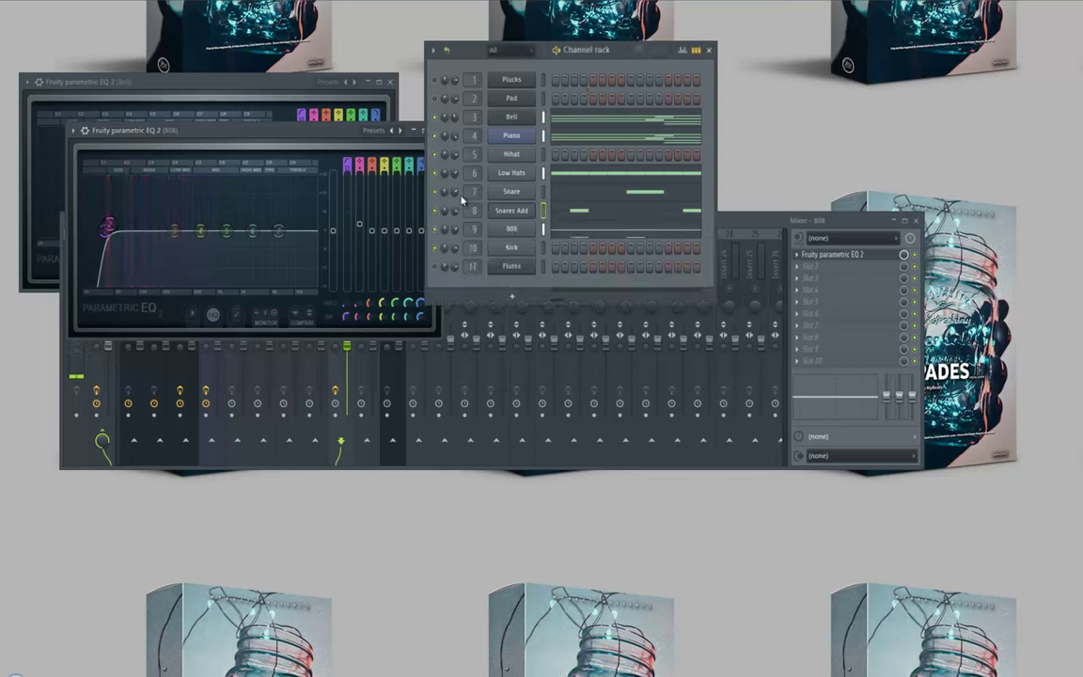
click(737, 229)
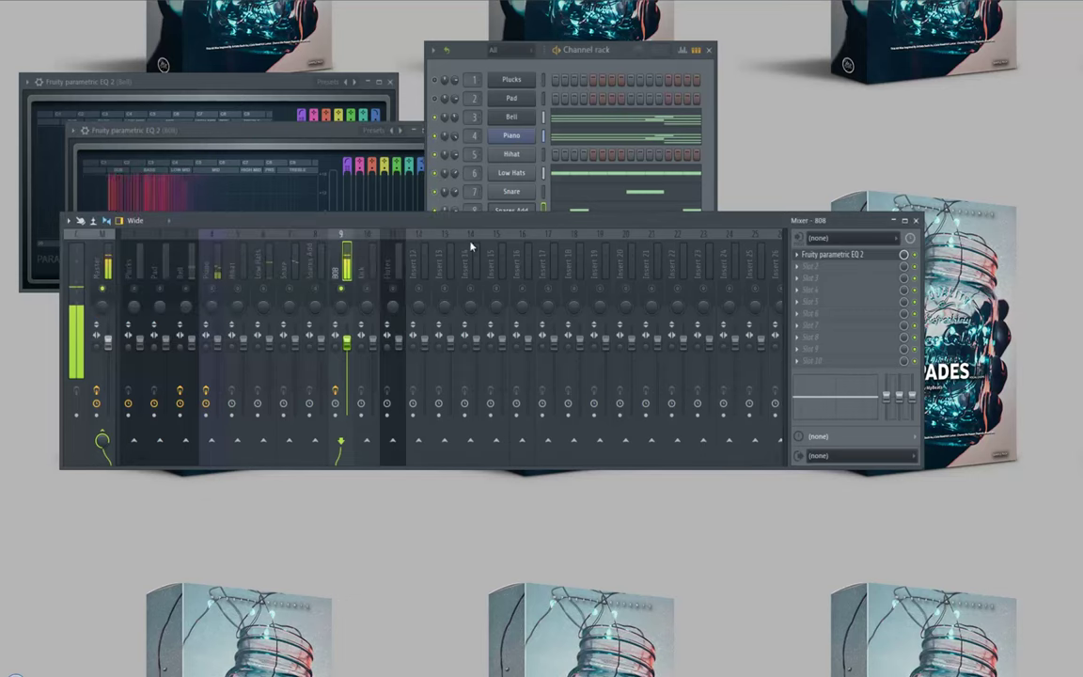
right_click(342, 288)
- Open the Kick channel's piano roll and convert its one-bar loop into real kick notes at the start of every bar
click(625, 55)
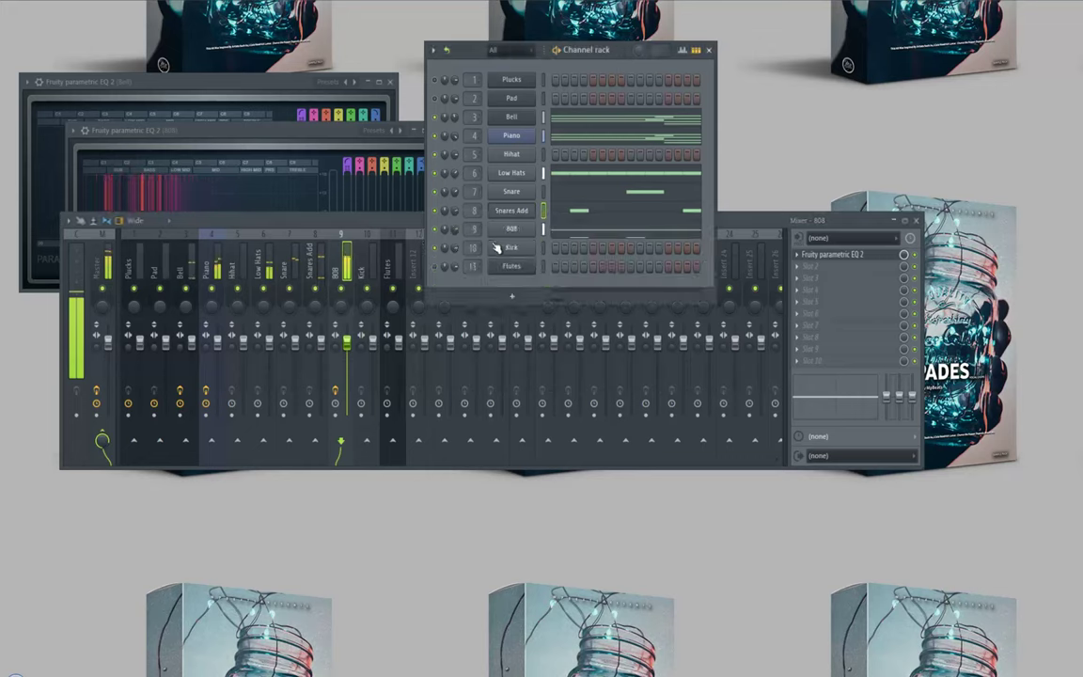
right_click(523, 251)
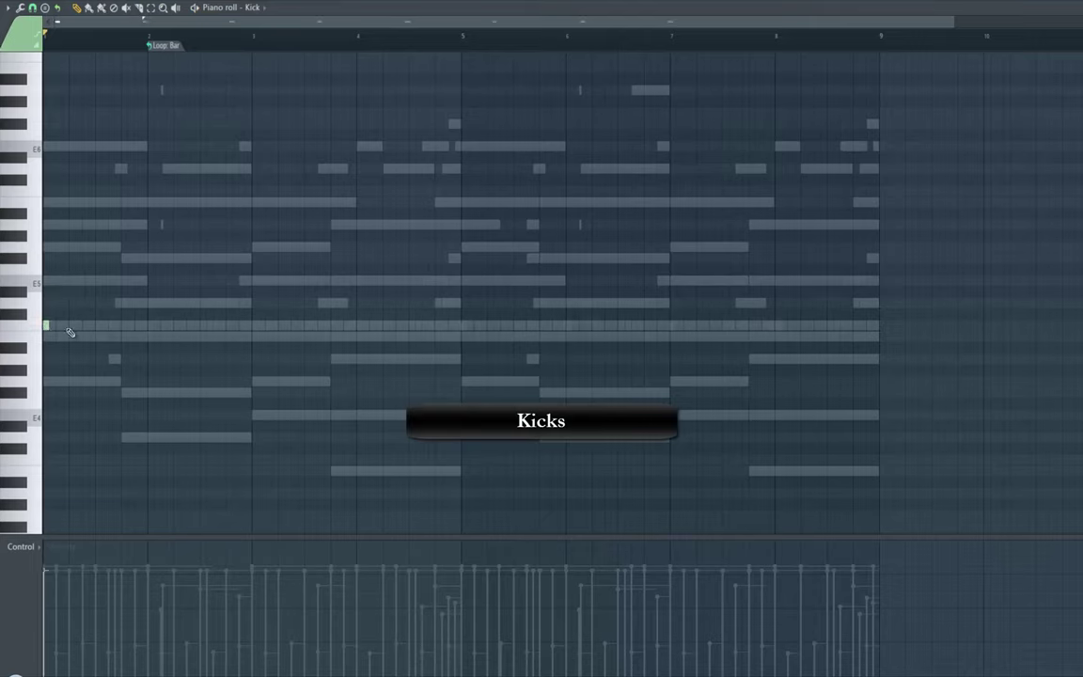
drag(951, 21, 351, 49)
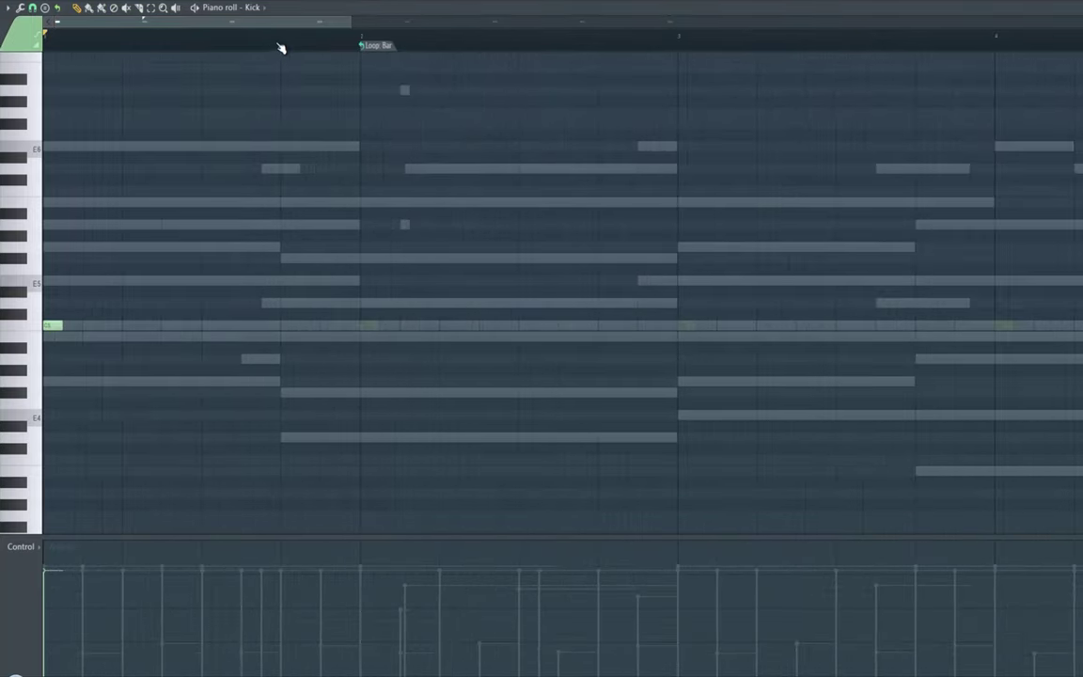
click(373, 50)
click(396, 158)
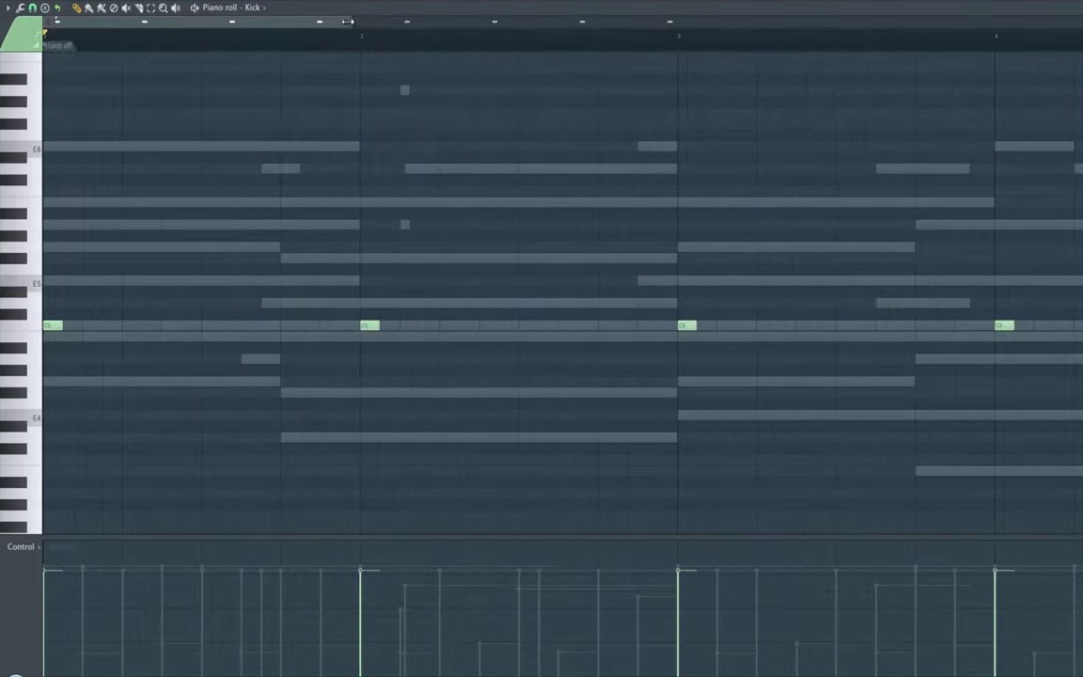
- Delete the kick notes from bar 5 to bar 8
drag(348, 21, 1079, 28)
key(space)
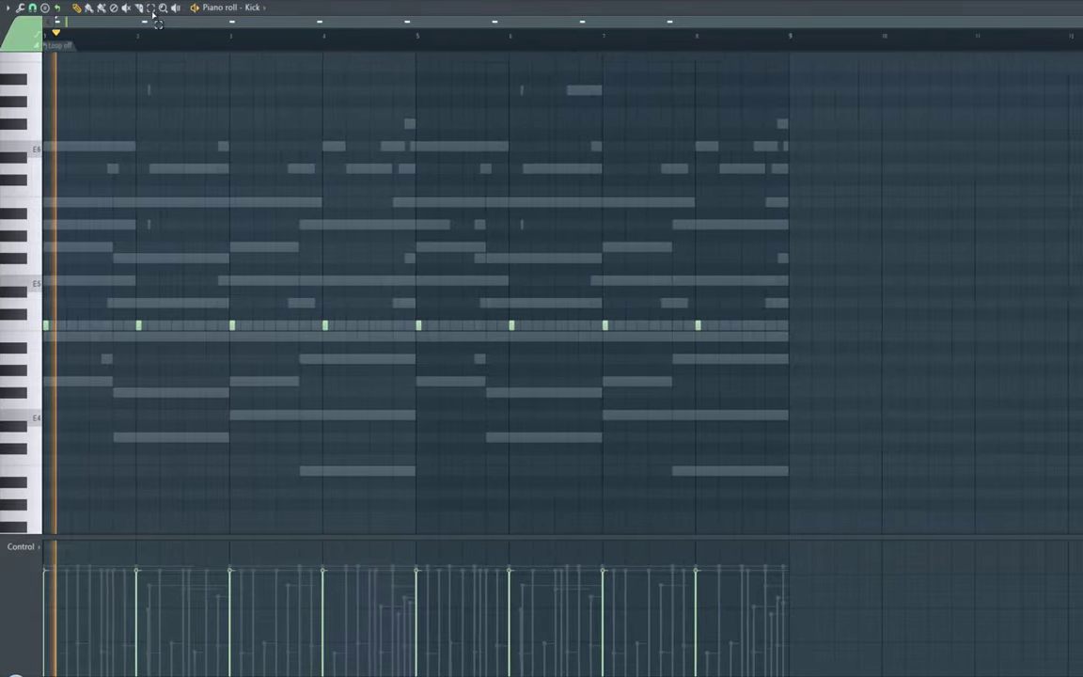
drag(391, 287, 667, 336)
key(Delete)
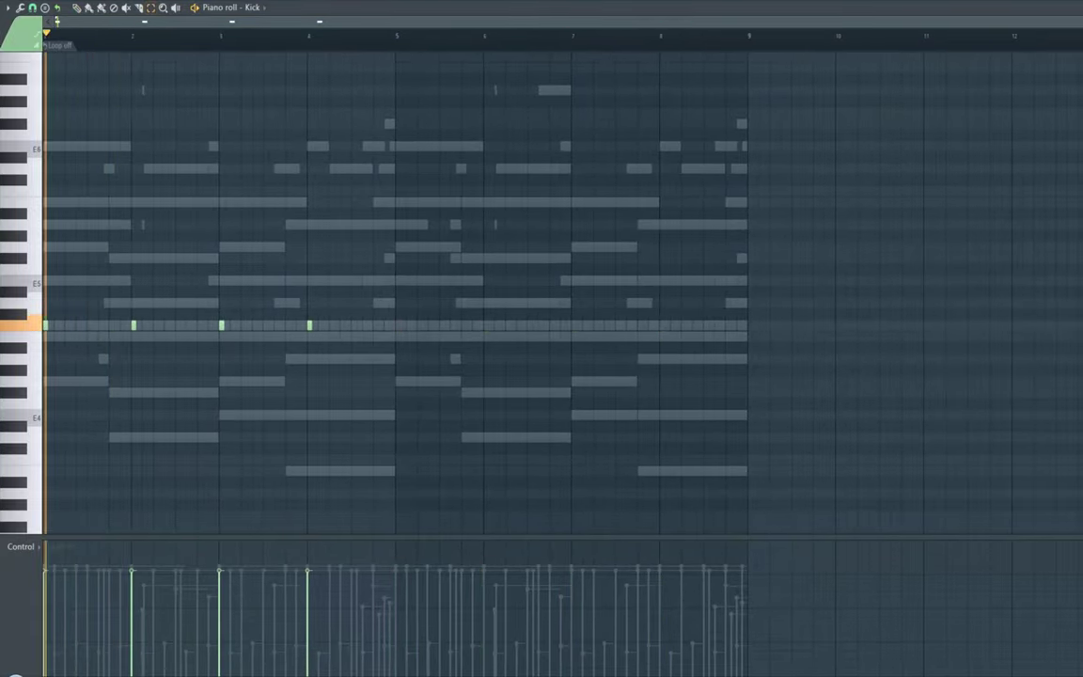
- Add a kick one and a half beats into bars 1 and 2, and raise the kick velocities slightly
drag(1079, 22, 358, 71)
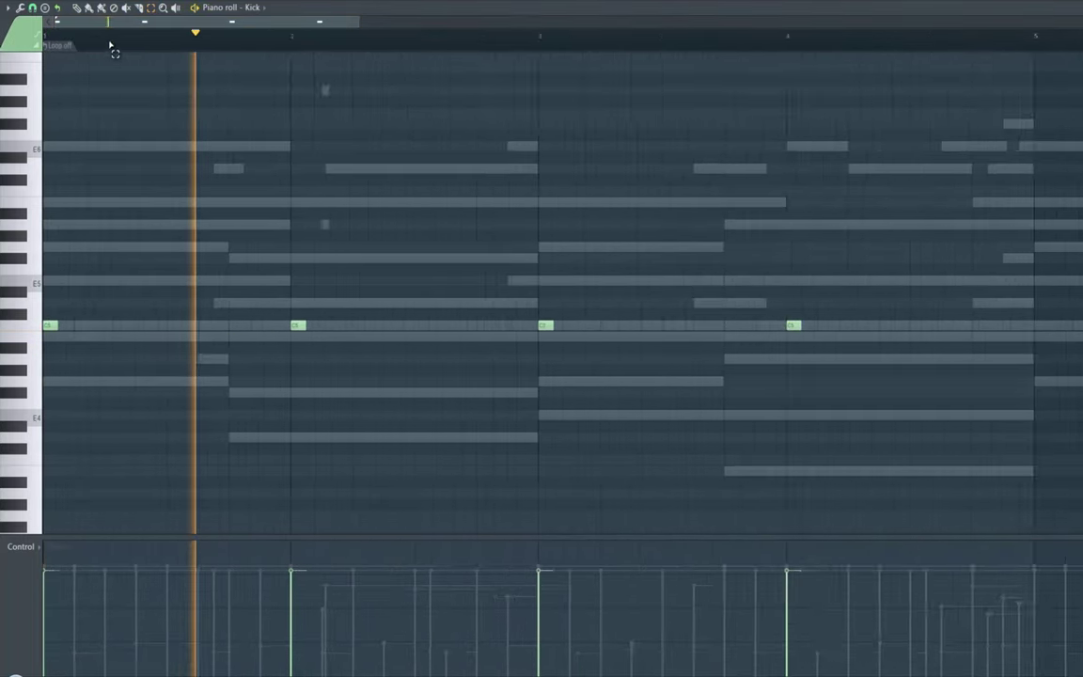
key(space)
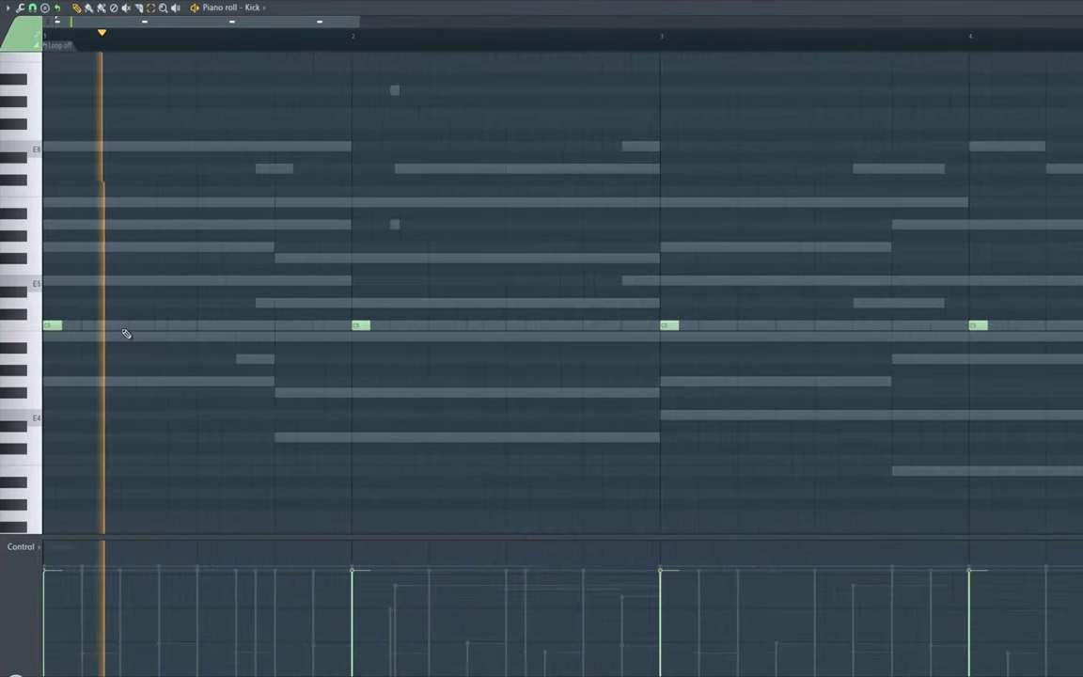
key(space)
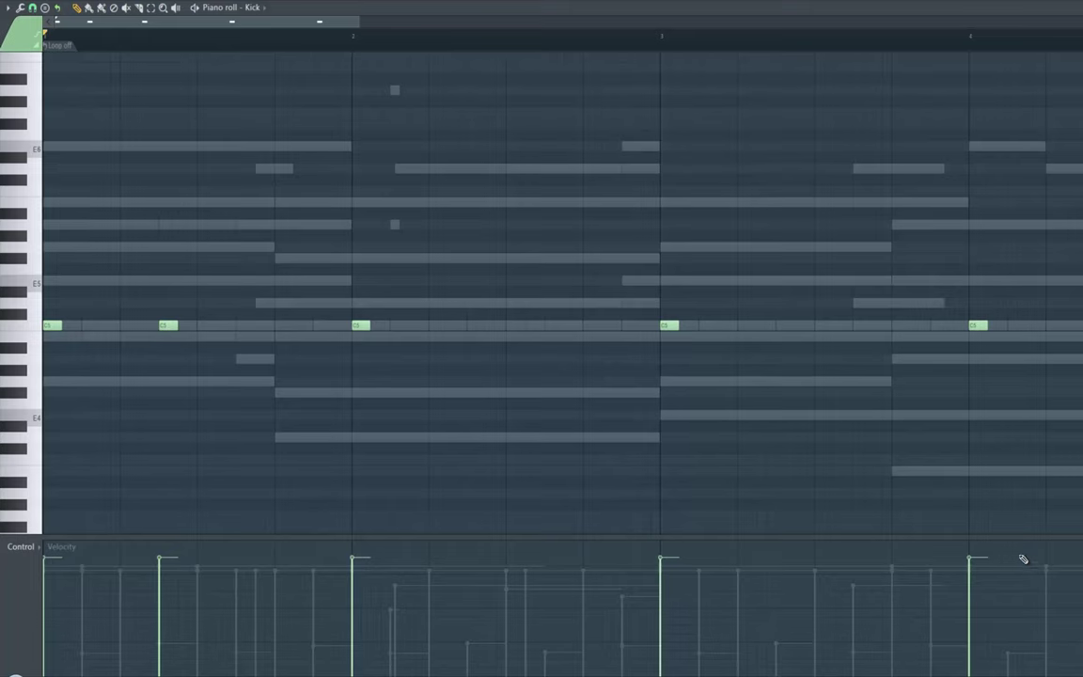
key(F6)
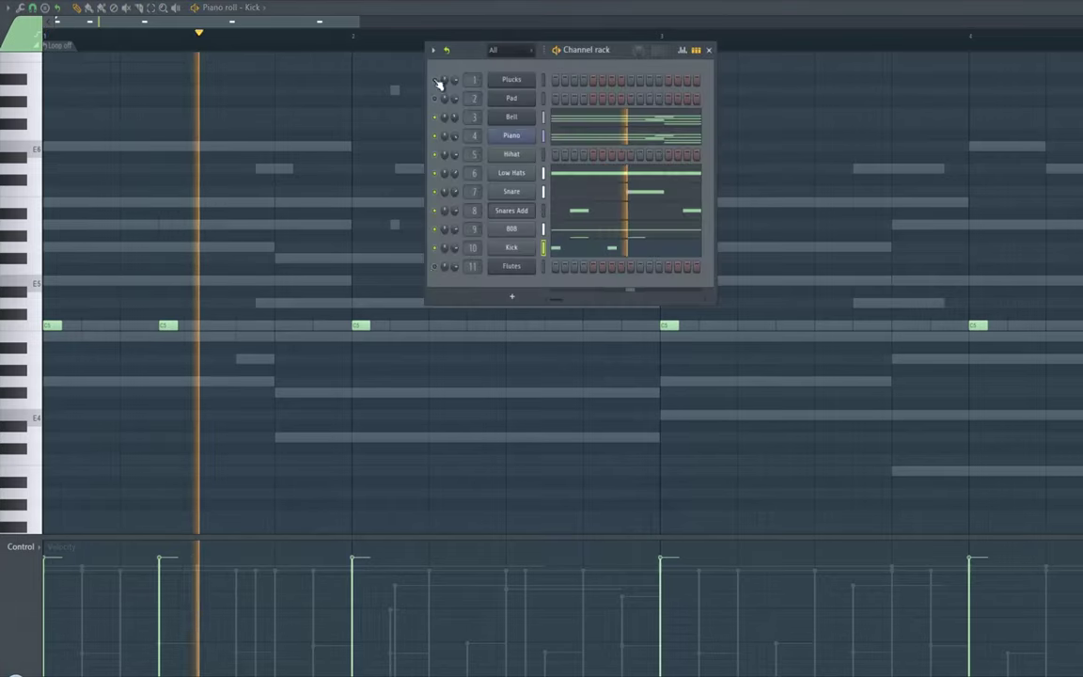
key(F6)
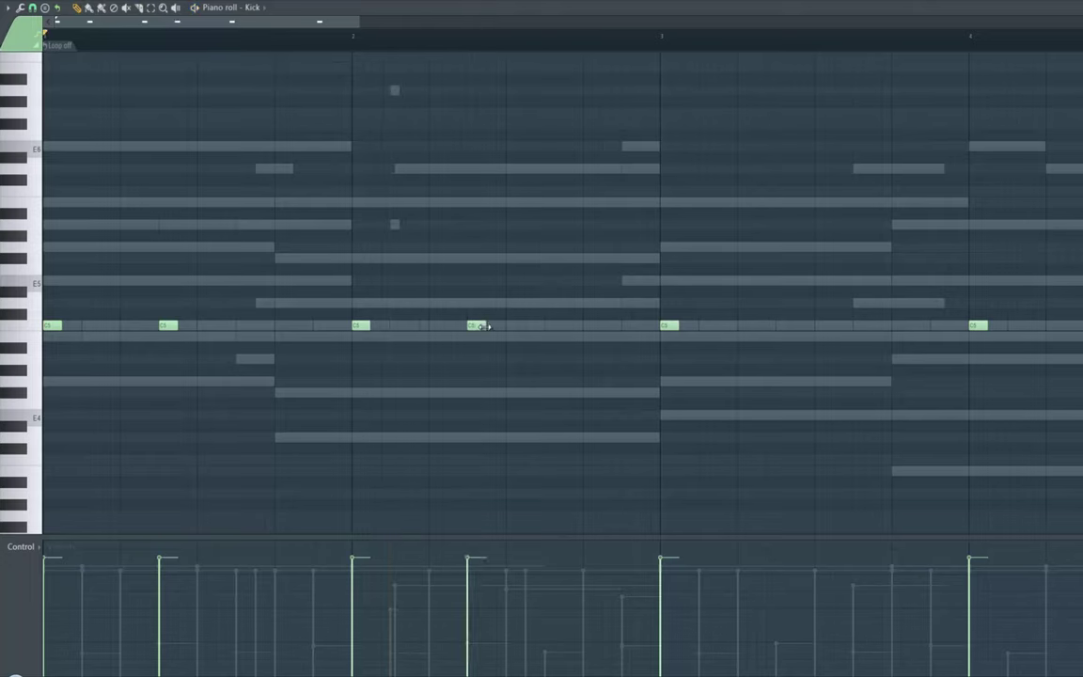
- Place a second kick directly before the one near the middle of bar 2, removing the extra hit after it
click(488, 326)
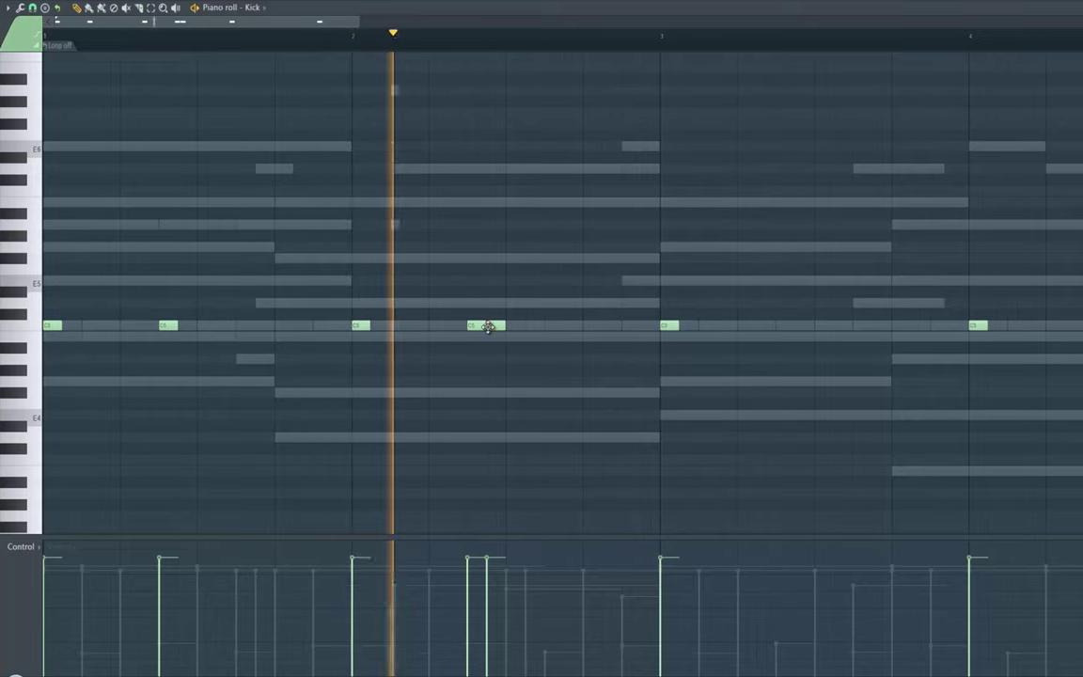
key(space)
drag(471, 326, 463, 327)
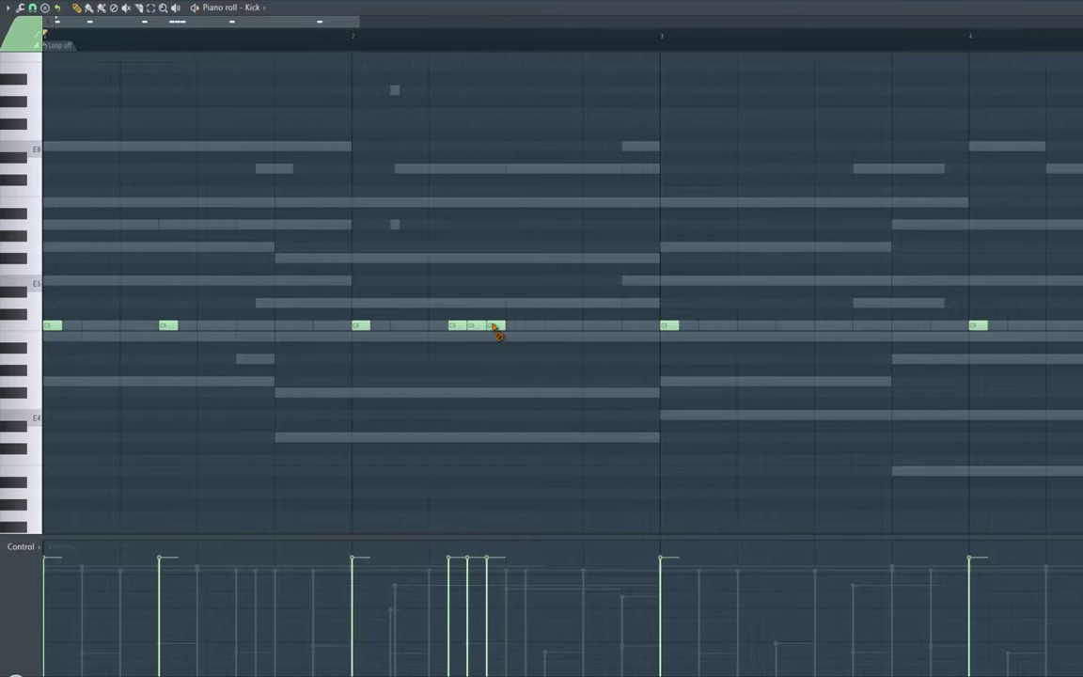
right_click(497, 327)
key(space)
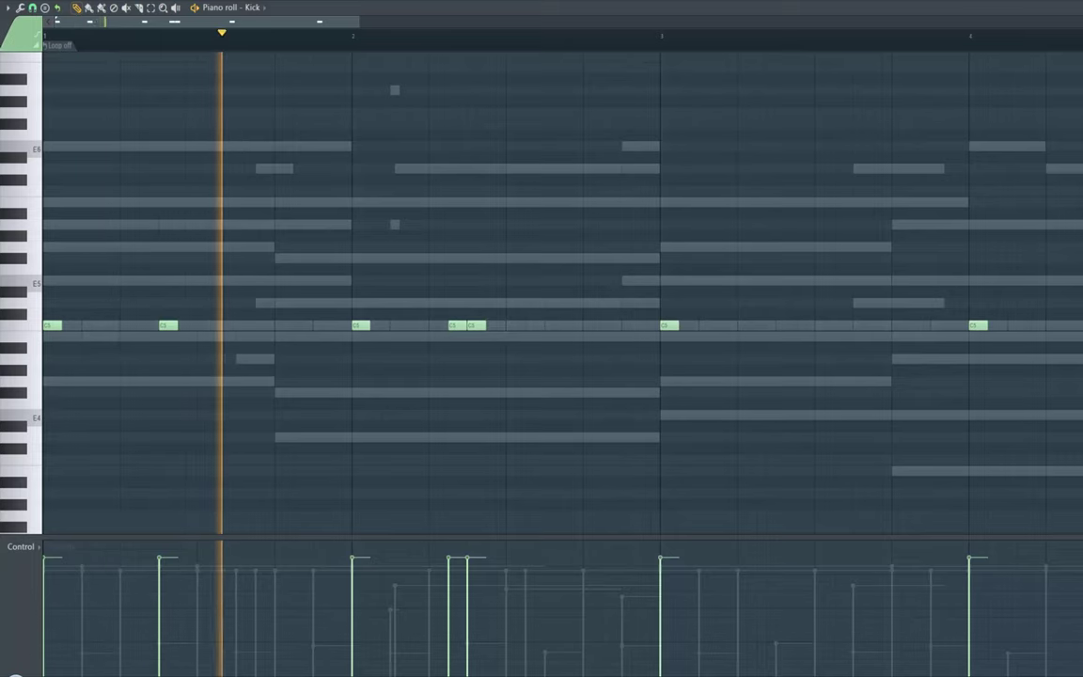
- Add a roll of three short kicks near the end of bar 2 with rising velocities
click(13, 1)
click(21, 20)
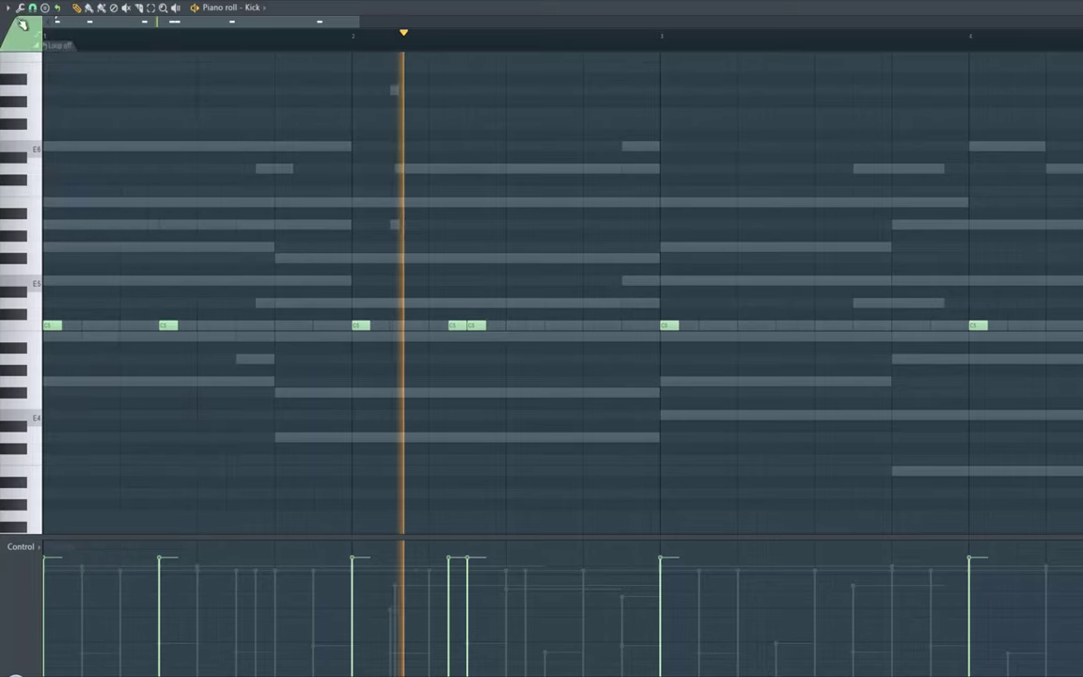
click(627, 325)
key(space)
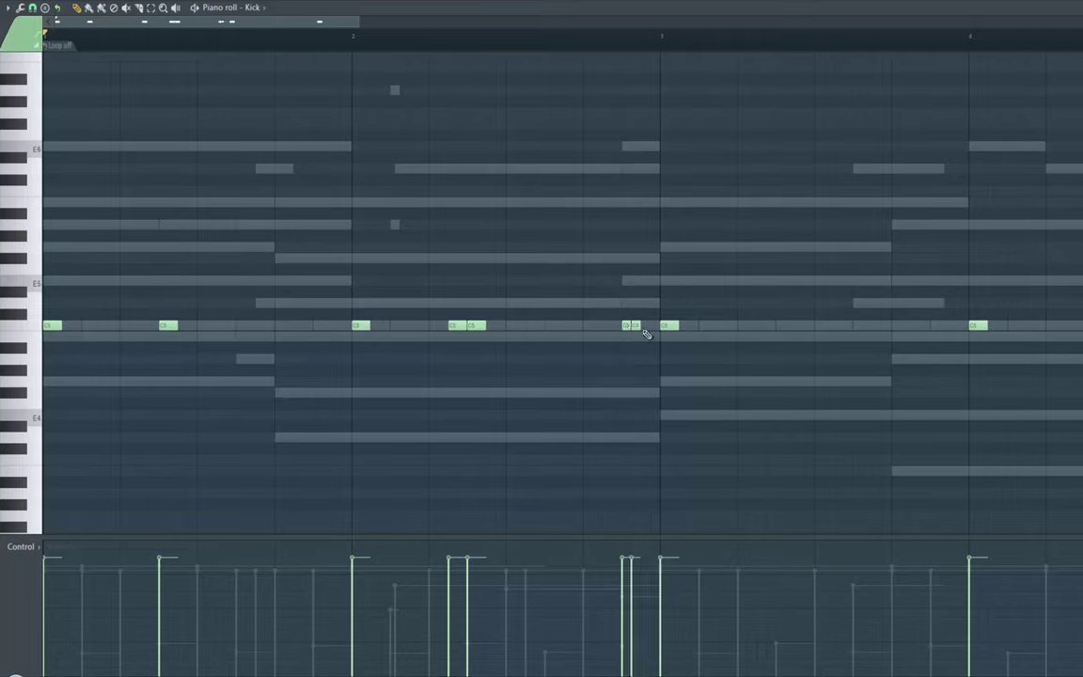
key(space)
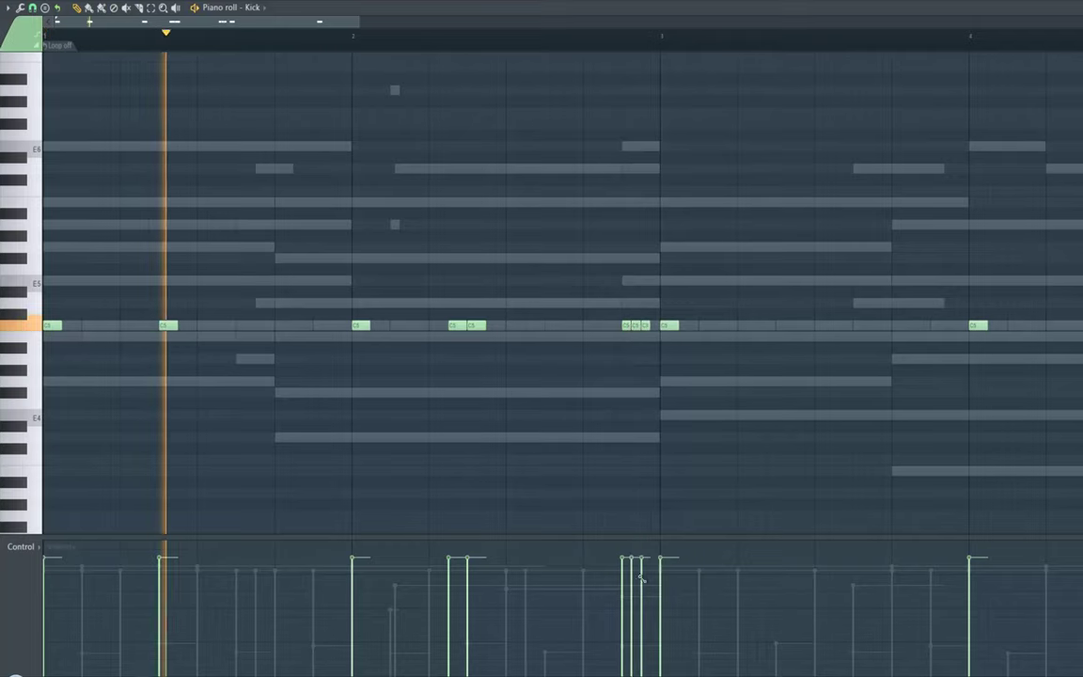
drag(622, 589, 647, 573)
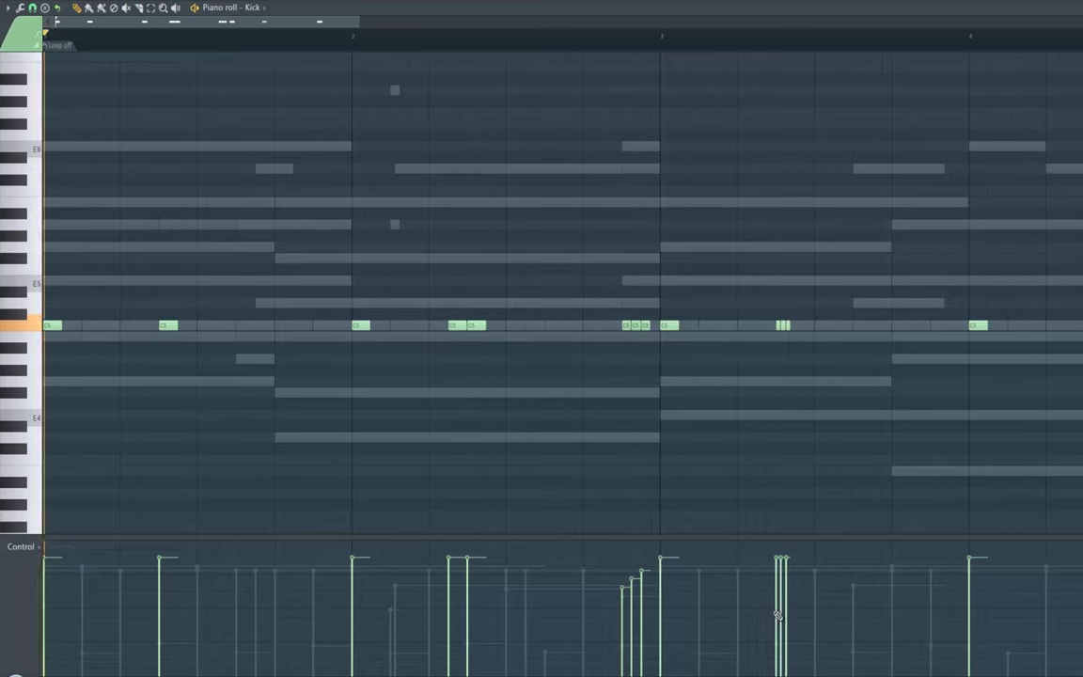
- Add a faster three-hit kick roll just before the middle of bar 3 and give it rising velocities
drag(777, 601, 787, 584)
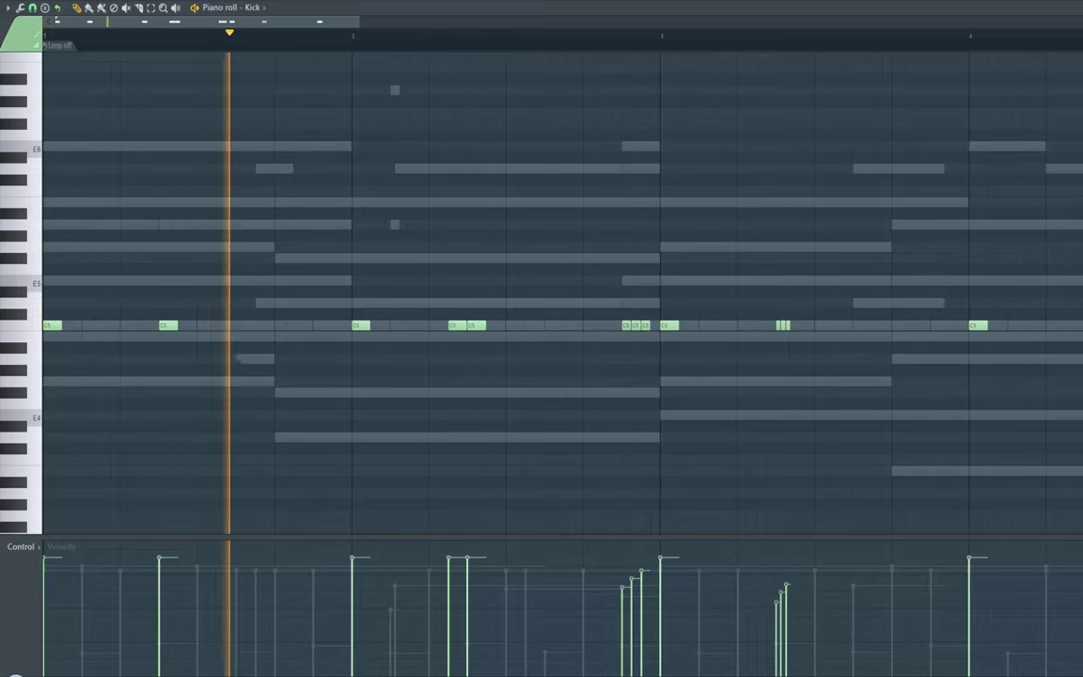
click(11, 1)
click(21, 20)
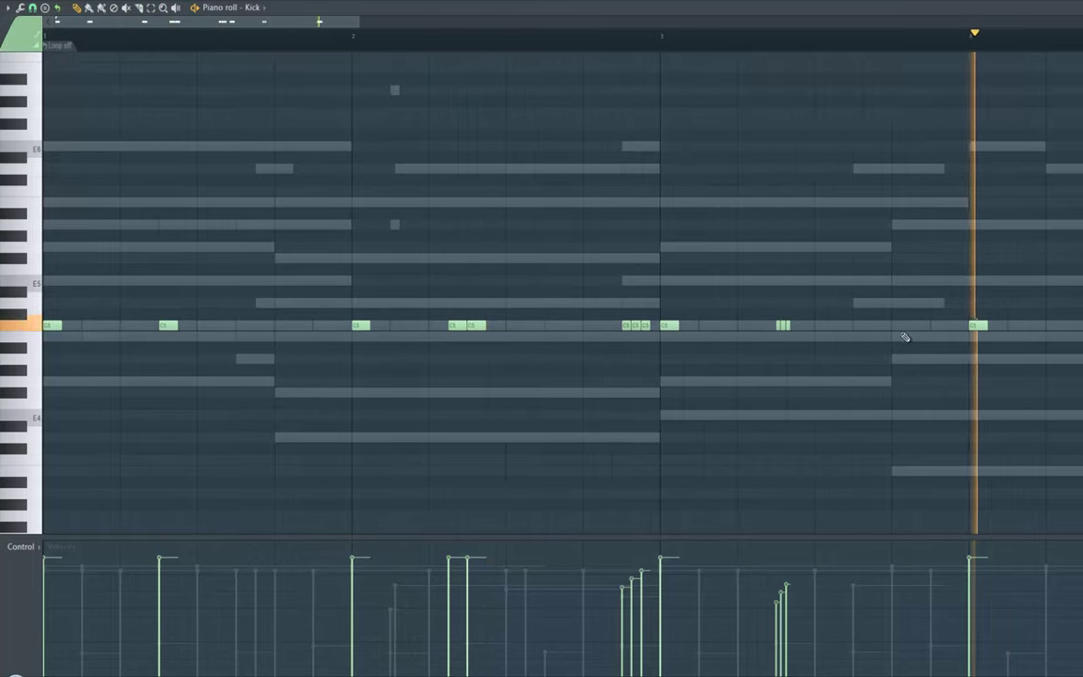
- Add a longer kick half a beat into bar 4 and raise the bar 2 roll to a nearly even, full velocity
key(space)
click(1011, 326)
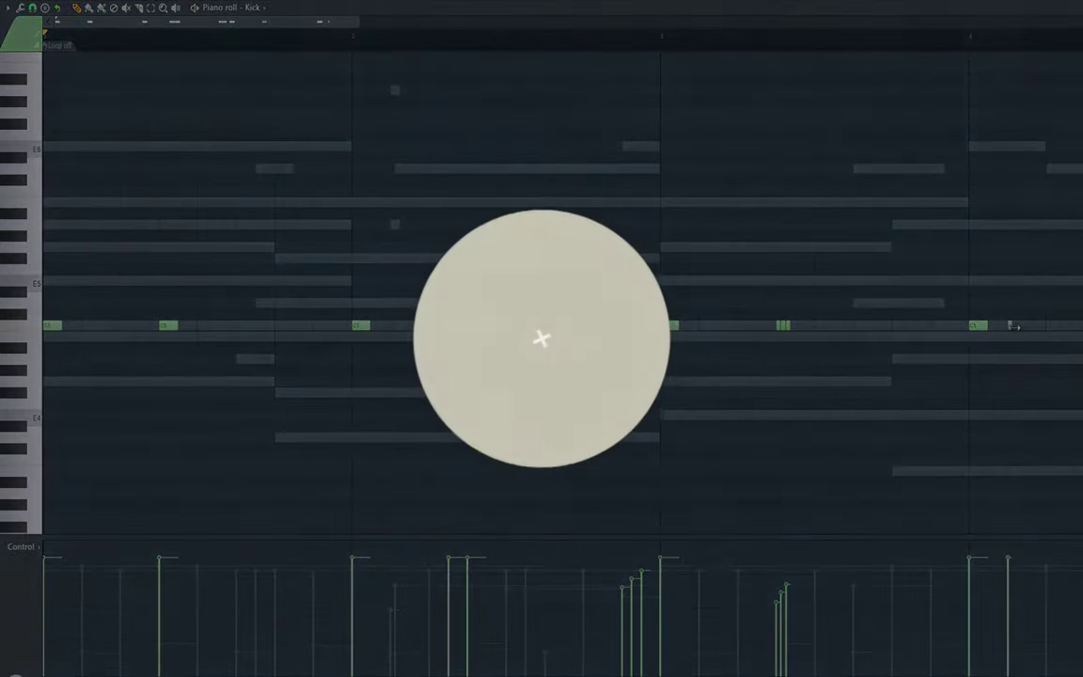
mouse_move(1015, 326)
mouse_down()
mouse_move(1046, 326)
mouse_move(1007, 326)
mouse_up()
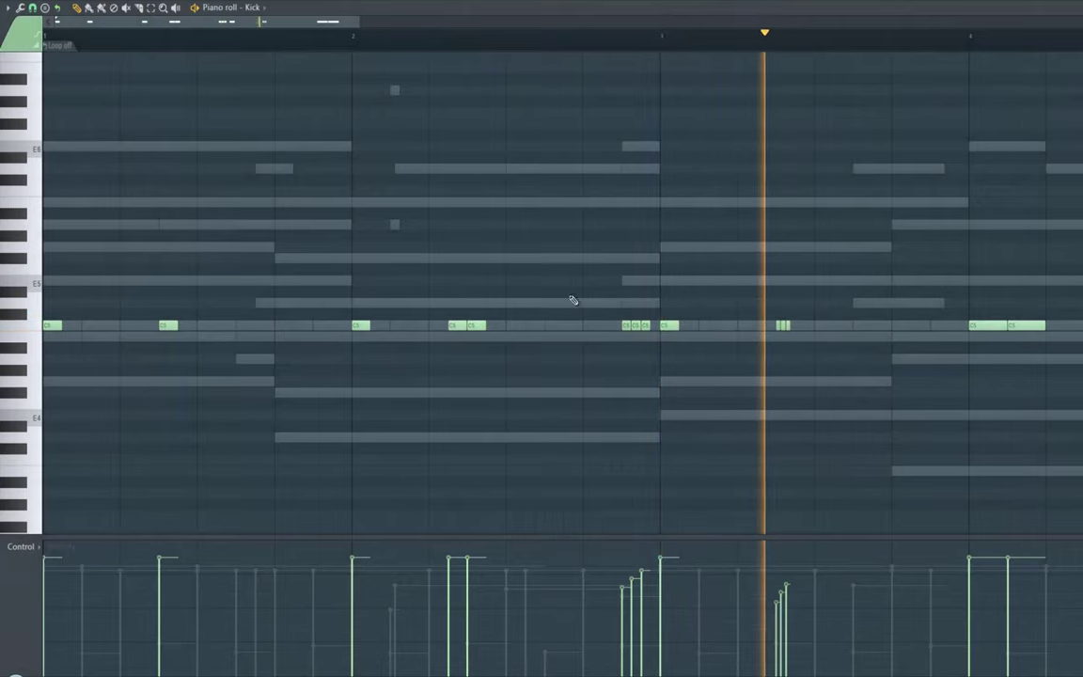
mouse_move(624, 569)
mouse_down()
mouse_move(624, 558)
mouse_move(643, 559)
mouse_up()
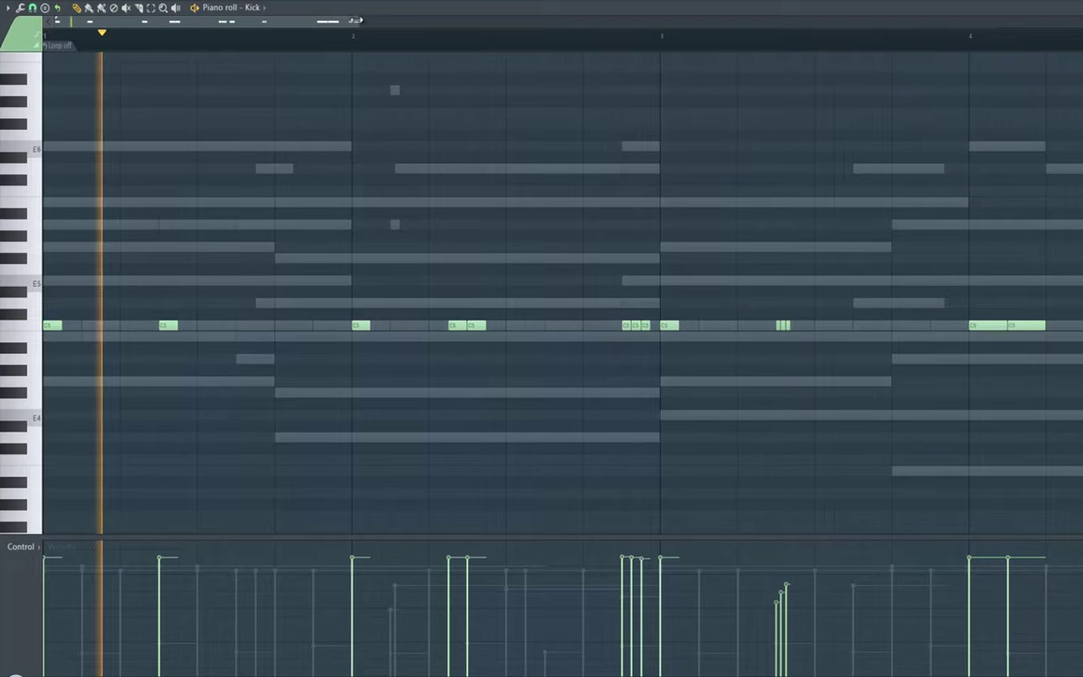
- Add kicks just before the middle of bar 4, twice in a row near its end, and once near the end of bar 3
scroll(658, 72, down, 4)
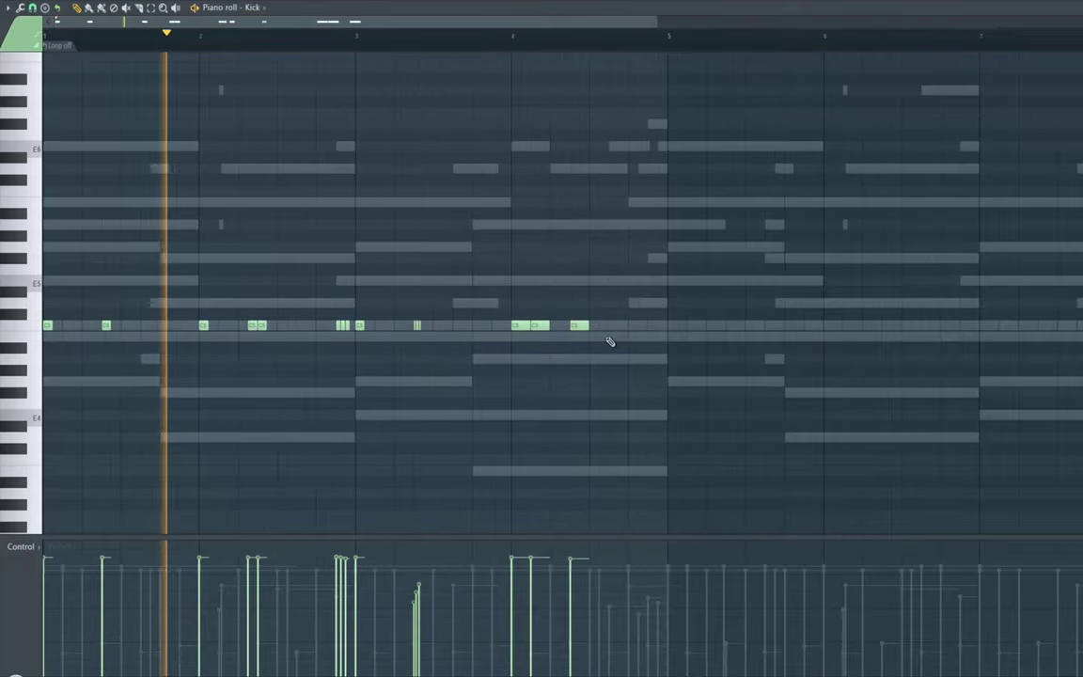
click(648, 325)
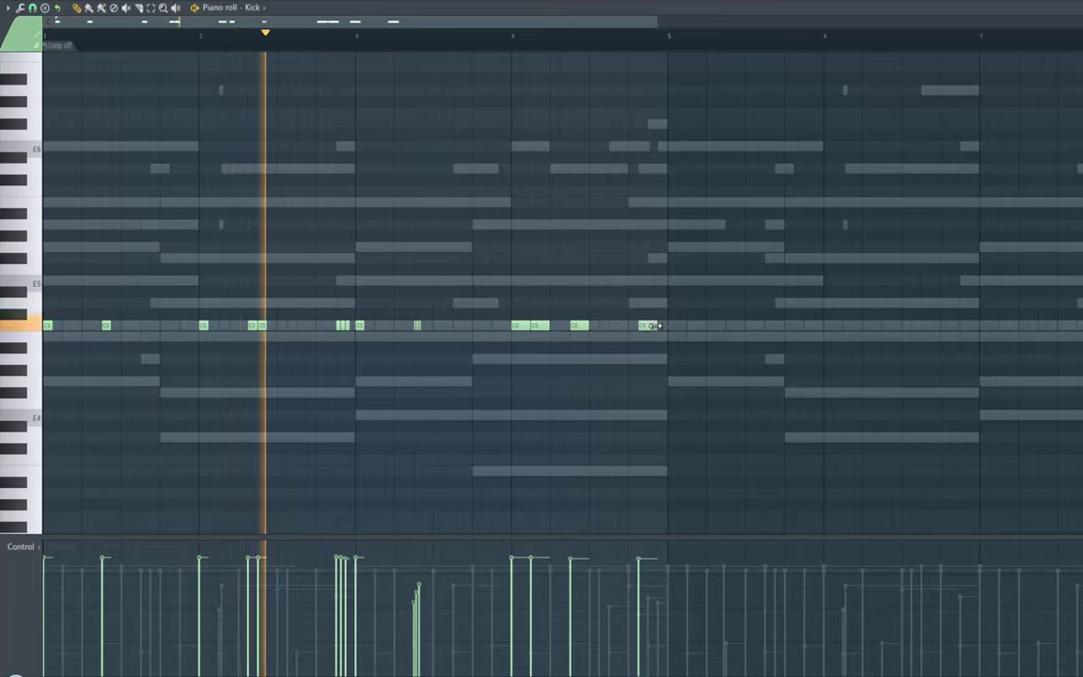
click(649, 326)
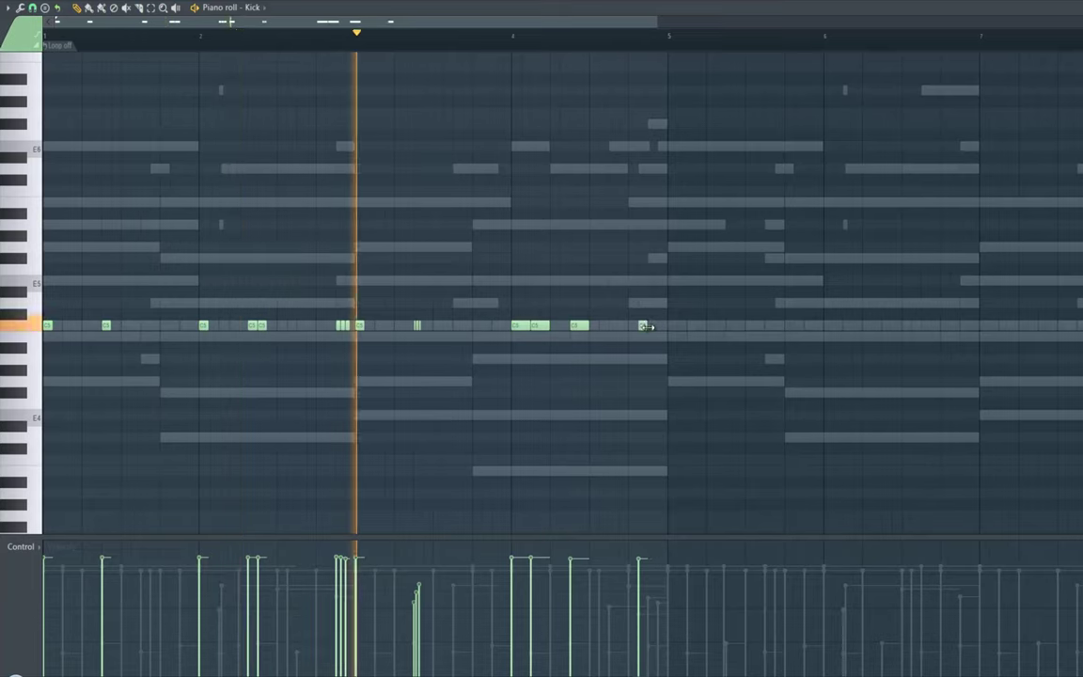
click(484, 326)
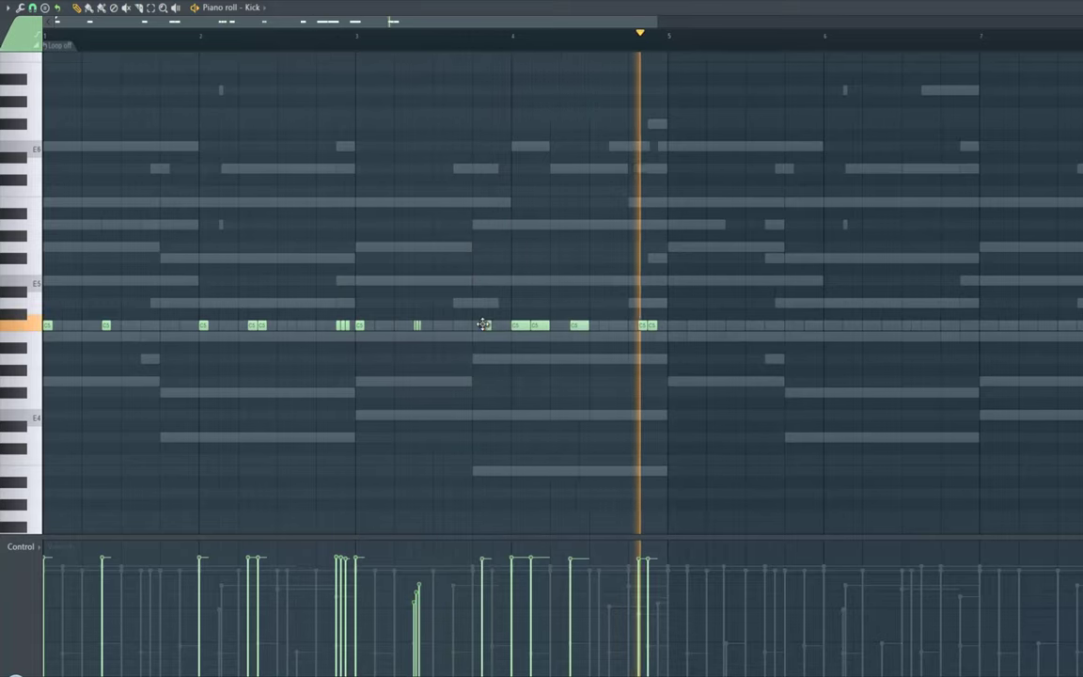
- Select all the kicks in bars 1 to 4 and duplicate them into bars 5 to 8
click(150, 9)
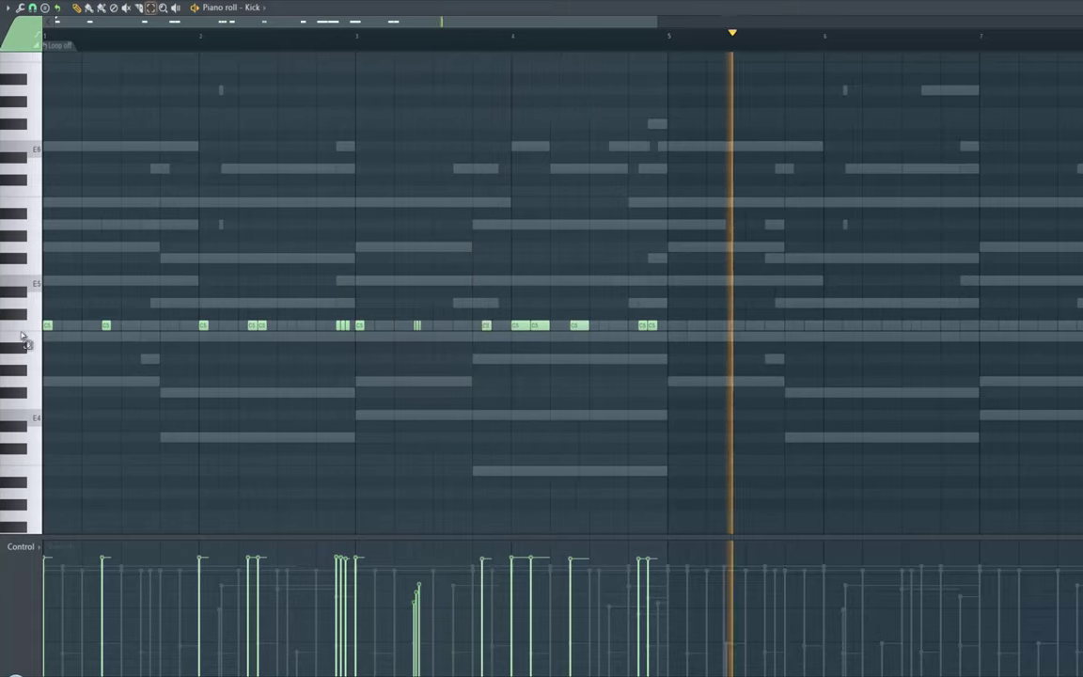
click(18, 329)
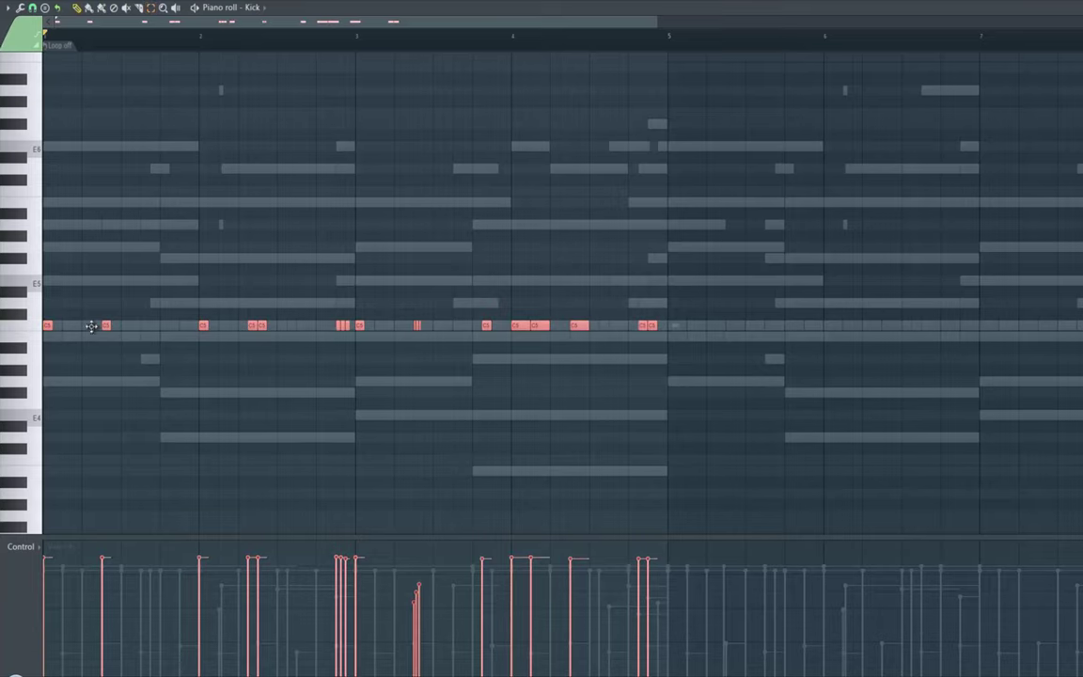
mouse_move(91, 326)
mouse_down()
mouse_move(711, 365)
mouse_move(667, 356)
mouse_up()
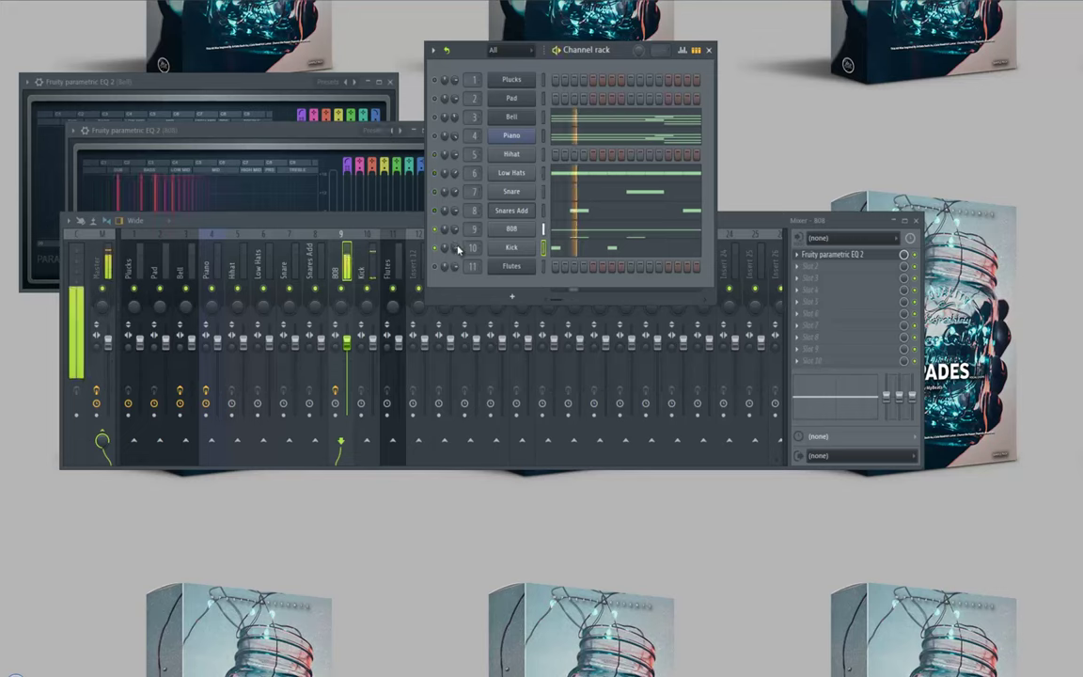
- Add a Fruity soft clipper to the Kick's mixer track and raise its post gain
click(511, 248)
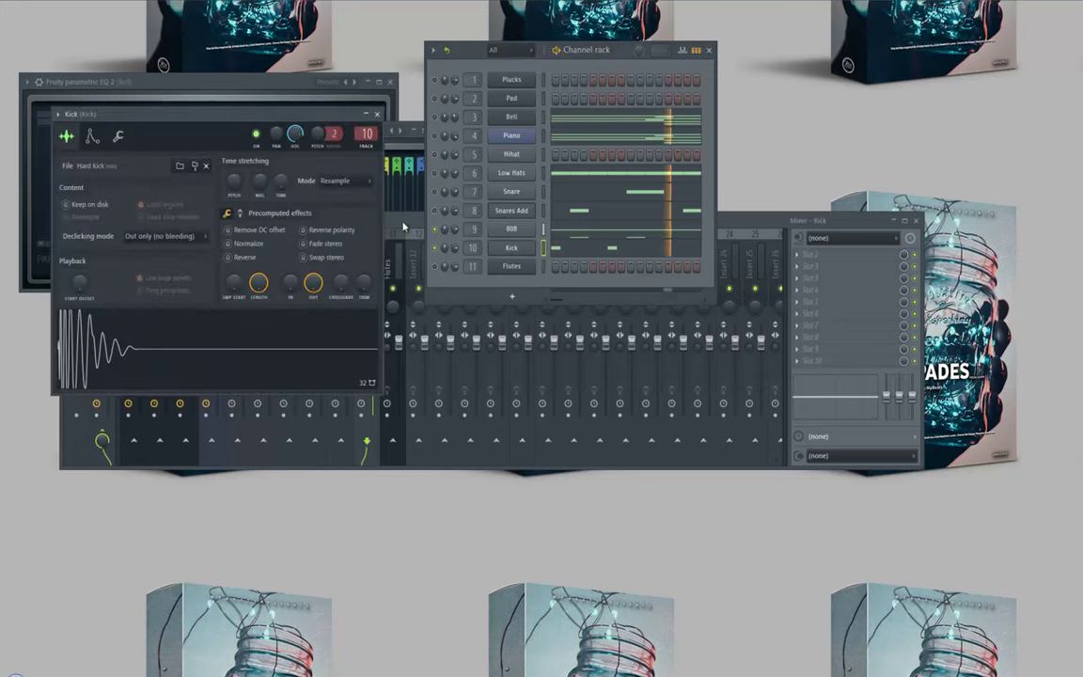
click(360, 274)
click(798, 259)
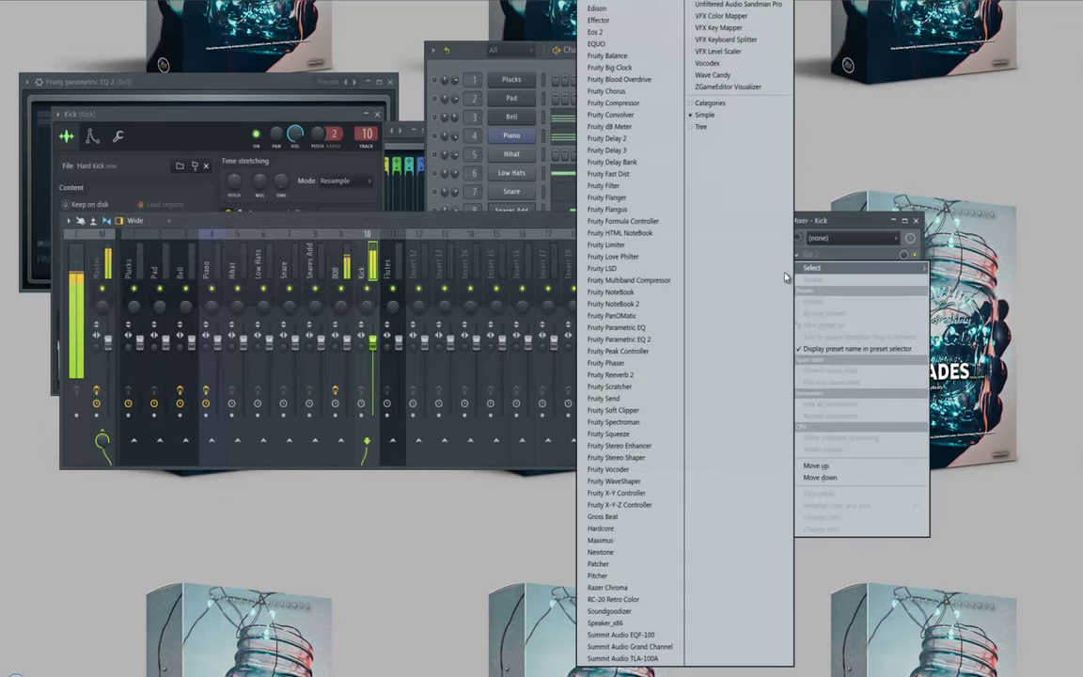
click(626, 413)
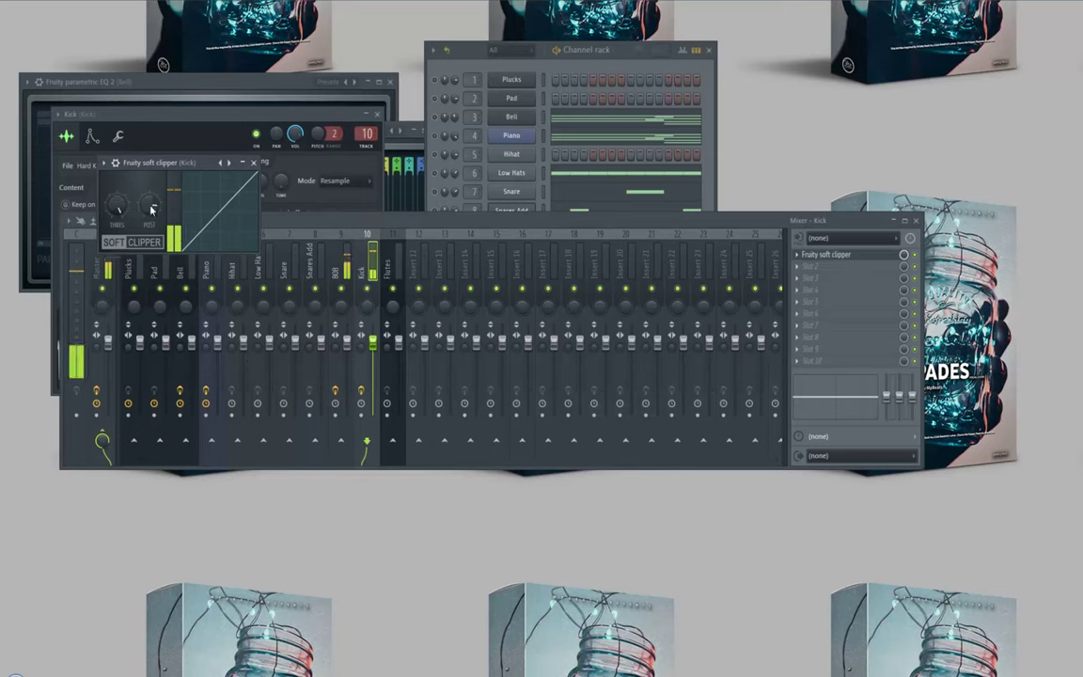
click(619, 59)
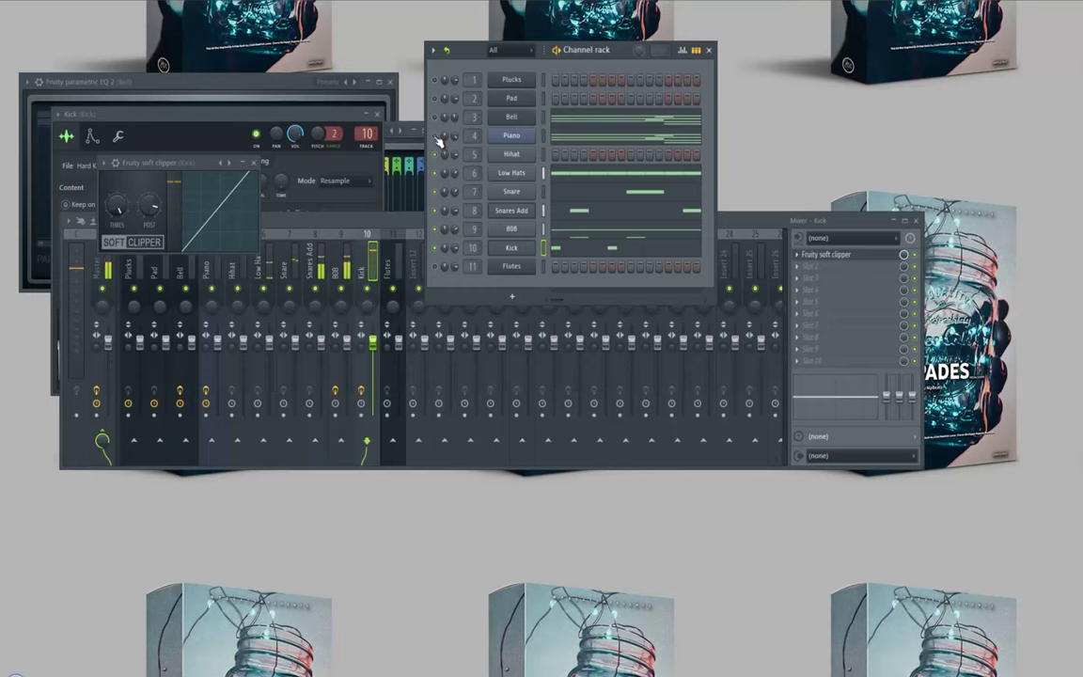
- Fill the Hihat channel every 2 steps and turn on the remaining steps of its first bar
right_click(511, 154)
click(555, 156)
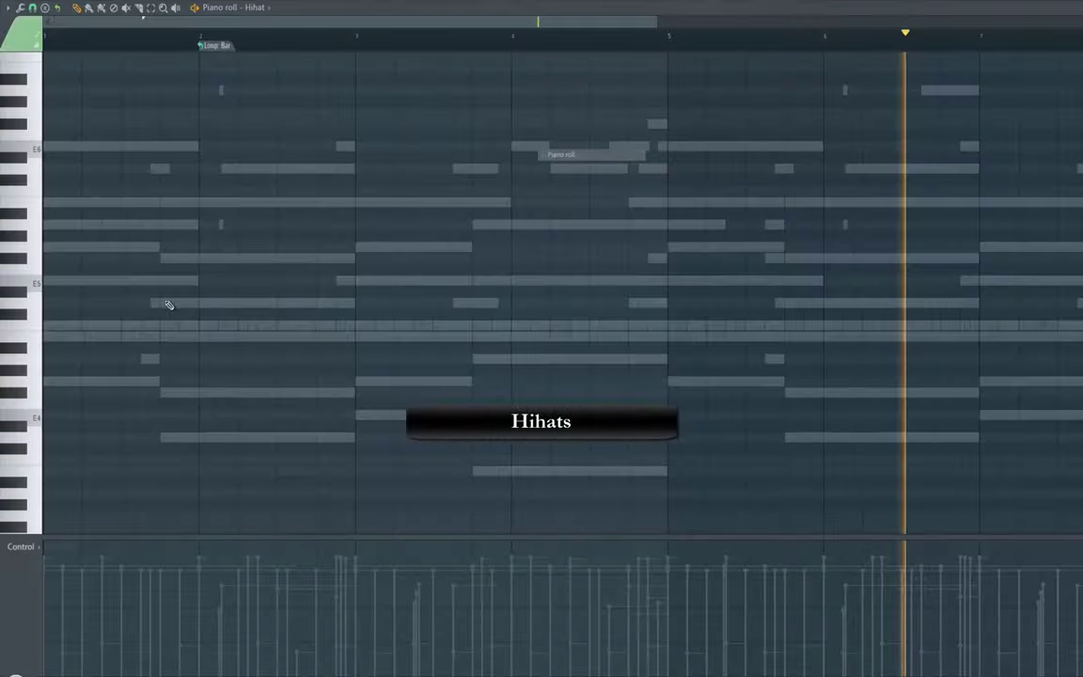
key(F6)
right_click(519, 167)
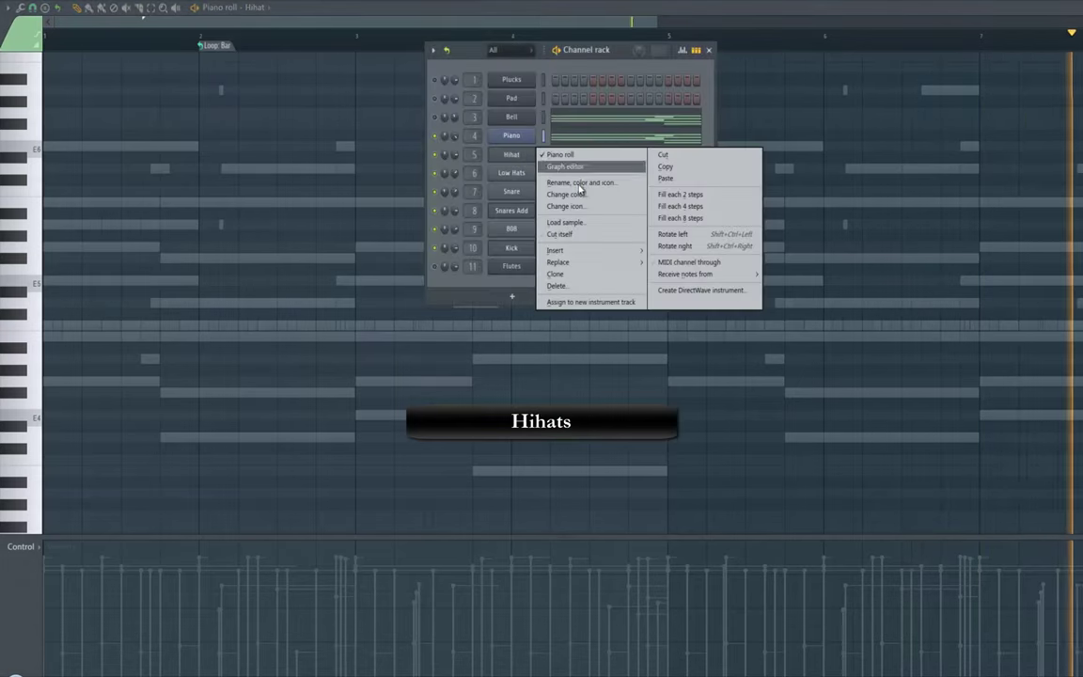
click(673, 194)
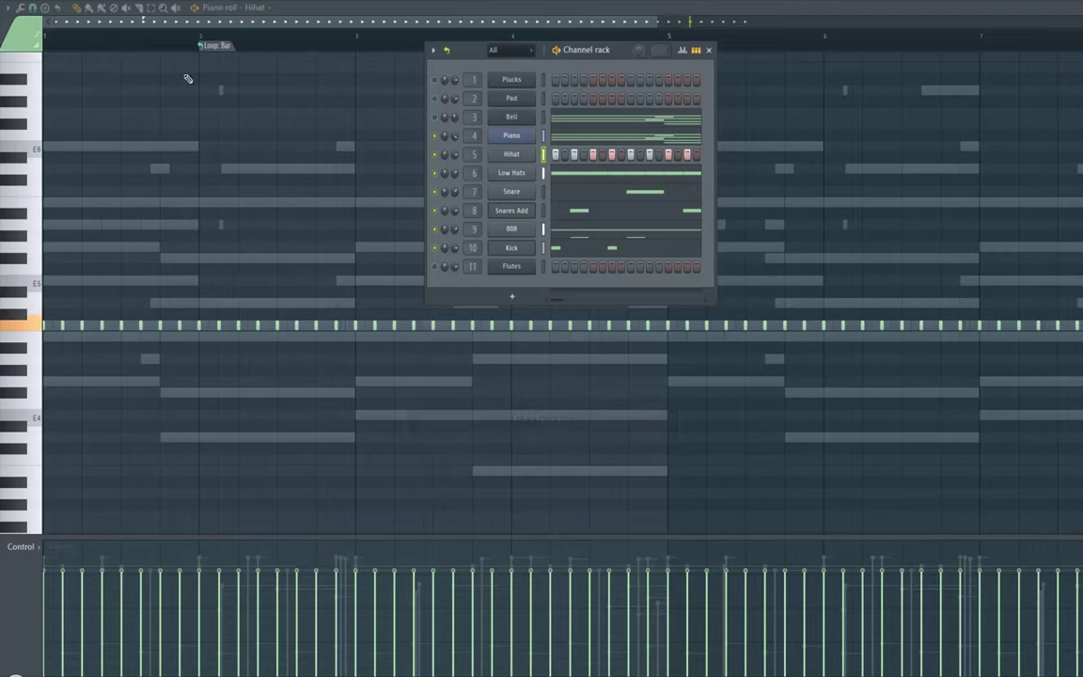
click(568, 155)
click(585, 156)
key(space)
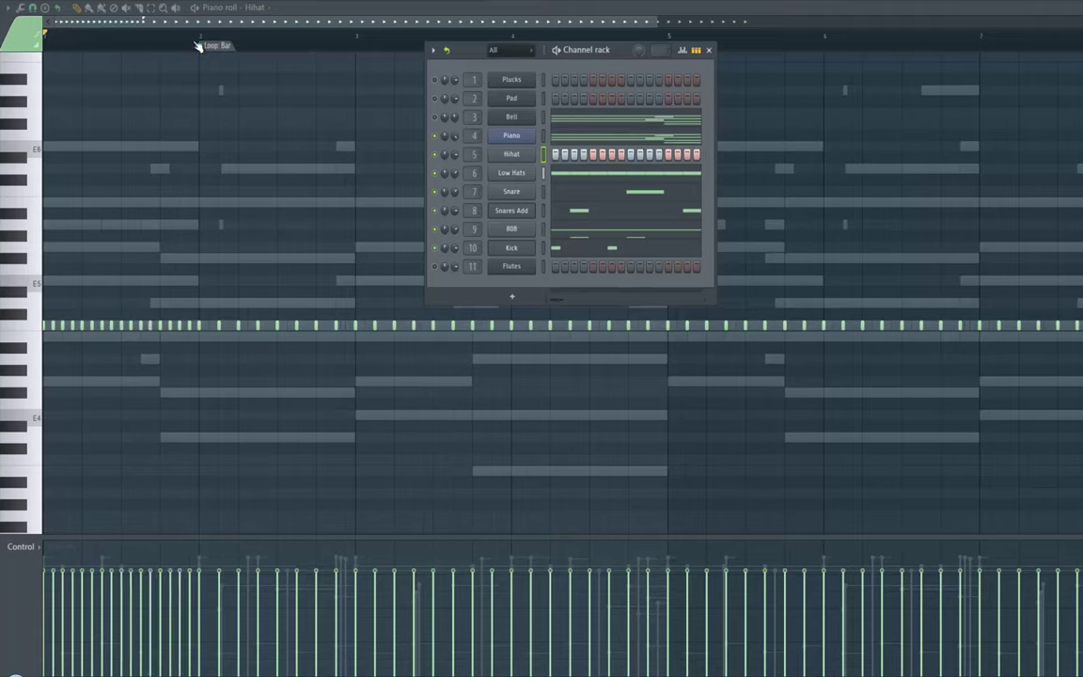
- Delete the Hihat notes beyond bar 1, including the leftover hits in bar 8, so the first bar loops
click(151, 9)
drag(246, 333, 1079, 334)
key(Delete)
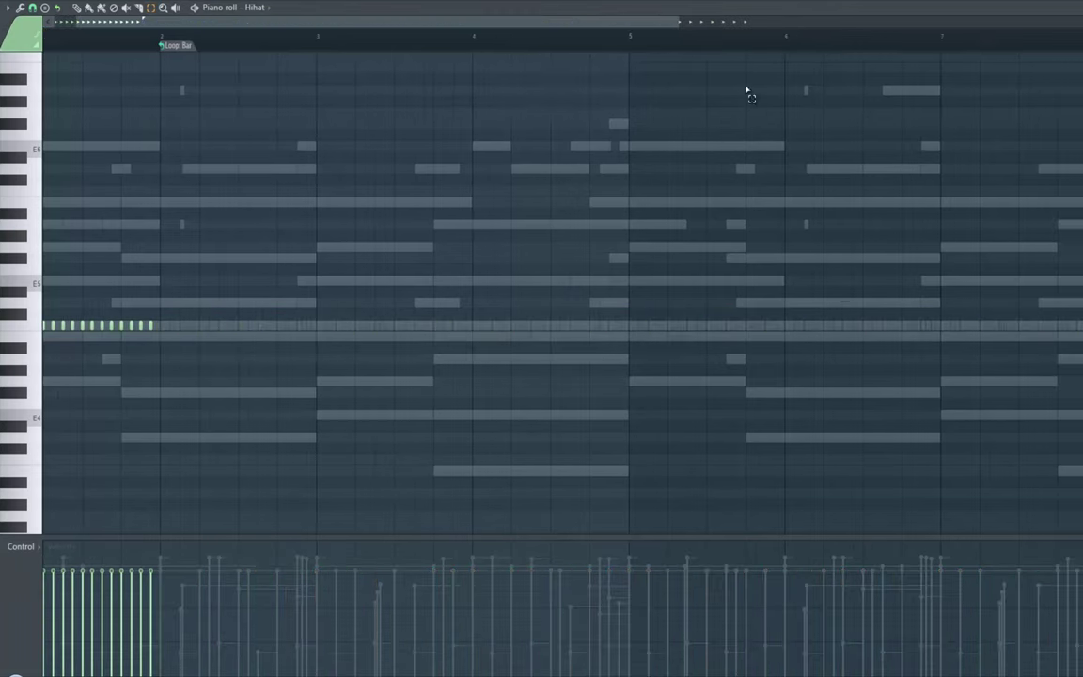
drag(1015, 59, 1017, 59)
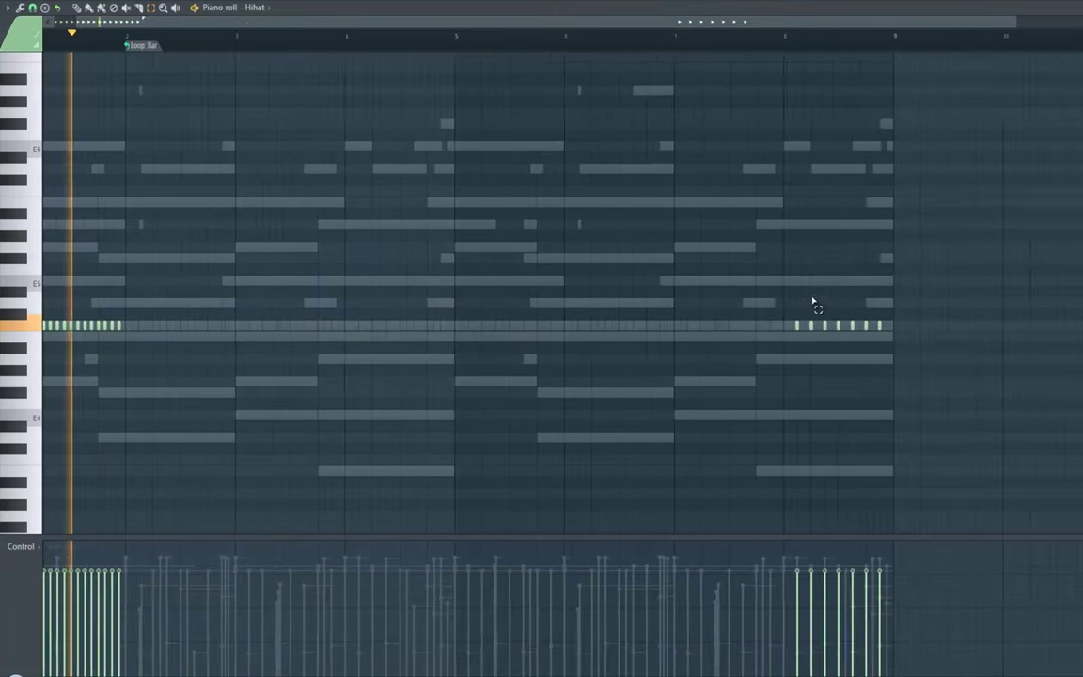
drag(814, 363, 812, 354)
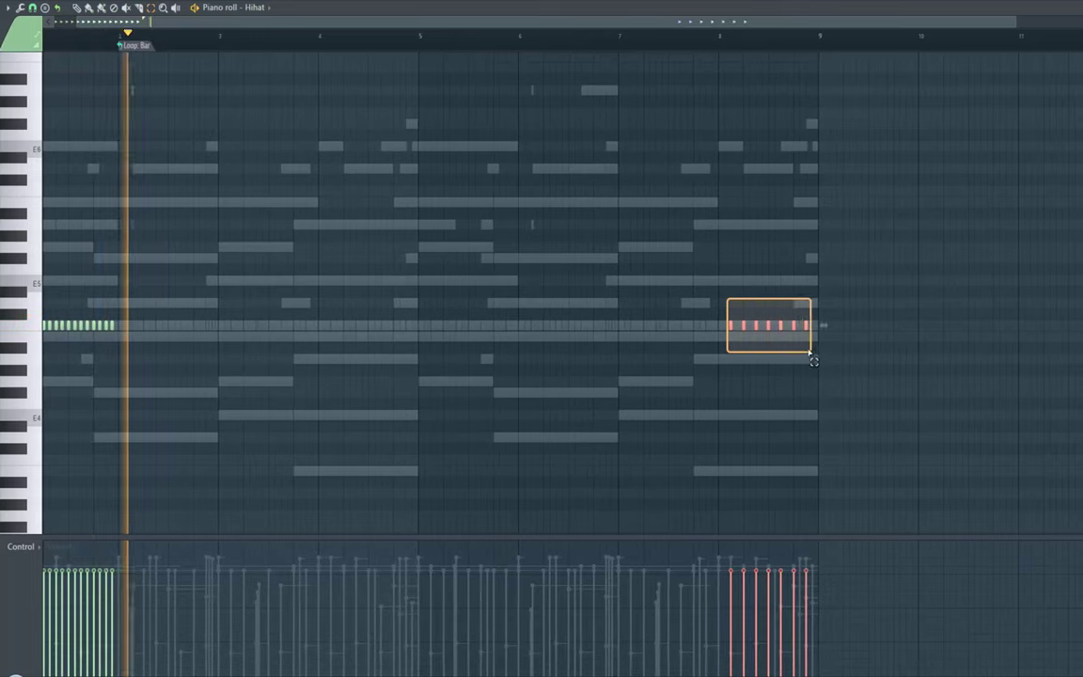
key(Delete)
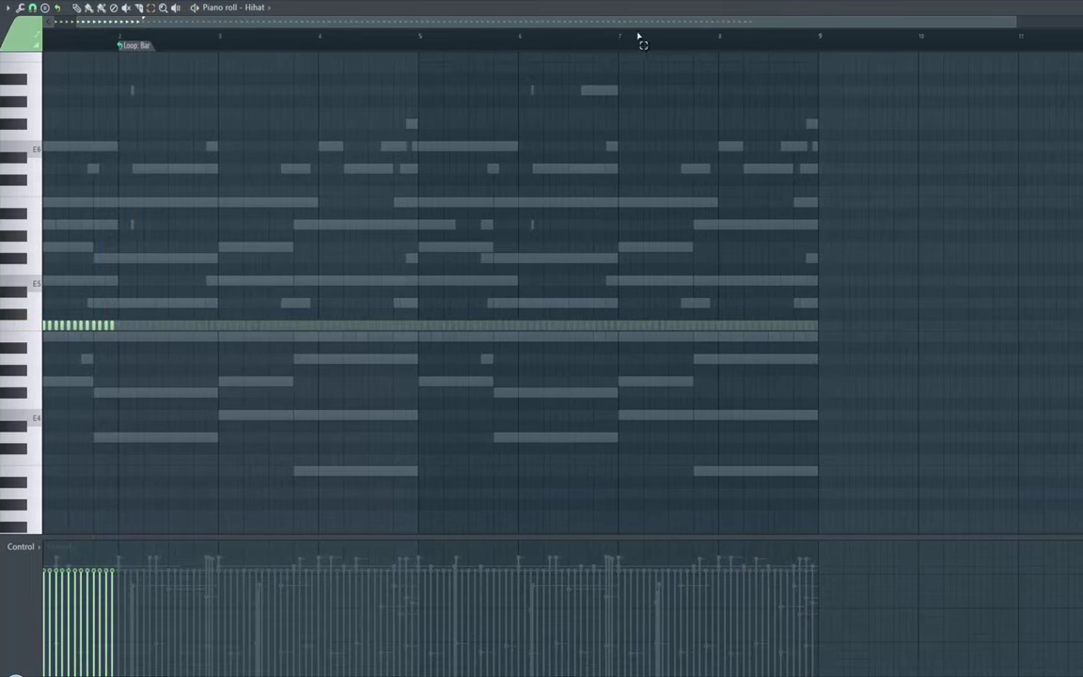
drag(694, 26, 167, 232)
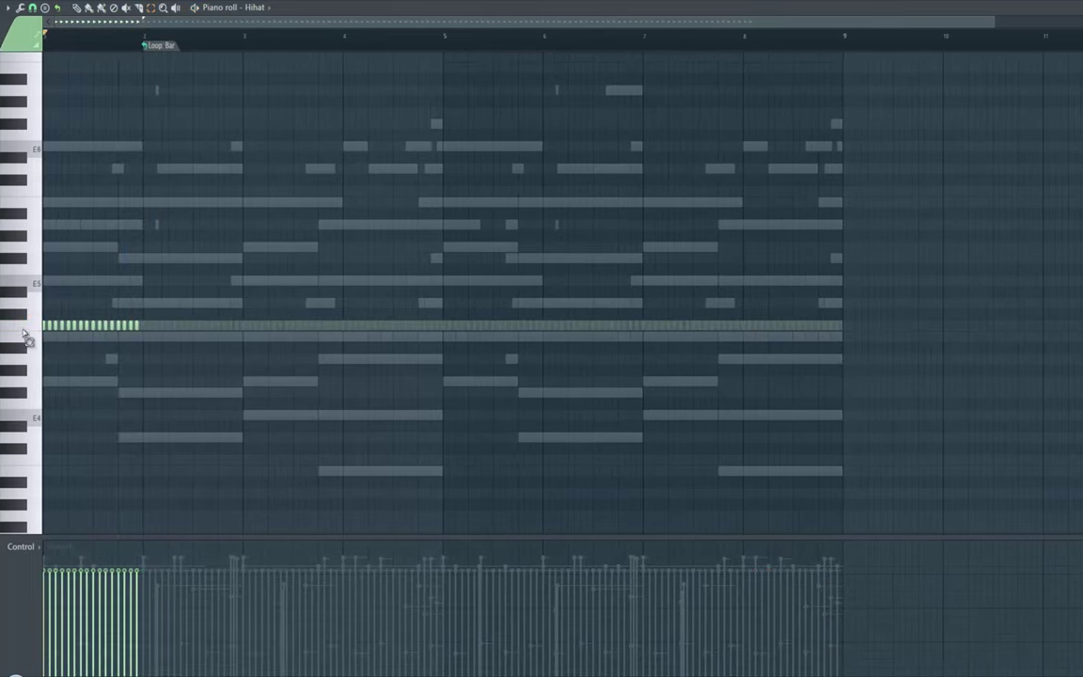
- Lower every second hi-hat in bar 1 to varied velocities, lengthen all the hats slightly, and play the pattern
click(24, 327)
key(F6)
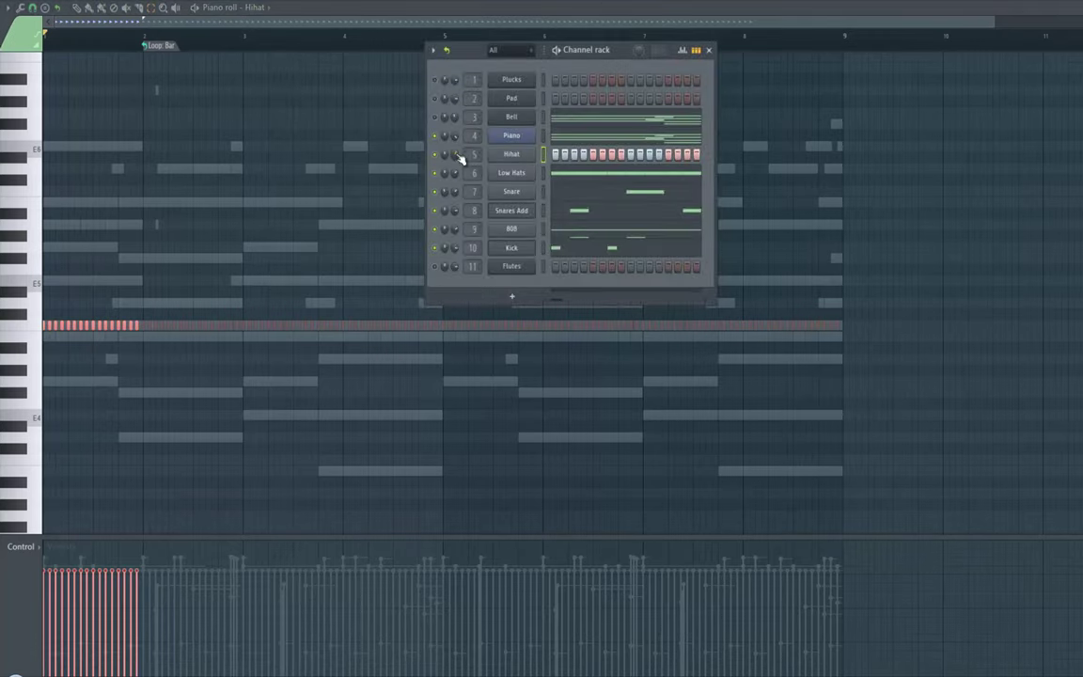
key(F6)
drag(991, 21, 76, 9)
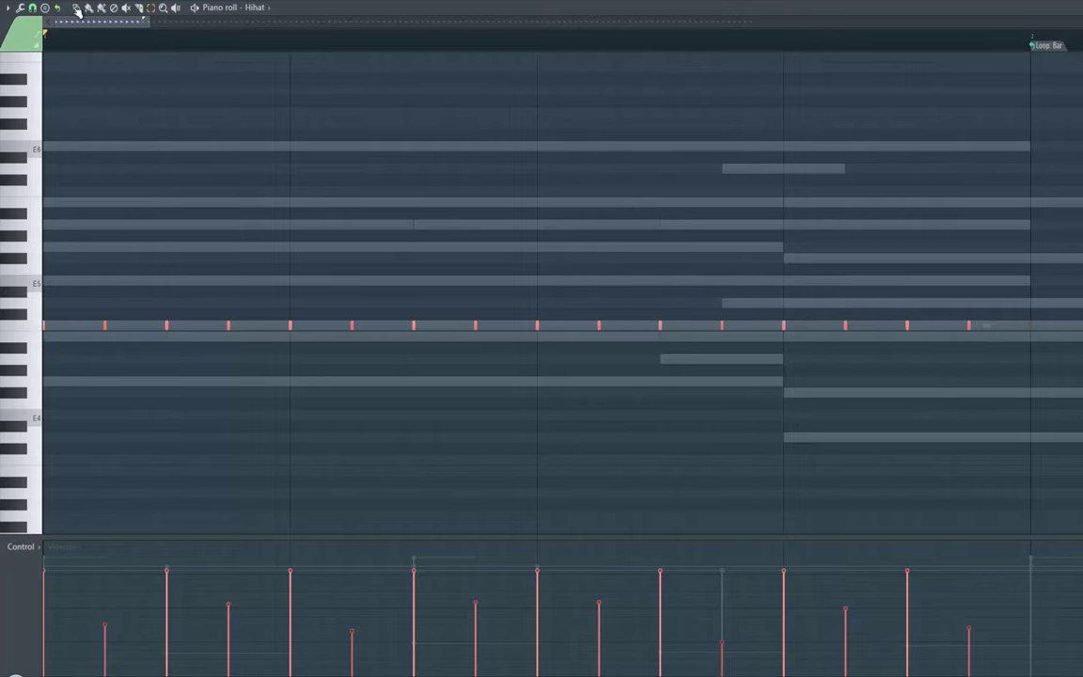
drag(47, 327, 59, 330)
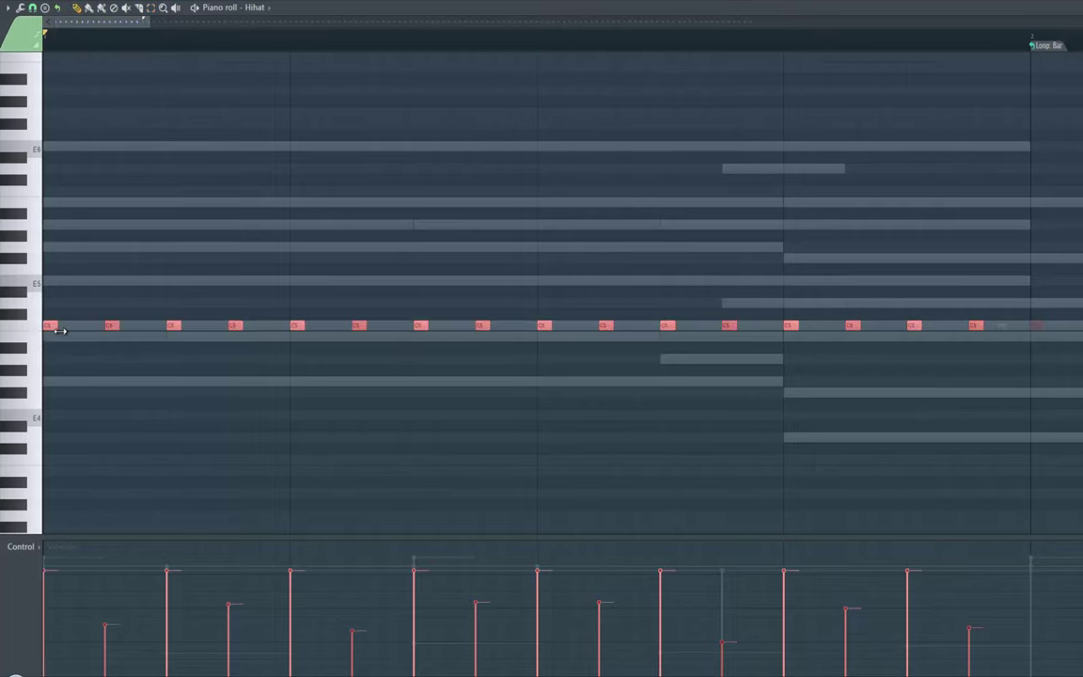
key(space)
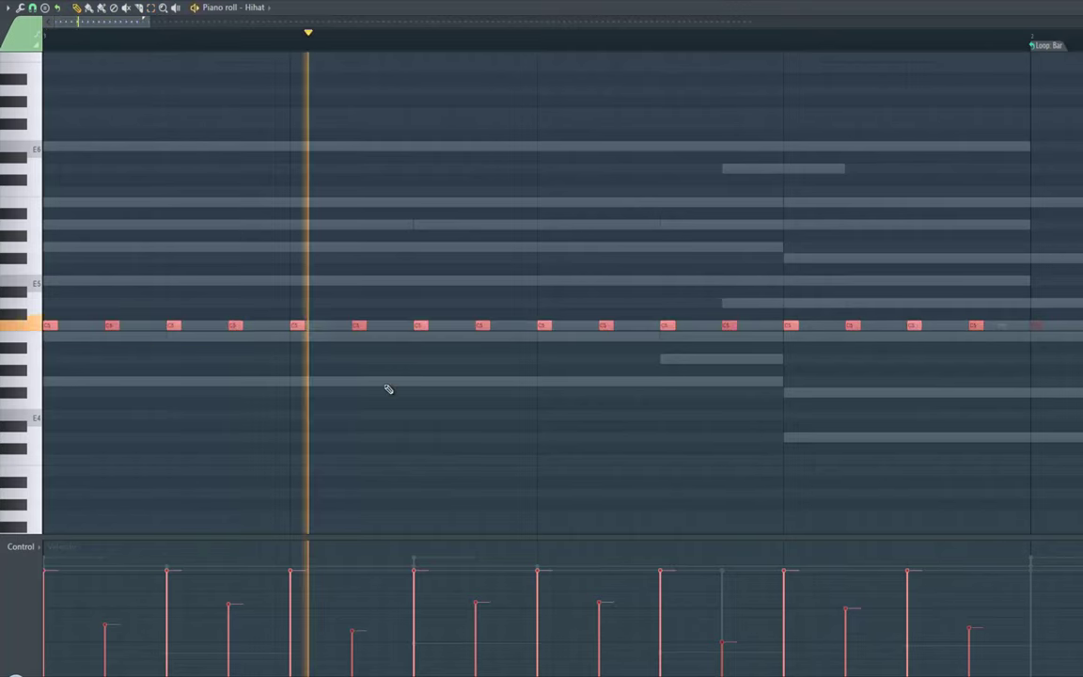
key(space)
key(space)
- Add hi-hat rolls in bar 1: two extra hits shortly before the middle and three between the last two hats
click(435, 328)
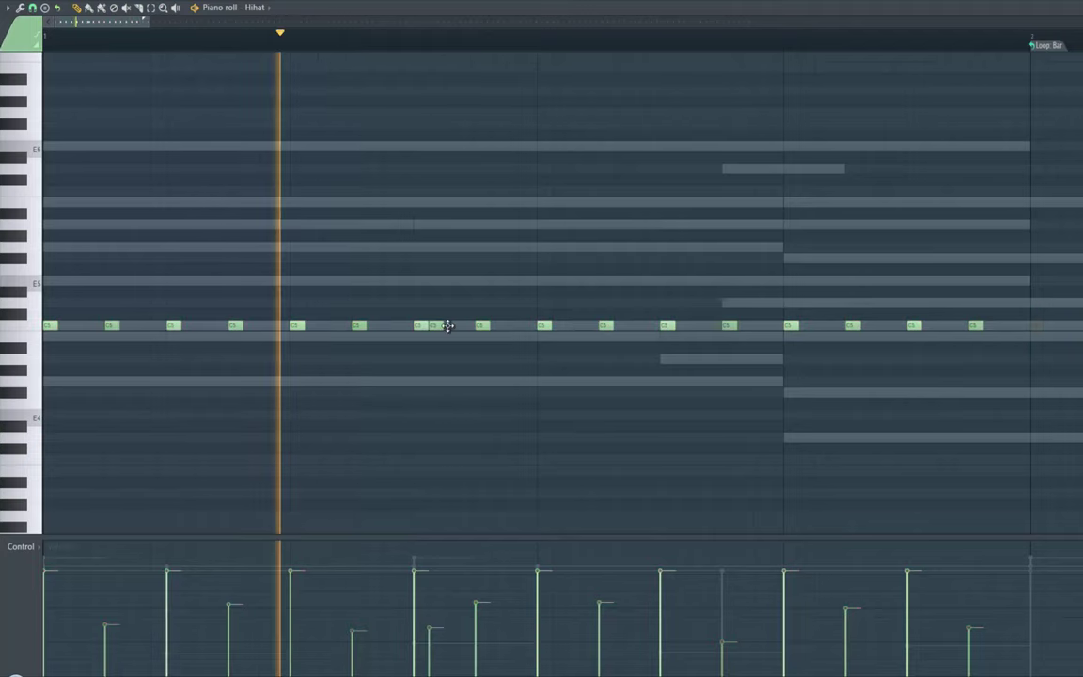
click(451, 328)
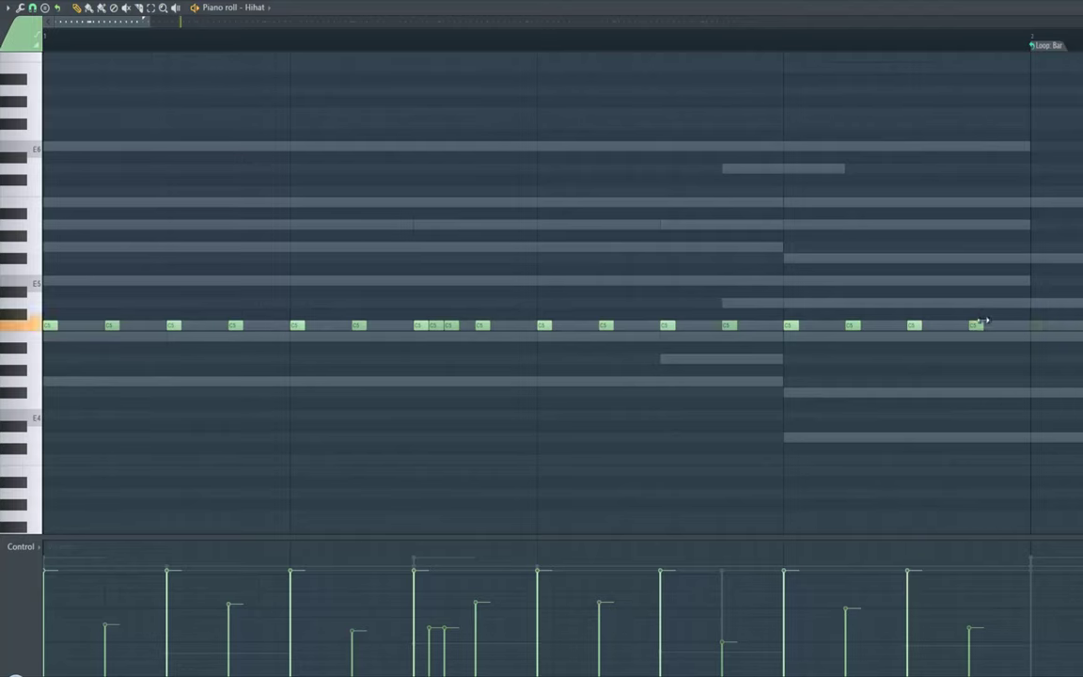
click(928, 325)
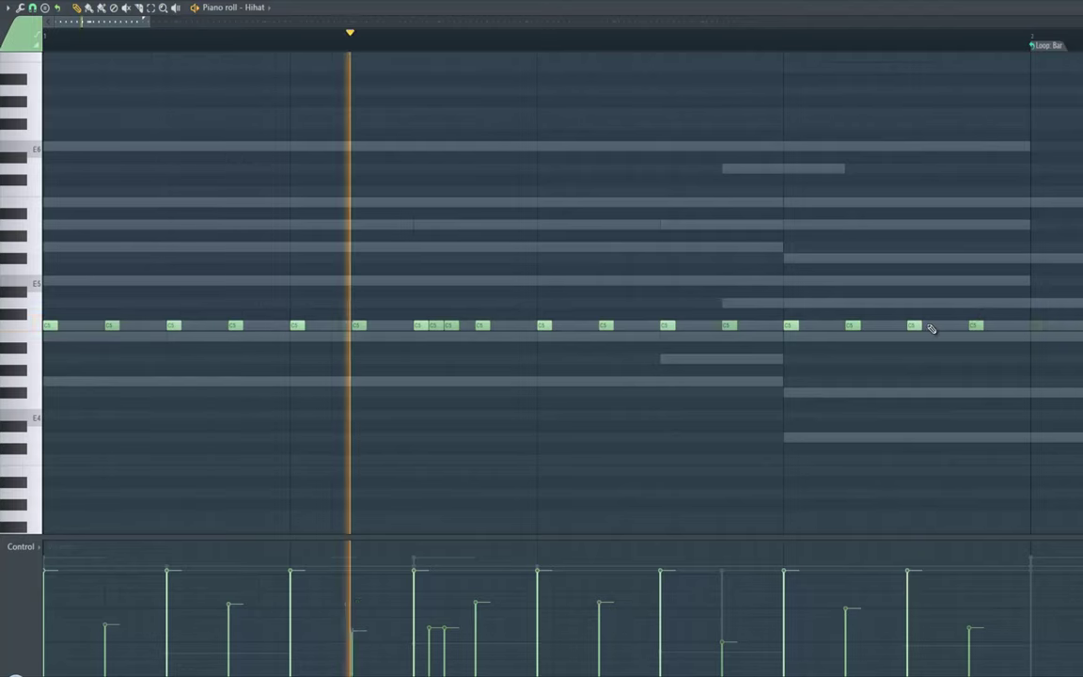
click(943, 326)
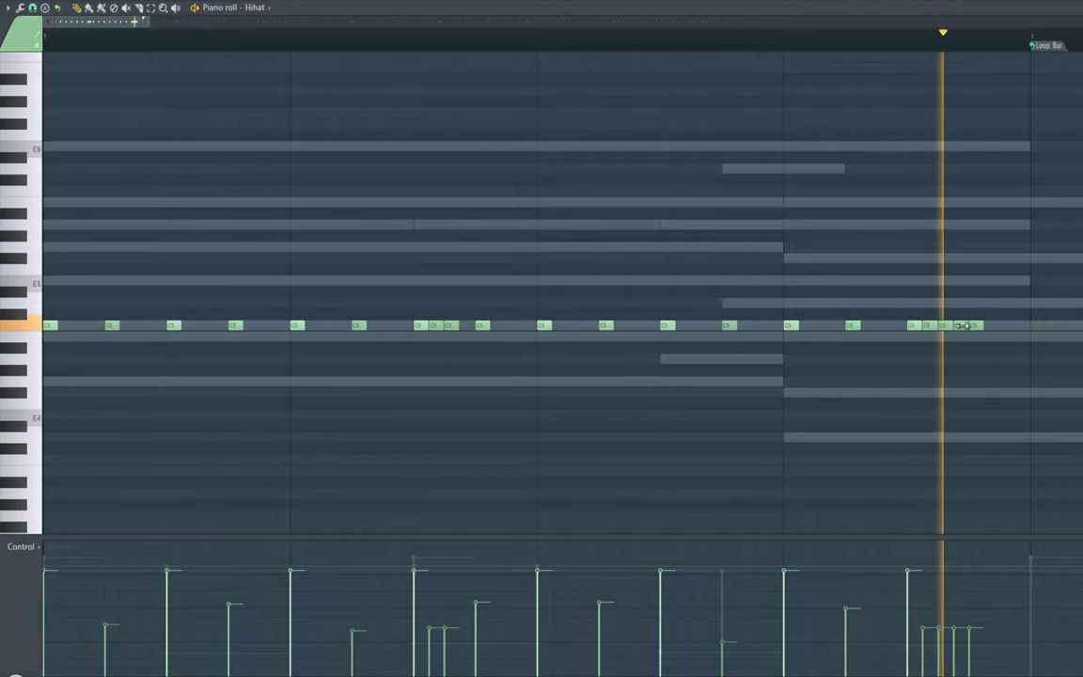
click(958, 325)
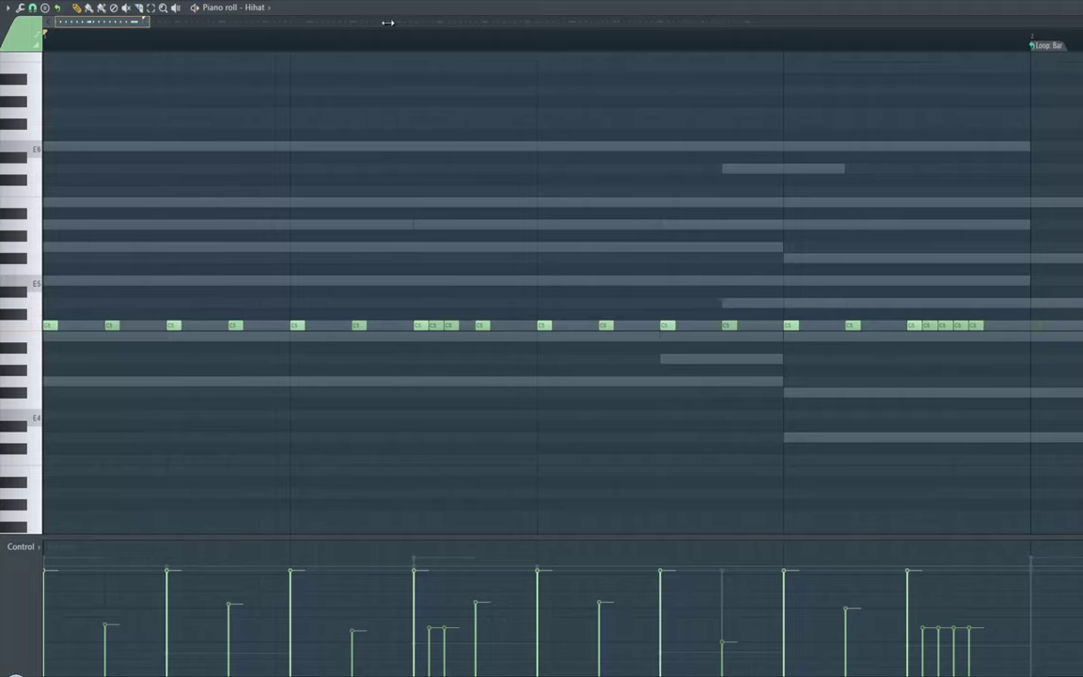
- Burn the looped one-bar hi-hat part to the pattern
drag(372, 22, 405, 22)
click(331, 49)
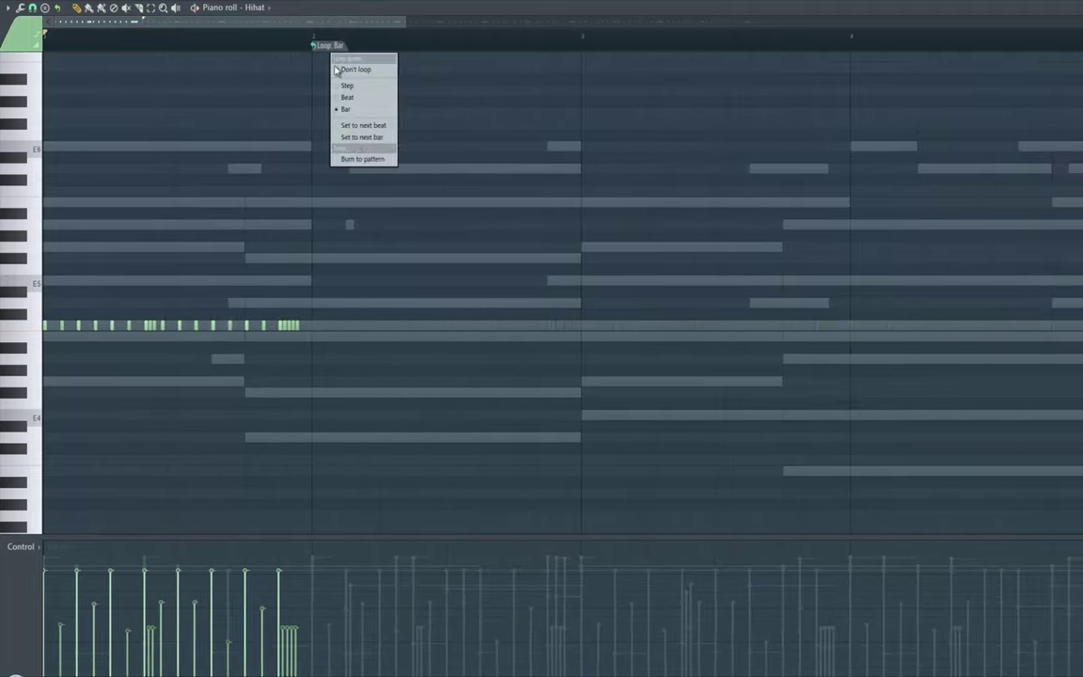
click(362, 159)
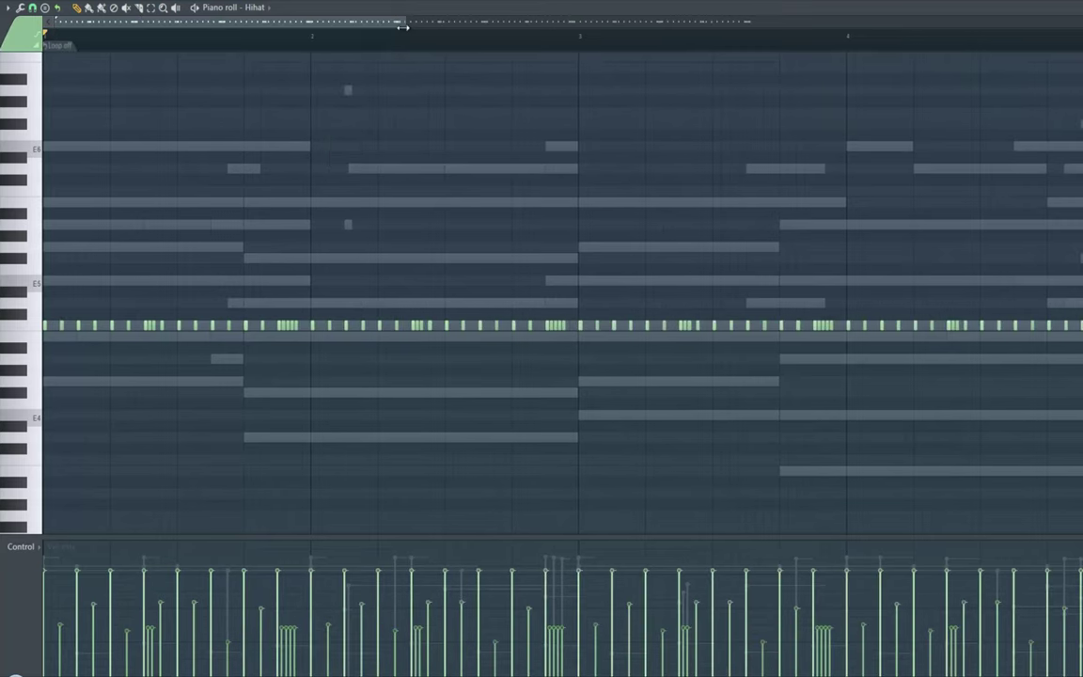
- Delete the hi-hats in bars 5 to 8 and play back the remaining four bars
drag(403, 27, 864, 94)
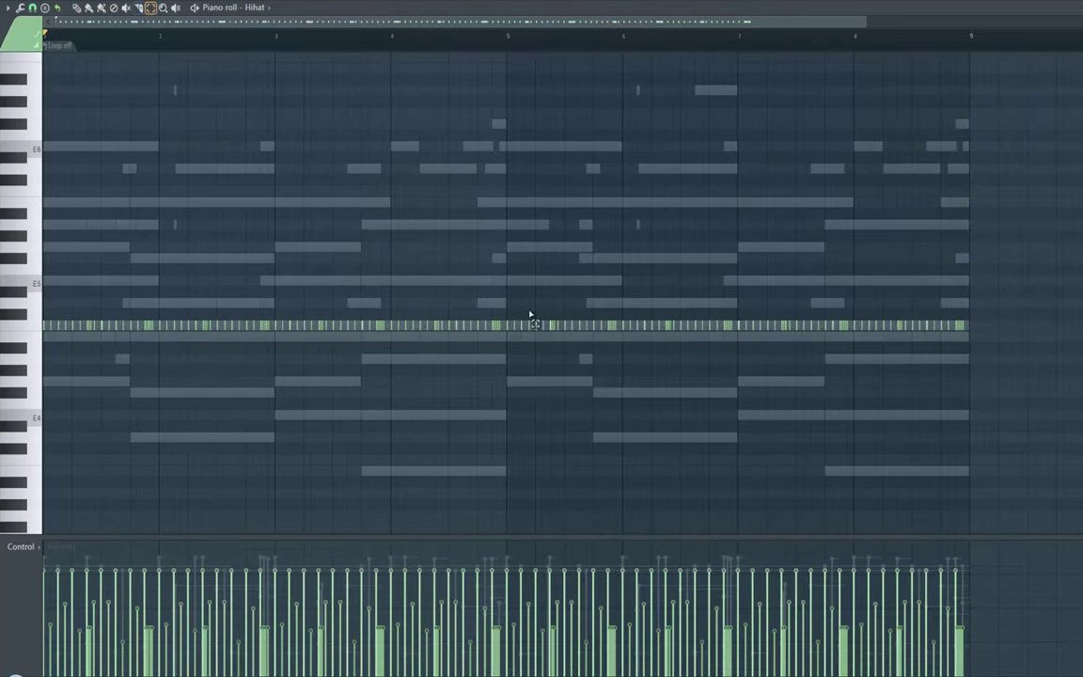
drag(509, 313, 927, 358)
key(Delete)
key(space)
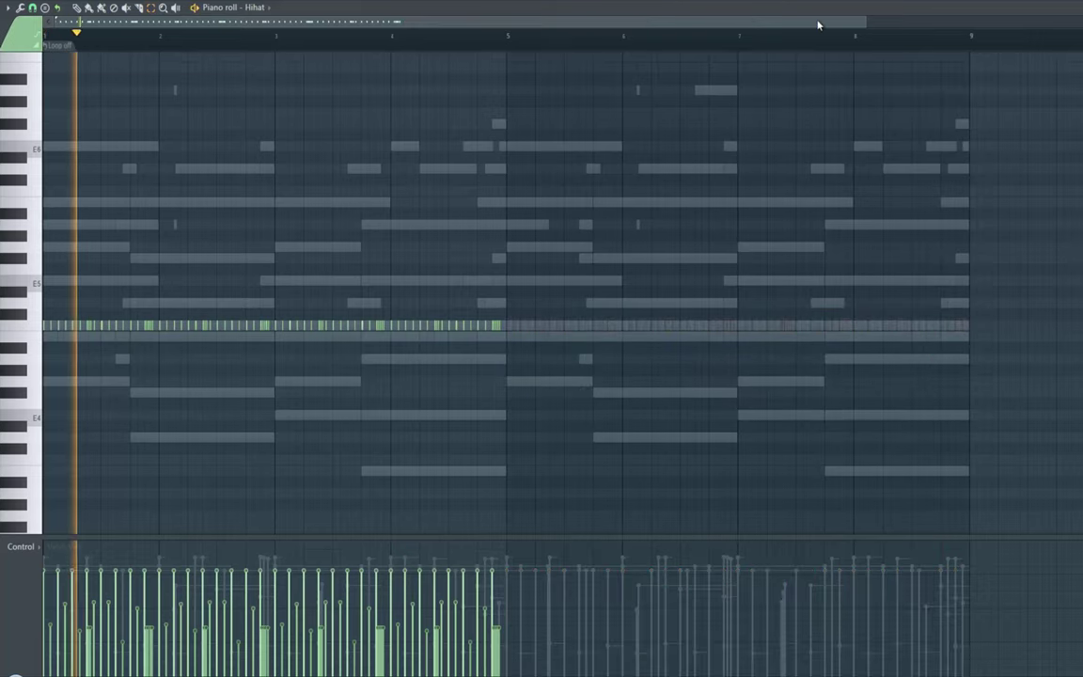
- Clear the hi-hat roll and neighbouring hats around the middle of bar 2, keeping one full-velocity hat just before the middle
drag(866, 20, 354, 37)
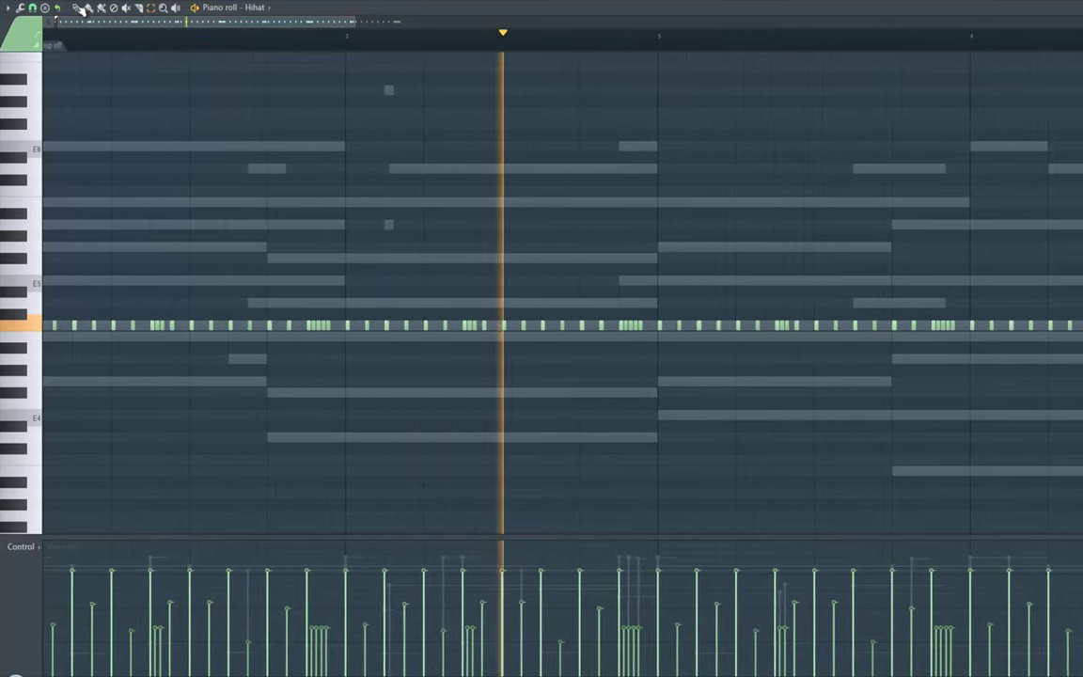
click(79, 9)
key(space)
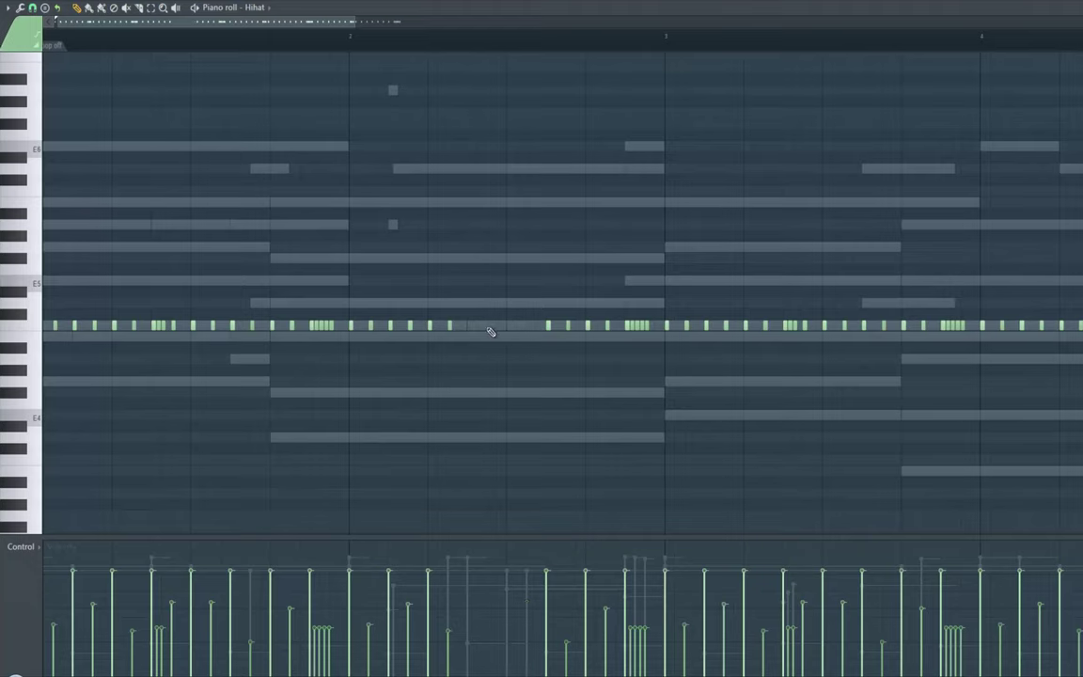
key(space)
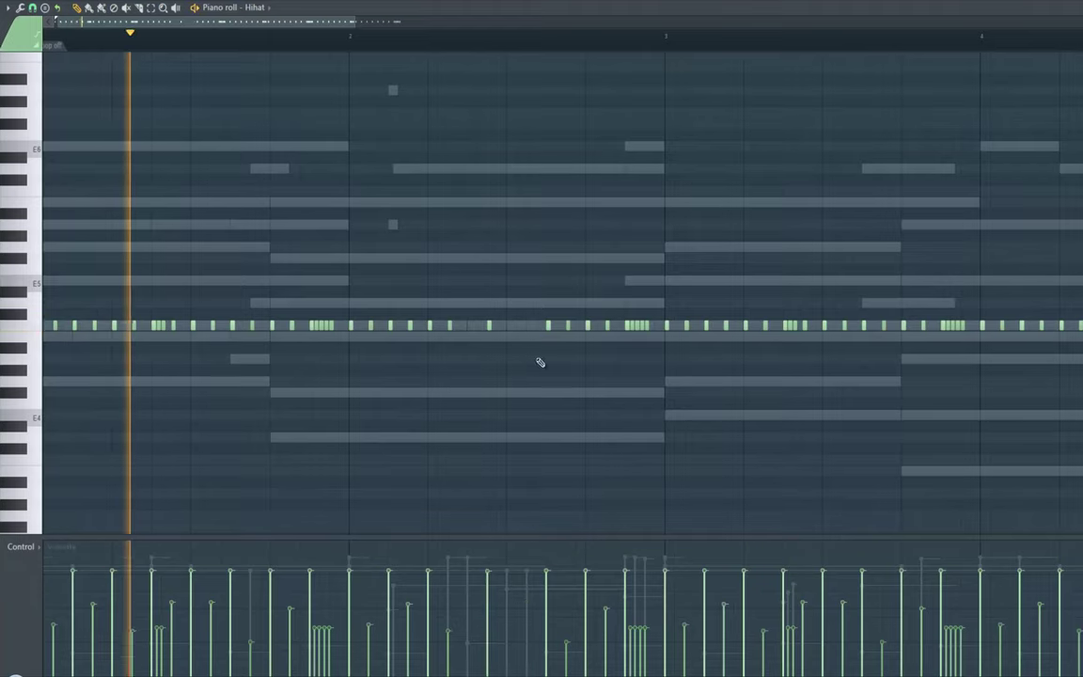
right_click(547, 326)
key(space)
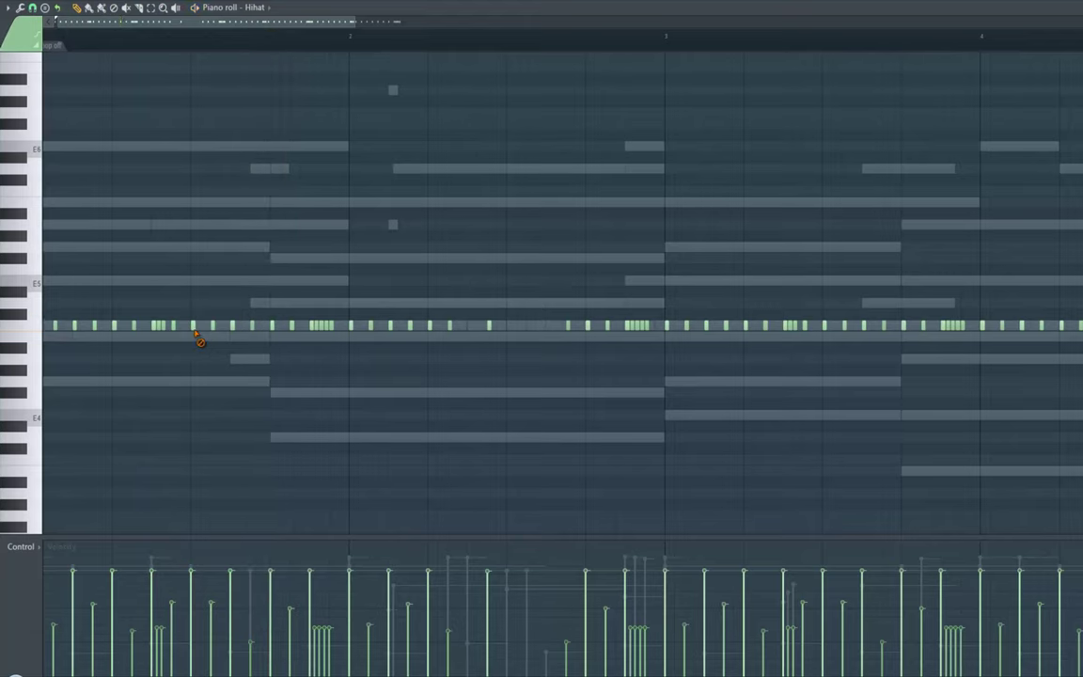
- Delete the two hi-hats right after the first roll in bar 1 and play the pattern
right_click(214, 329)
key(space)
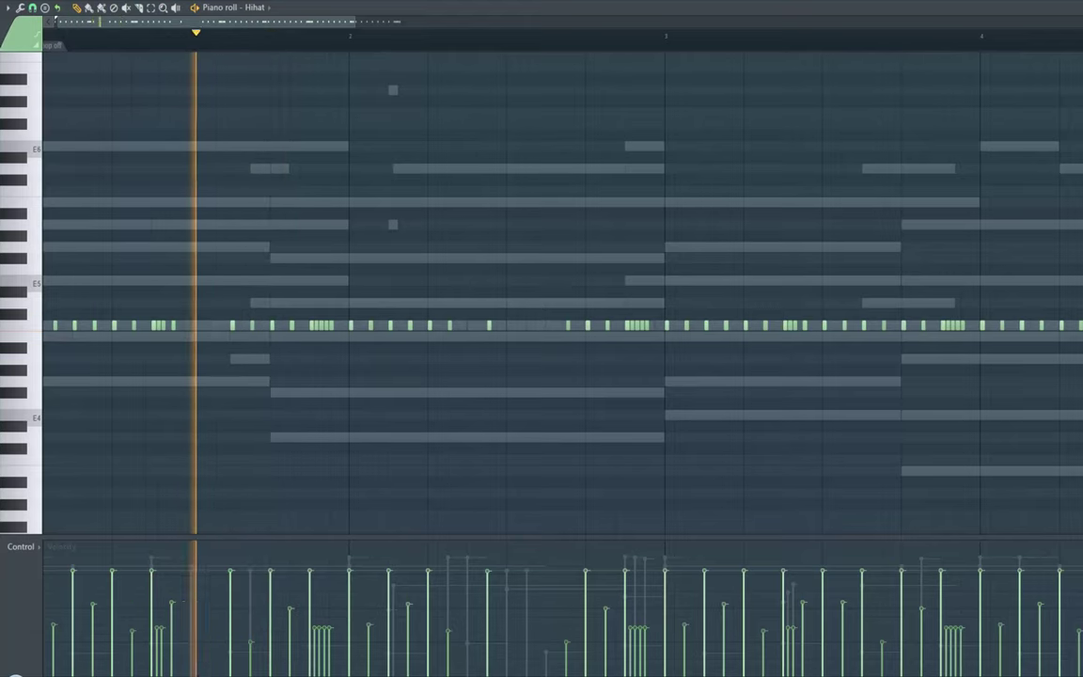
click(21, 1)
click(24, 22)
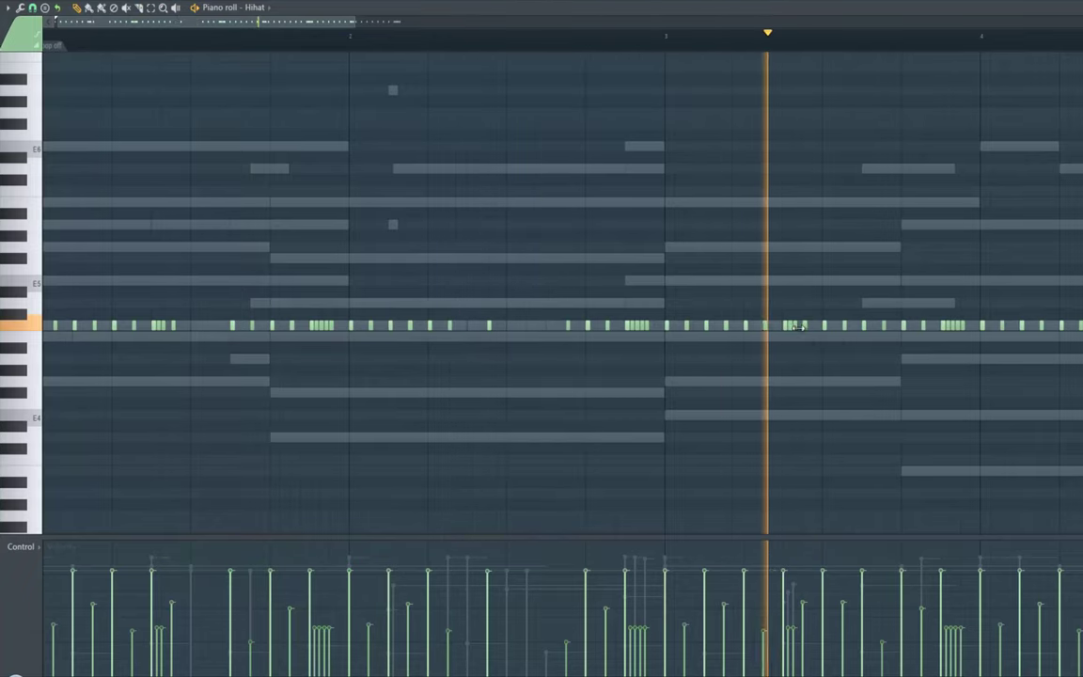
- Delete the extra roll hits before the middle of bar 3 and the four hi-hats in the bar's third beat
right_click(795, 329)
right_click(790, 326)
right_click(824, 329)
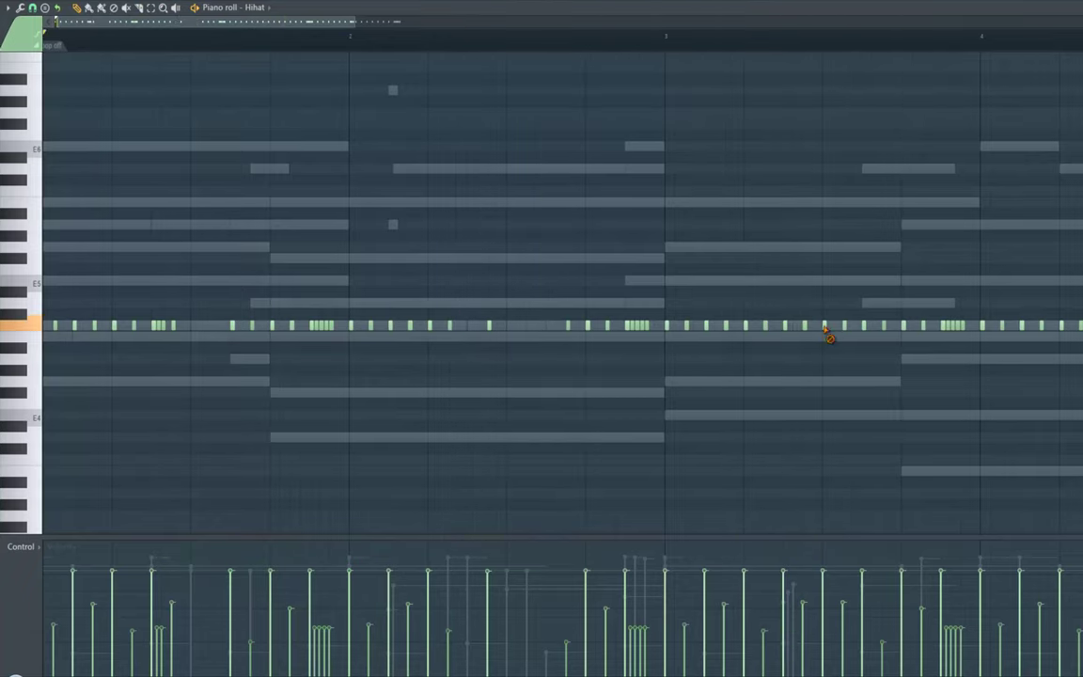
right_click(845, 327)
right_click(863, 330)
right_click(884, 330)
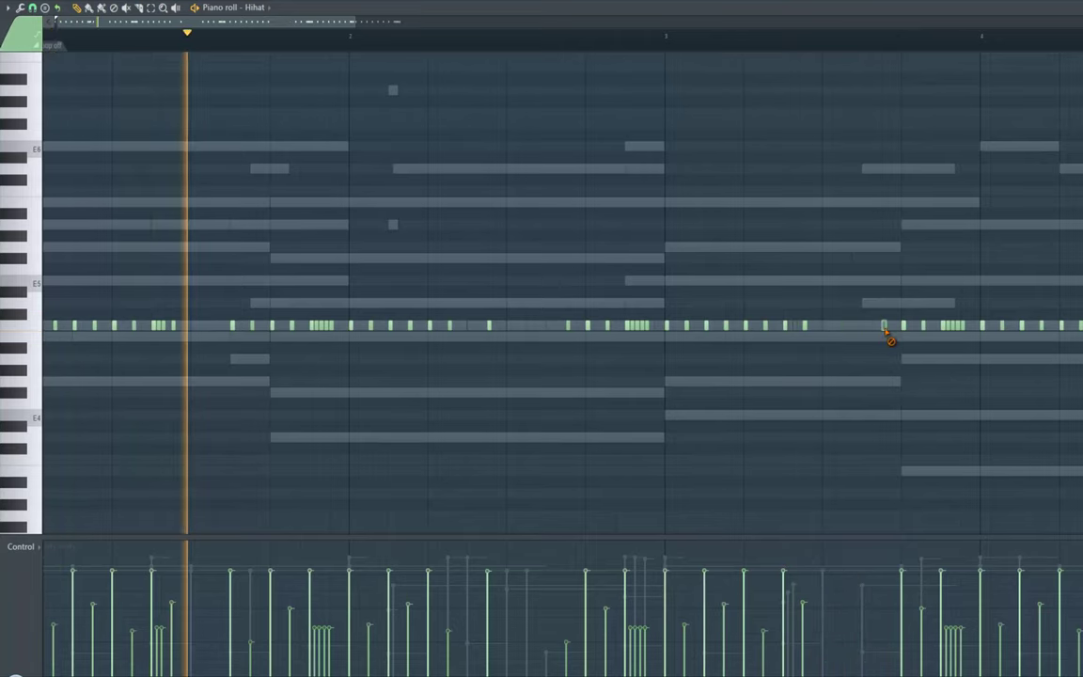
- Draw four closely spaced hi-hats rising in pitch in the second half of bar 3's third beat, with increasing velocities
click(863, 381)
click(870, 358)
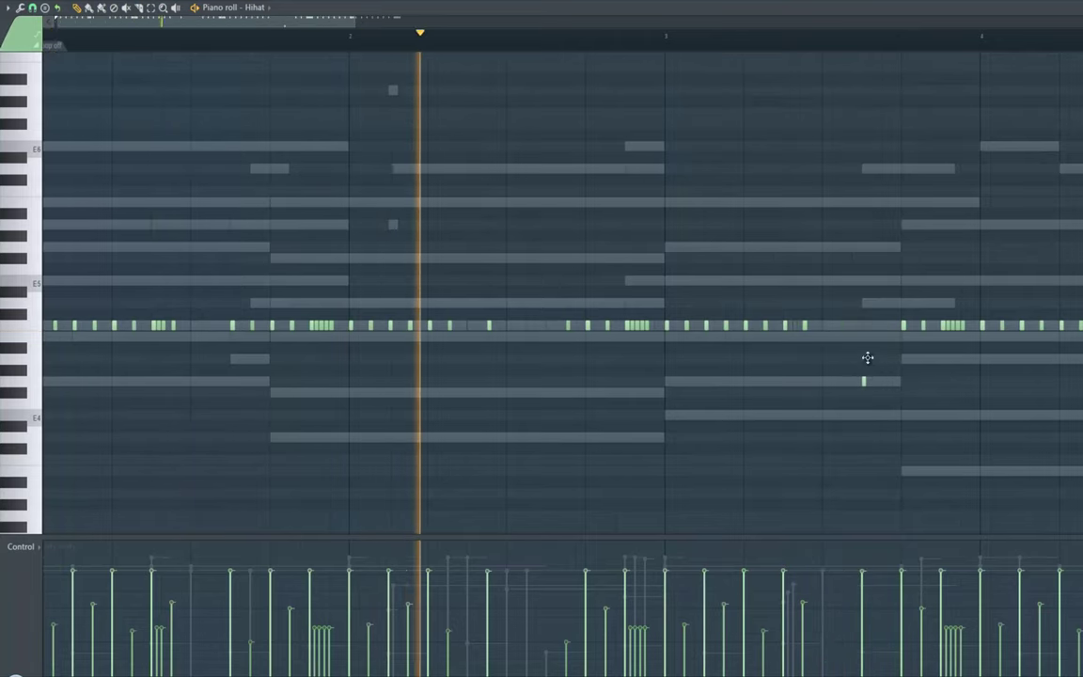
click(873, 347)
click(879, 336)
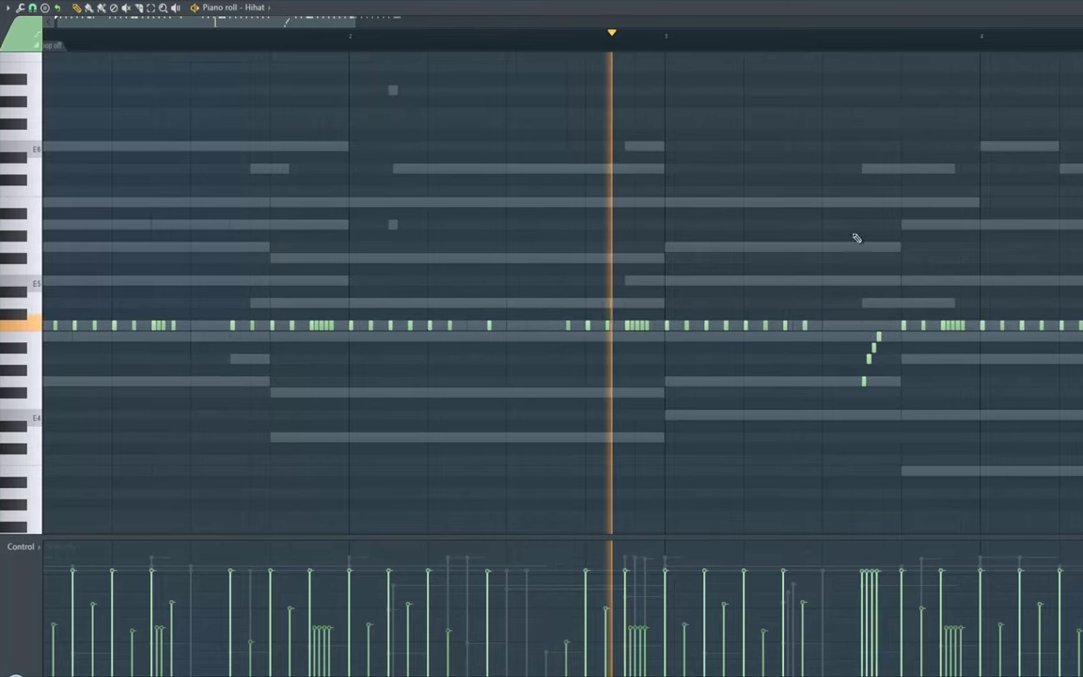
drag(860, 622, 888, 560)
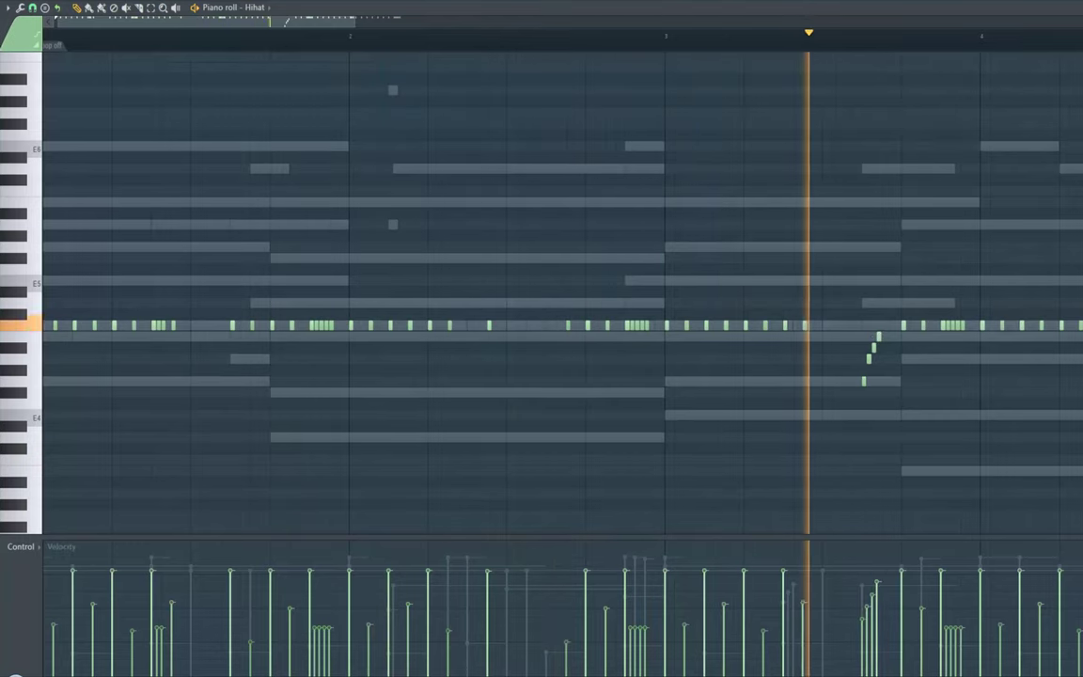
click(19, 1)
click(23, 21)
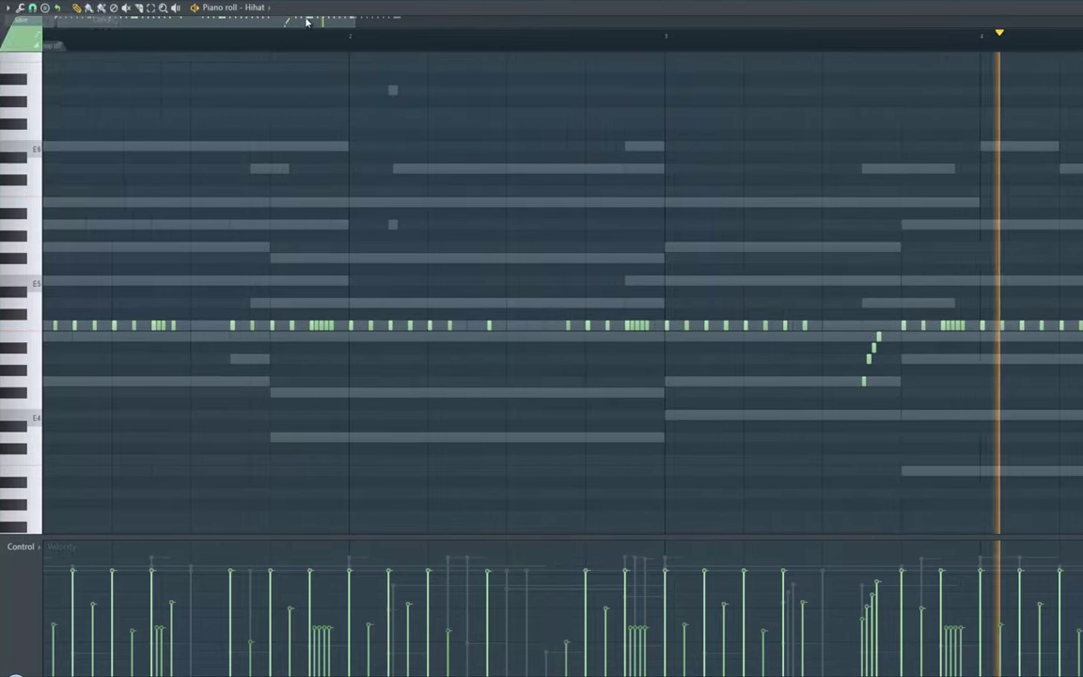
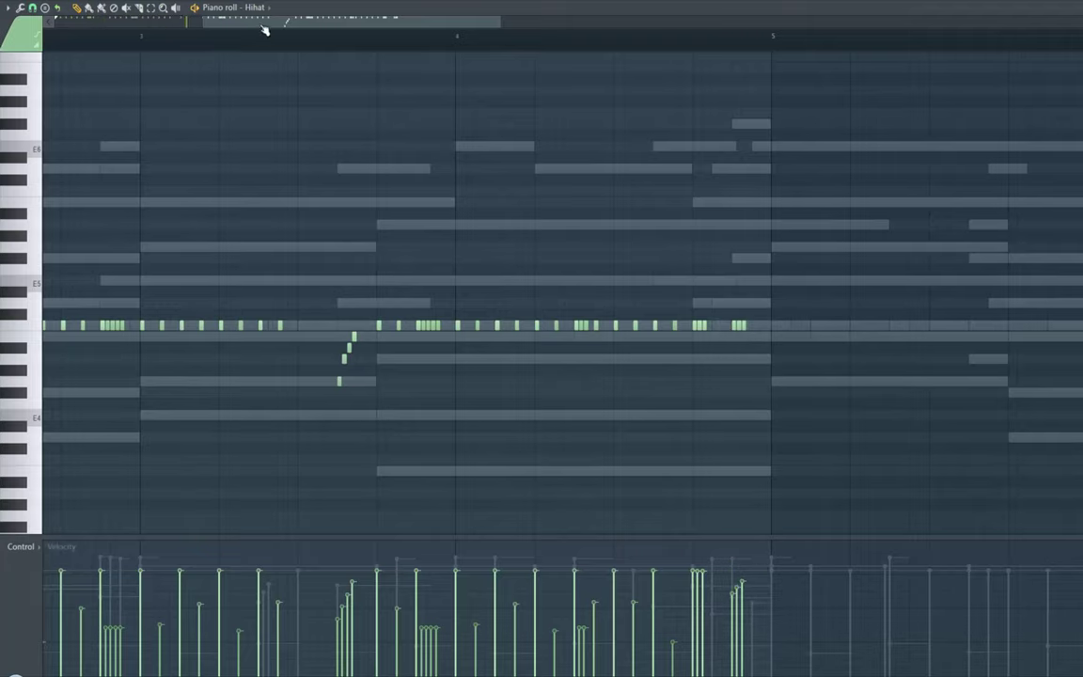
- Play the pattern, then duplicate the main-row hi-hats from bars 1 to 4 into the following four bars
key(space)
drag(200, 20, 54, 22)
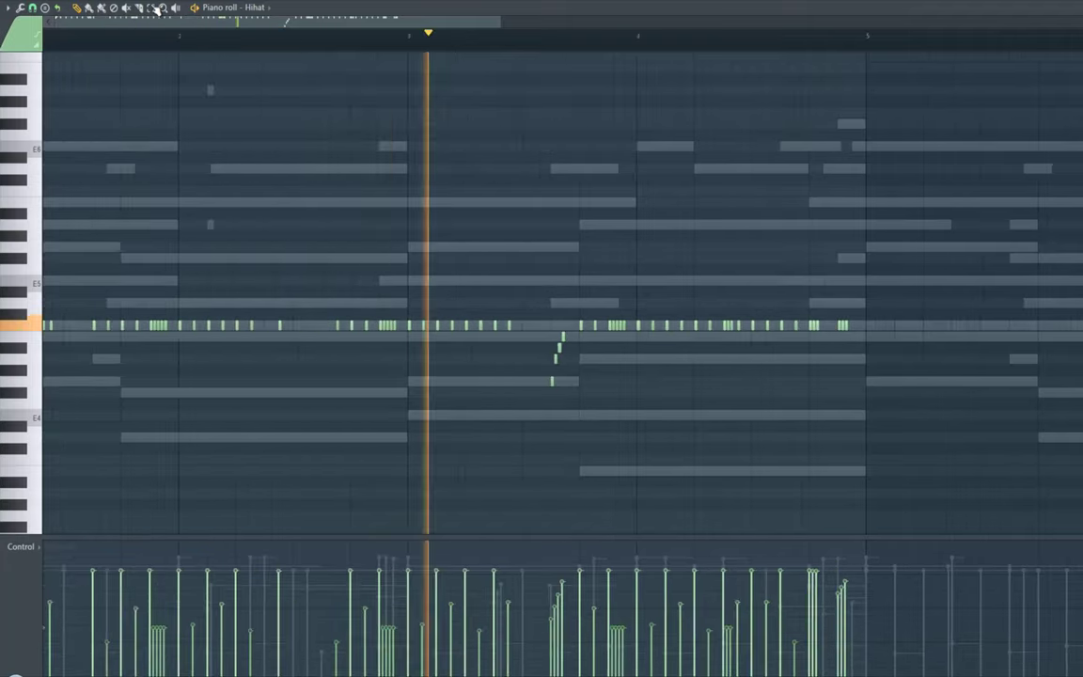
click(152, 8)
double_click(29, 328)
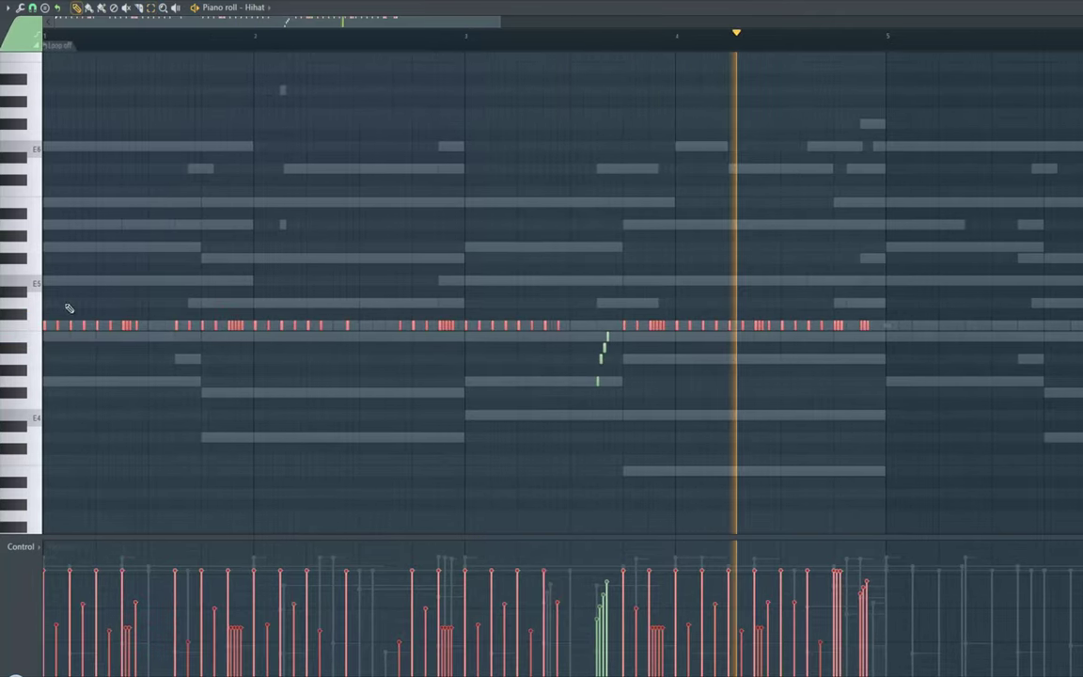
key(ctrl+b)
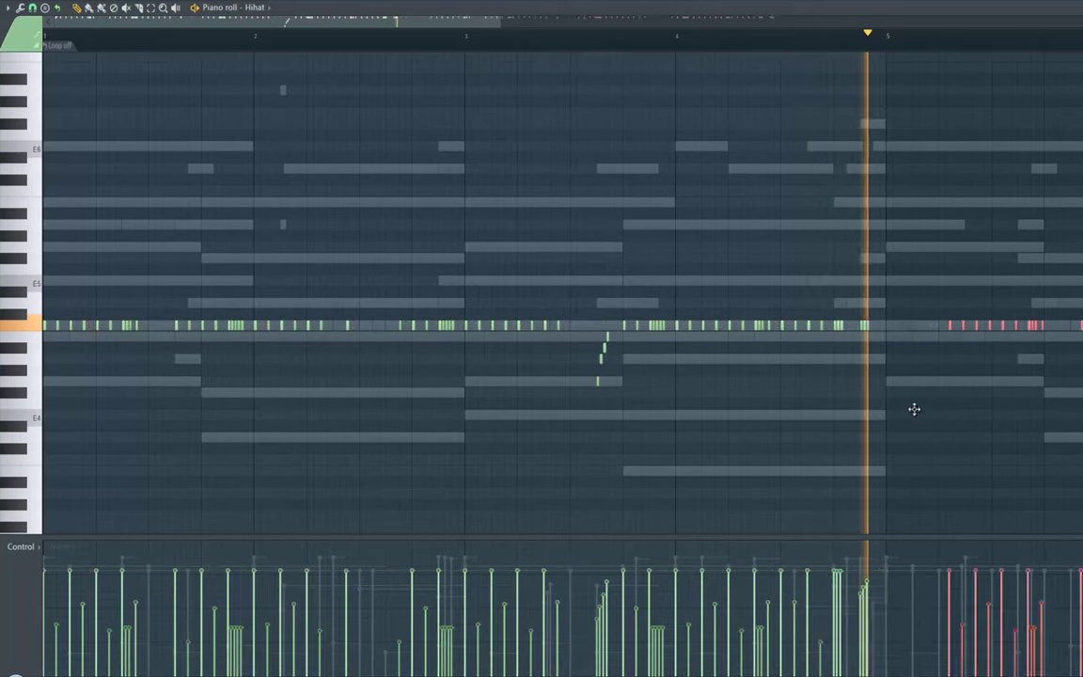
drag(900, 405, 883, 399)
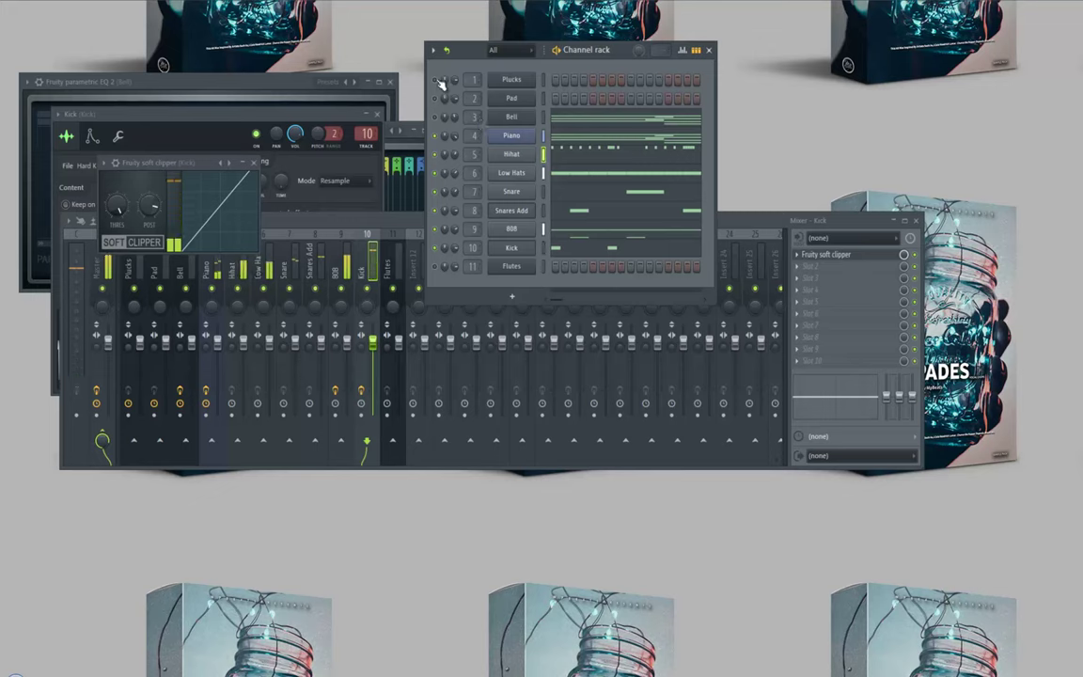
- Open the Plucks channel in the piano roll and turn off its one-bar looping
right_click(524, 82)
click(541, 87)
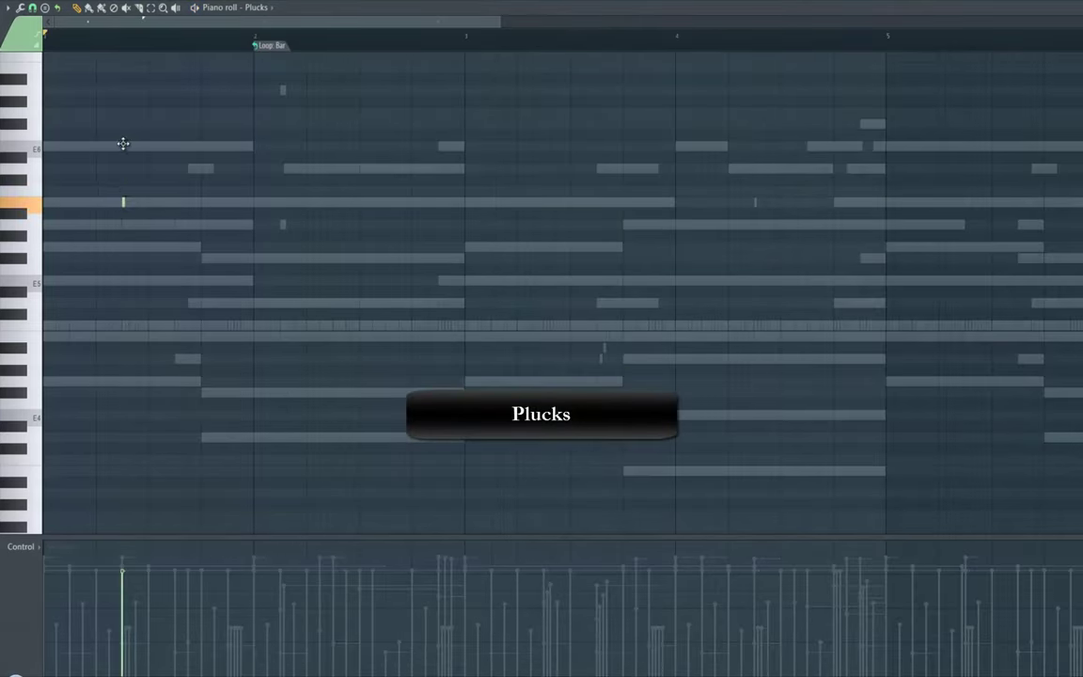
click(274, 53)
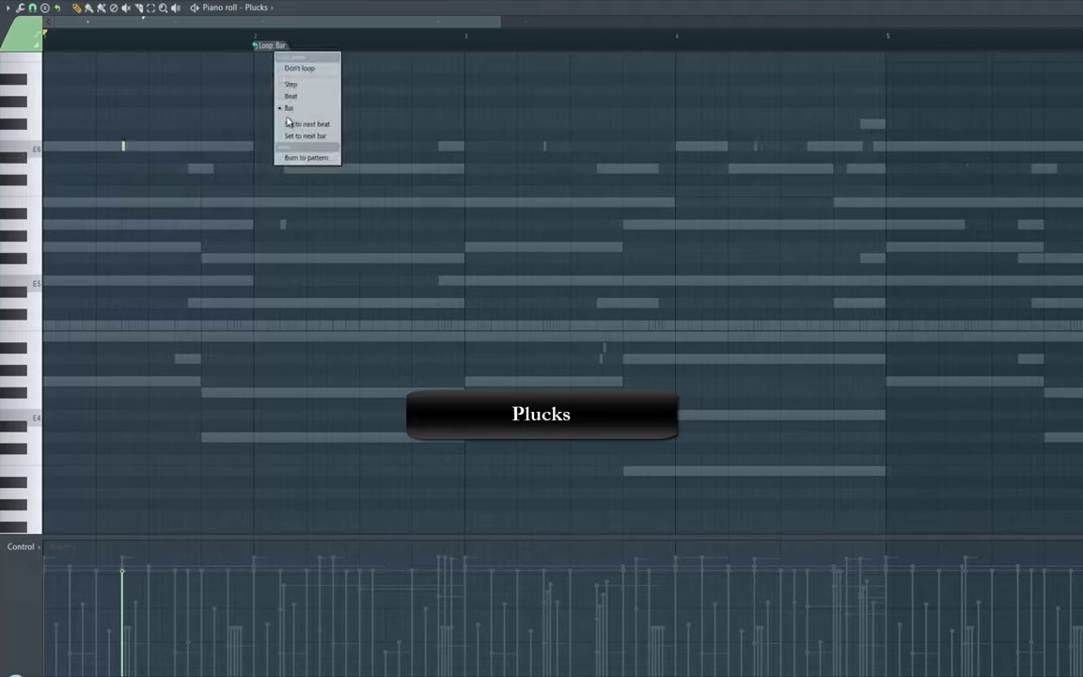
click(299, 71)
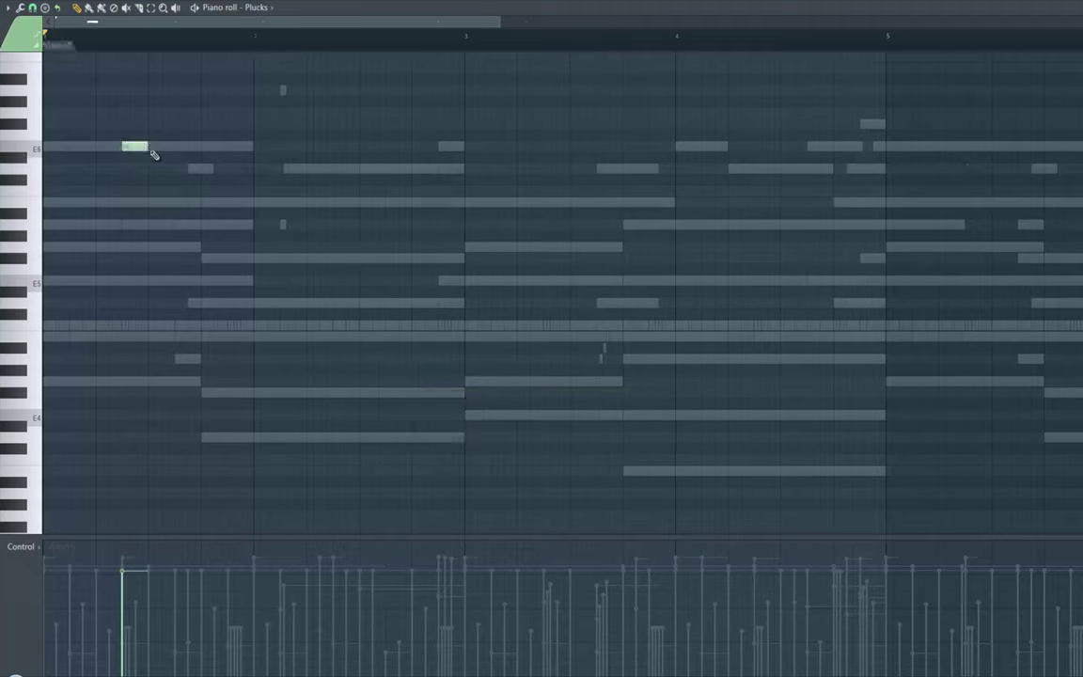
- Add a B5 pluck after the E6 in bar 1 and shorten both notes to about a sixteenth
click(139, 172)
key(space)
drag(148, 147, 135, 147)
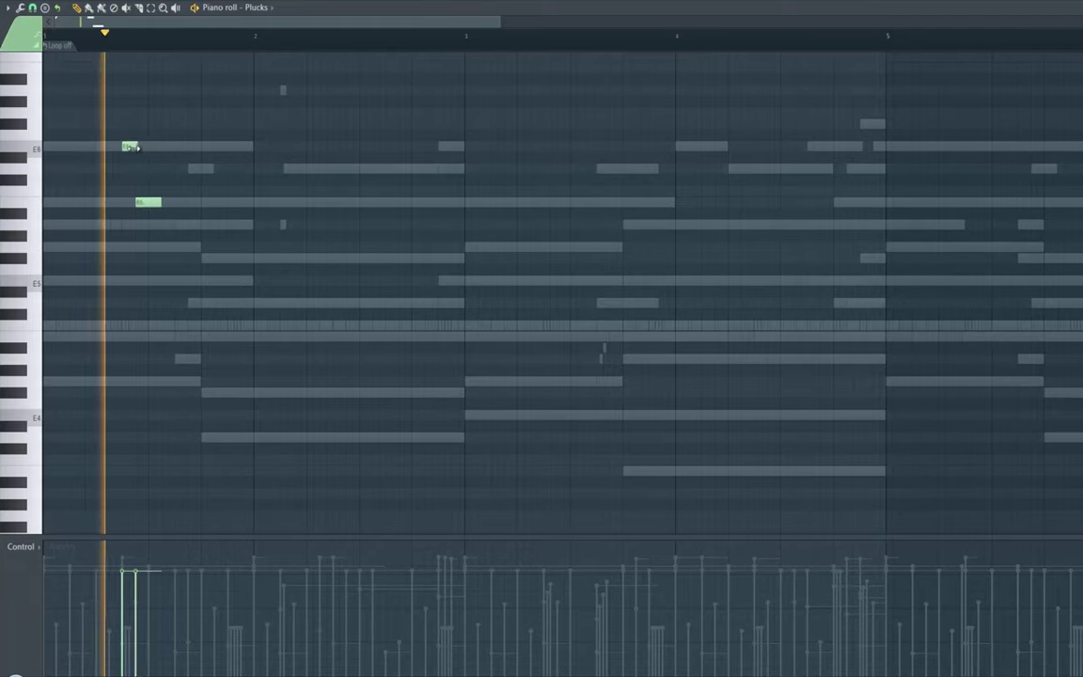
drag(162, 201, 147, 202)
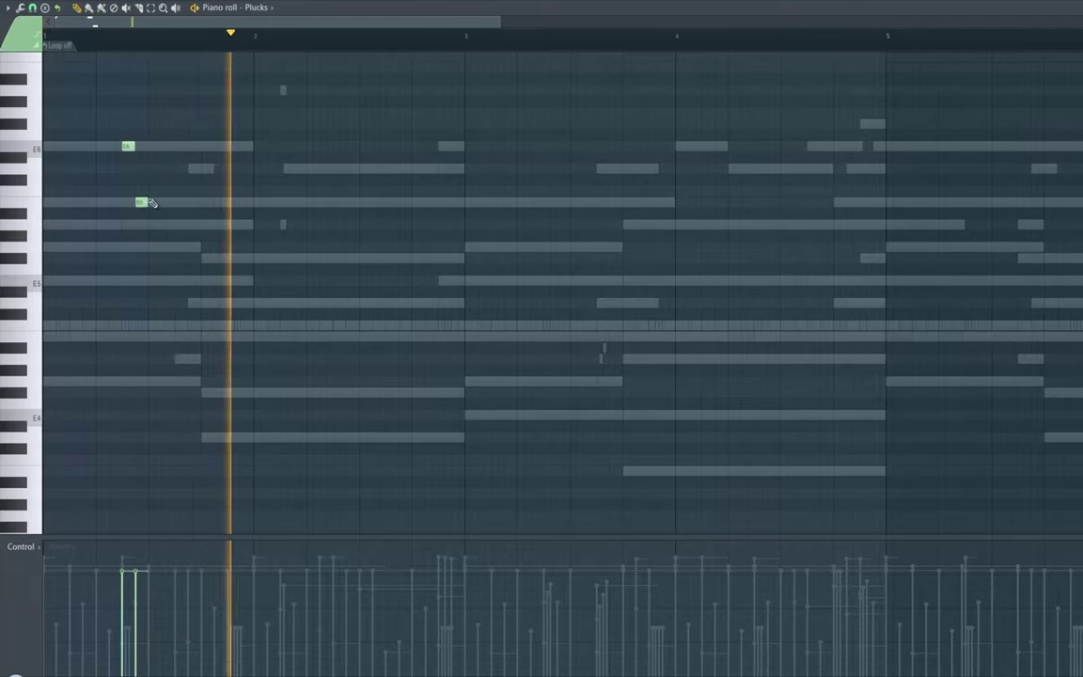
- Add plucks B5 and A5 in the middle of bar 2, and a softer B5 and a D6 at its end
key(space)
click(336, 169)
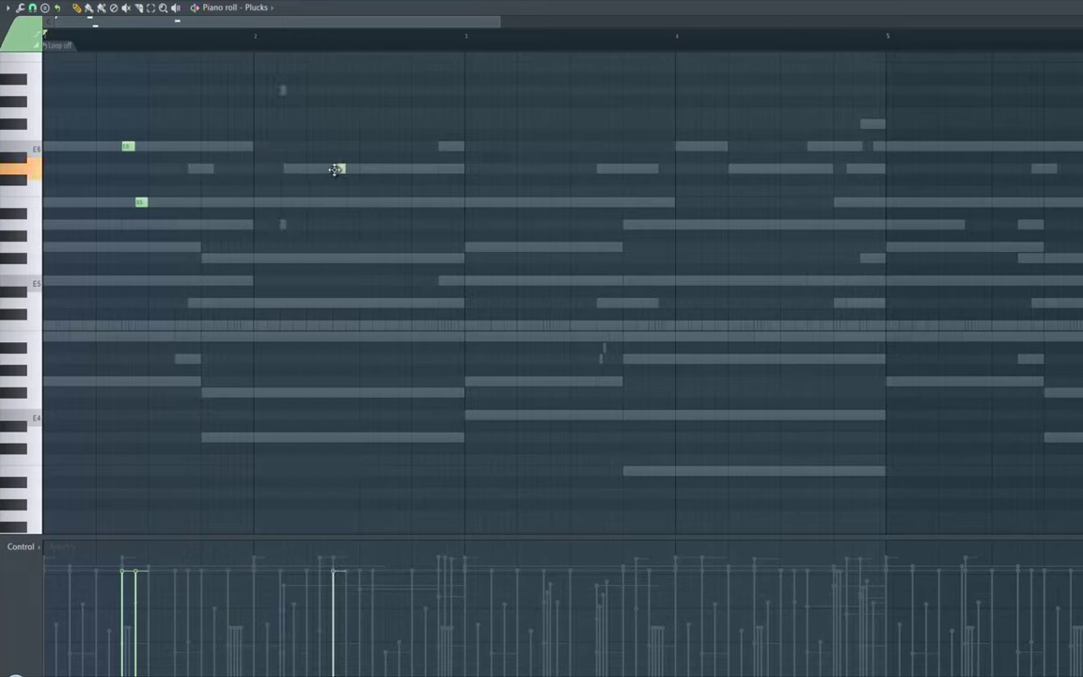
click(337, 203)
drag(351, 244, 350, 210)
key(space)
click(443, 203)
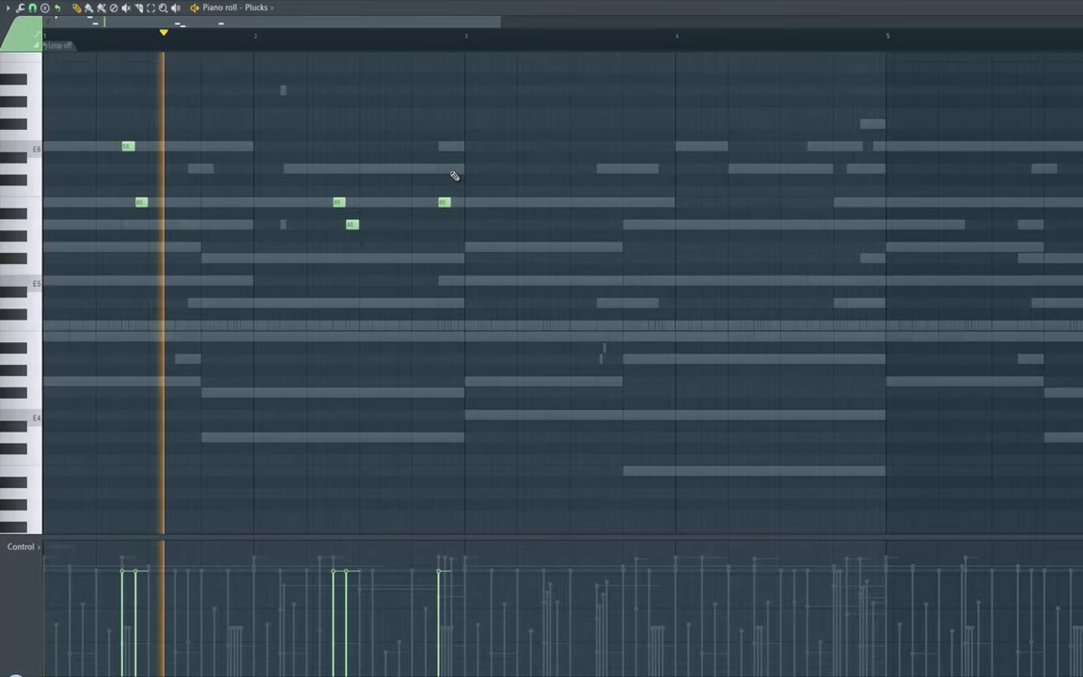
click(456, 168)
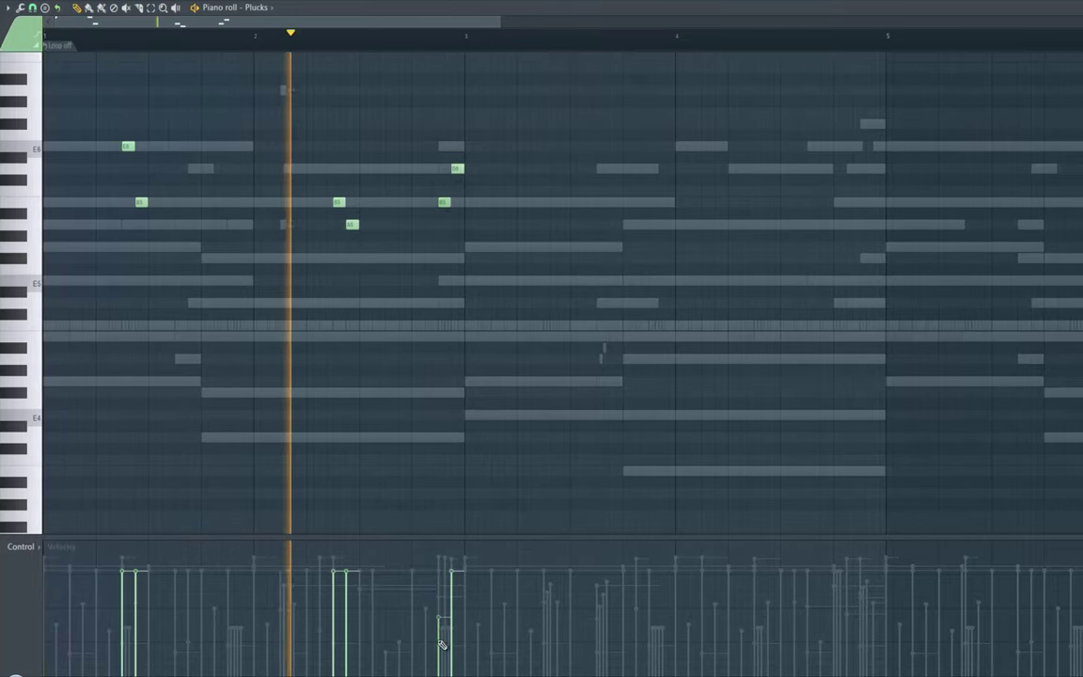
- Add plucks D6, G5, A5, B5 and E5 in the second half of bar 3, adjust their velocities and play
click(151, 7)
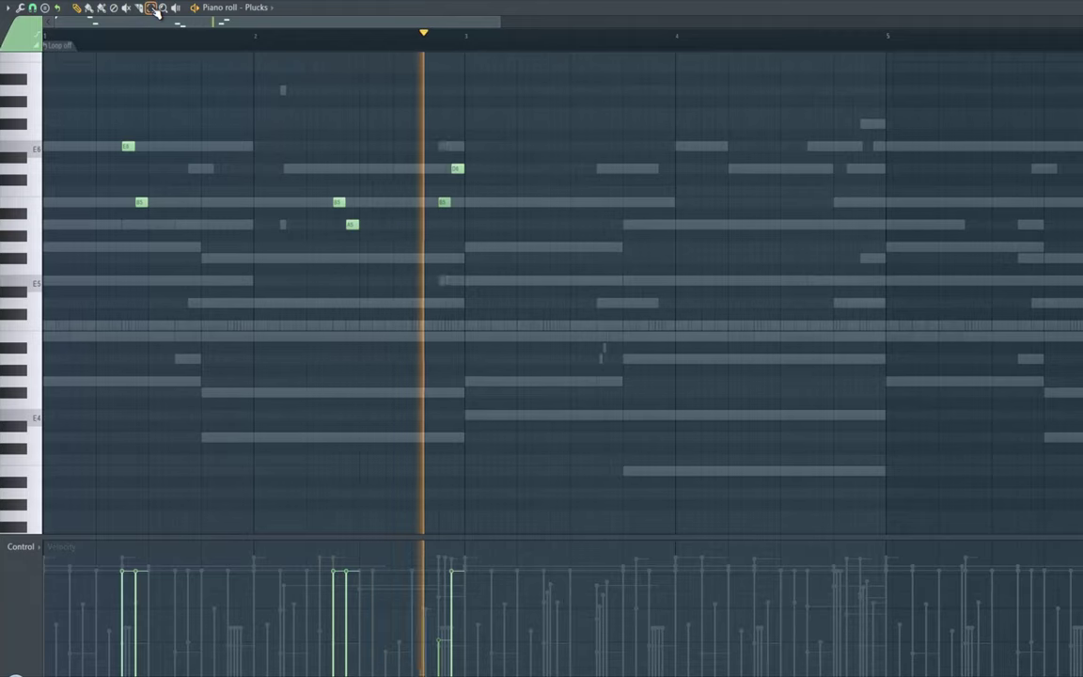
click(603, 170)
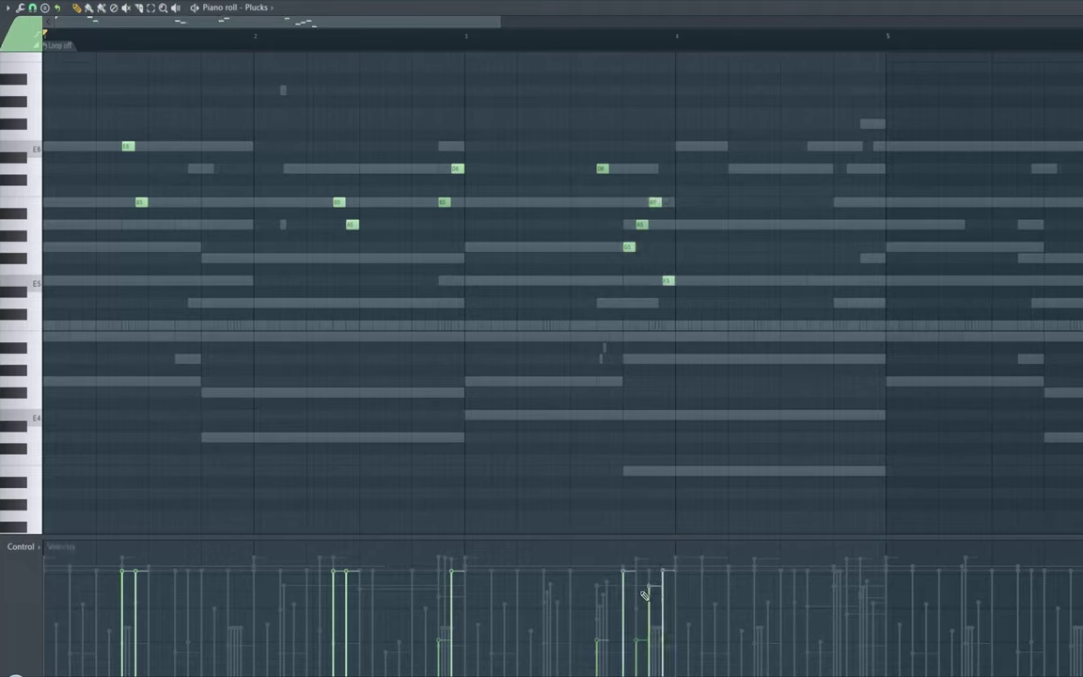
key(space)
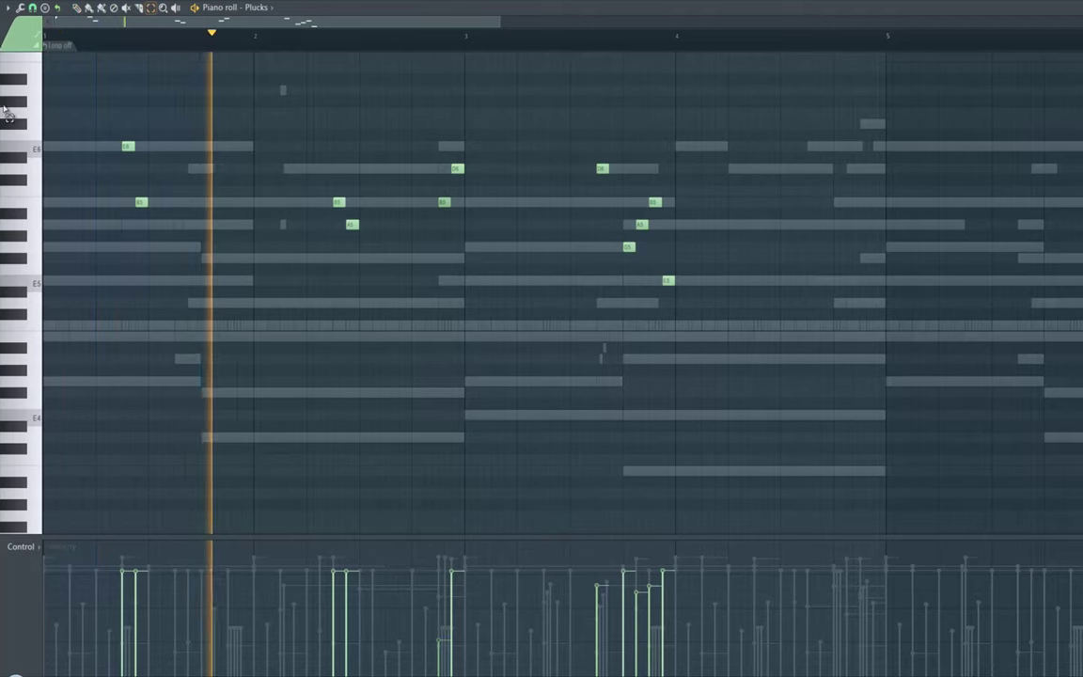
- Select all the plucks and copy them four bars later, starting in bar 5
drag(9, 97, 6, 371)
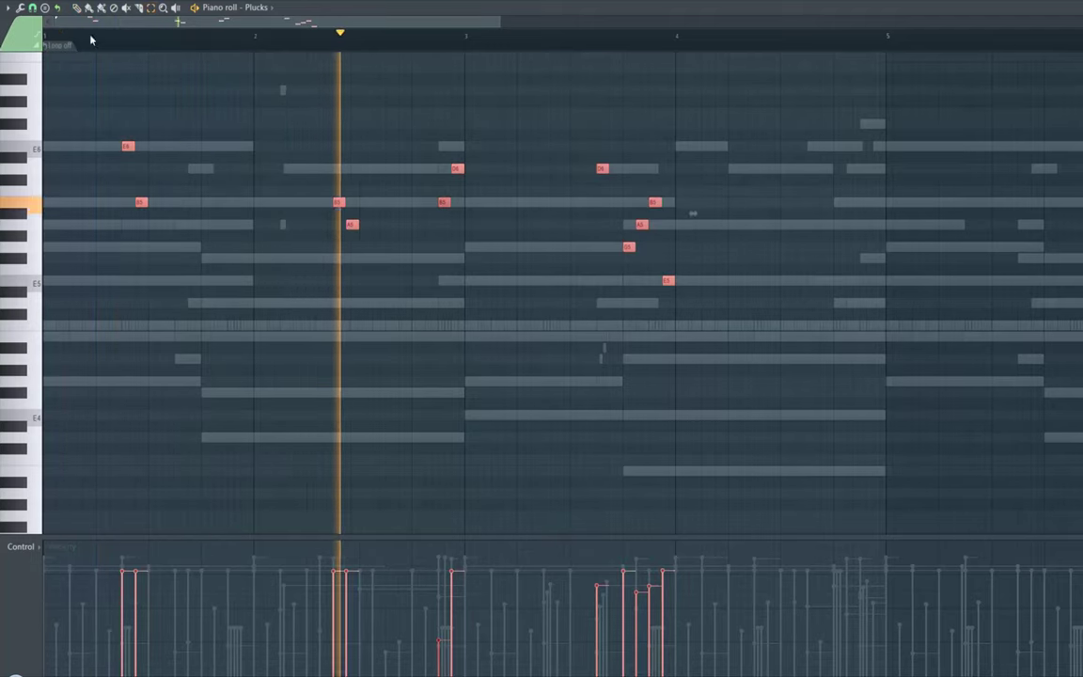
click(77, 7)
drag(128, 146, 971, 192)
key(space)
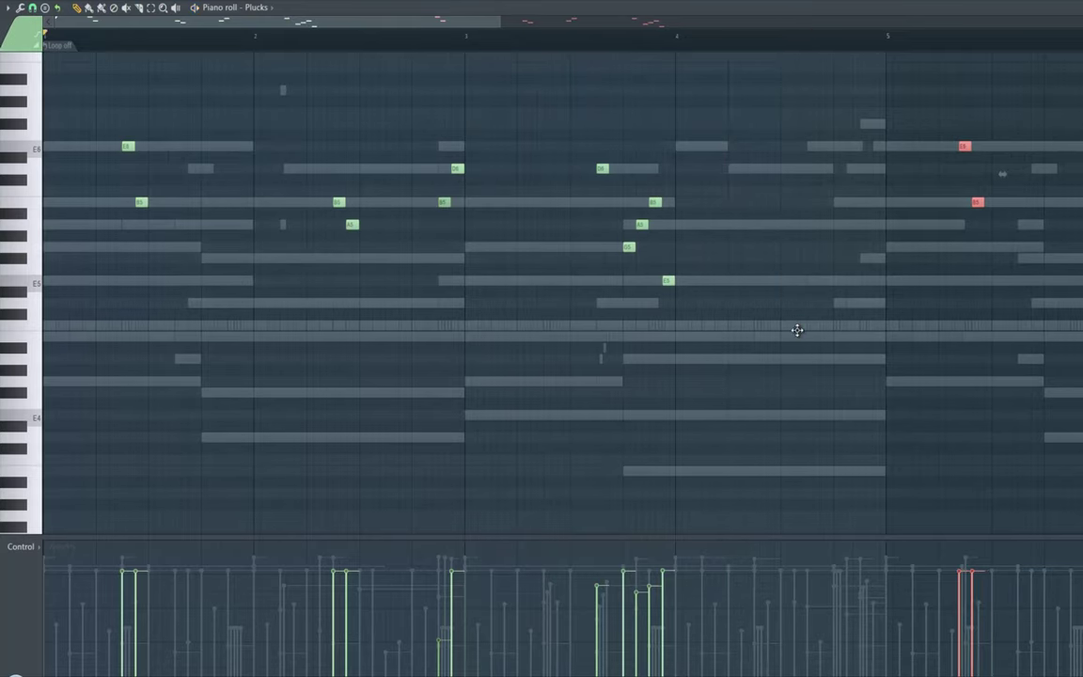
- Add plucks D5, F#5 and E5 in the last beats of bar 4, and D5, A5, E5, F#5 at bar 8's end
click(797, 300)
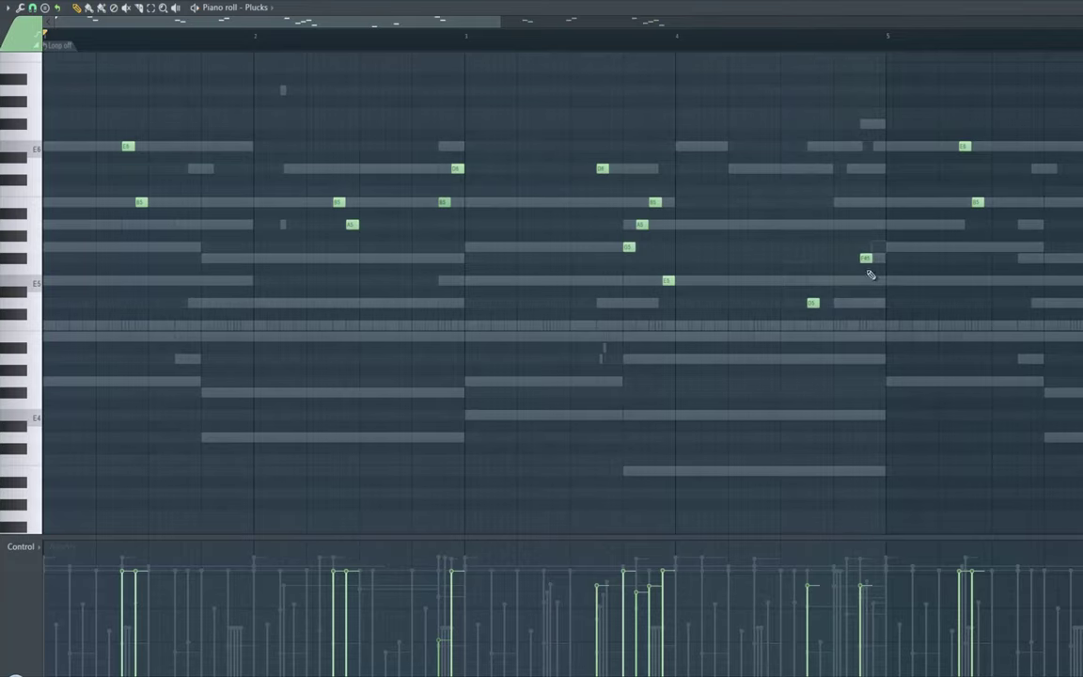
key(space)
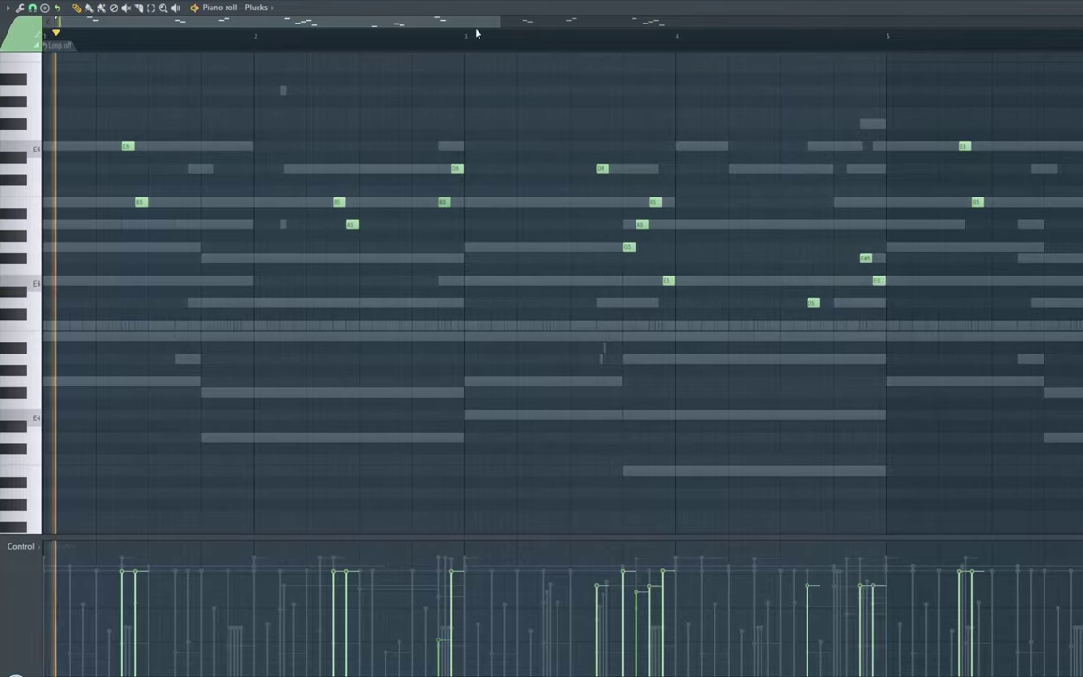
drag(494, 23, 860, 51)
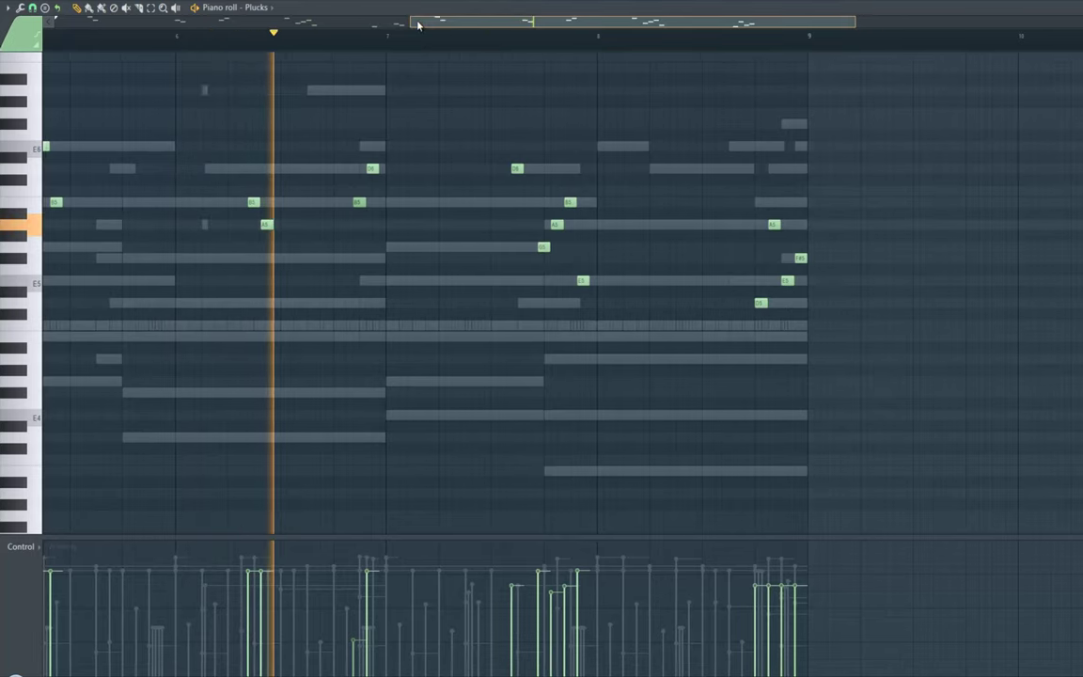
- Nudge the copied plucks in bars 5 to 7 slightly later, by about half a sixteenth, and play the pattern
scroll(419, 25, left, 3)
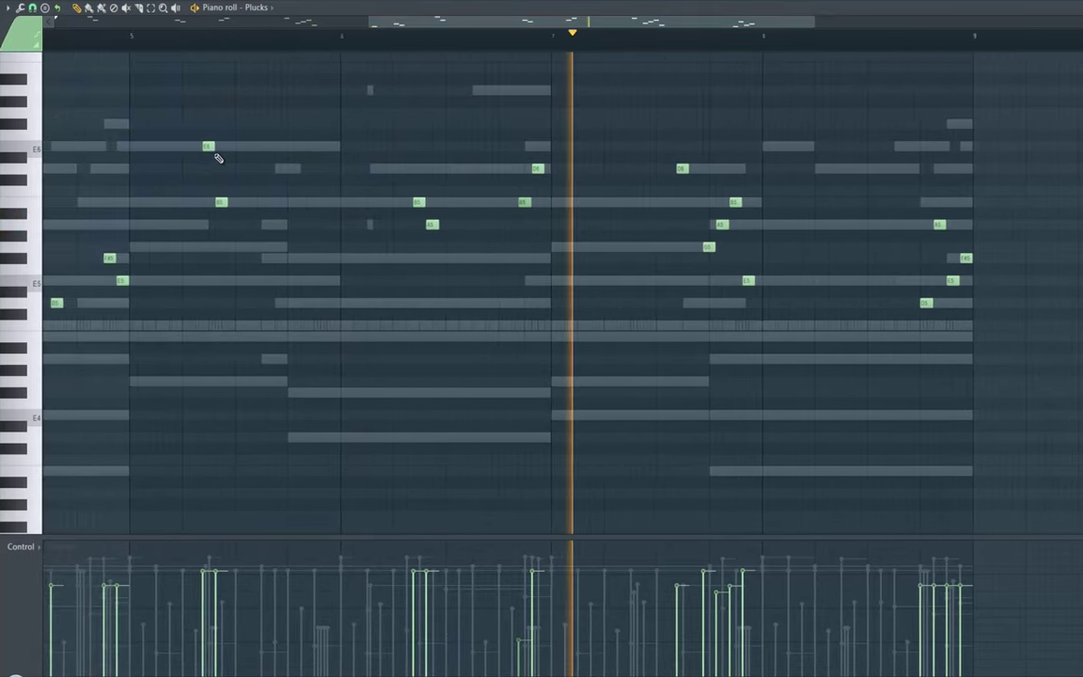
drag(208, 148, 215, 150)
drag(218, 205, 225, 207)
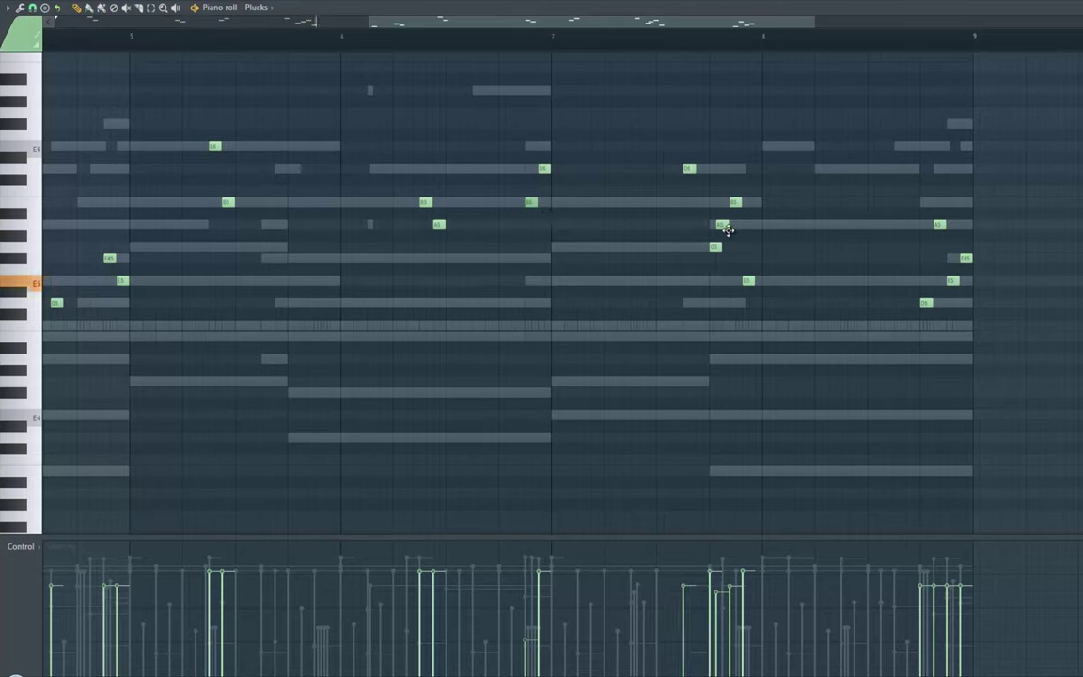
drag(748, 280, 755, 281)
key(space)
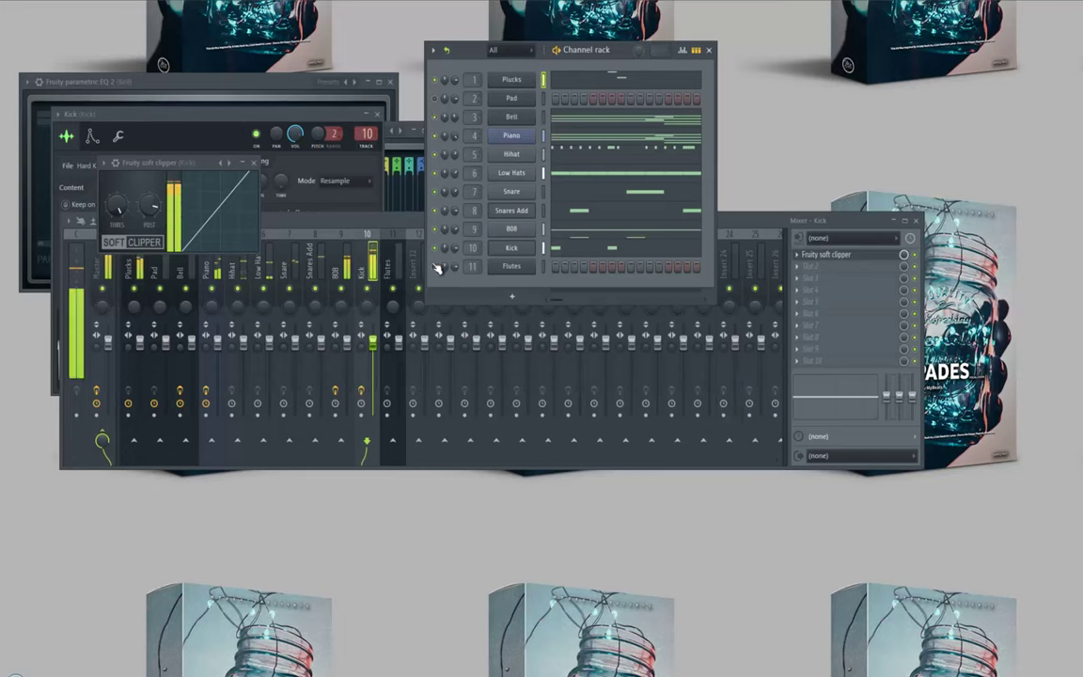
- Open the Flutes channel in the piano roll
right_click(508, 270)
click(564, 268)
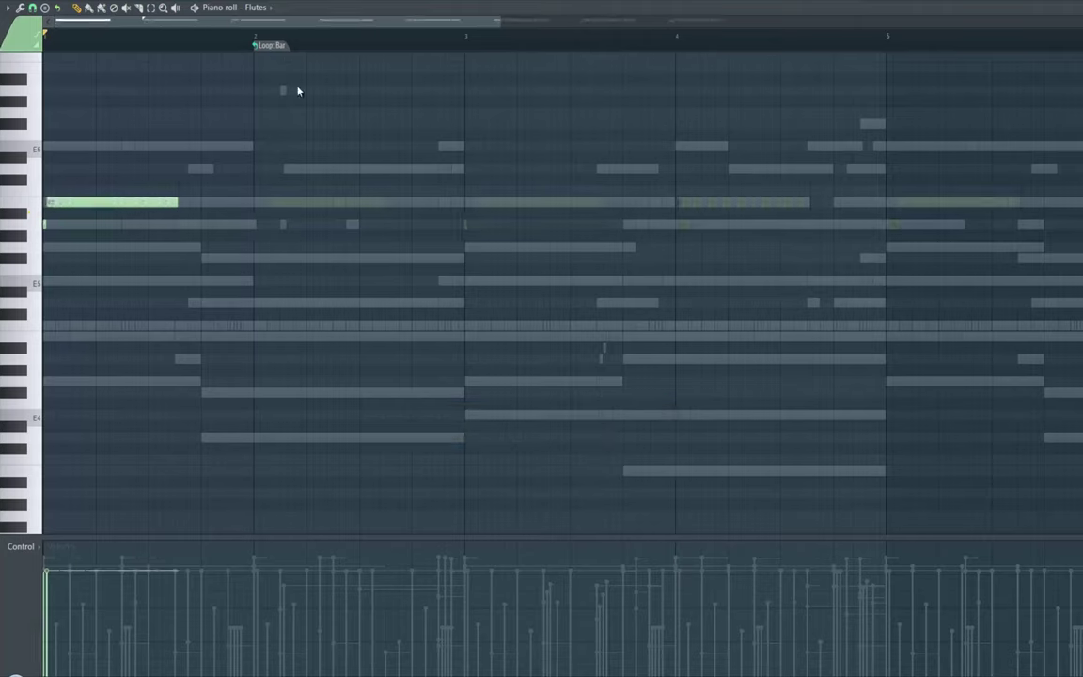
click(272, 45)
click(298, 156)
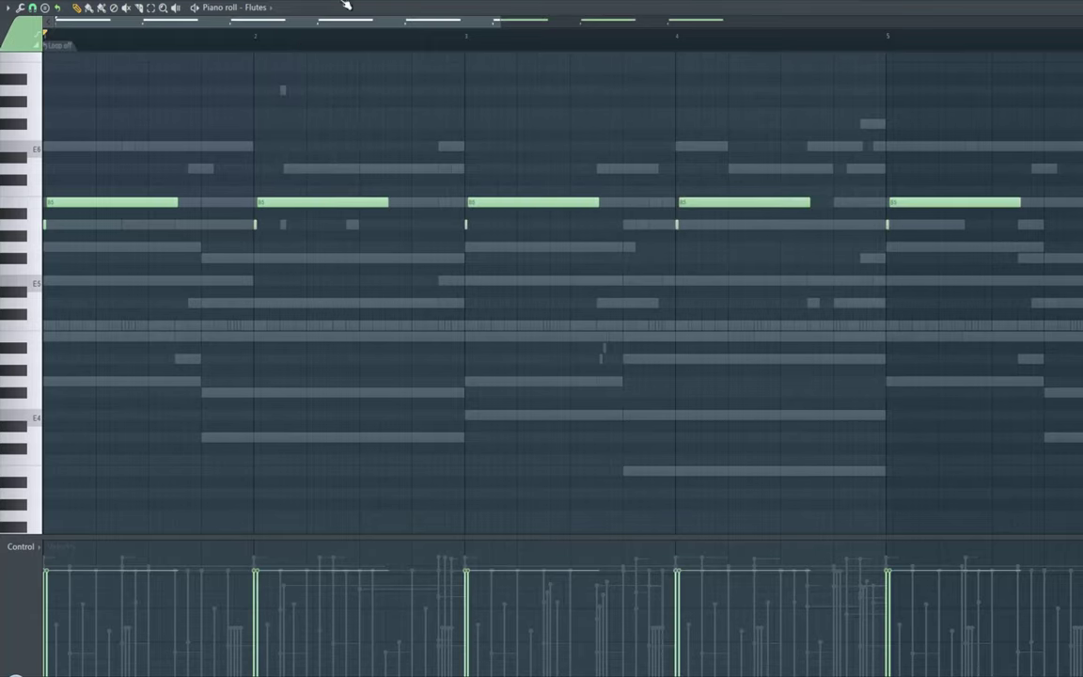
key(ctrl+z)
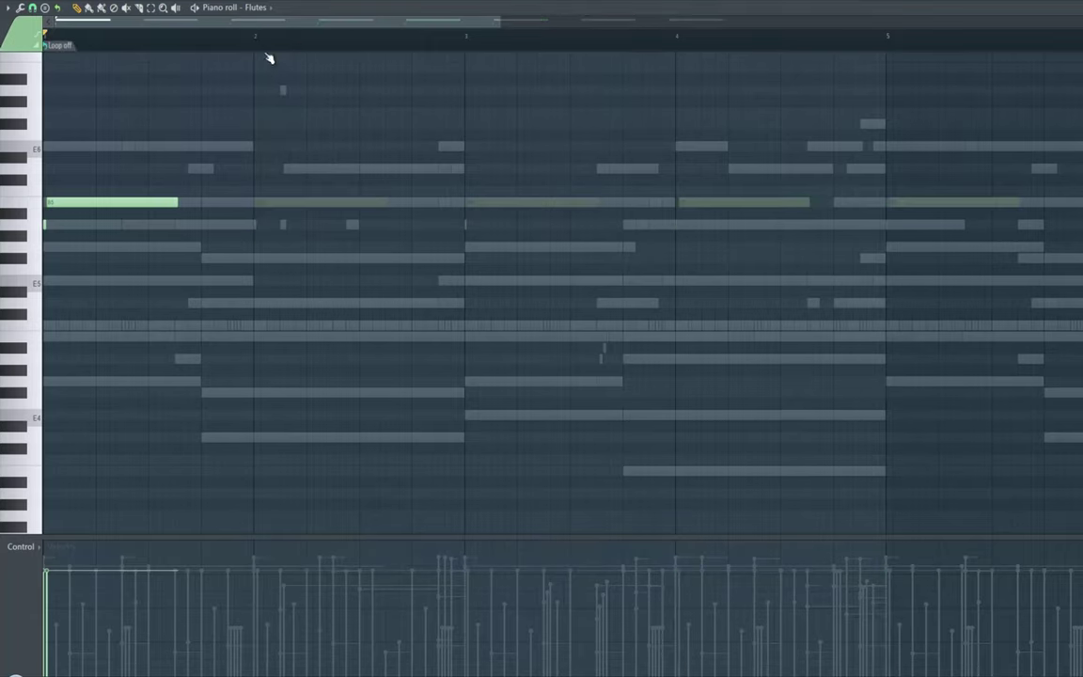
- Play back the pattern with the flute part
key(space)
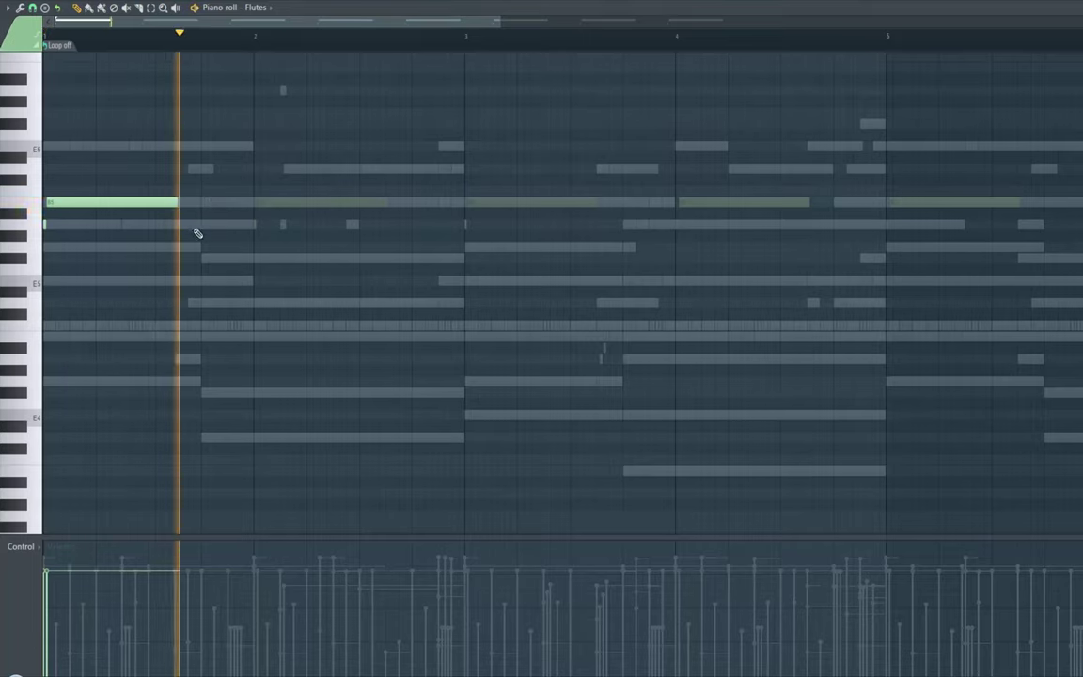
key(space)
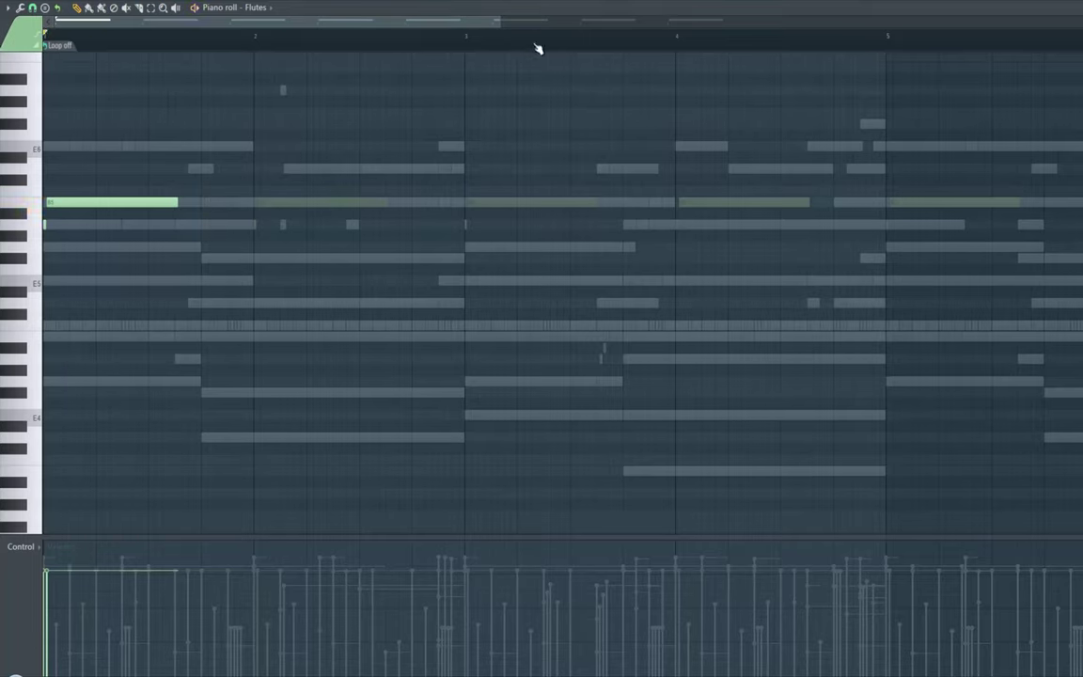
- Add a long D5 flute note at the start of bar 2 and lengthen the opening B5 to beat 4 of bar 1
drag(1022, 36, 1034, 38)
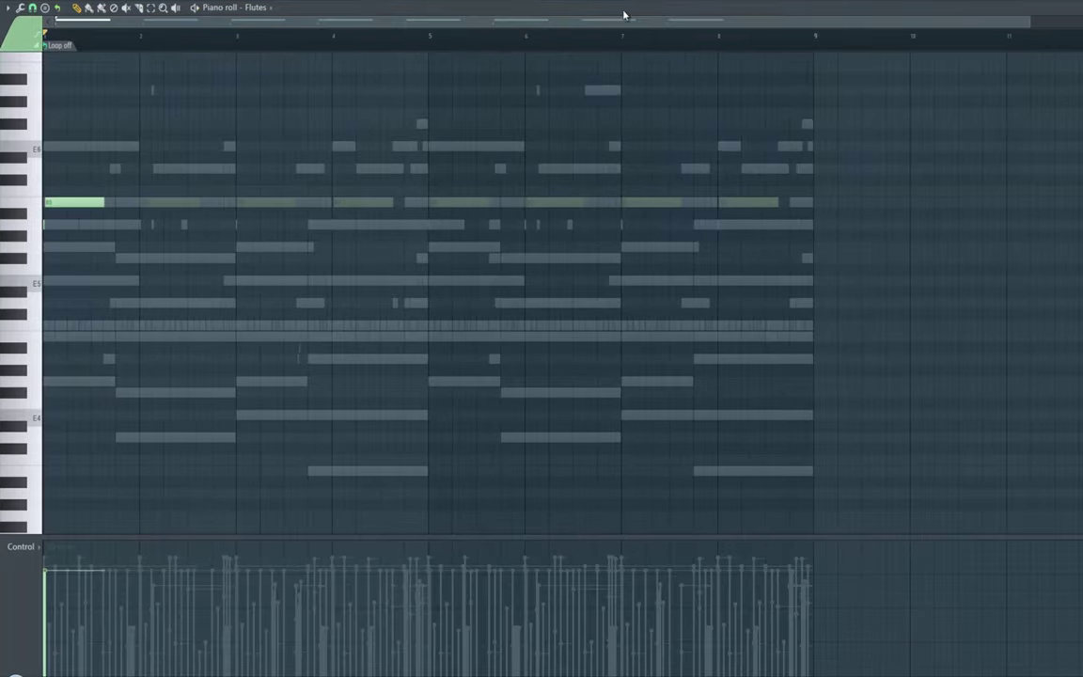
key(F6)
scroll(442, 29, down, 1)
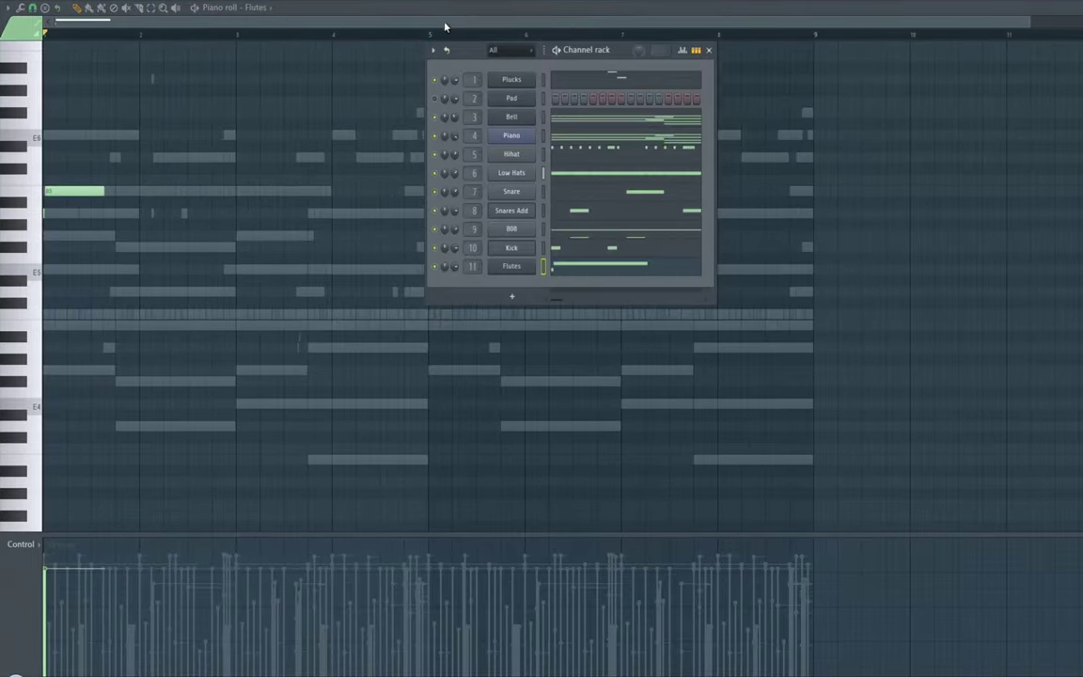
key(F6)
key(space)
drag(512, 42, 392, 46)
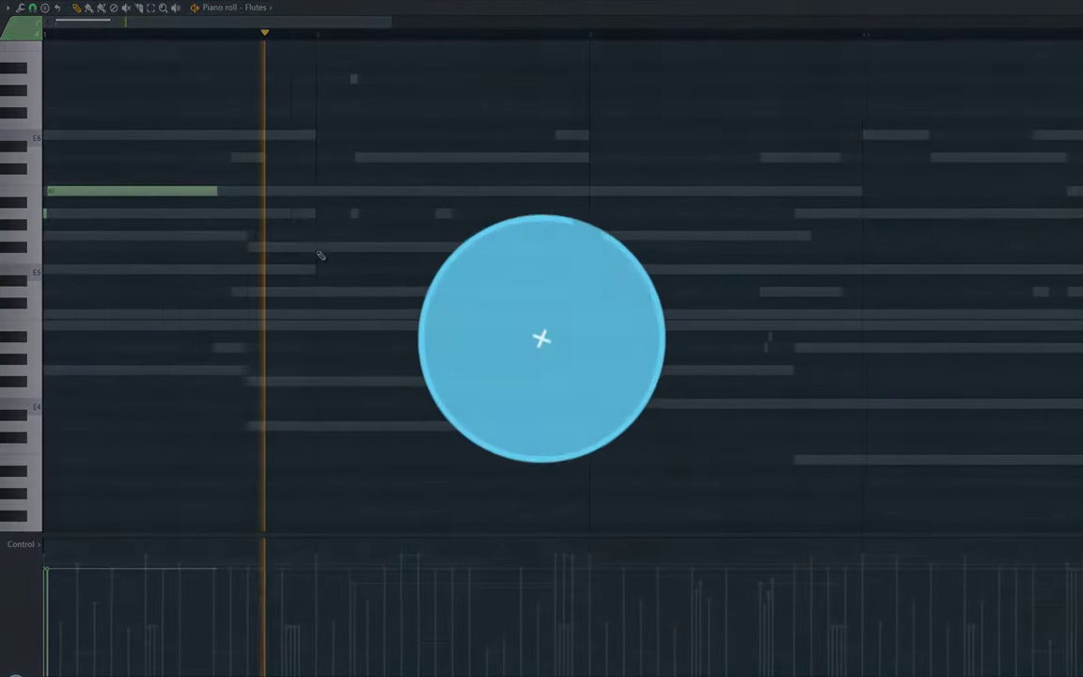
right_click(327, 251)
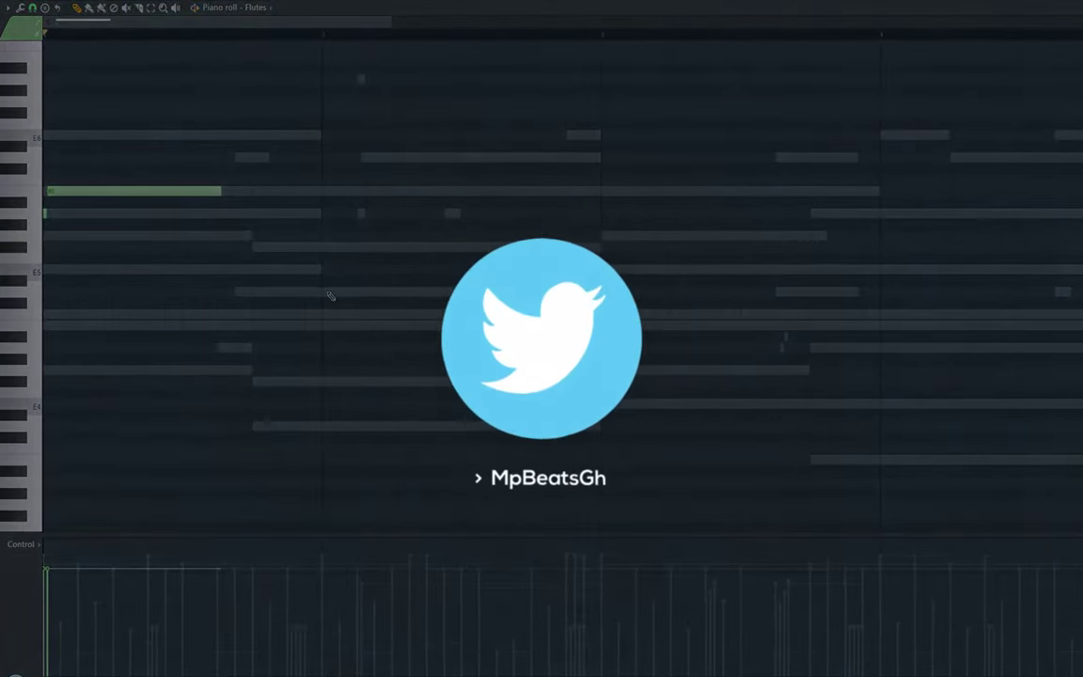
click(324, 294)
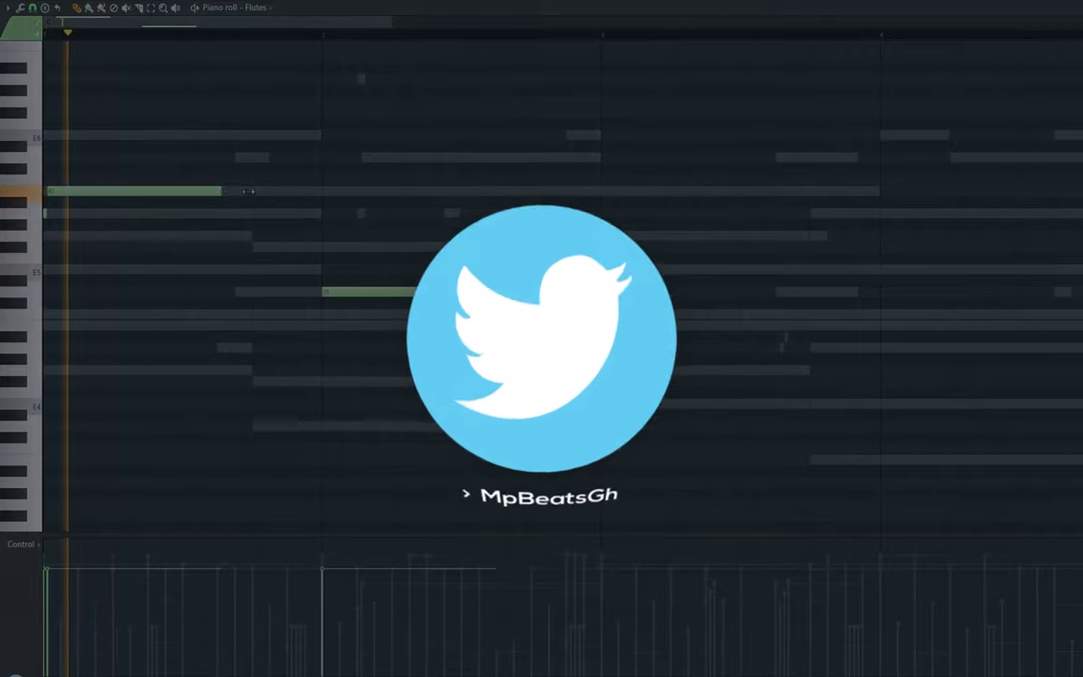
drag(228, 191, 254, 195)
- Add the descending flute run A5, F#5, E5, D5, B4 on bar 1's last beat, with velocities falling from F#5 to B4
key(space)
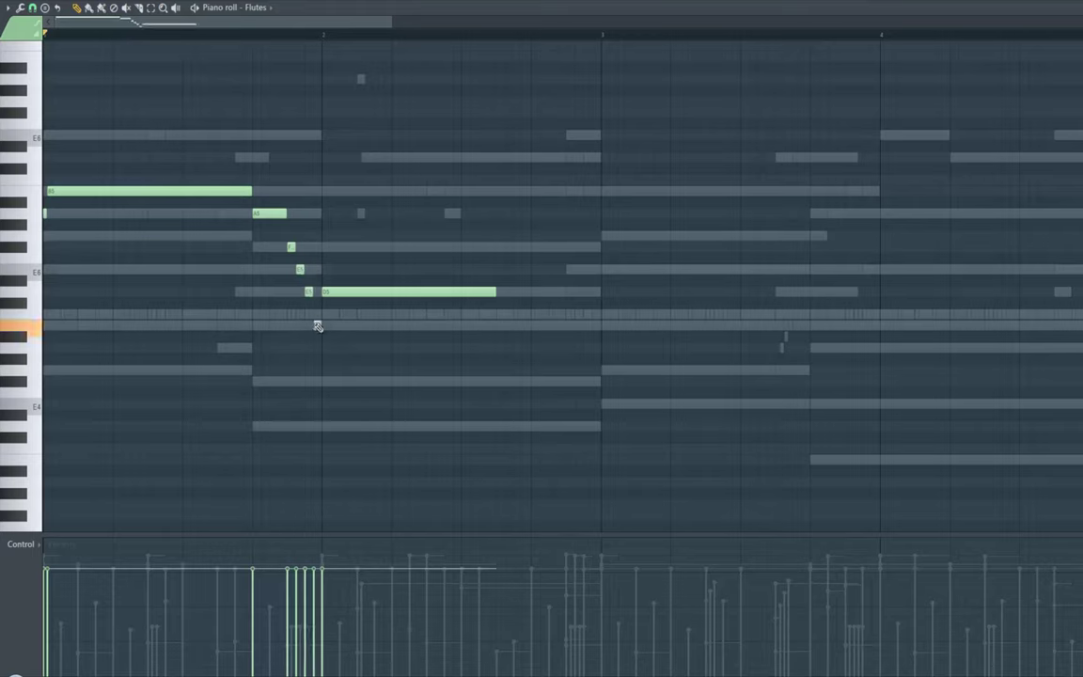
key(space)
drag(288, 575, 316, 608)
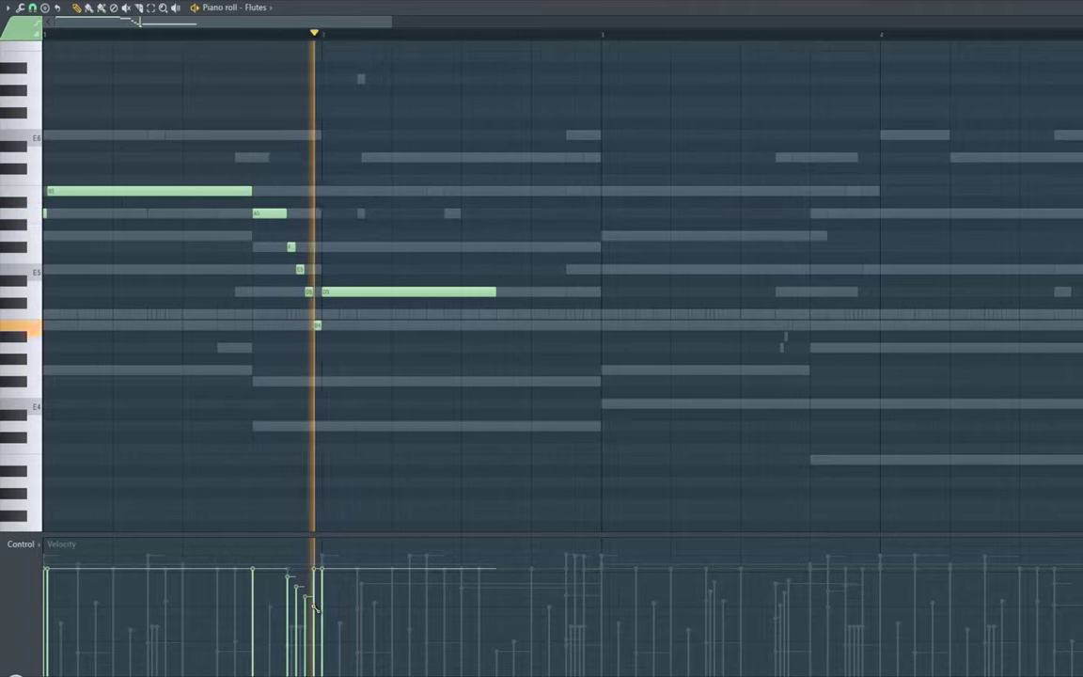
click(315, 608)
- Lengthen the run's short E5 and D5 notes slightly so they overlap the following notes, and play back the result
key(space)
key(space)
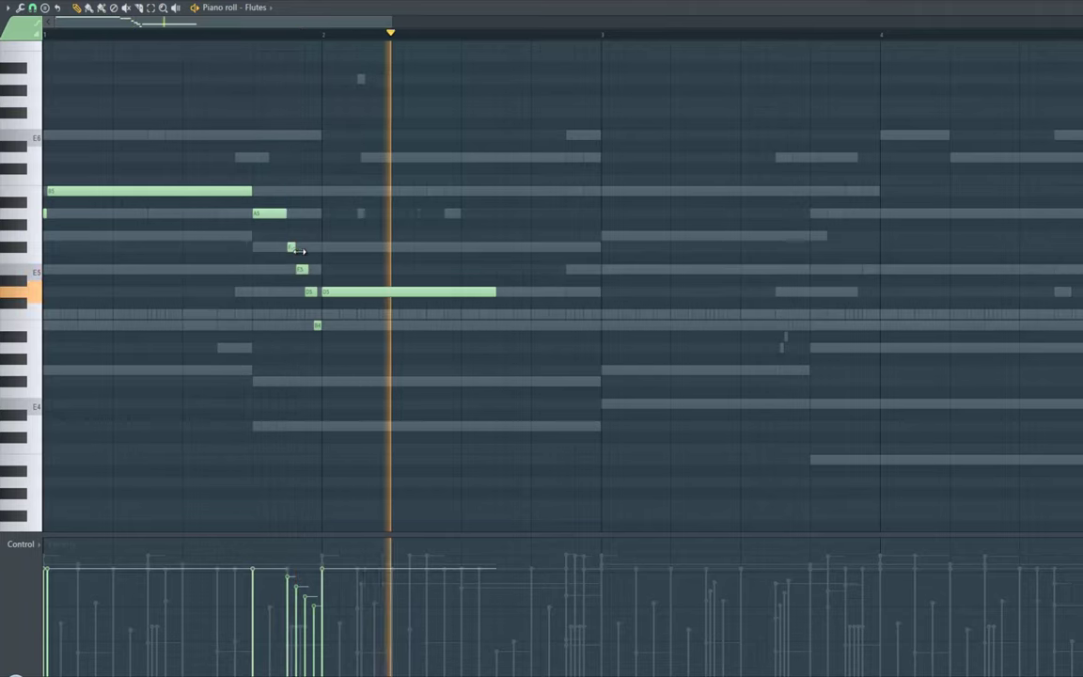
key(space)
key(space)
drag(392, 21, 326, 35)
- Solo the Flutes channel, raise its instrument's glide time slightly, and switch the glide mode to Fixed
key(F6)
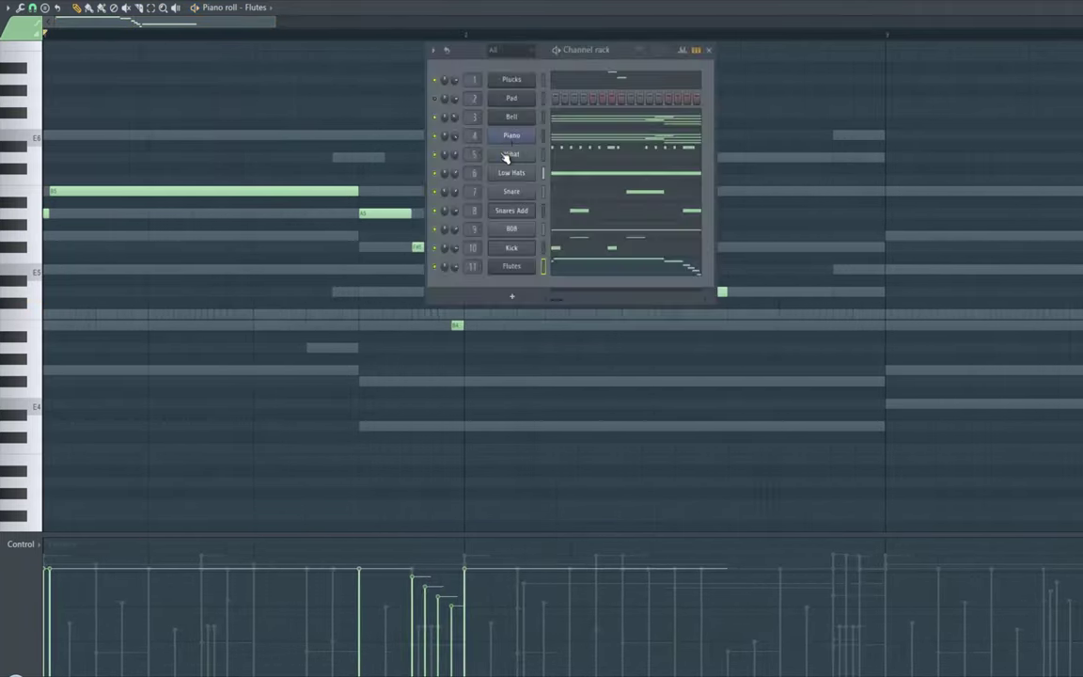
click(512, 266)
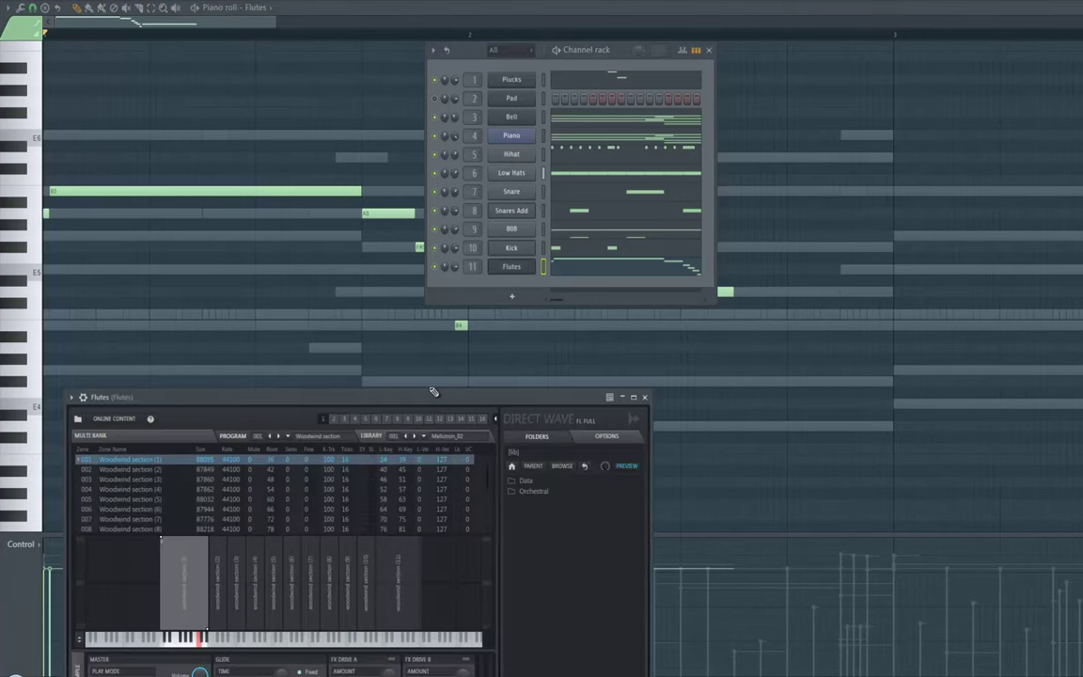
drag(427, 399, 547, 116)
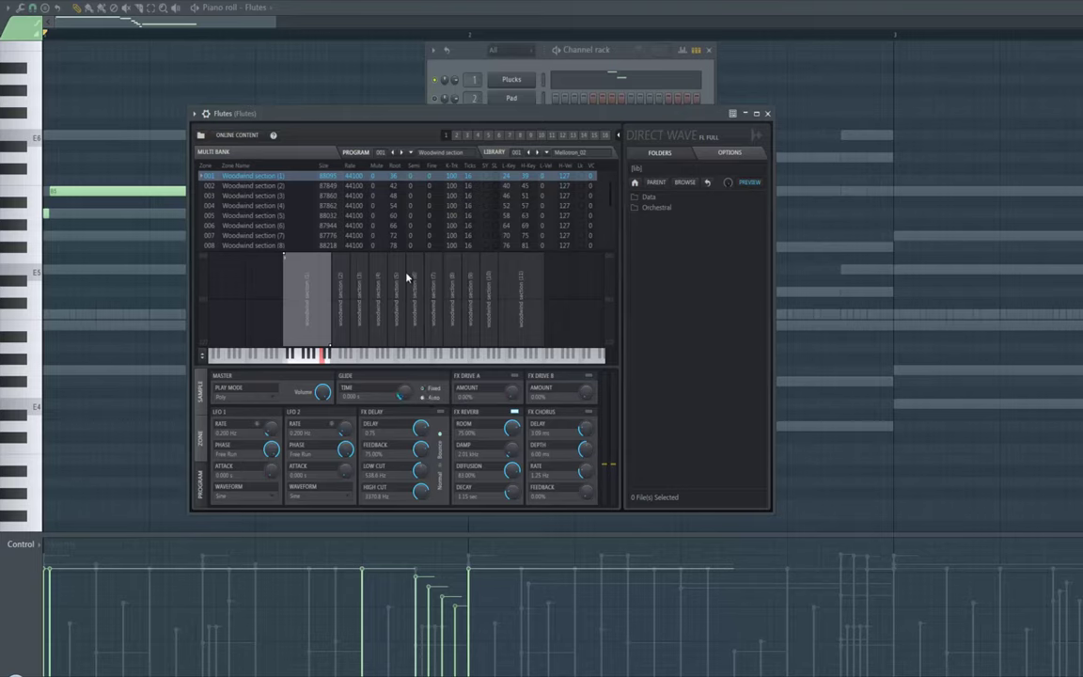
key(space)
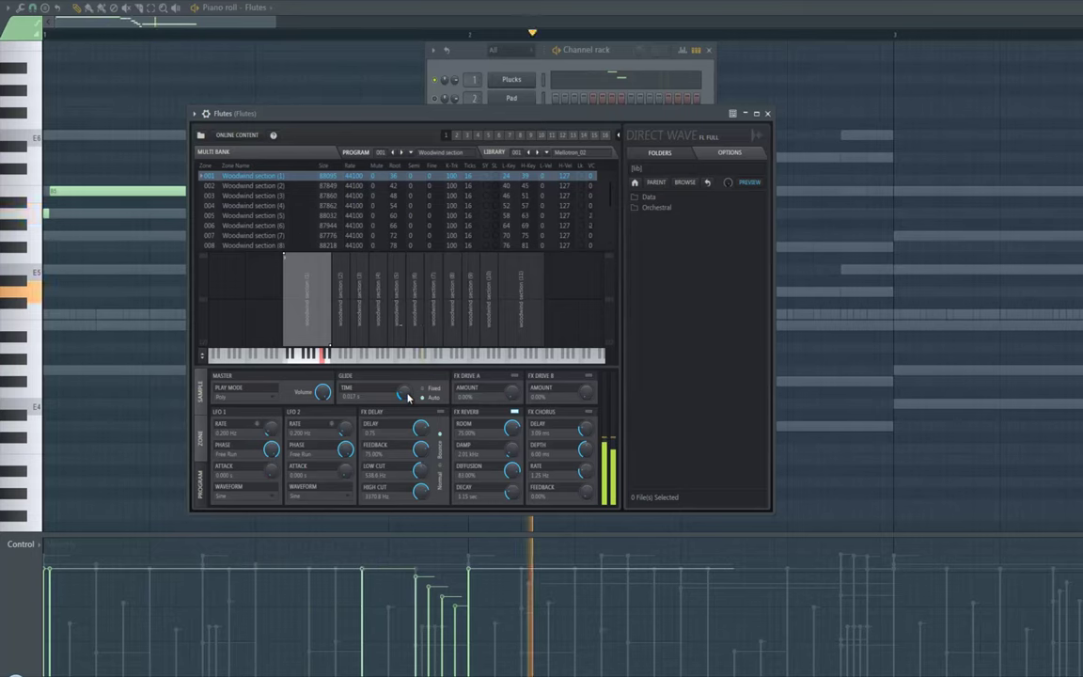
click(623, 53)
right_click(437, 267)
click(455, 271)
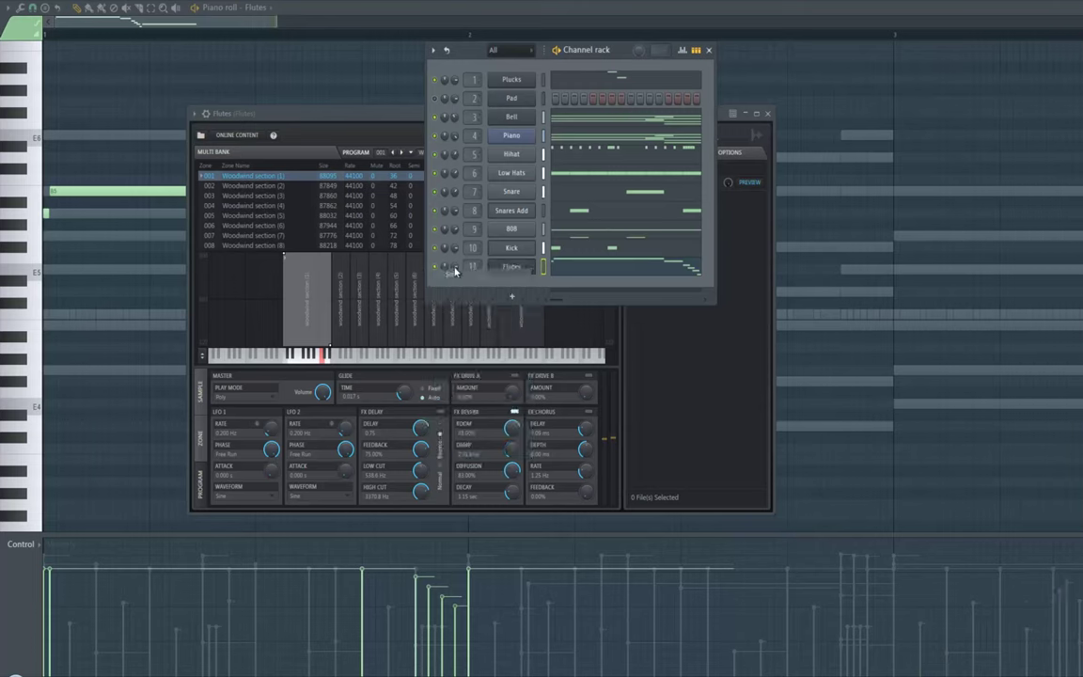
click(419, 396)
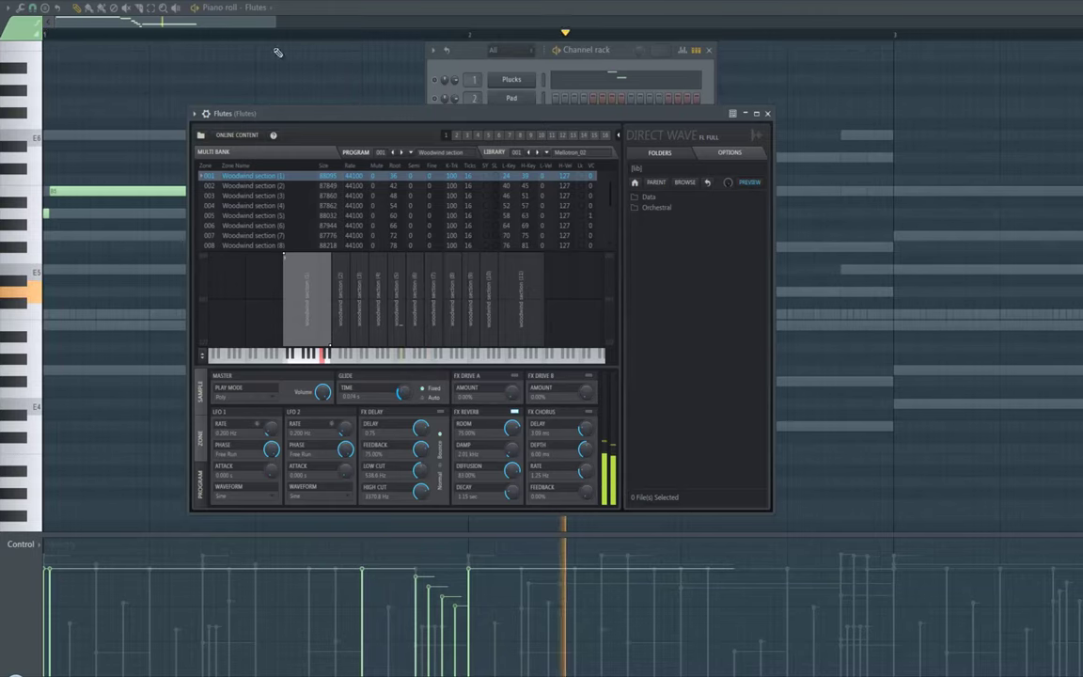
- Tighten the bar 1 flute run into overlapping notes, extend it with A4 and G4, and lengthen A5 and B5 slightly
key(space)
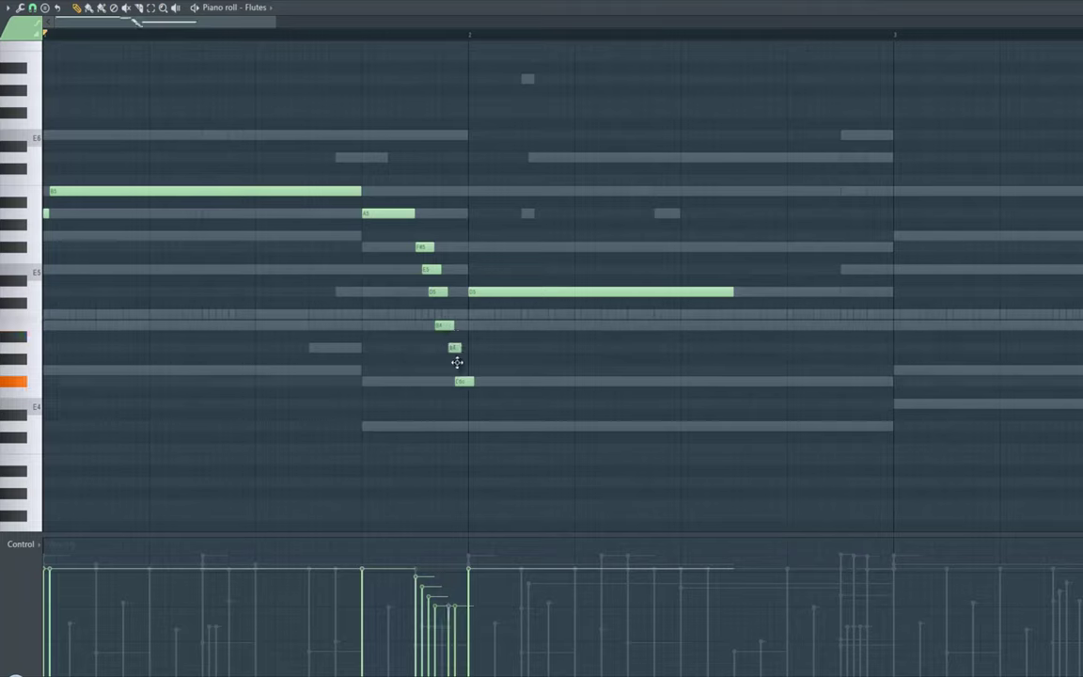
key(space)
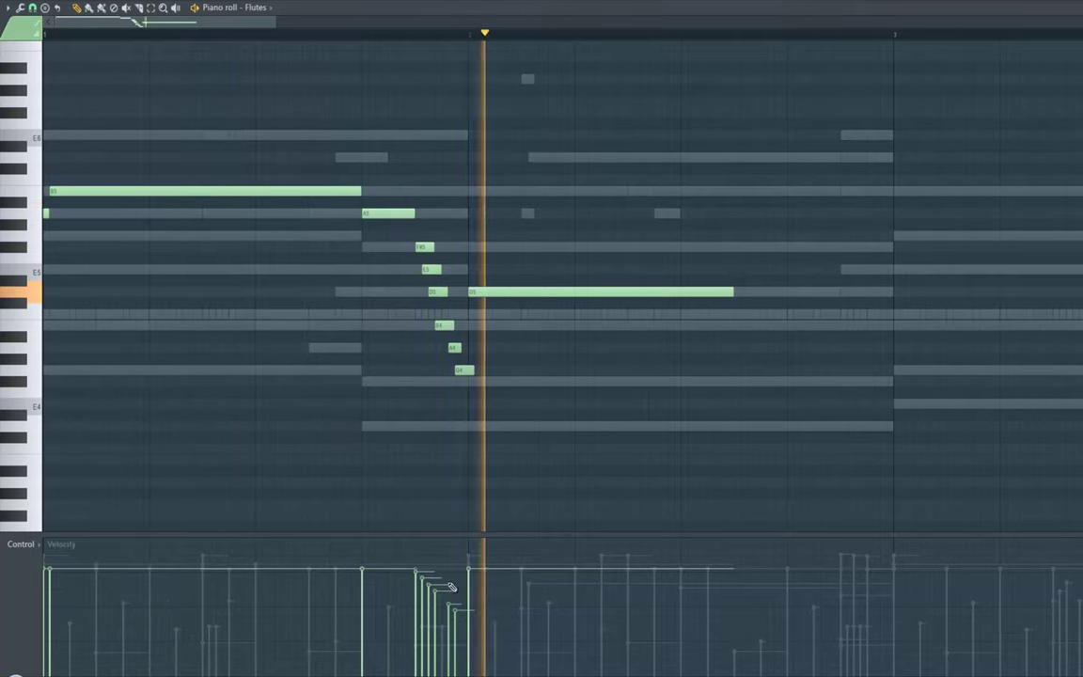
drag(415, 215, 422, 220)
key(space)
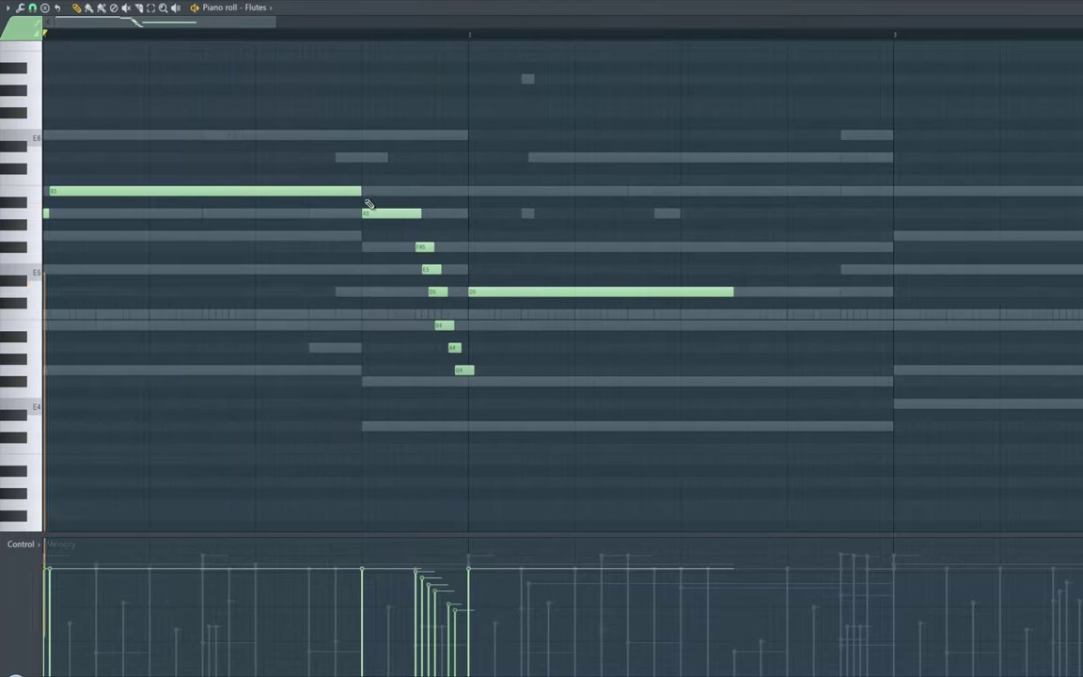
key(space)
drag(364, 195, 369, 193)
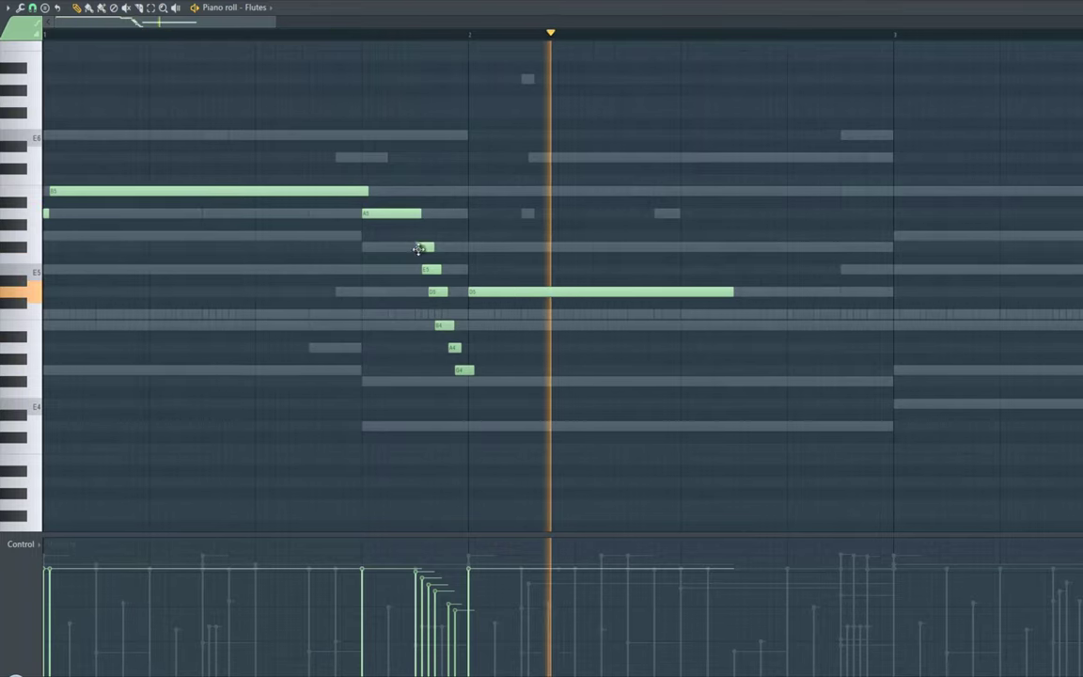
- Remove A4 and G4 from the flute run, lengthen B4 just into bar 2, and extend A5 slightly
key(space)
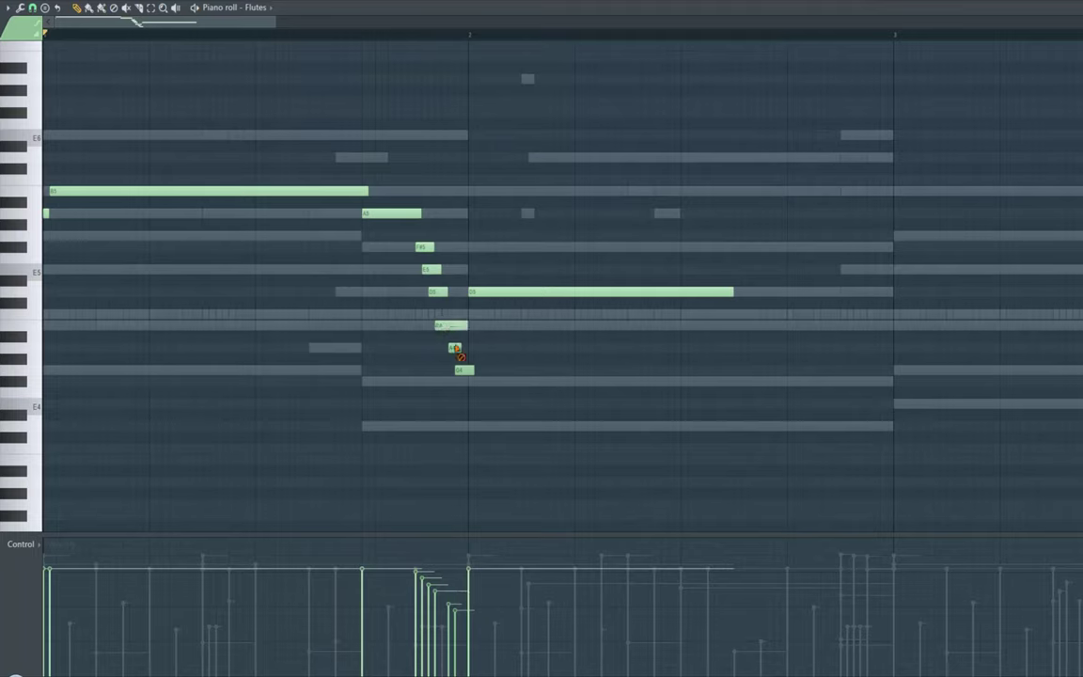
key(space)
drag(463, 327, 480, 326)
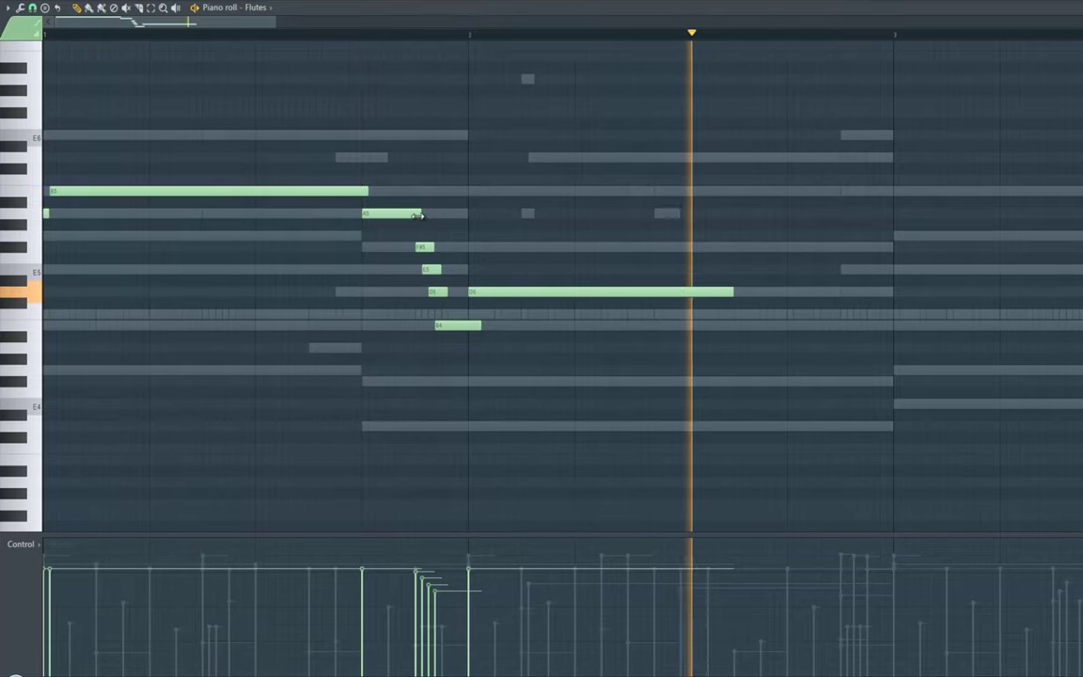
drag(419, 215, 426, 216)
- Add F#5, A5 and D6 late in bar 2 and G5 at bar 3, adjusting lengths so each phrase note overlaps the following one
key(space)
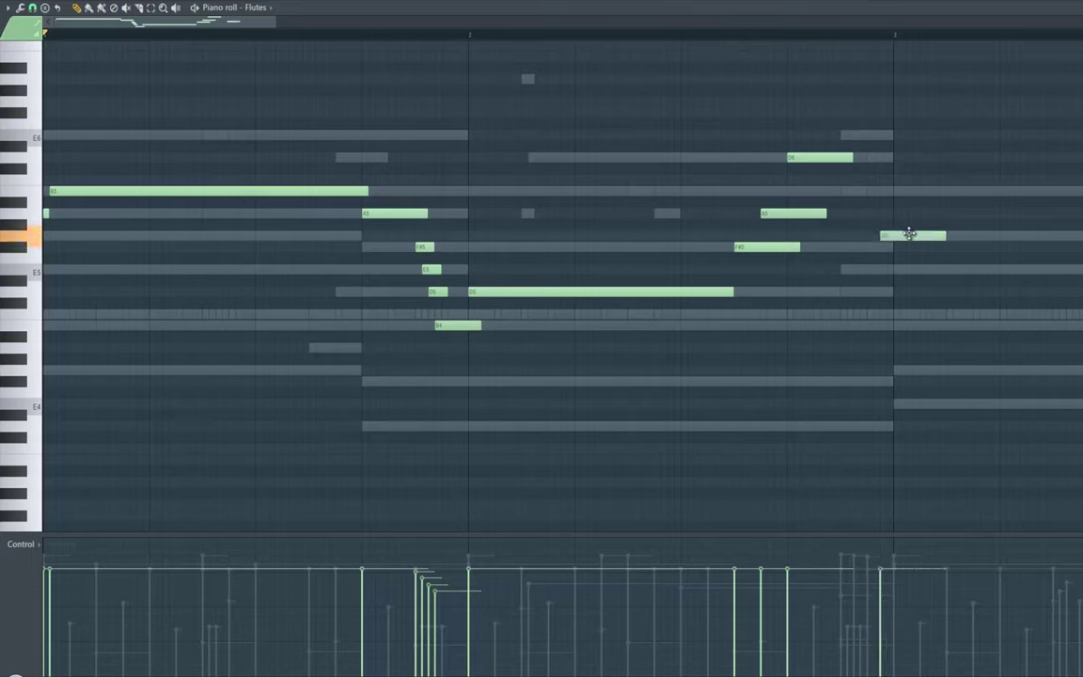
key(space)
drag(854, 157, 899, 162)
drag(827, 213, 774, 247)
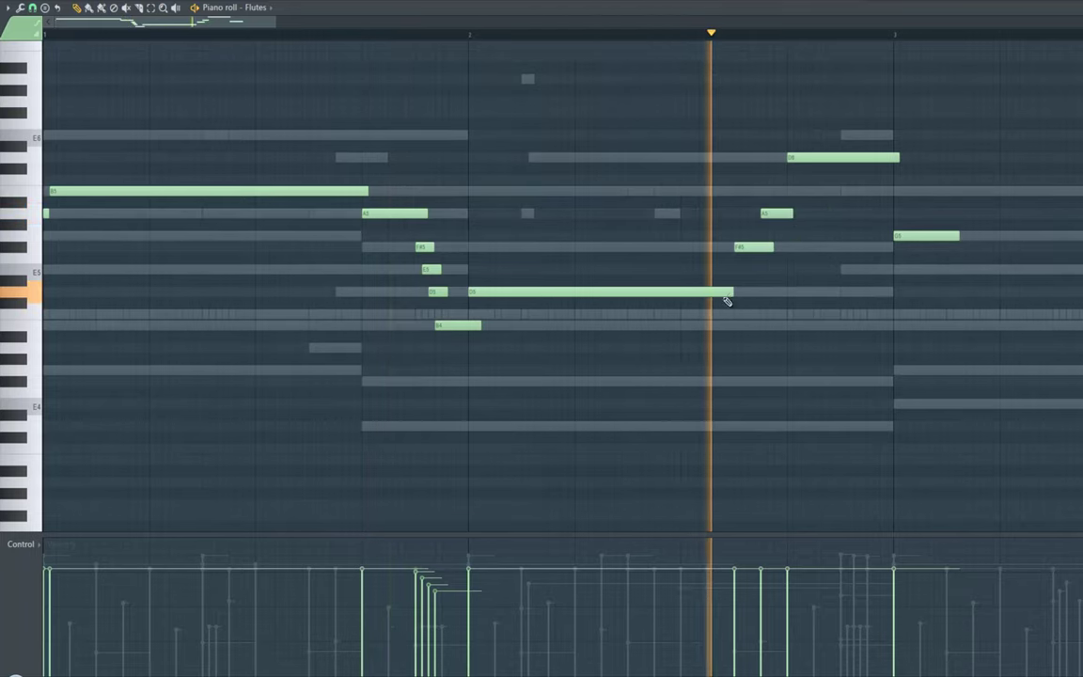
drag(735, 293, 748, 293)
key(space)
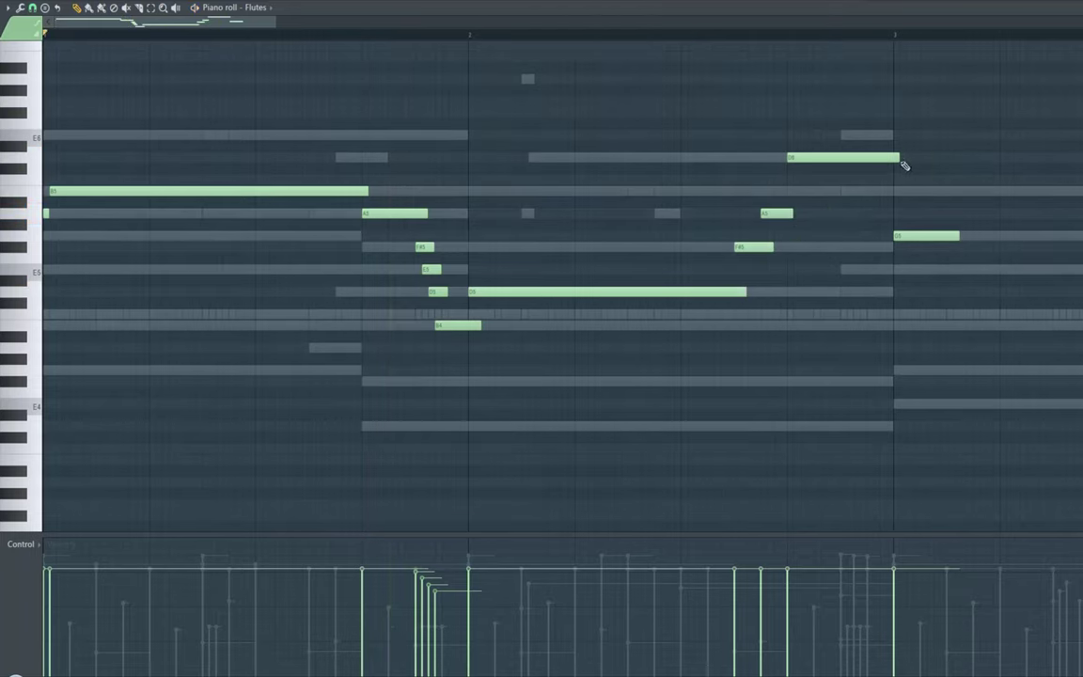
- Take the Flutes channel out of solo, keep Pad muted, and play the flute part with the other channels
key(F6)
right_click(436, 120)
click(442, 128)
right_click(436, 120)
click(442, 128)
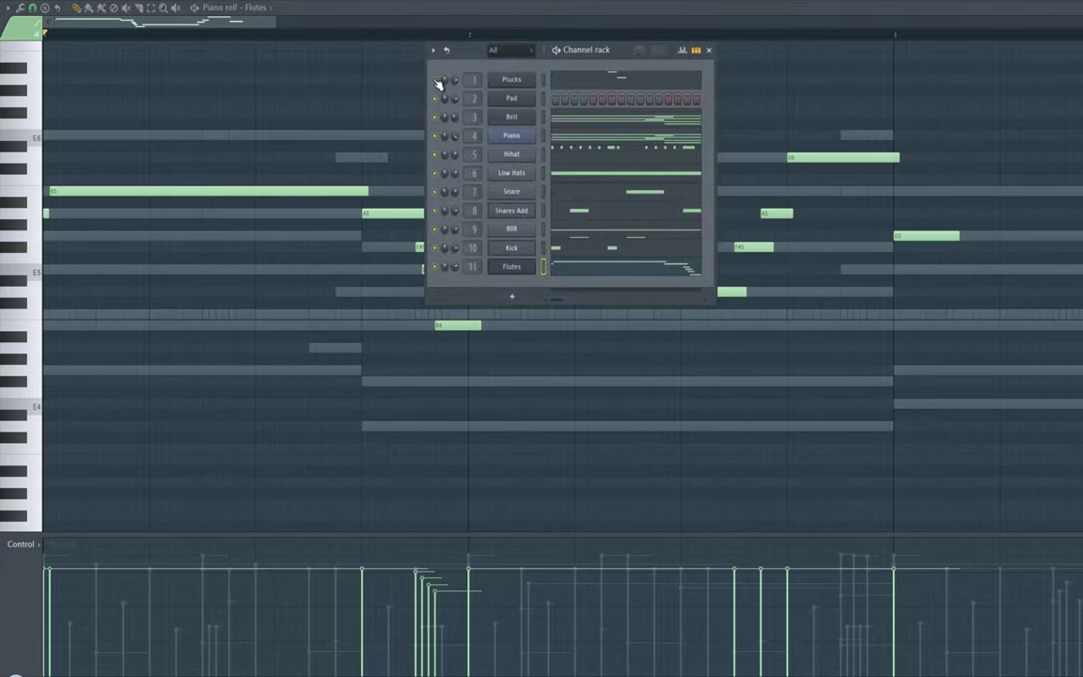
key(space)
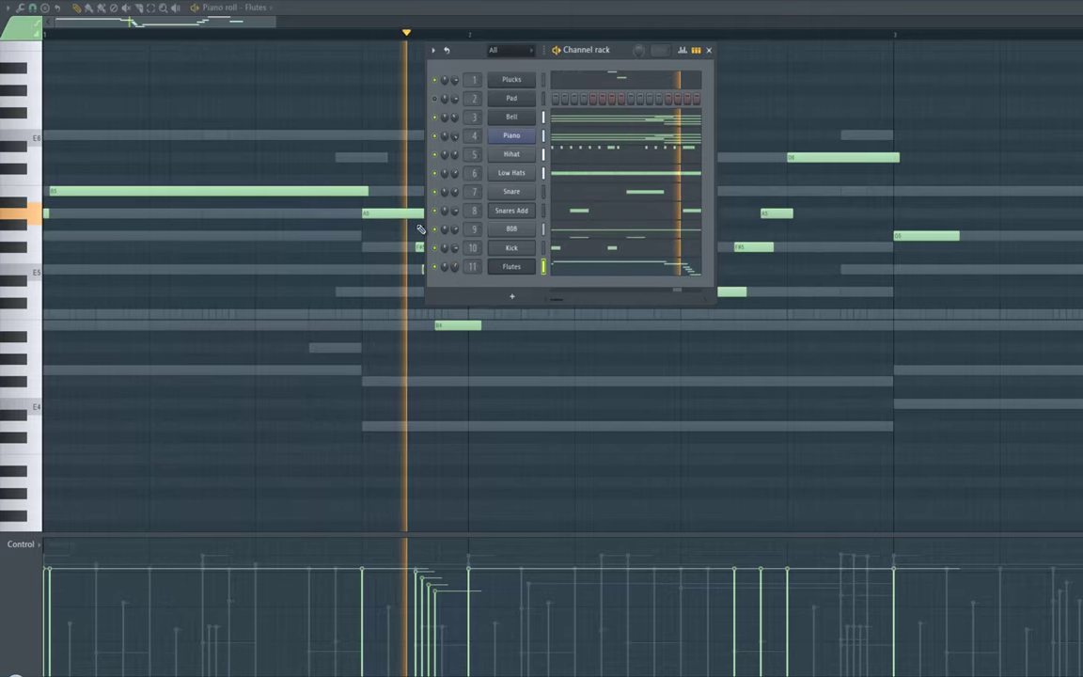
- Lengthen the flute G5 across the whole of bar 3 and add a three-beat F#5 at the start of bar 4
drag(279, 26, 588, 26)
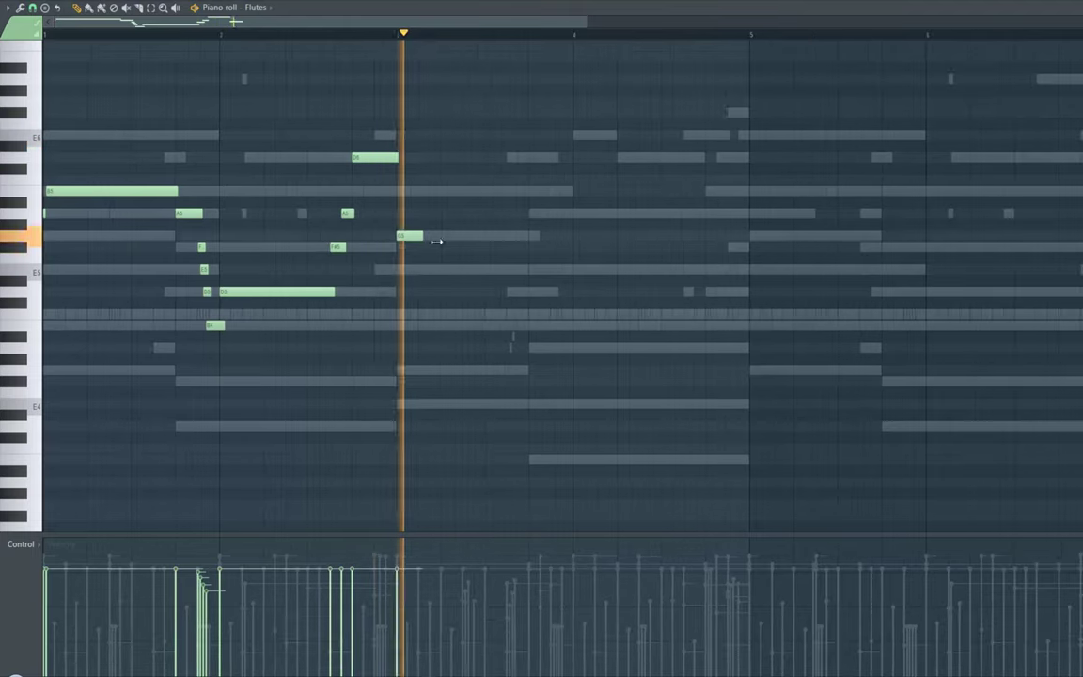
drag(424, 236, 529, 236)
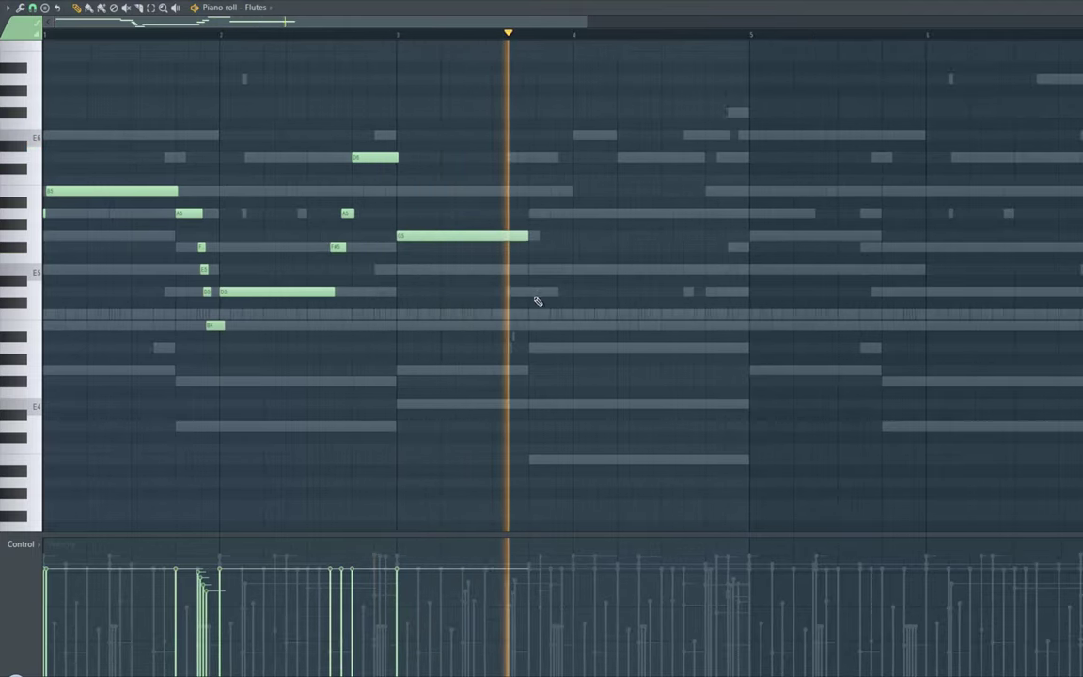
key(space)
mouse_move(574, 324)
mouse_down()
mouse_move(564, 234)
mouse_move(572, 234)
mouse_up()
key(space)
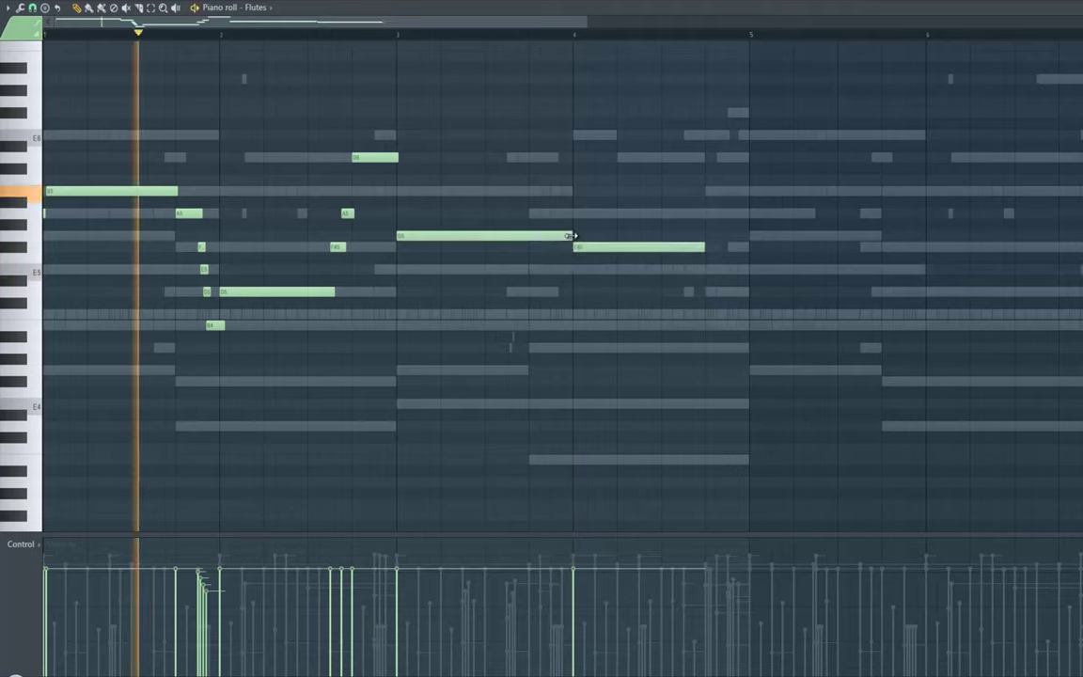
- Add short D5 and E5 flute notes at the end of bar 3, and shorten G5 to just past the D5's start
drag(585, 289, 555, 291)
drag(723, 292, 561, 293)
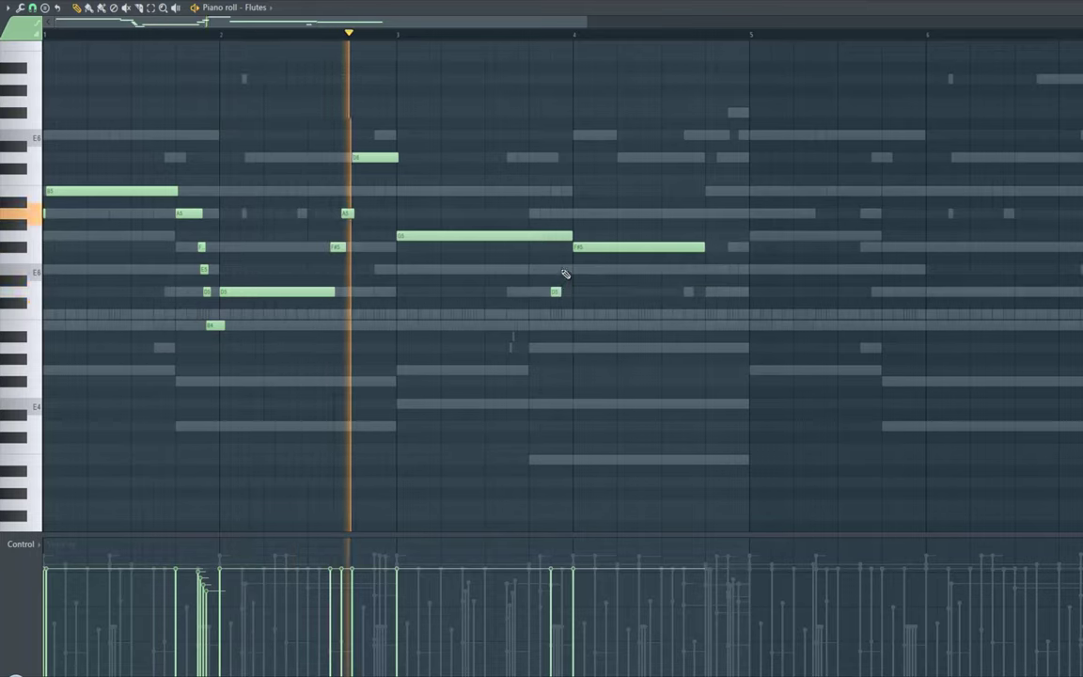
click(566, 269)
drag(570, 237, 556, 237)
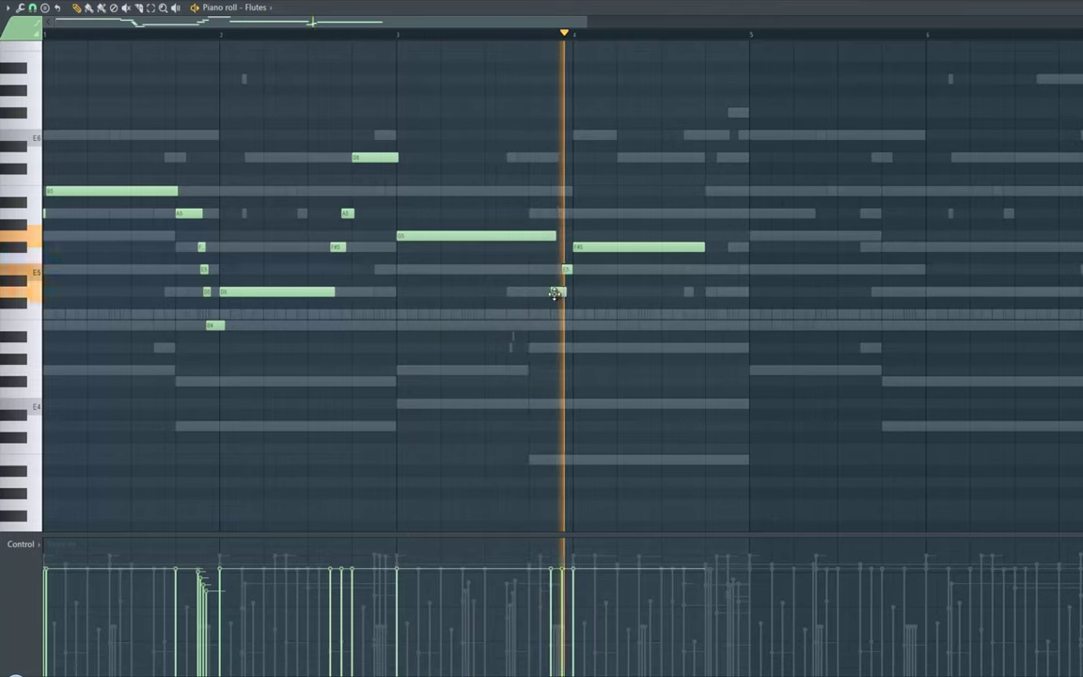
- Add a flute D5 on the last beat of bar 4 and stretch it to the bar's end
click(713, 292)
key(space)
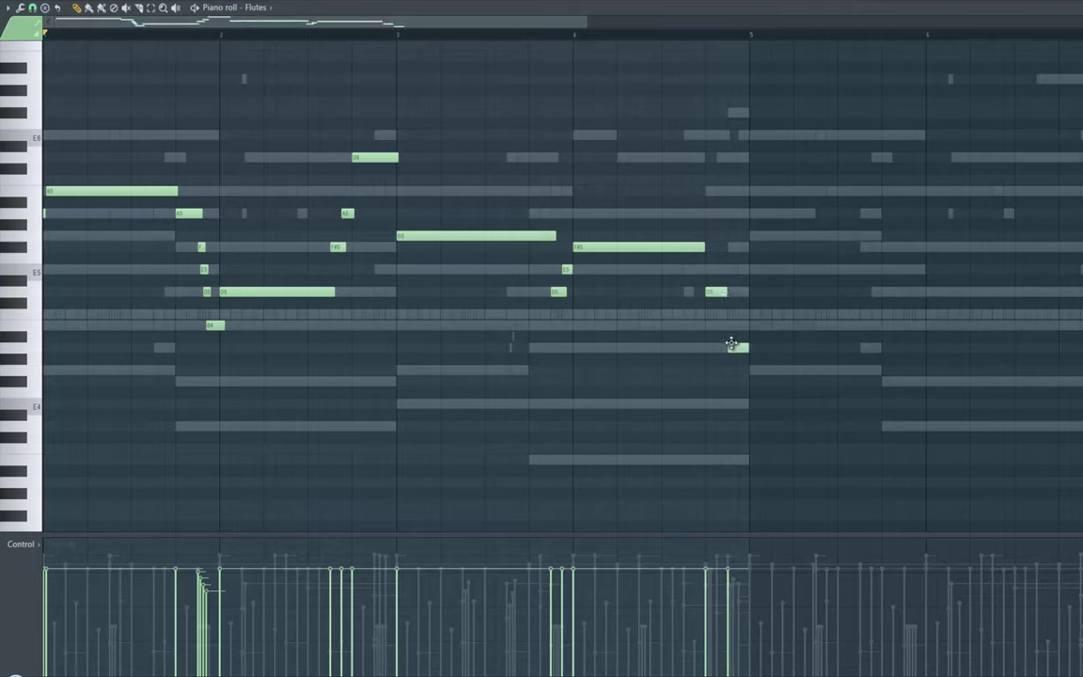
key(space)
drag(727, 293, 750, 295)
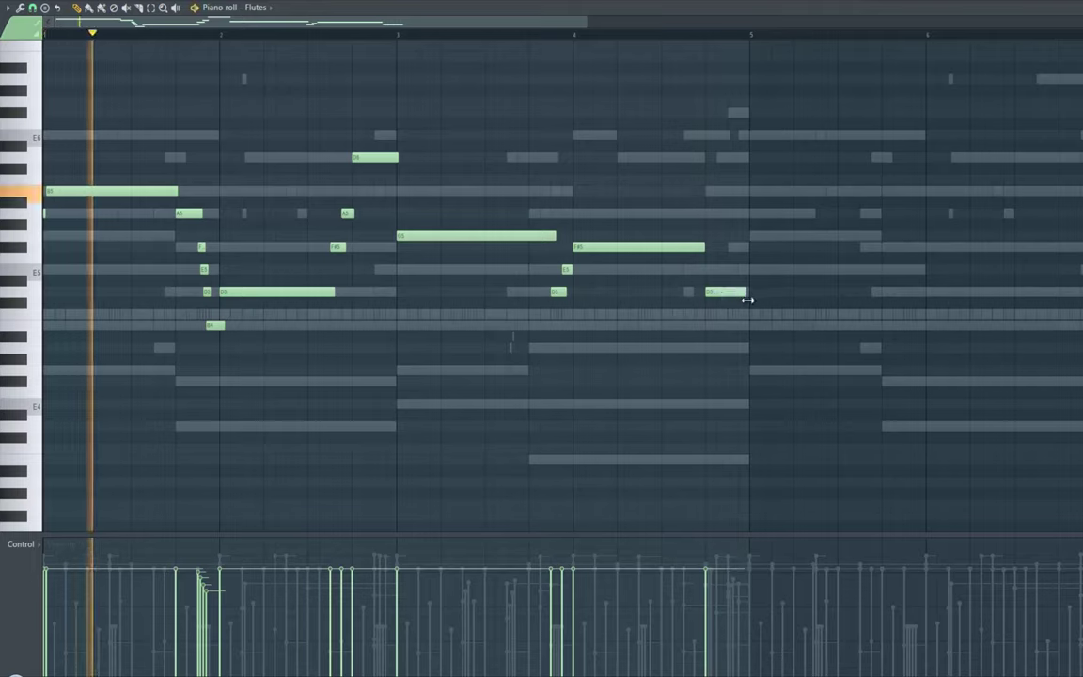
- Add a D6 slide note on the last sixteenth of bar 4 above the held D5
click(740, 158)
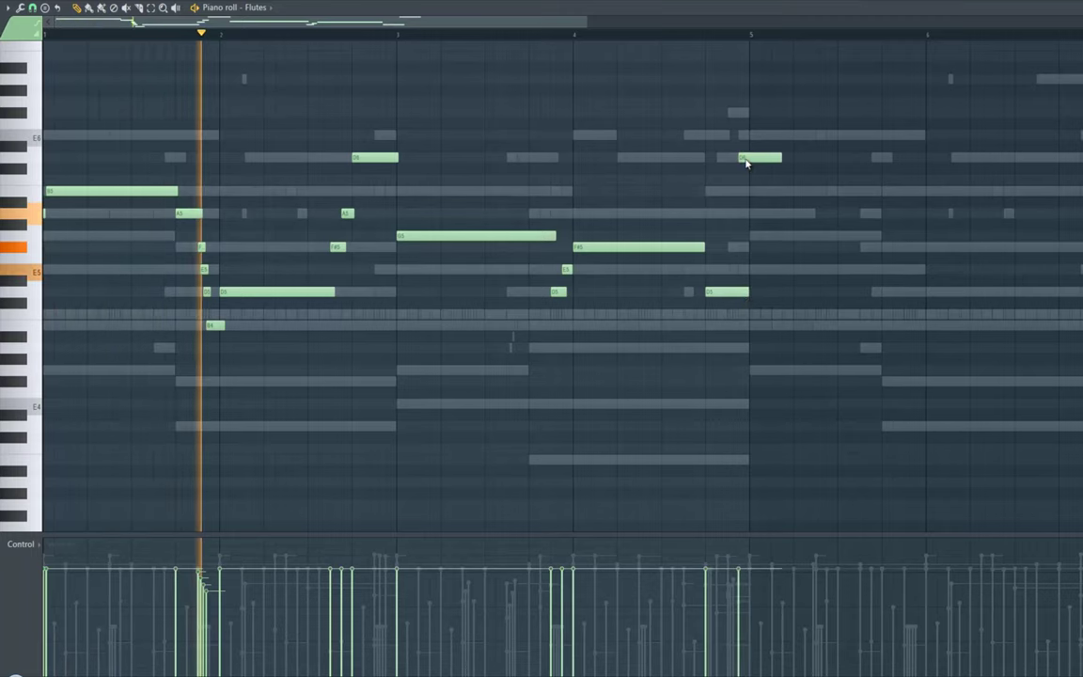
double_click(743, 158)
click(498, 303)
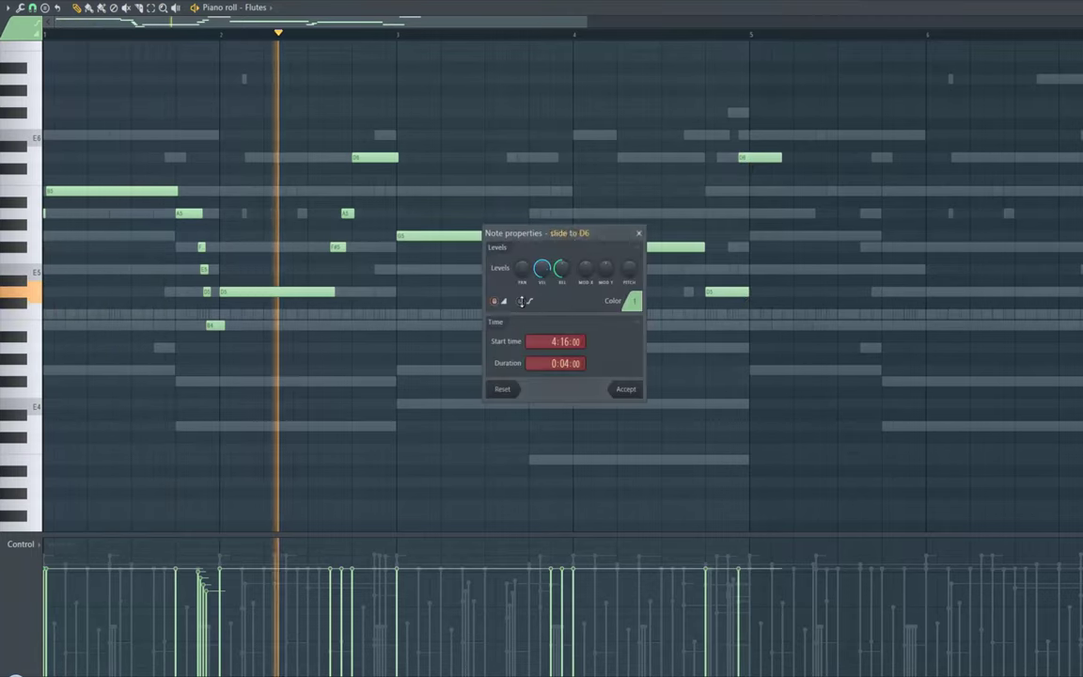
click(627, 389)
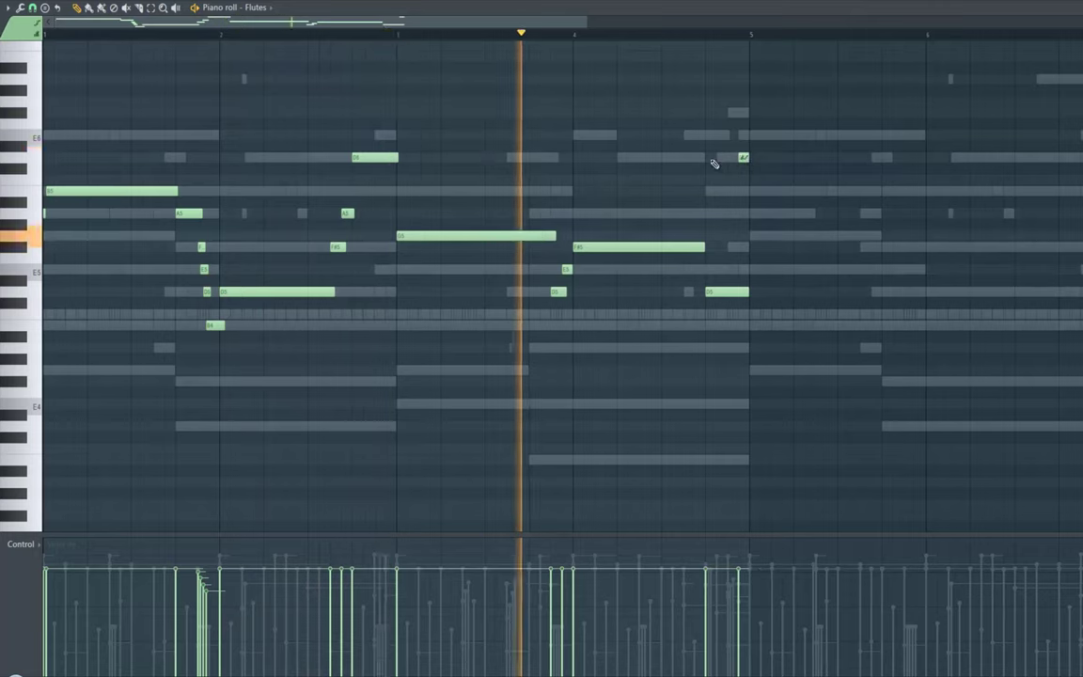
- Try an extra D6 slide note over the F#5 in the middle of bar 4, and delete it
click(643, 158)
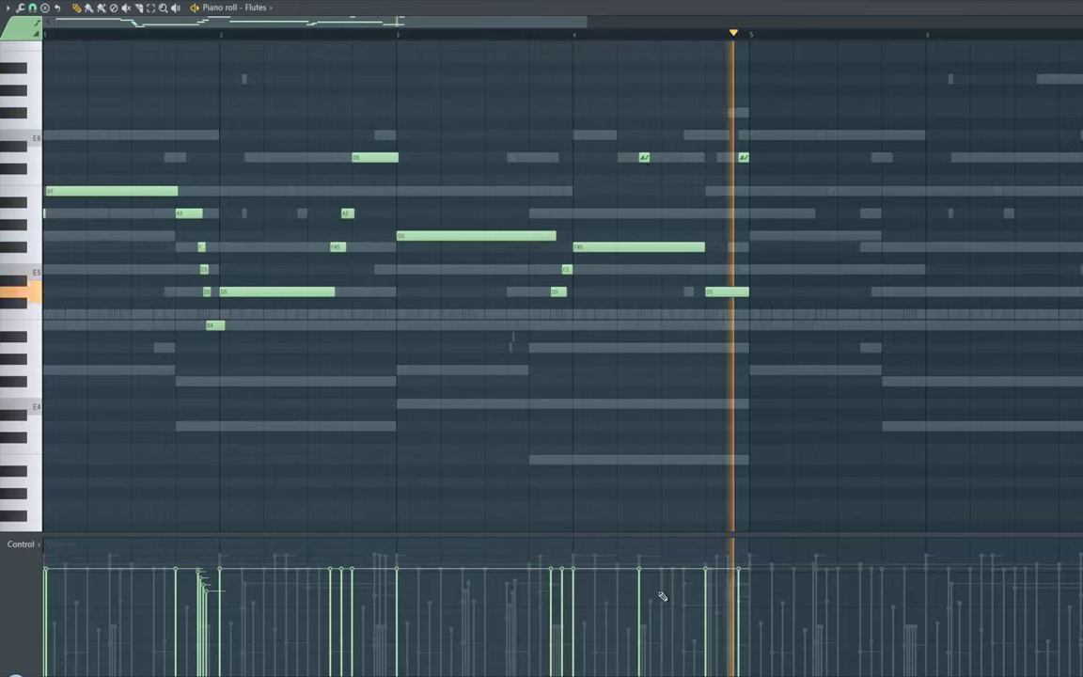
right_click(645, 158)
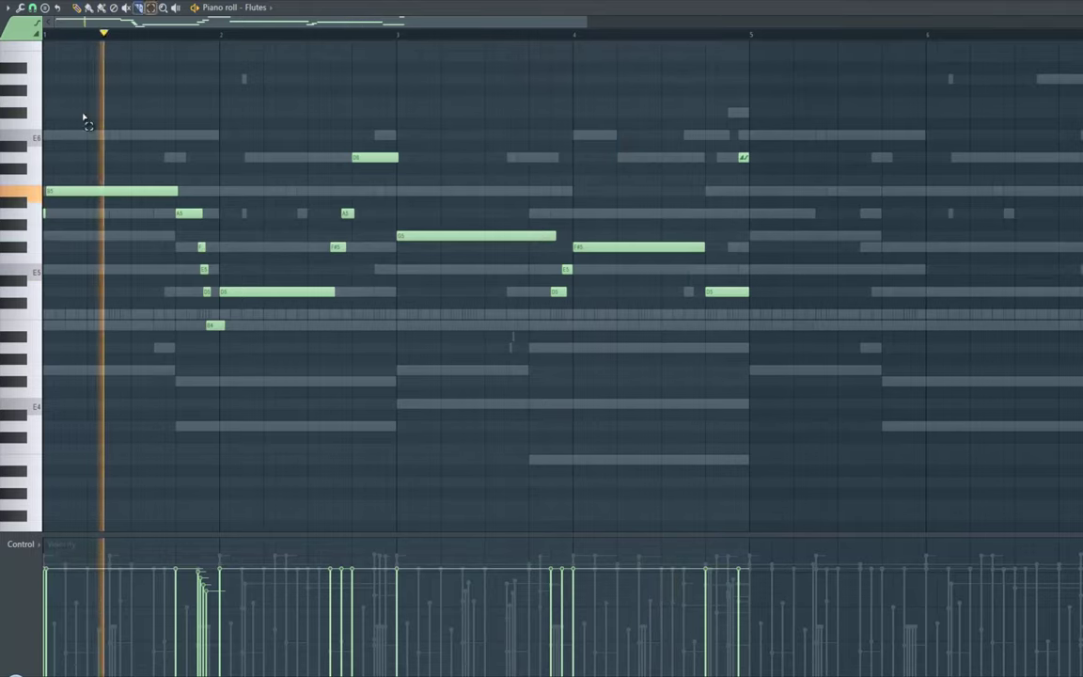
- Select all flute notes of the first four bars and duplicate them to start at bar 5
key(ctrl+a)
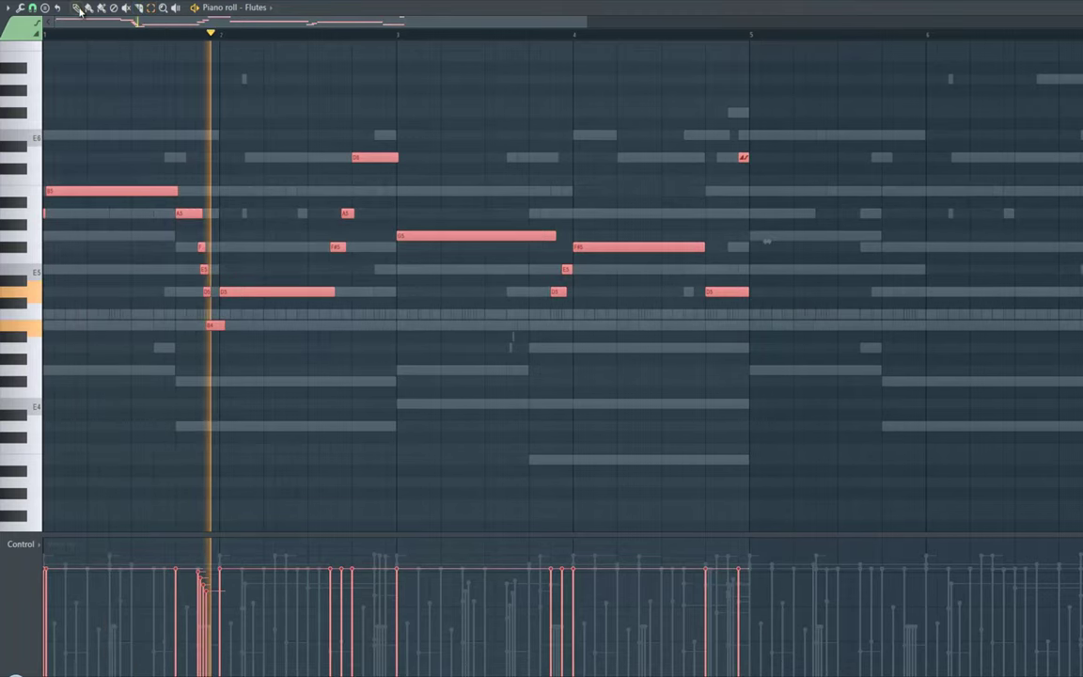
key(space)
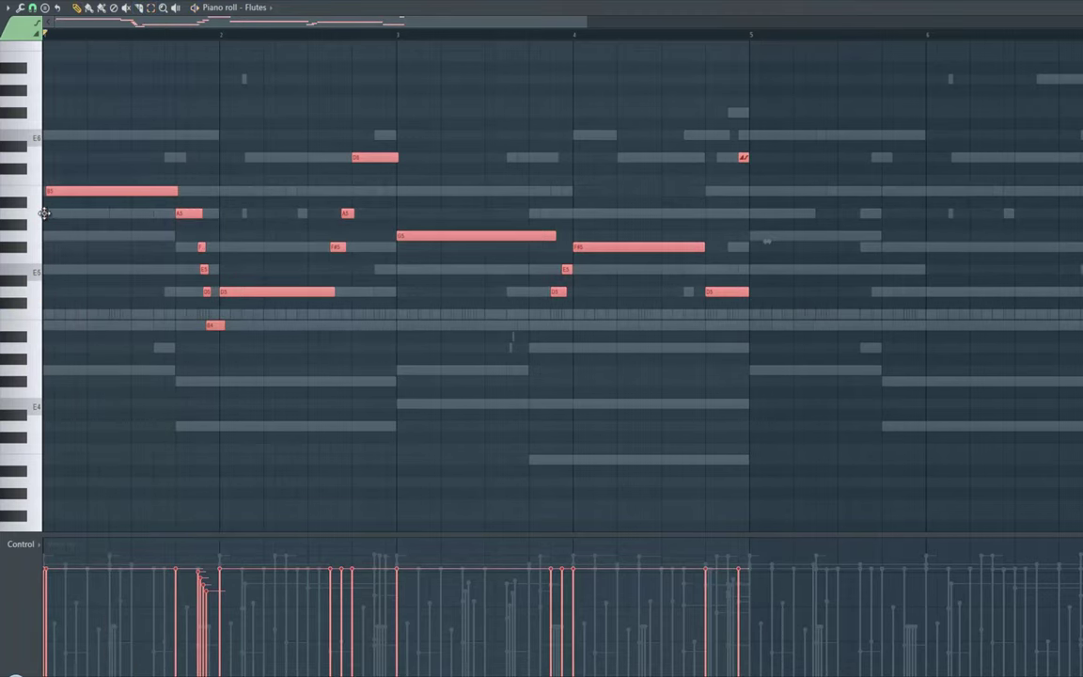
mouse_move(378, 245)
mouse_down()
mouse_move(800, 268)
mouse_move(749, 251)
mouse_move(754, 261)
mouse_up()
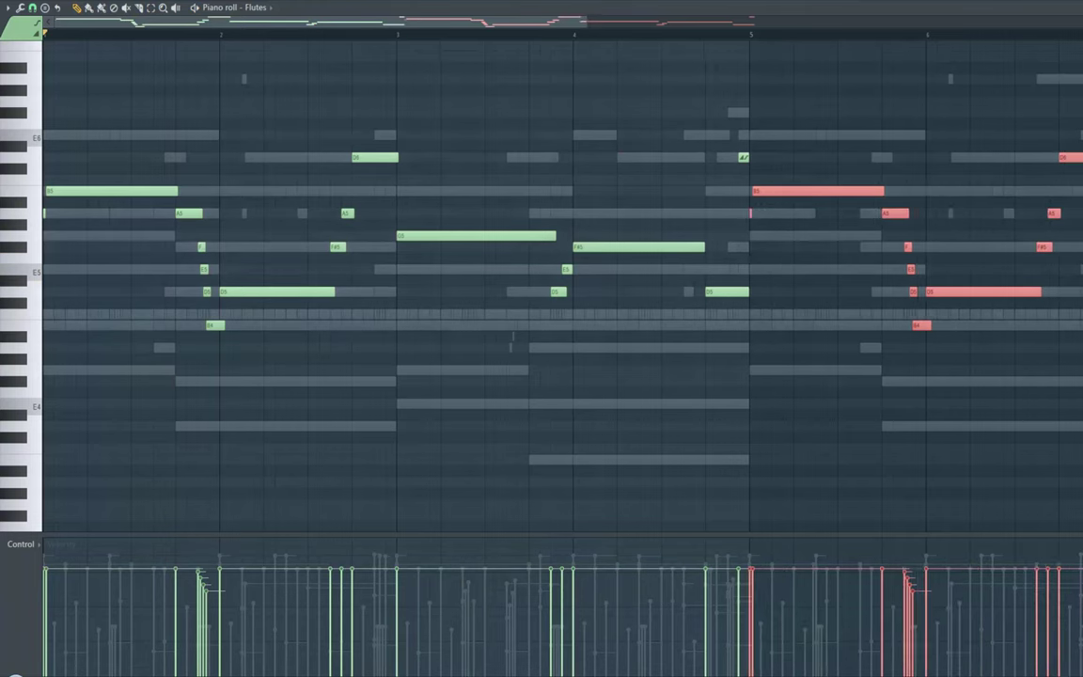
key(space)
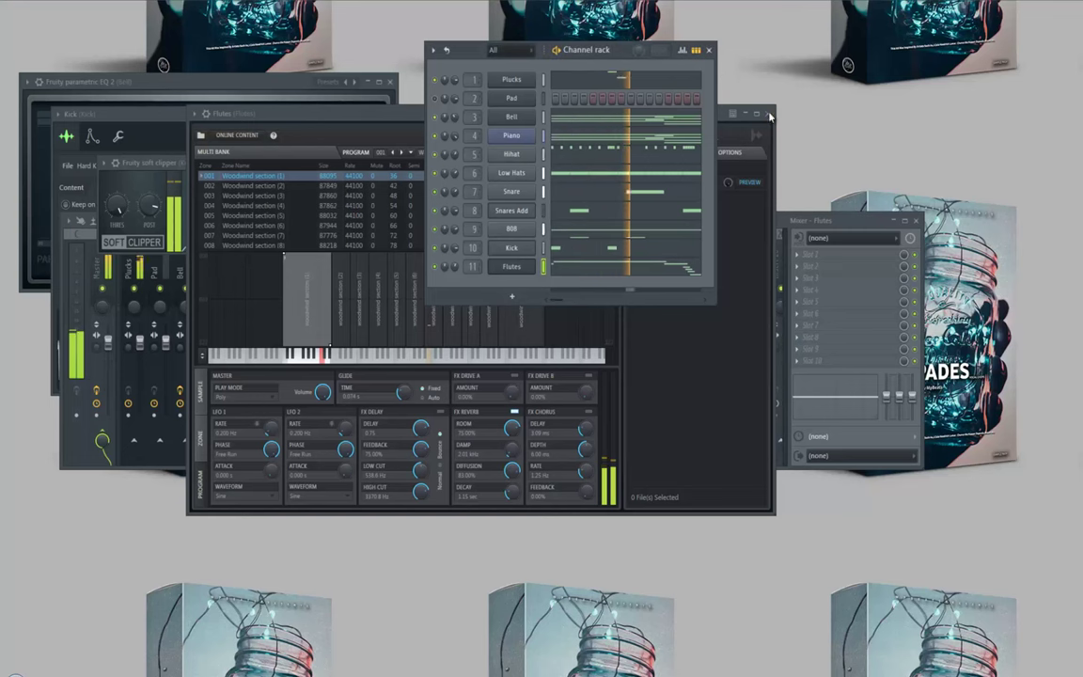
- Close the mixer and all open instrument, sampler and effect windows so only the channel rack remains
click(769, 113)
click(391, 82)
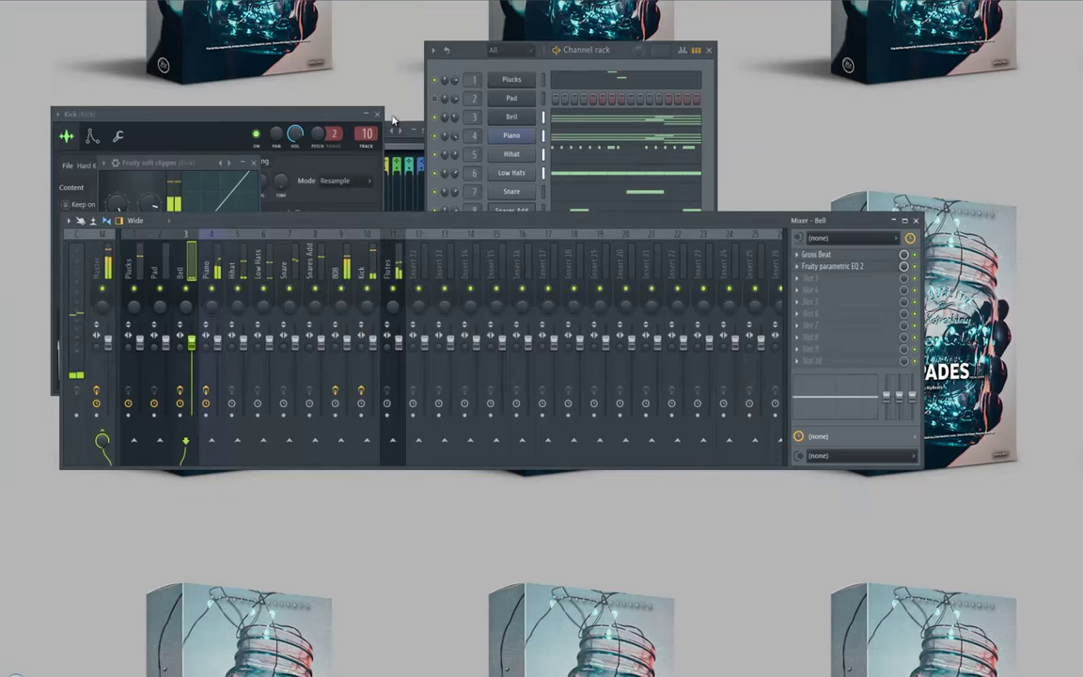
click(379, 115)
click(436, 131)
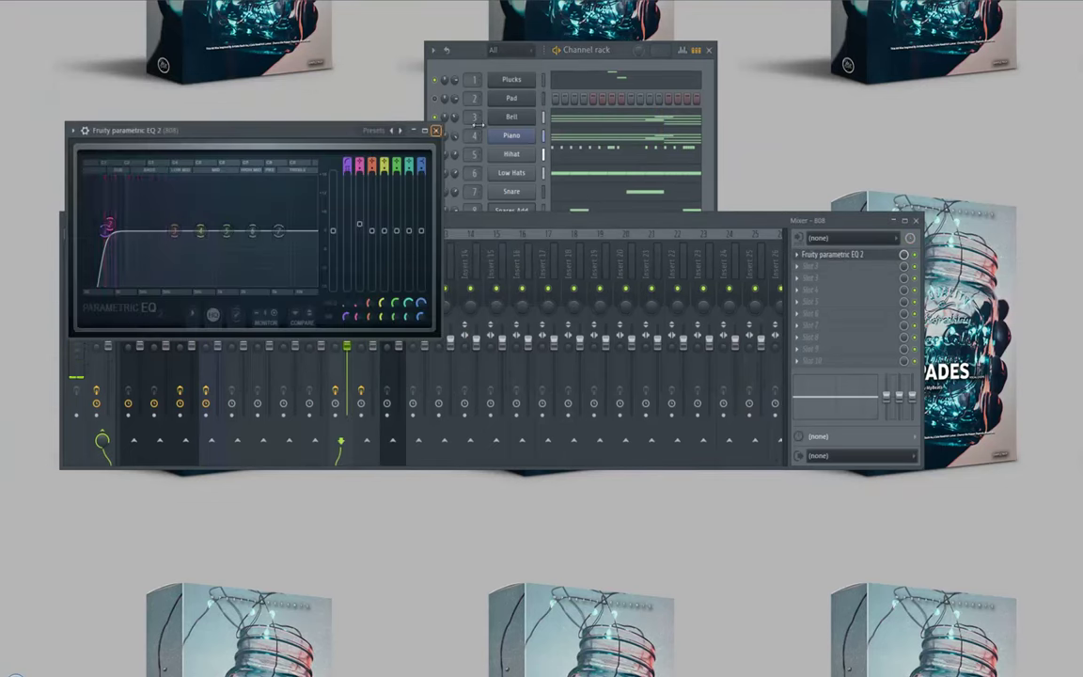
click(916, 220)
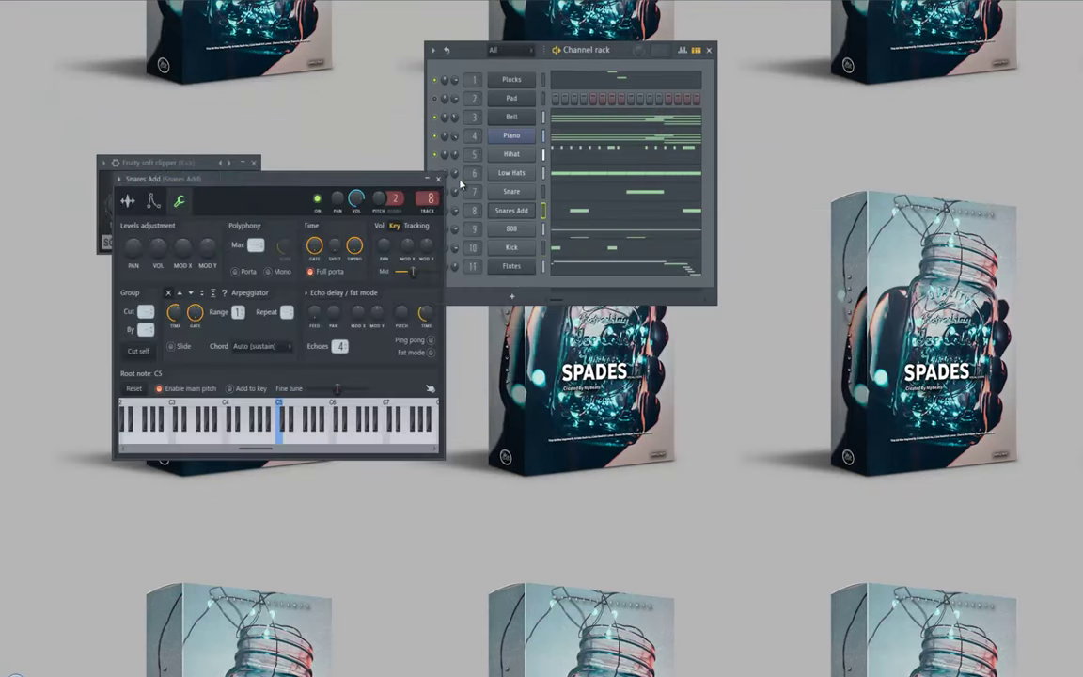
click(437, 178)
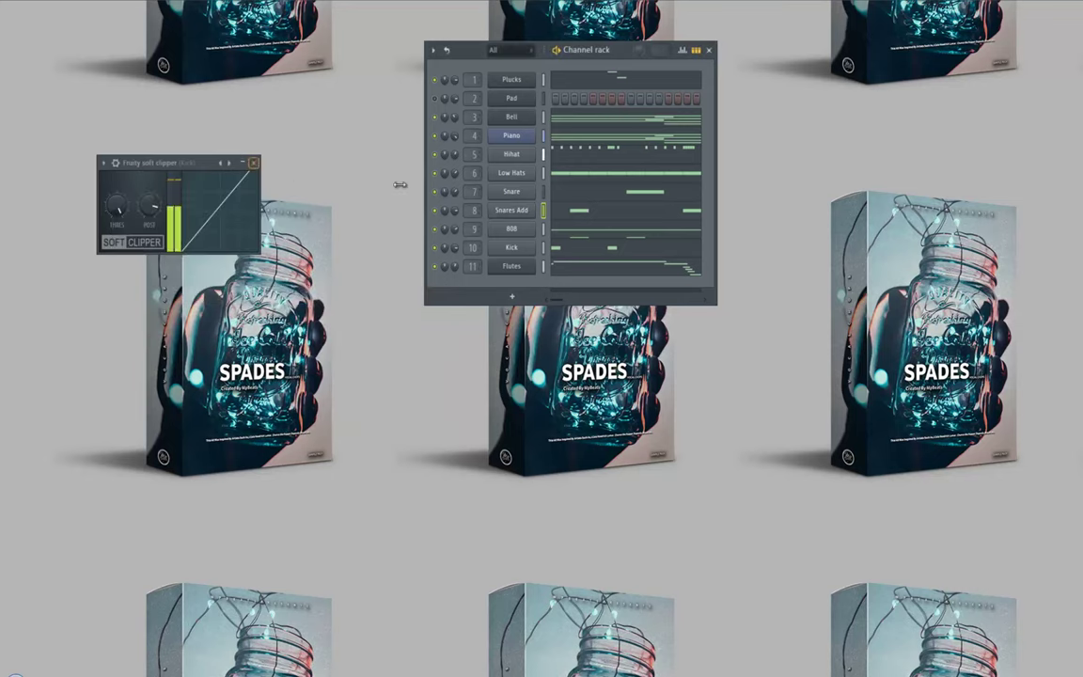
click(253, 163)
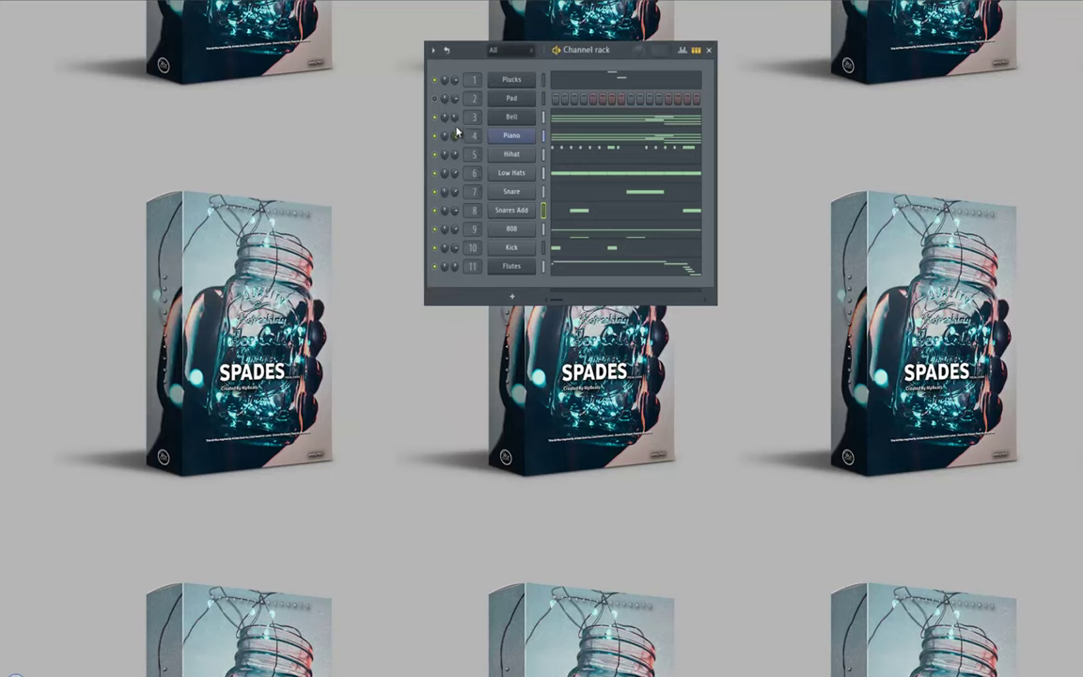
- Copy the Piano channel's notes and paste them into the Pad channel
right_click(532, 135)
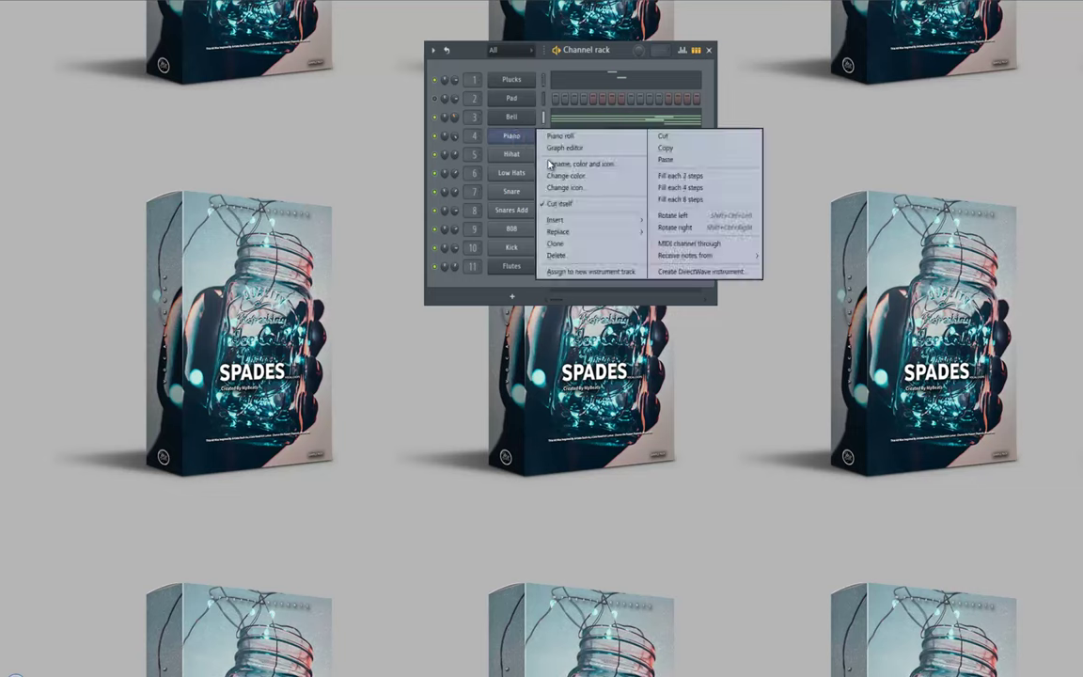
click(715, 147)
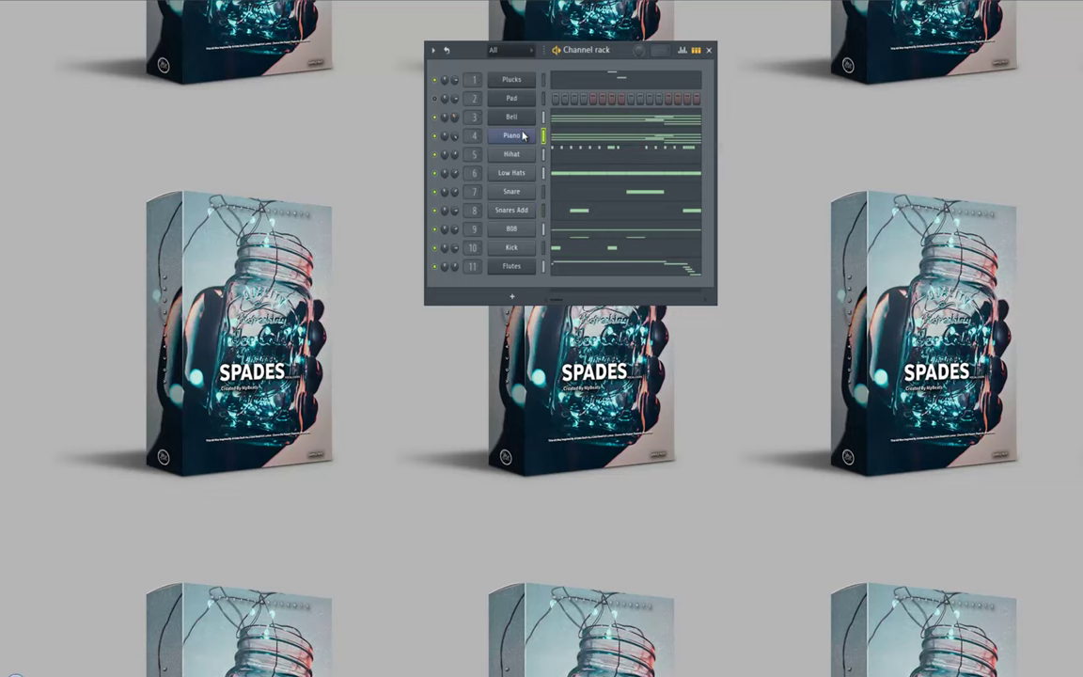
right_click(523, 136)
click(663, 148)
right_click(527, 99)
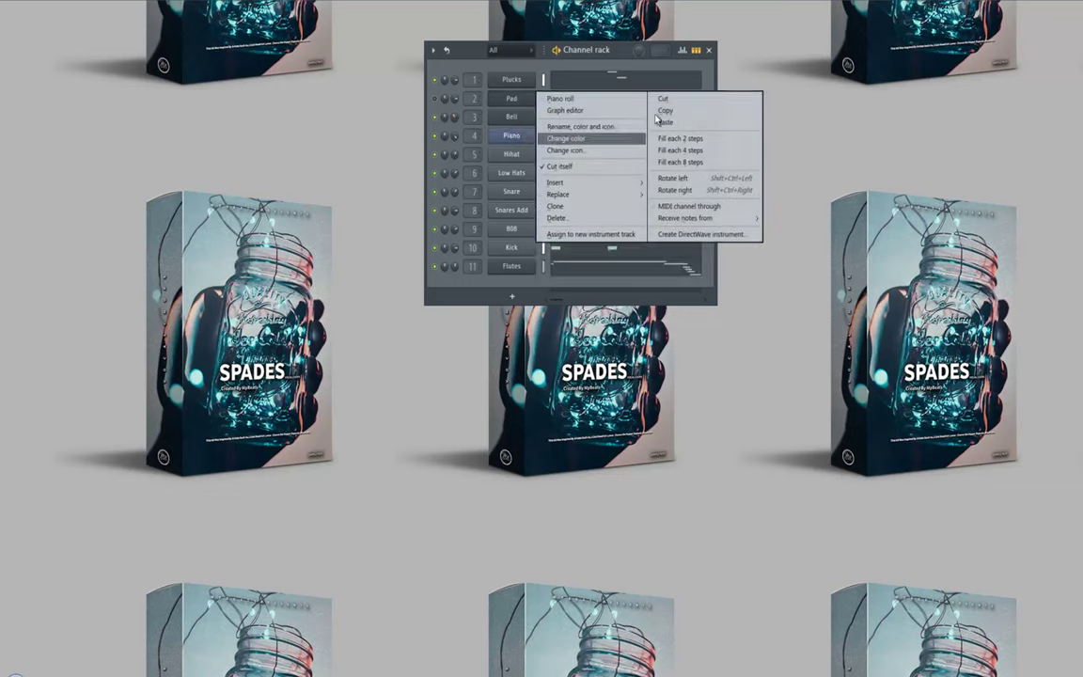
click(665, 122)
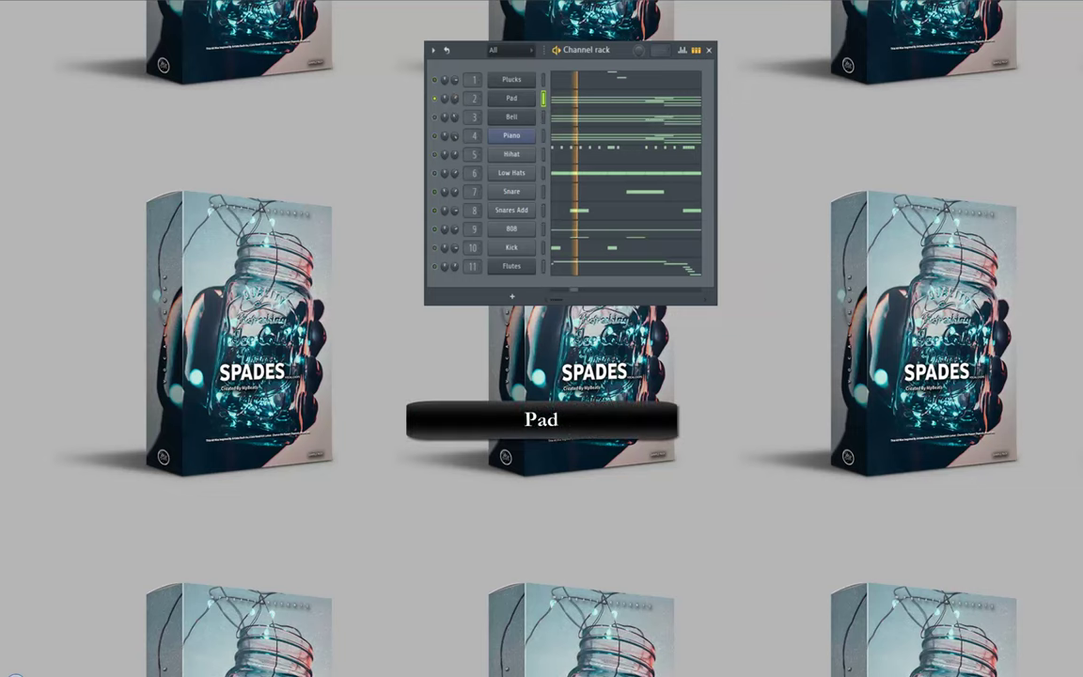
- Show the mixer and insert Fruity Parametric EQ 2 in the first effect slot of the Pad track
click(577, 2)
click(577, 1)
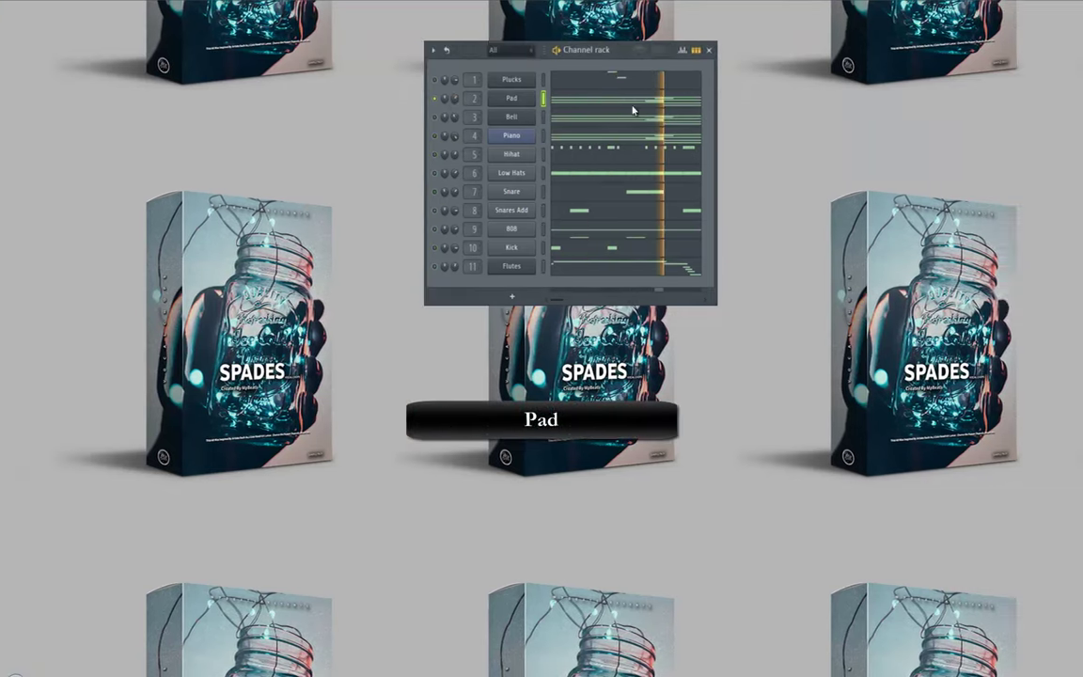
key(F9)
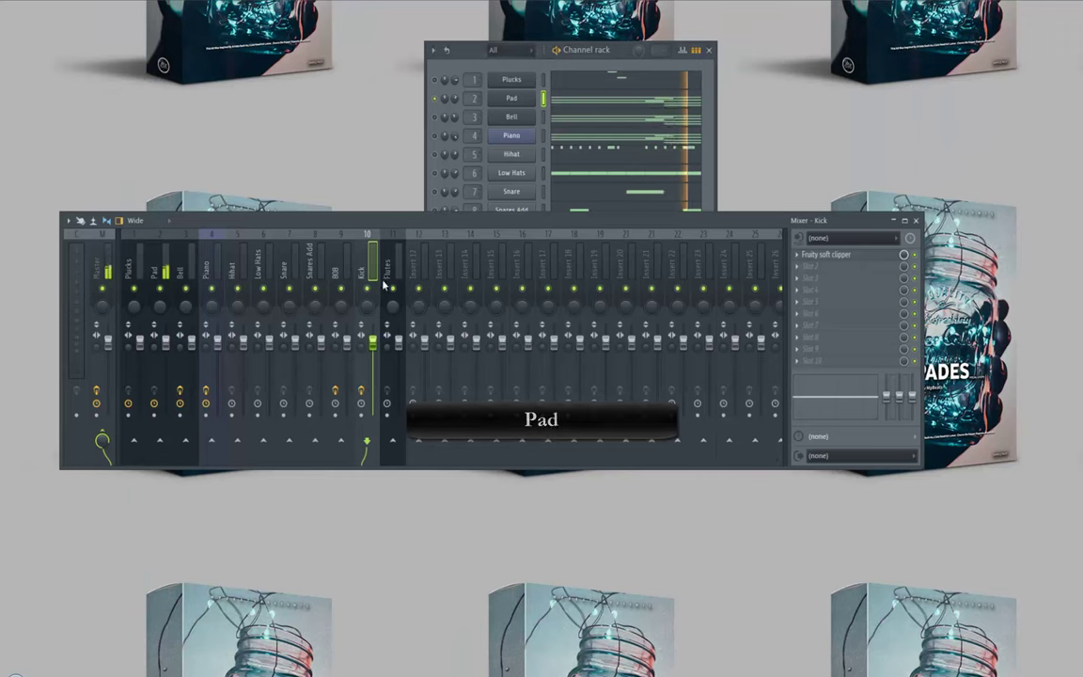
click(158, 270)
click(799, 258)
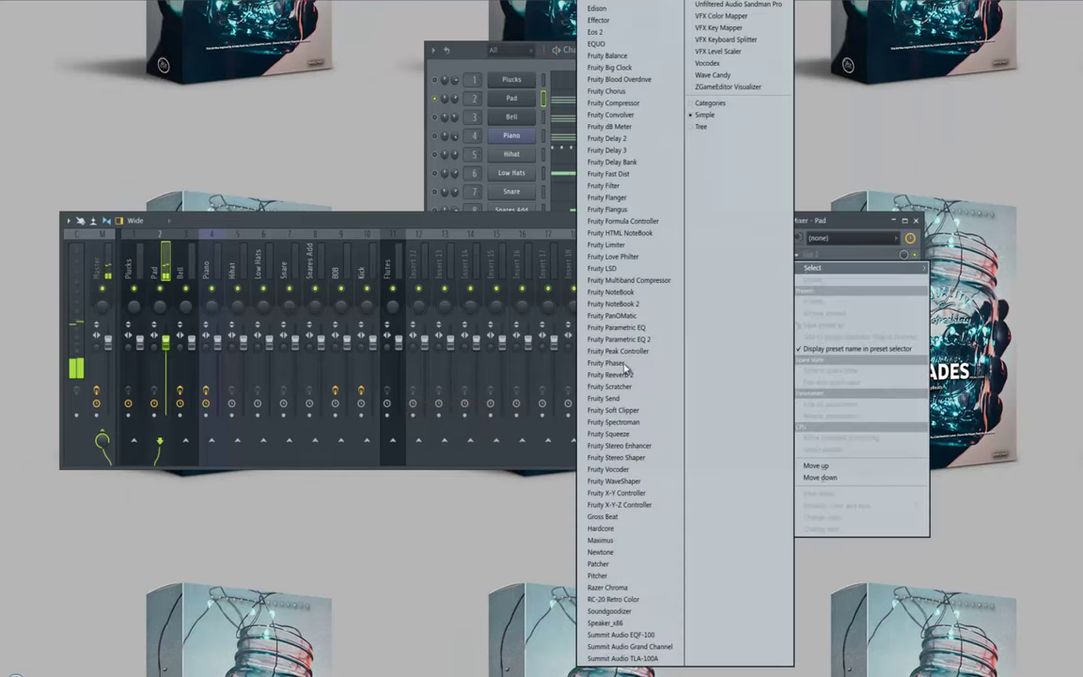
click(602, 316)
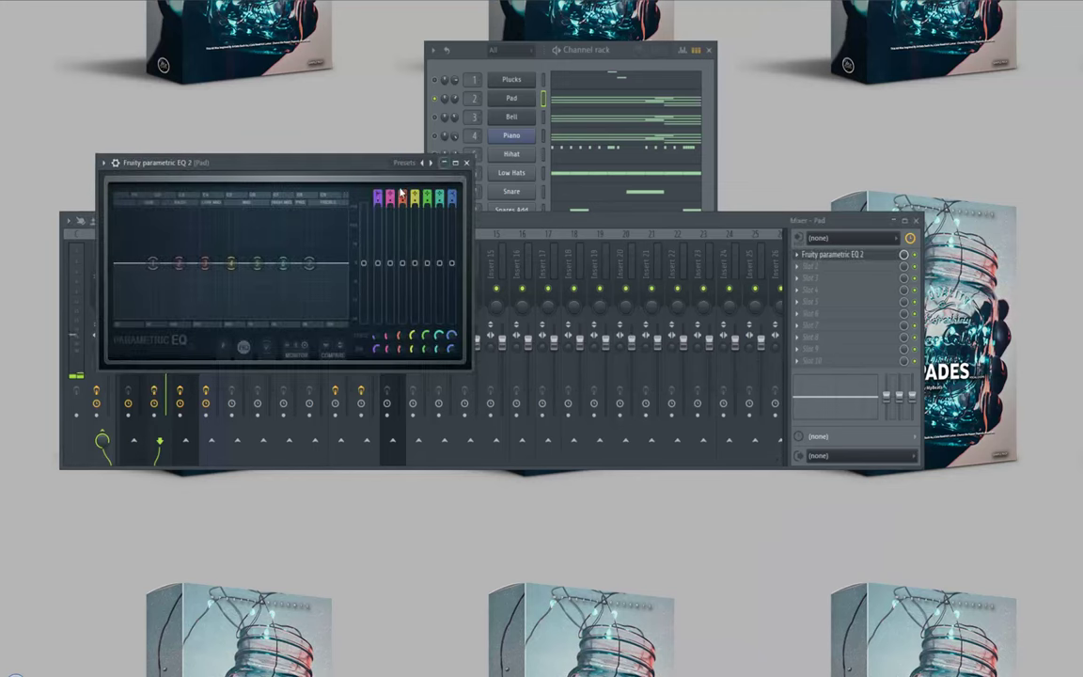
- Cut the pad's lows with a steep high-pass up to the low mids and its highs with a low-pass on the last EQ band
drag(376, 197, 379, 215)
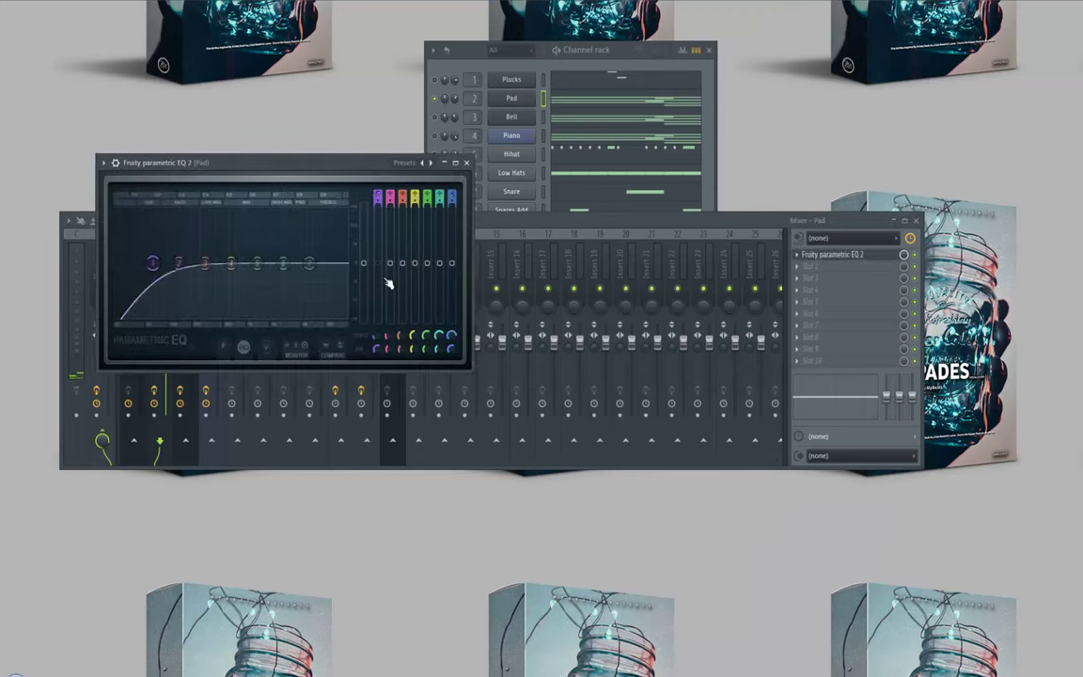
scroll(158, 266, down, 3)
drag(159, 264, 220, 268)
key(space)
mouse_move(452, 199)
mouse_down()
mouse_move(452, 255)
mouse_move(450, 210)
mouse_up()
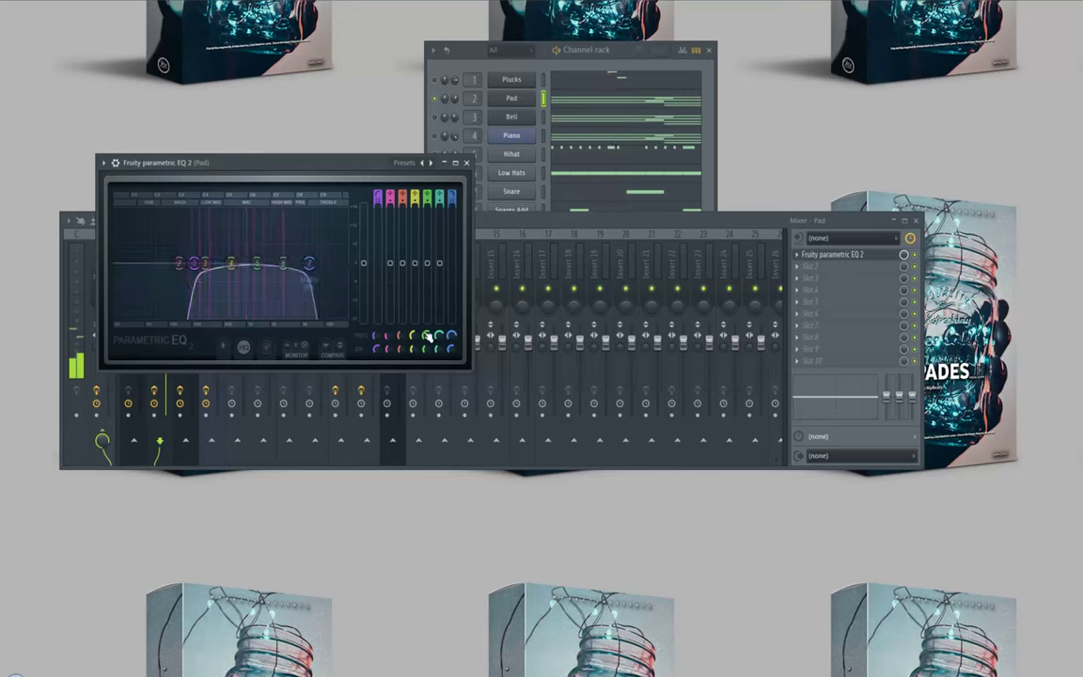
- Unmute the piano, switch the pad to the Pad Temple sound, and rename its channel Pad
click(439, 139)
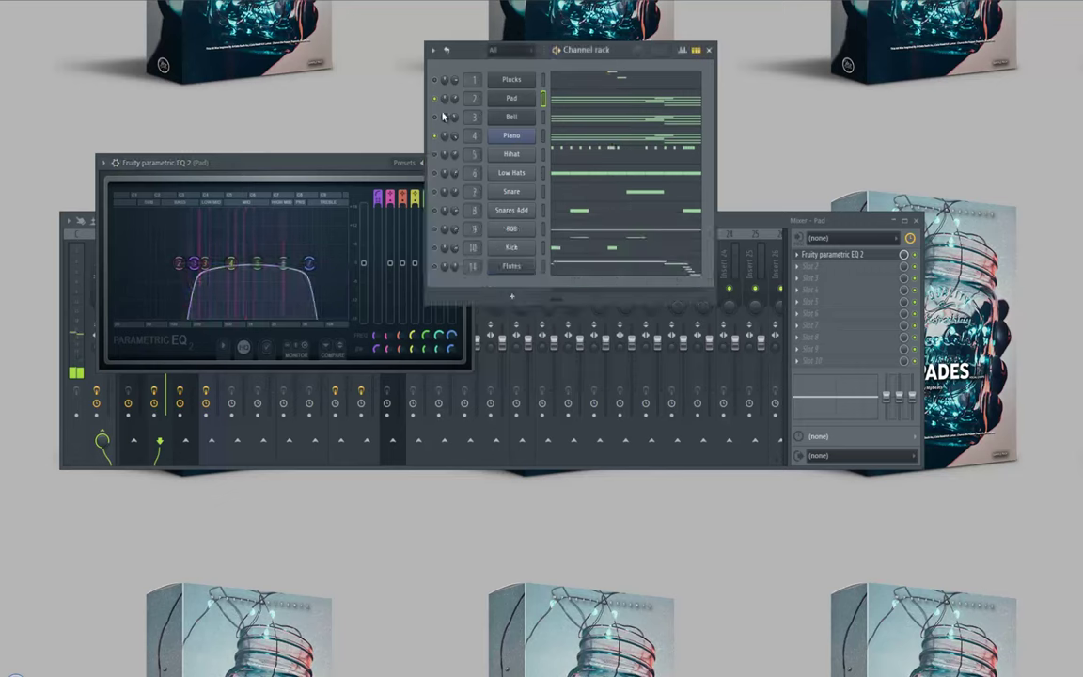
click(504, 100)
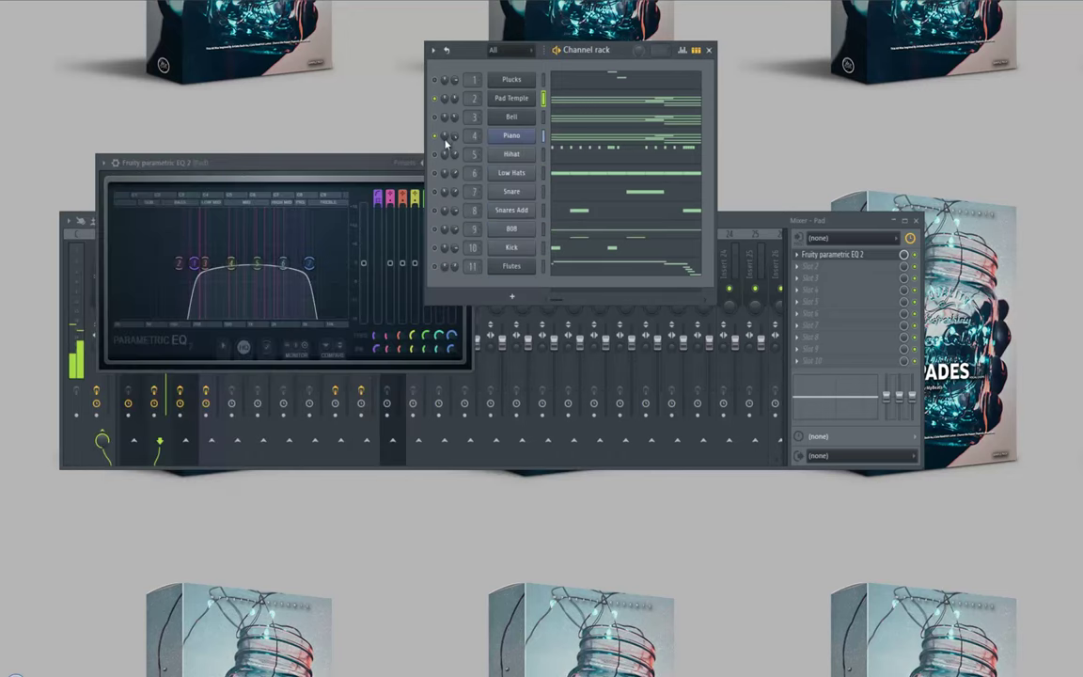
right_click(502, 106)
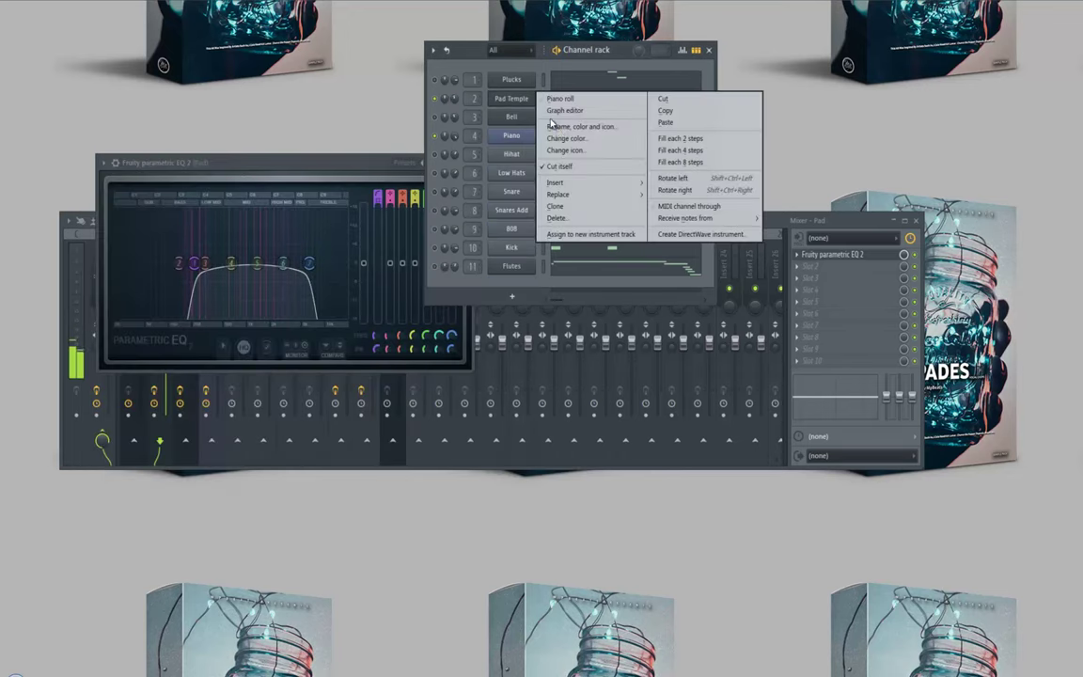
click(580, 126)
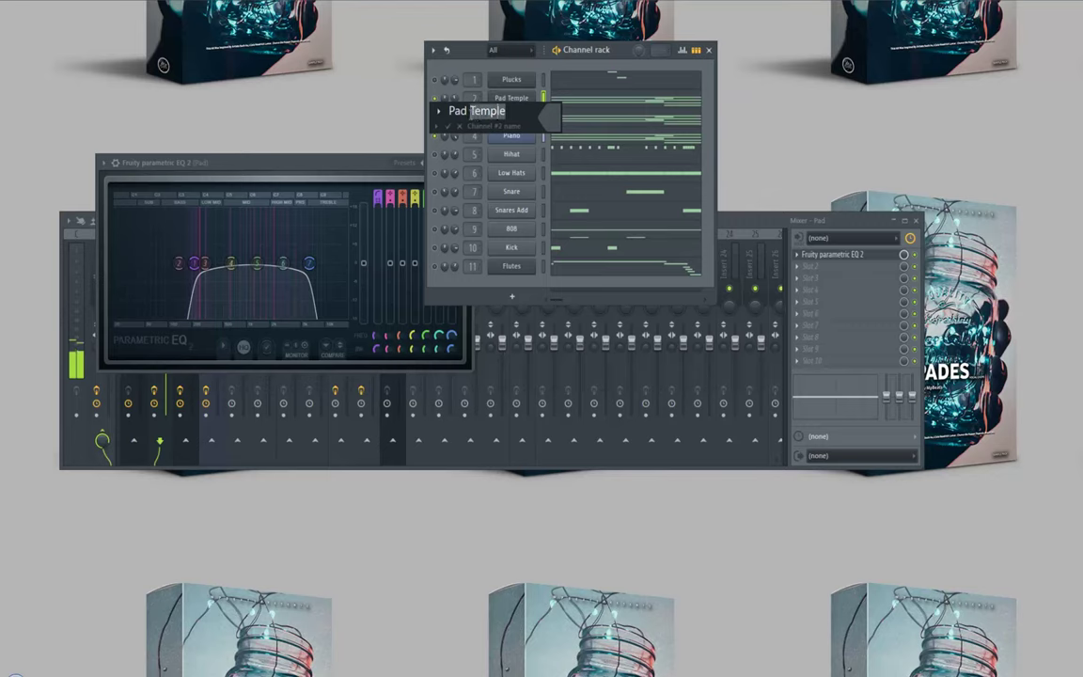
key(Return)
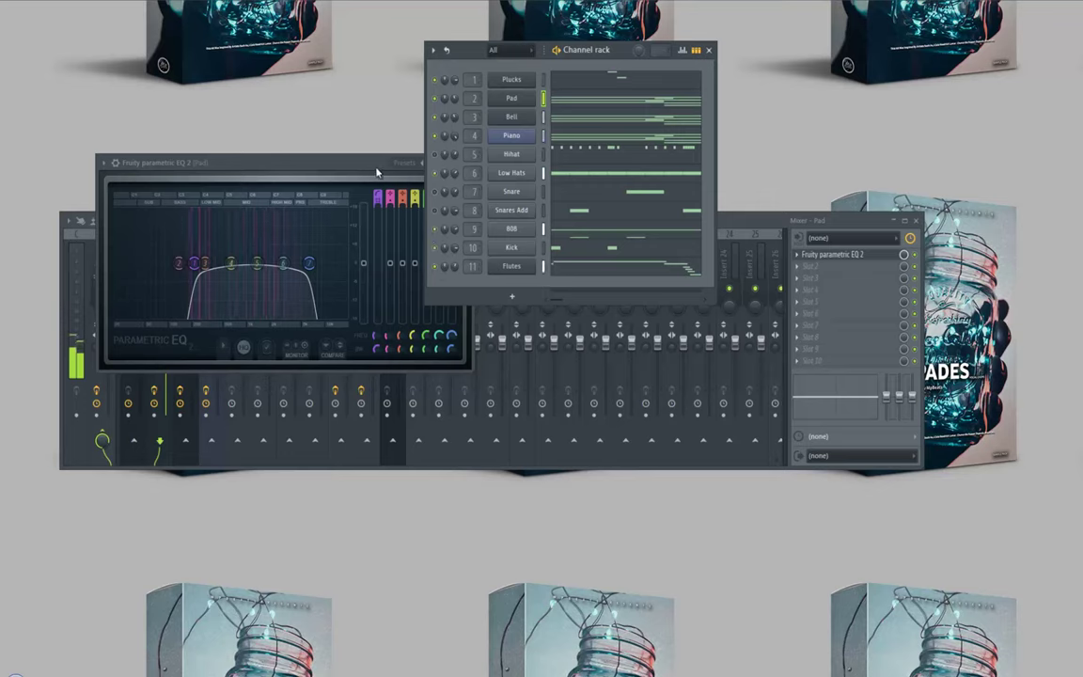
- Insert Fruity Love Philter in the Pad track's second slot and load the Simple triangle lowpass LFO preset
click(404, 166)
click(466, 163)
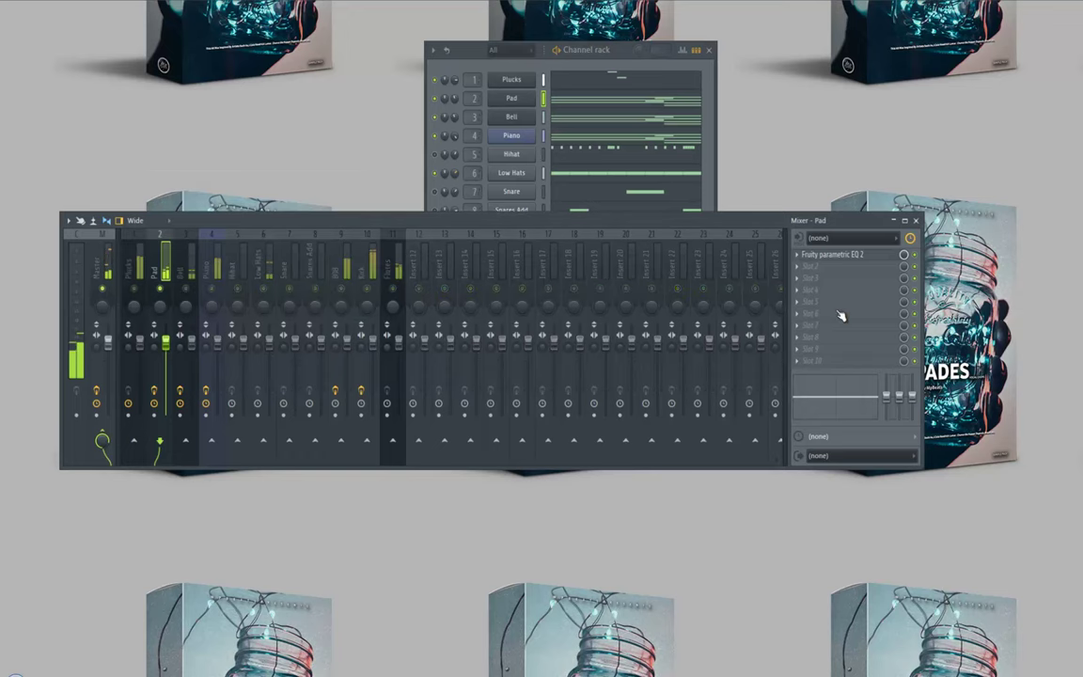
click(796, 268)
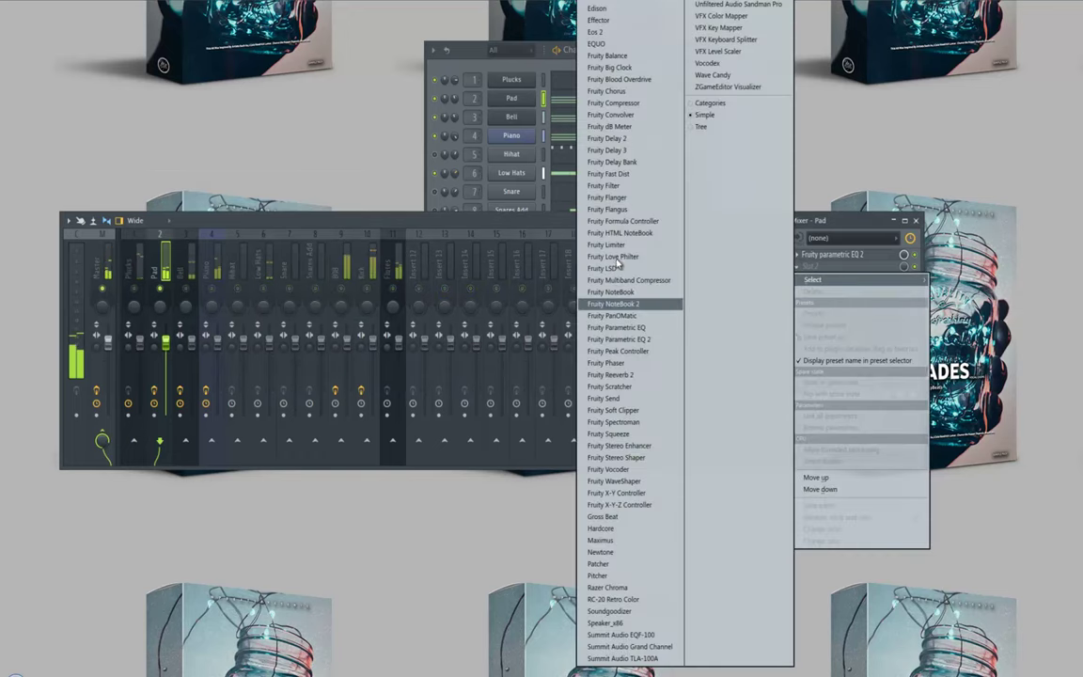
click(564, 232)
click(472, 195)
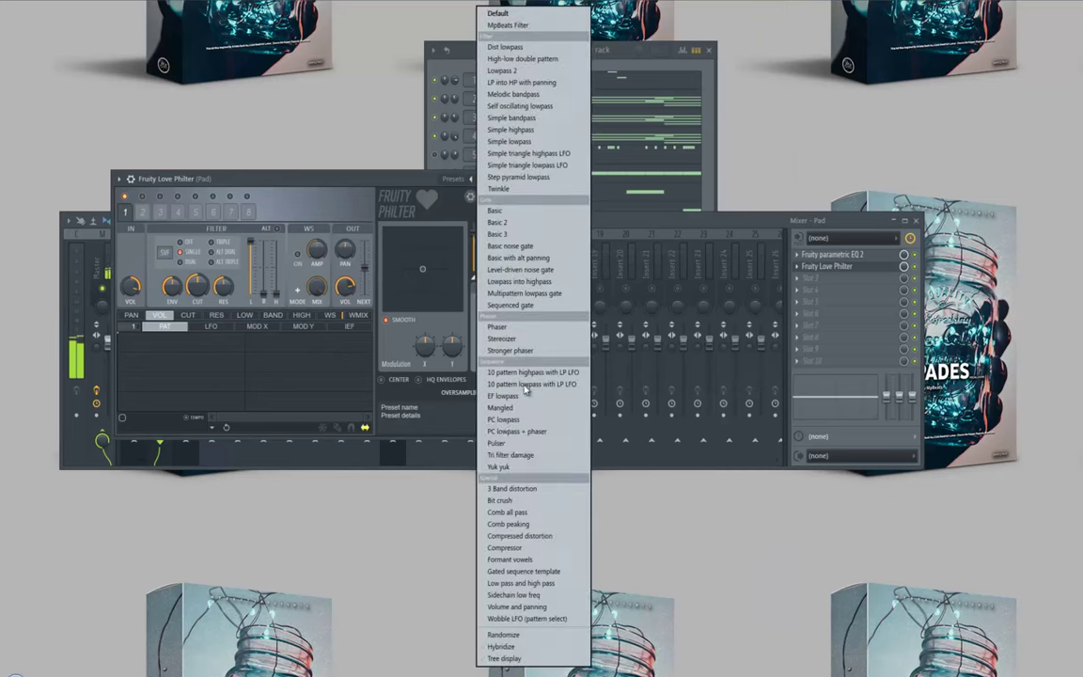
click(527, 165)
click(505, 179)
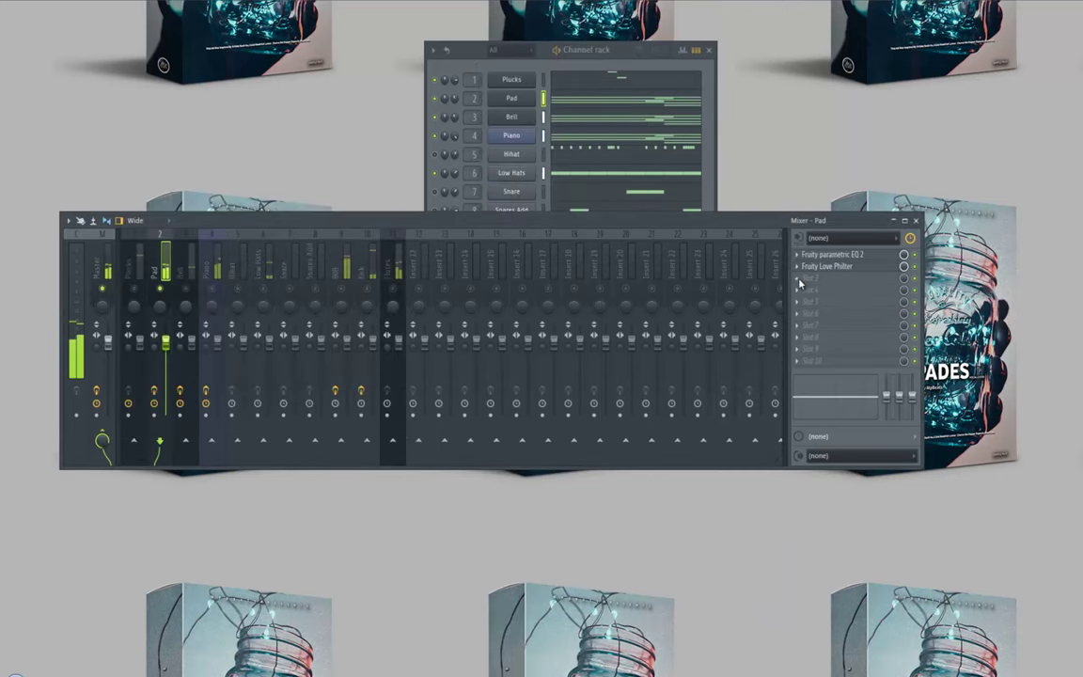
- Insert Fruity Limiter in the Pad track's third slot and turn its ceiling far down
click(809, 279)
click(621, 245)
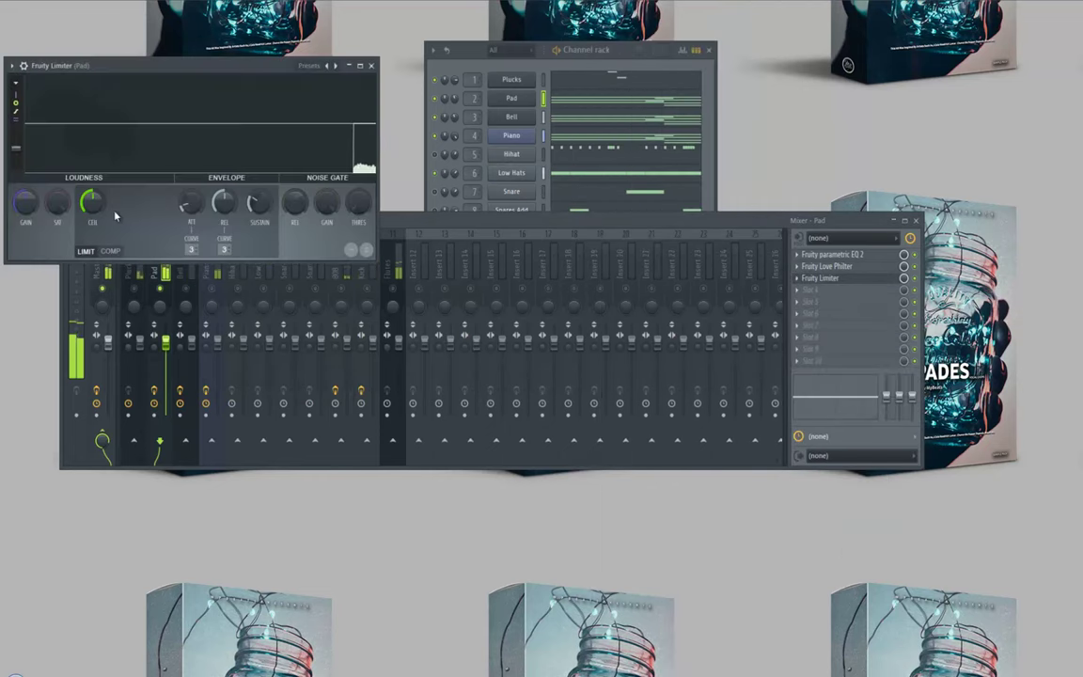
drag(99, 232, 105, 329)
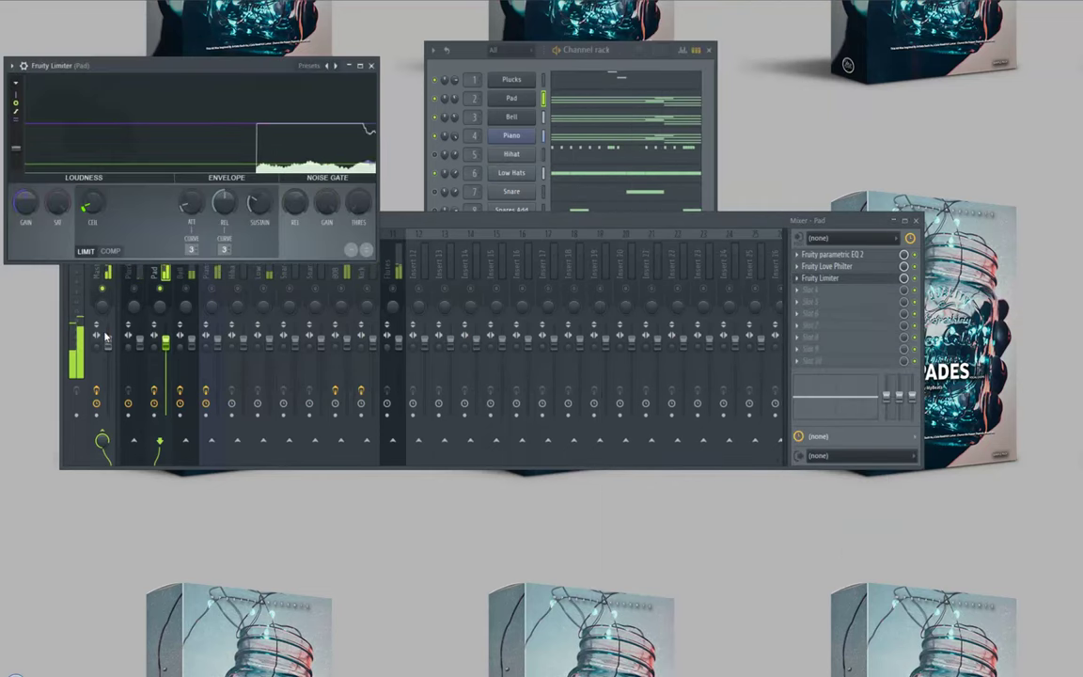
click(372, 66)
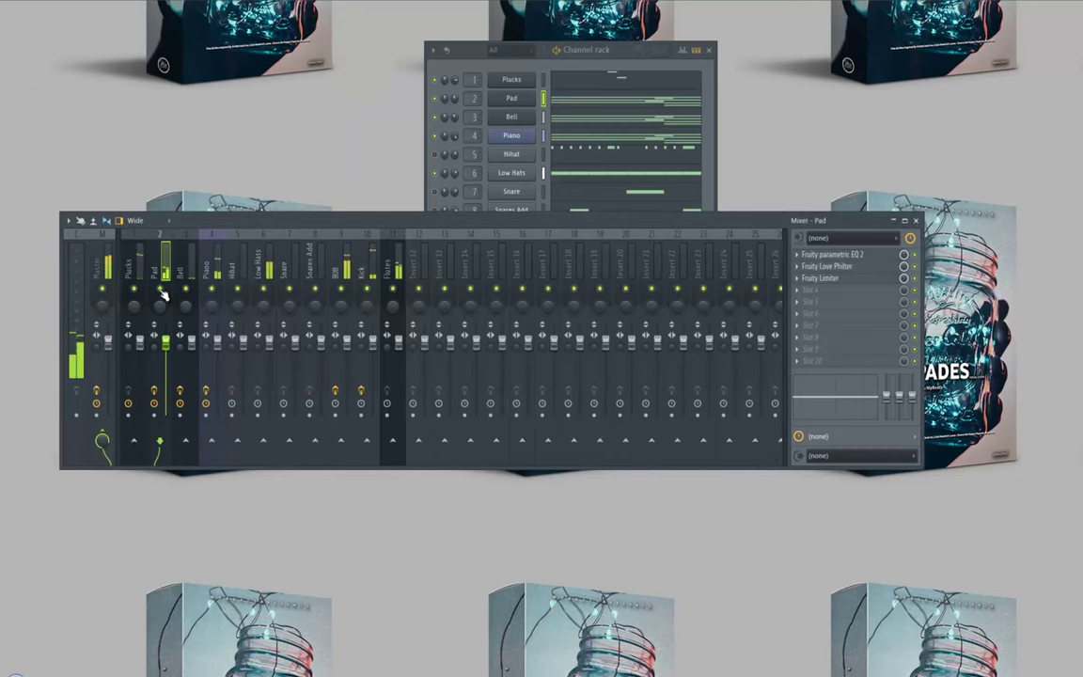
click(918, 220)
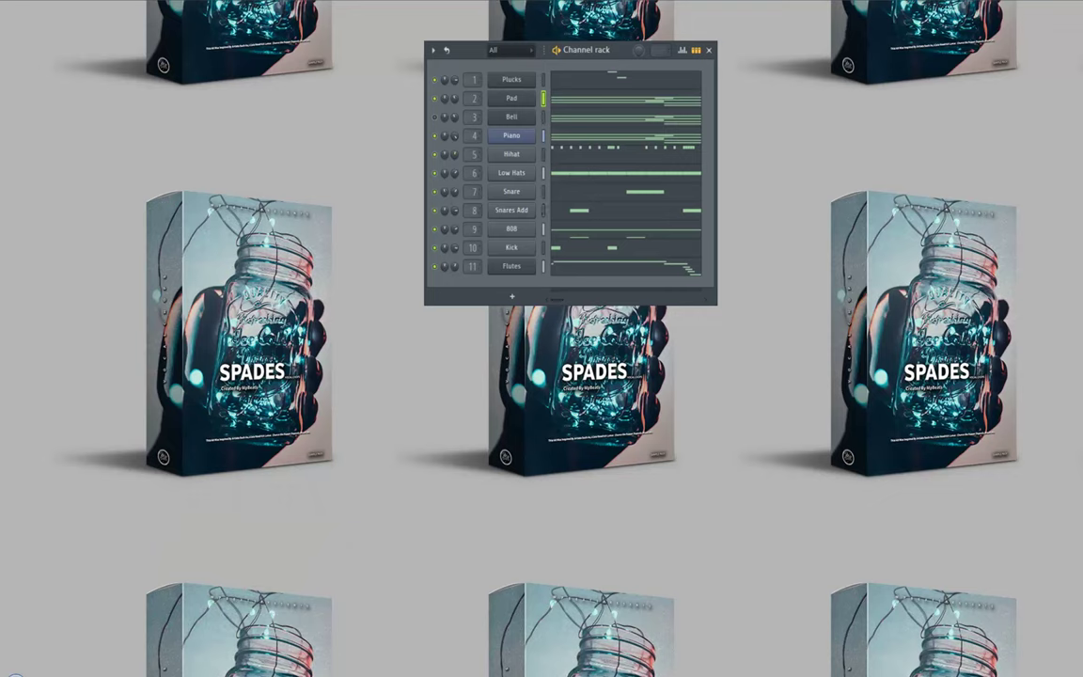
- Switch smart disable for all plugins and save the project
click(11, 1)
click(18, 20)
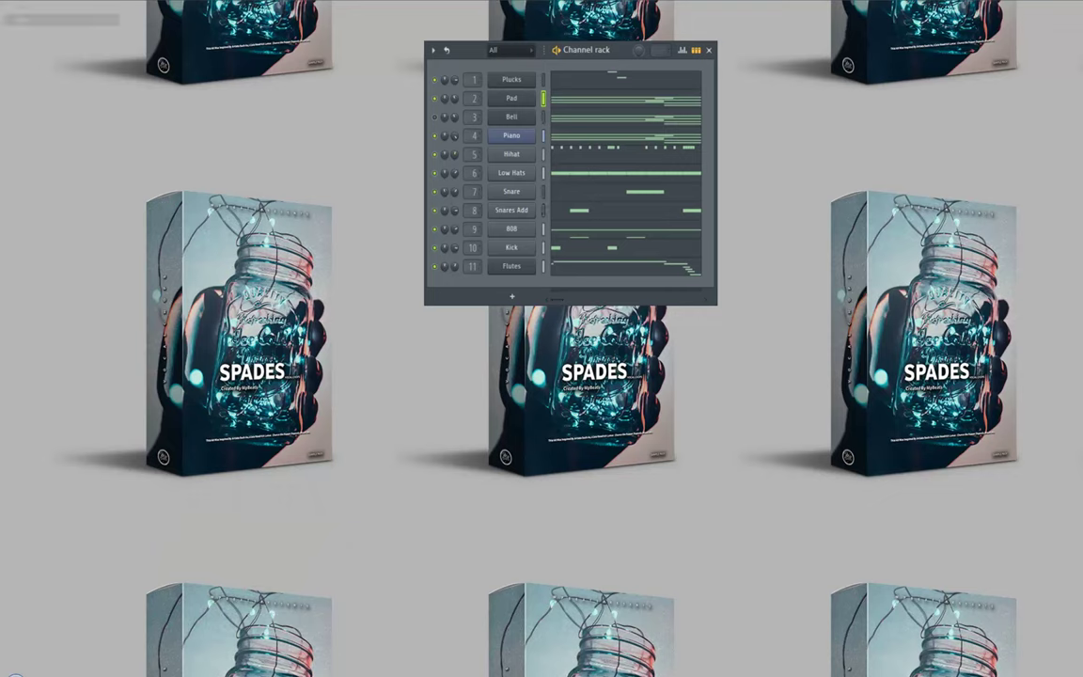
click(147, 1)
mouse_move(226, 5)
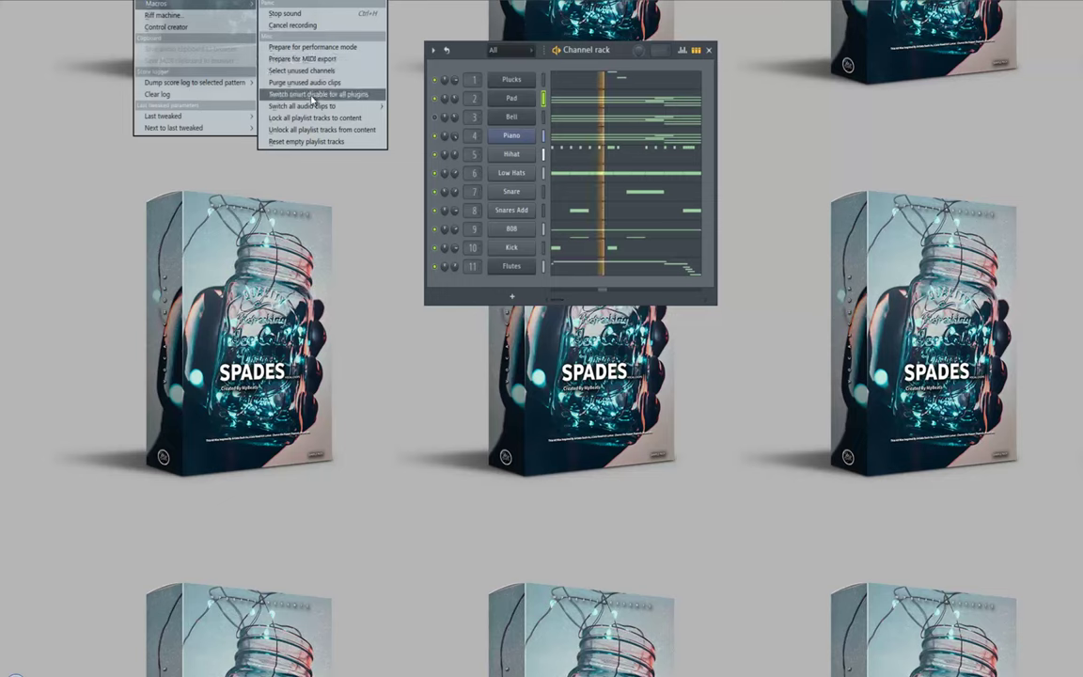
click(312, 96)
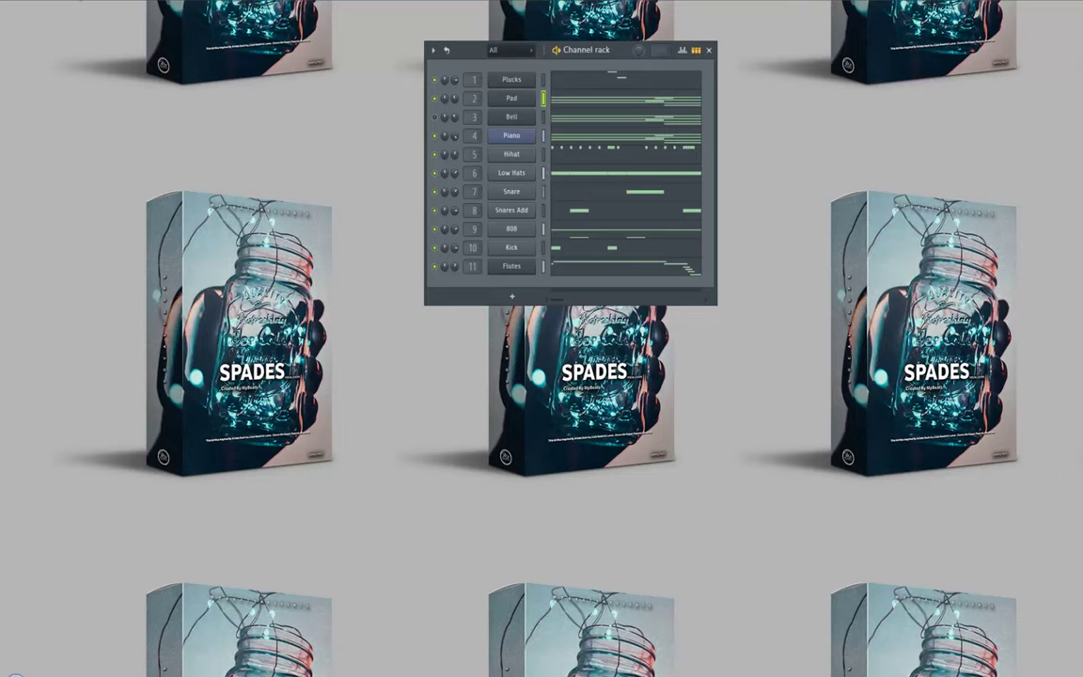
click(13, 0)
click(23, 20)
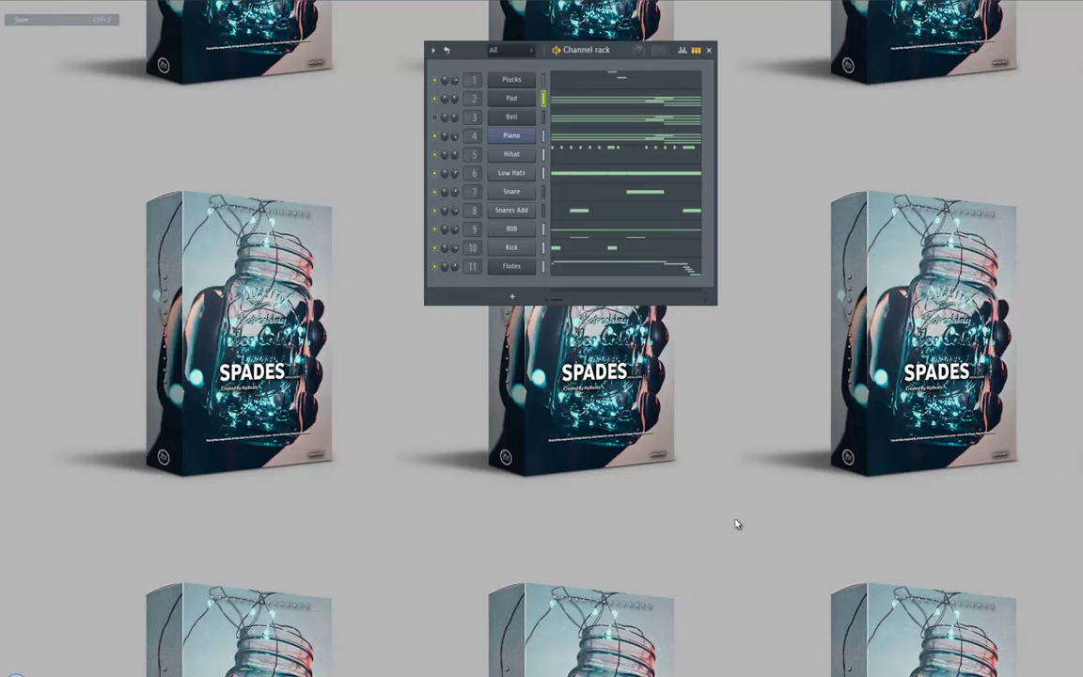
click(832, 676)
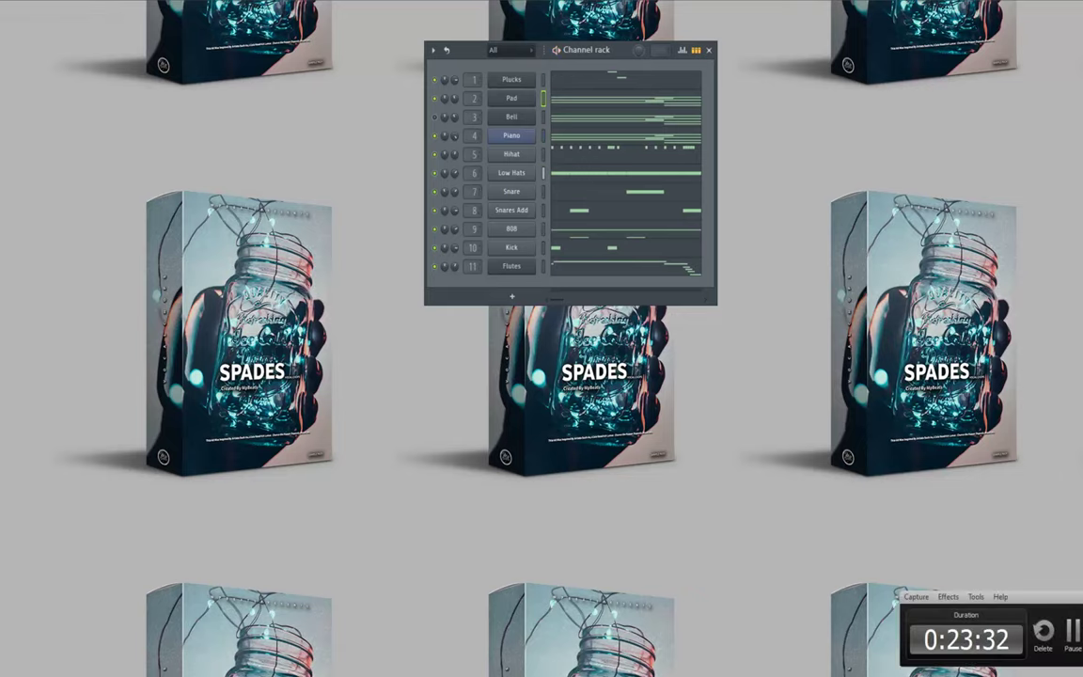